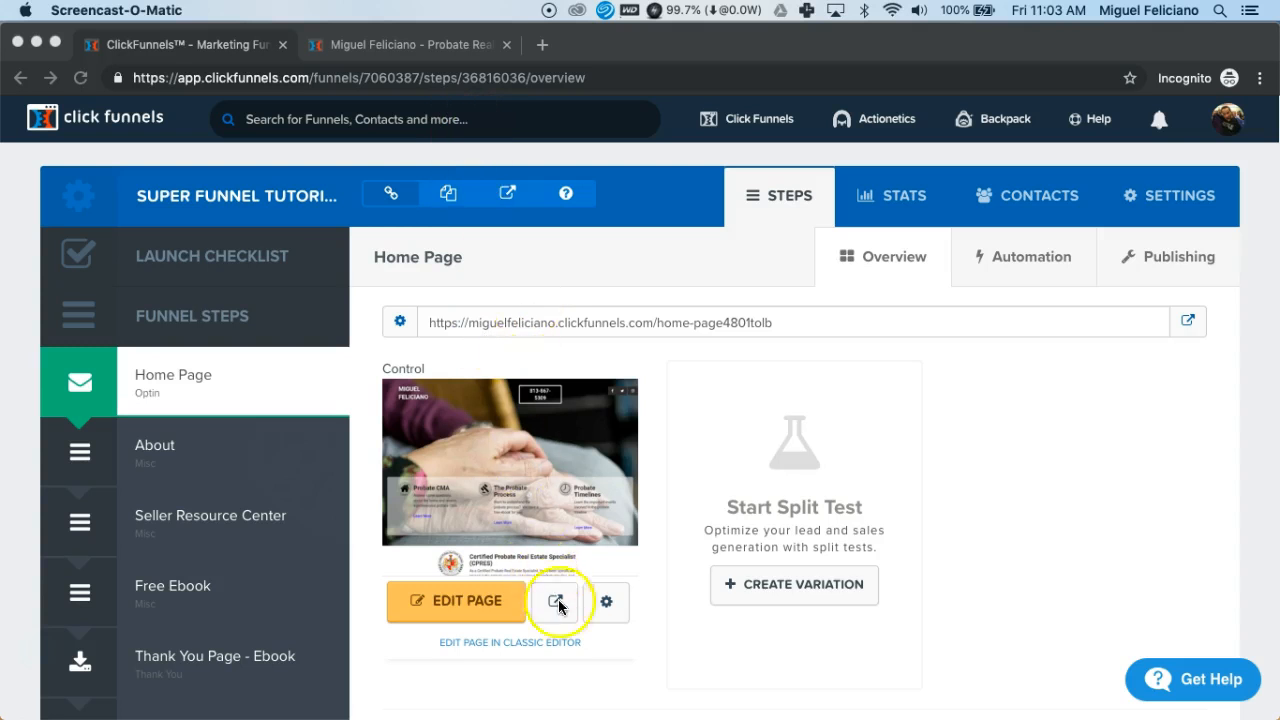
Open the published probate home page tab and scroll to its footer and back to the top
{"action": "left_click", "coordinate": [447, 47]}
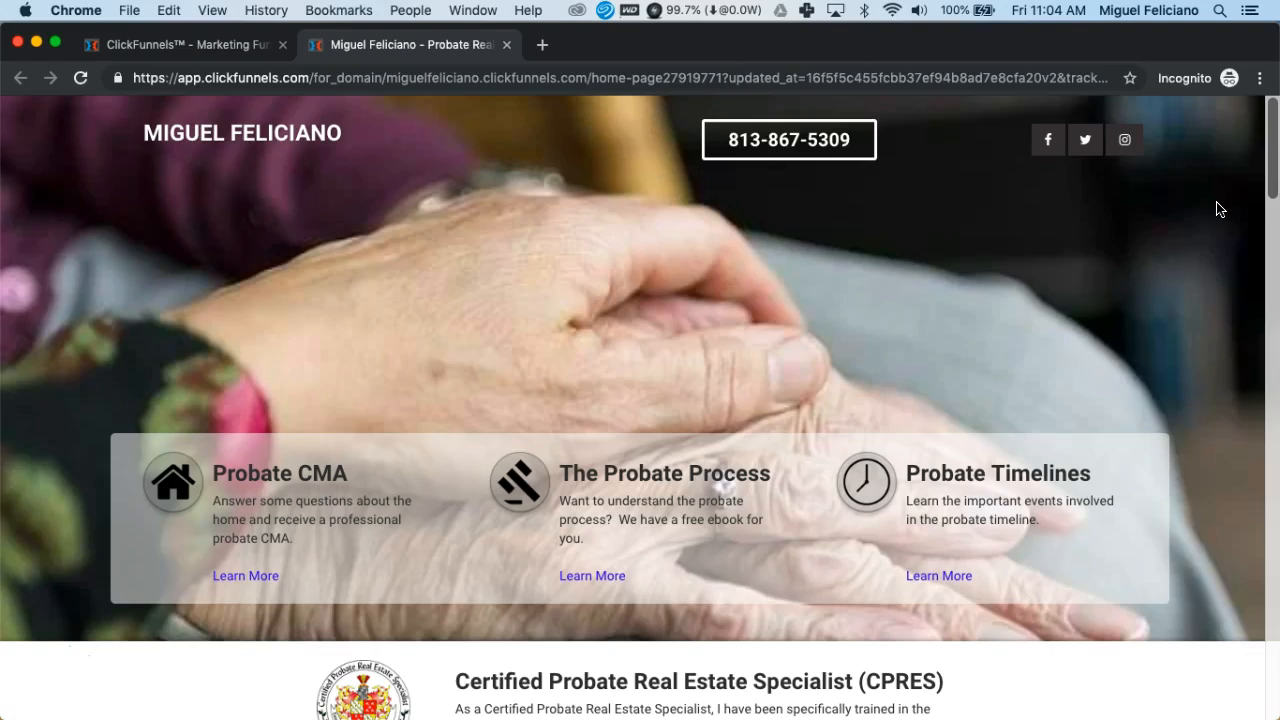
{"action": "scroll", "coordinate": [1219, 208], "scroll_direction": "down", "scroll_amount": 6}
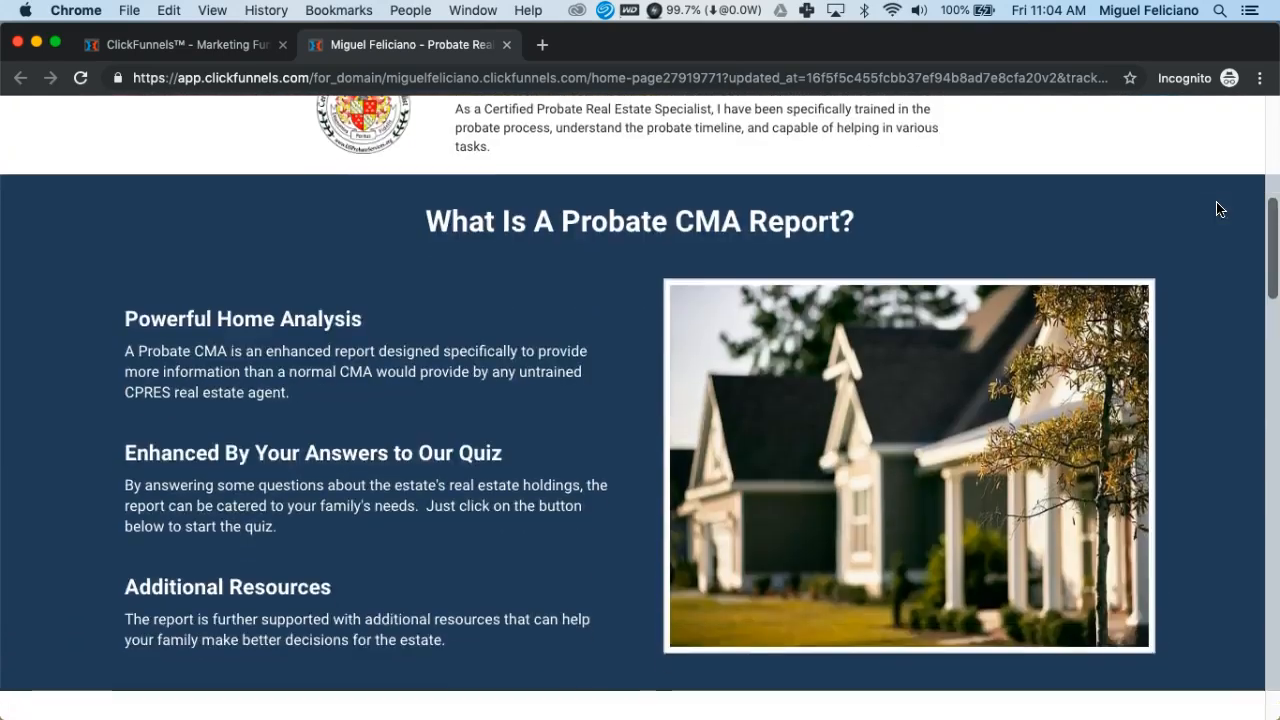
{"action": "scroll", "coordinate": [1219, 208], "scroll_direction": "down", "scroll_amount": 8}
{"action": "left_click", "coordinate": [1220, 166]}
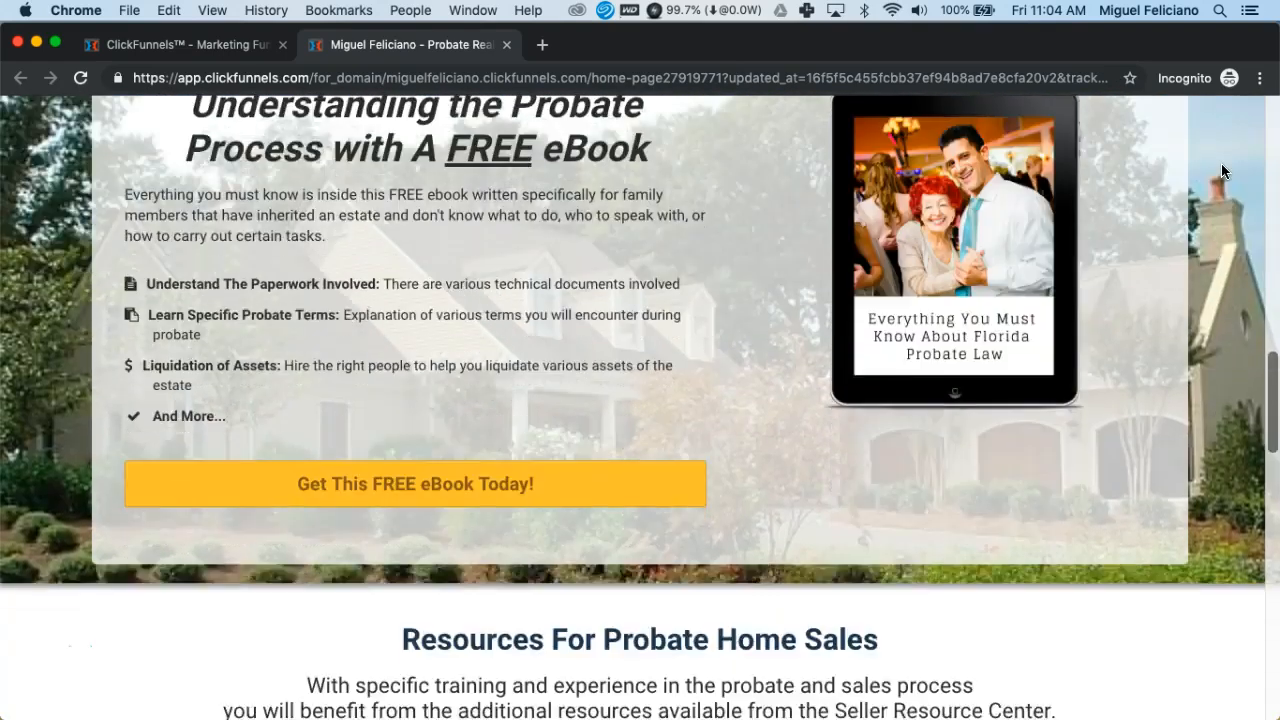
{"action": "scroll", "coordinate": [1221, 166], "scroll_direction": "down", "scroll_amount": 9}
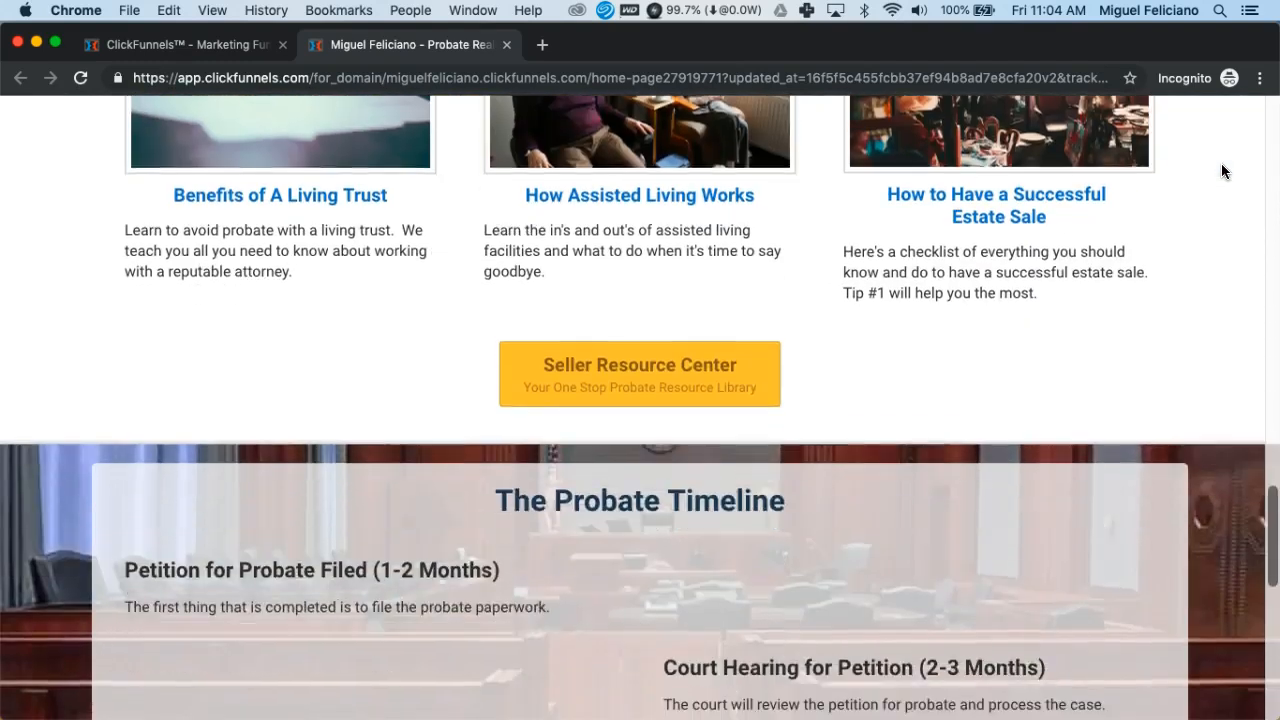
{"action": "scroll", "coordinate": [1221, 171], "scroll_direction": "down", "scroll_amount": 7}
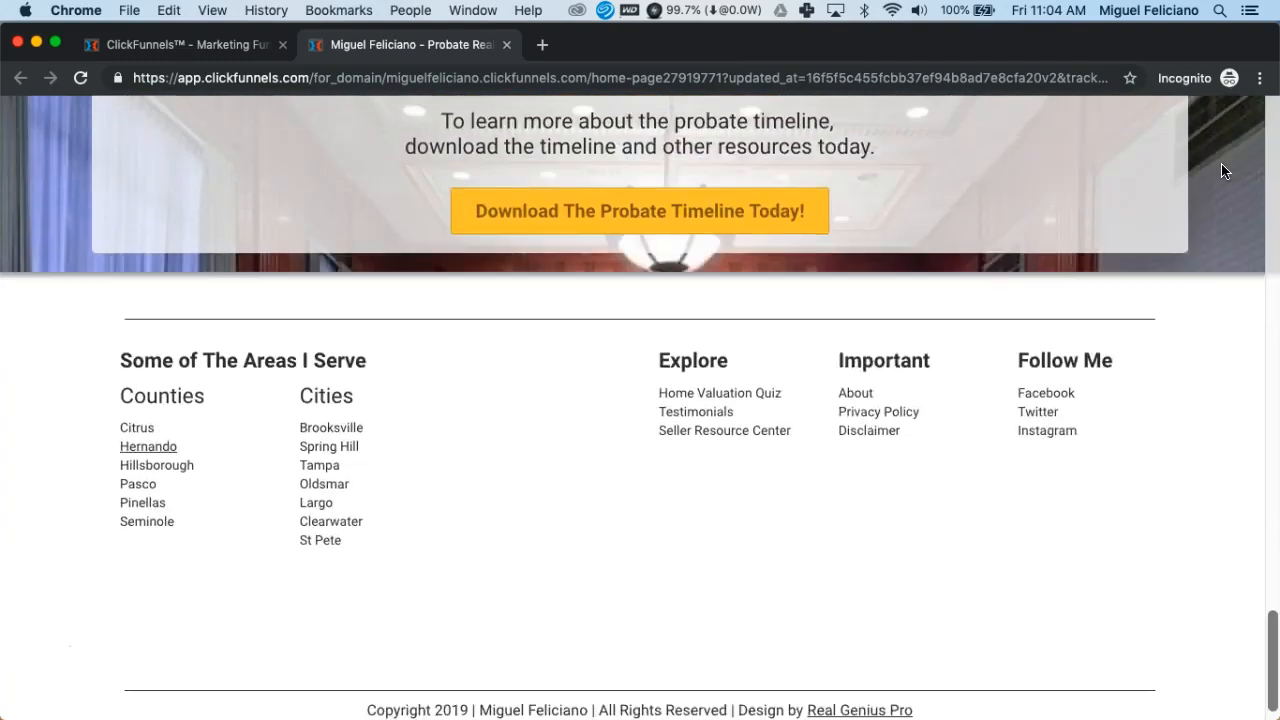
{"action": "scroll", "coordinate": [1221, 171], "scroll_direction": "up", "scroll_amount": 5}
{"action": "scroll", "coordinate": [1221, 171], "scroll_direction": "up", "scroll_amount": 20}
{"action": "scroll", "coordinate": [1221, 171], "scroll_direction": "up", "scroll_amount": 5}
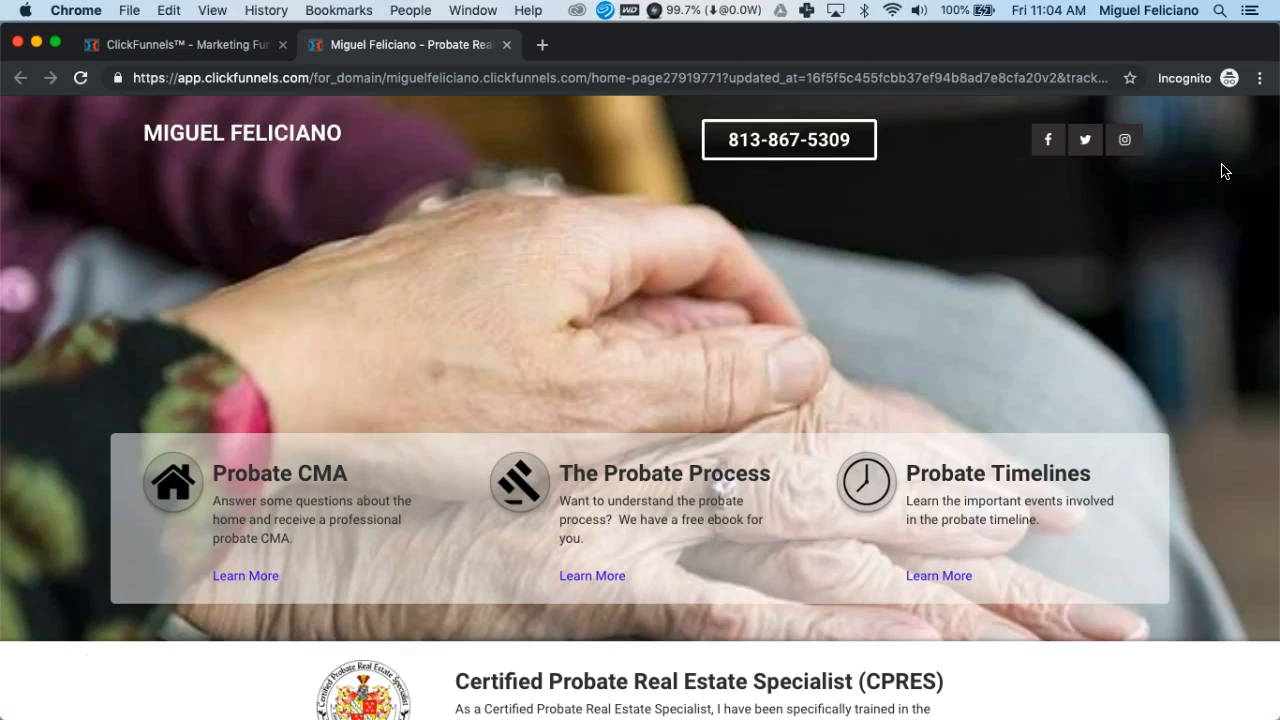
Narrow the Chrome window to phone width for the mobile layout and centre it on screen
{"action": "left_click_drag", "start_coordinate": [1276, 152], "coordinate": [1070, 169]}
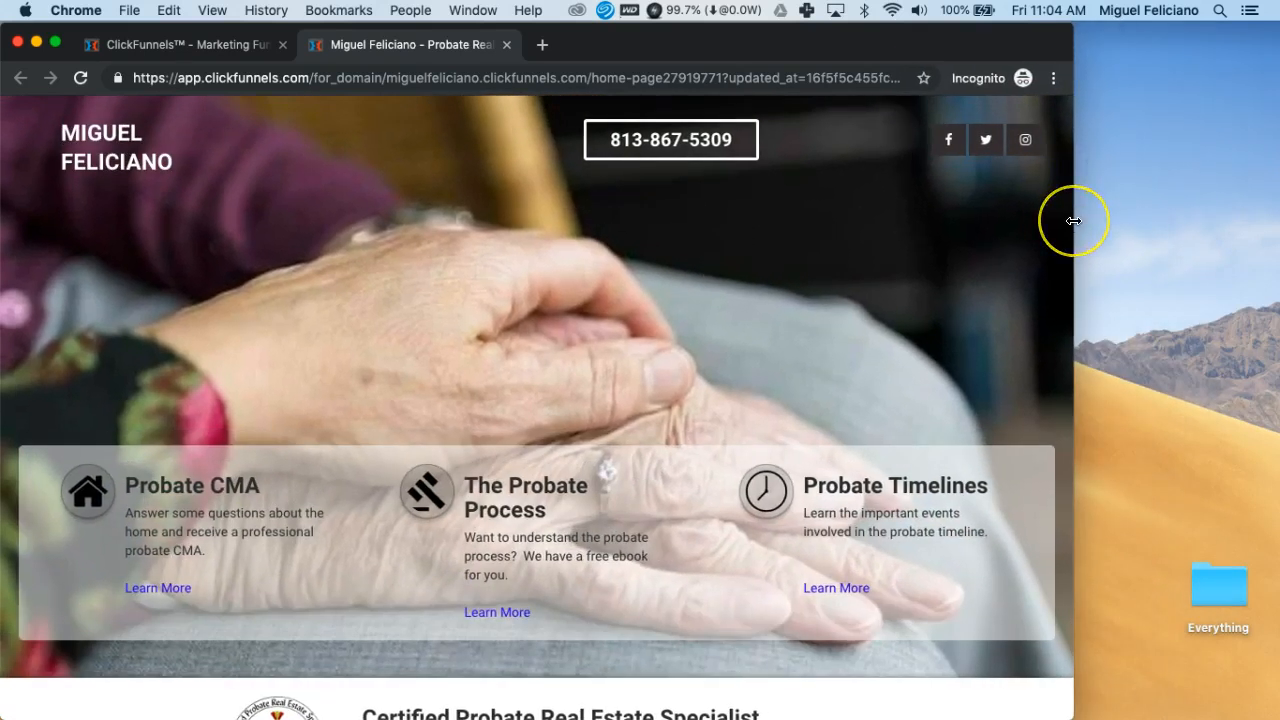
{"action": "left_click_drag", "start_coordinate": [1073, 220], "coordinate": [380, 227]}
{"action": "left_click_drag", "start_coordinate": [436, 257], "coordinate": [414, 254]}
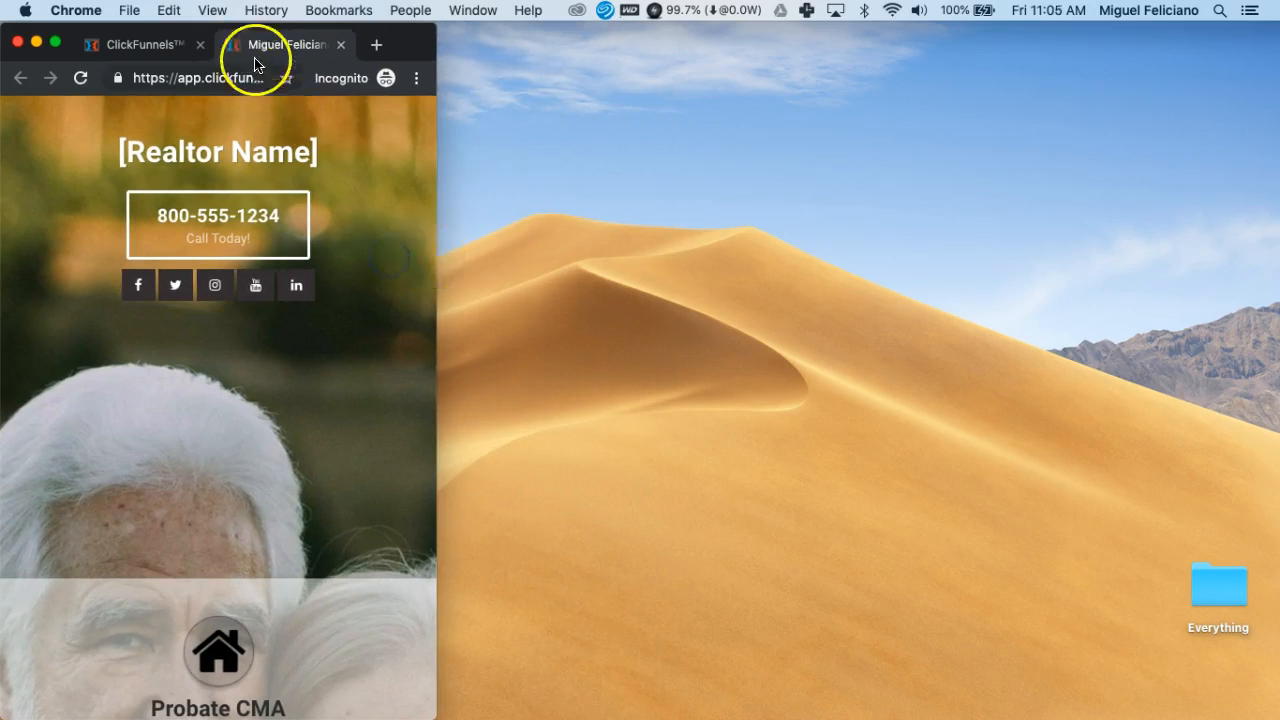
{"action": "left_click_drag", "start_coordinate": [405, 40], "coordinate": [789, 40]}
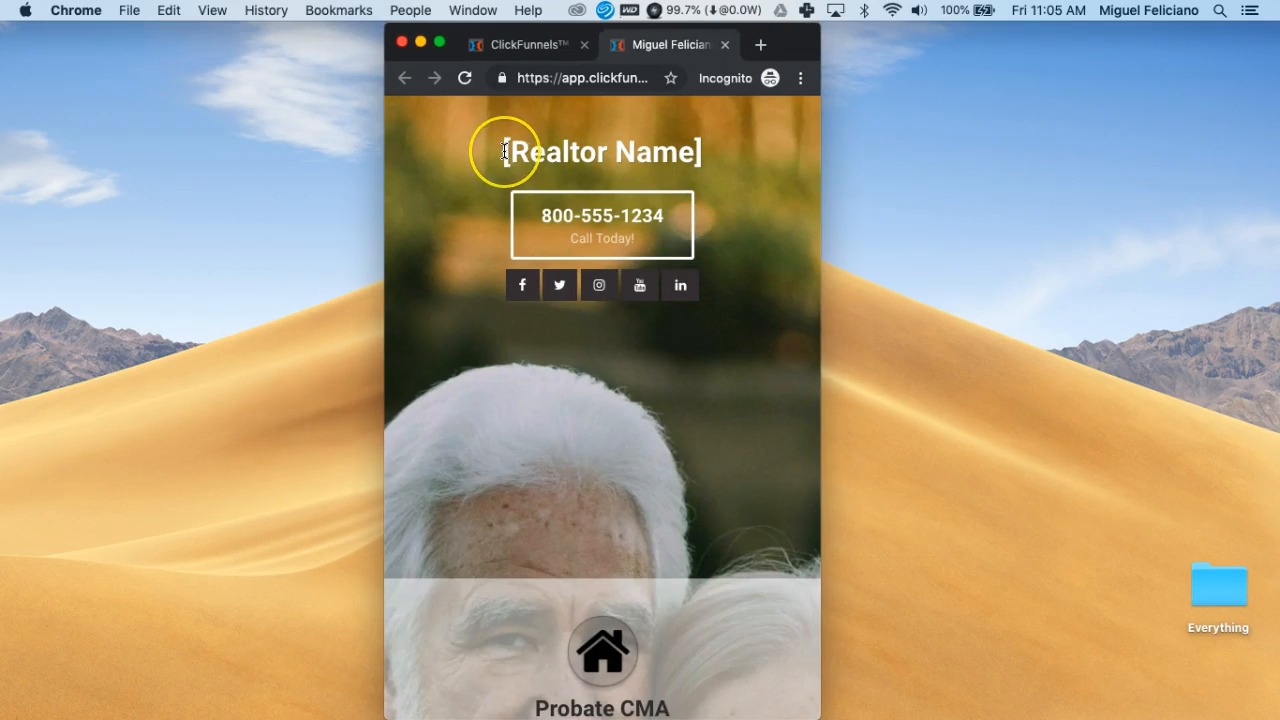
{"action": "left_click_drag", "start_coordinate": [505, 151], "coordinate": [702, 153]}
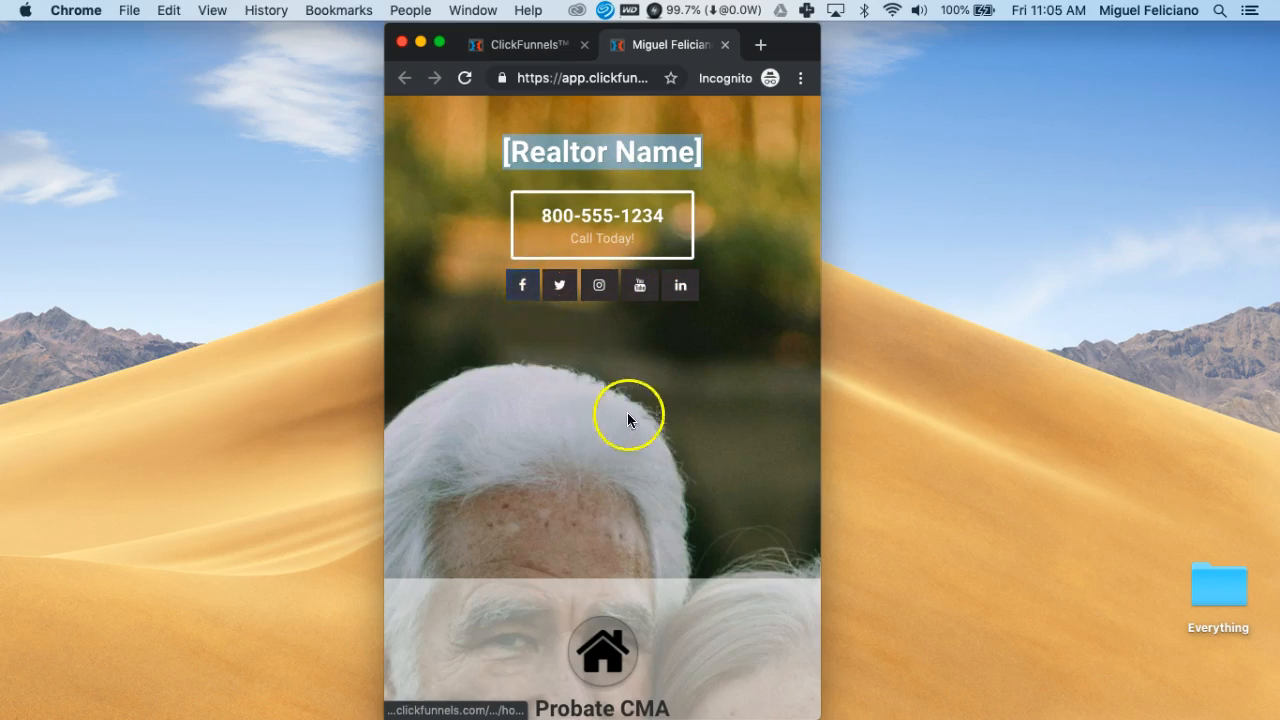
{"action": "scroll", "coordinate": [727, 436], "scroll_direction": "down", "scroll_amount": 3}
{"action": "scroll", "coordinate": [726, 438], "scroll_direction": "down", "scroll_amount": 4}
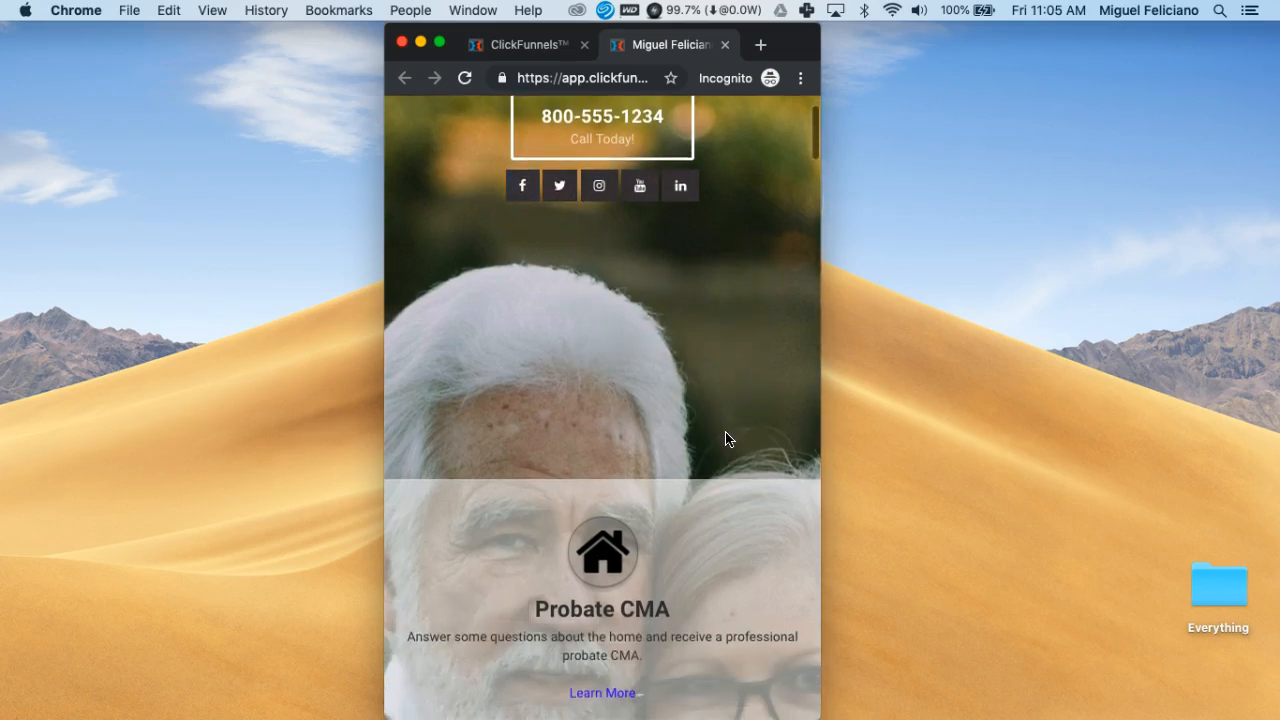
{"action": "scroll", "coordinate": [726, 438], "scroll_direction": "down", "scroll_amount": 2}
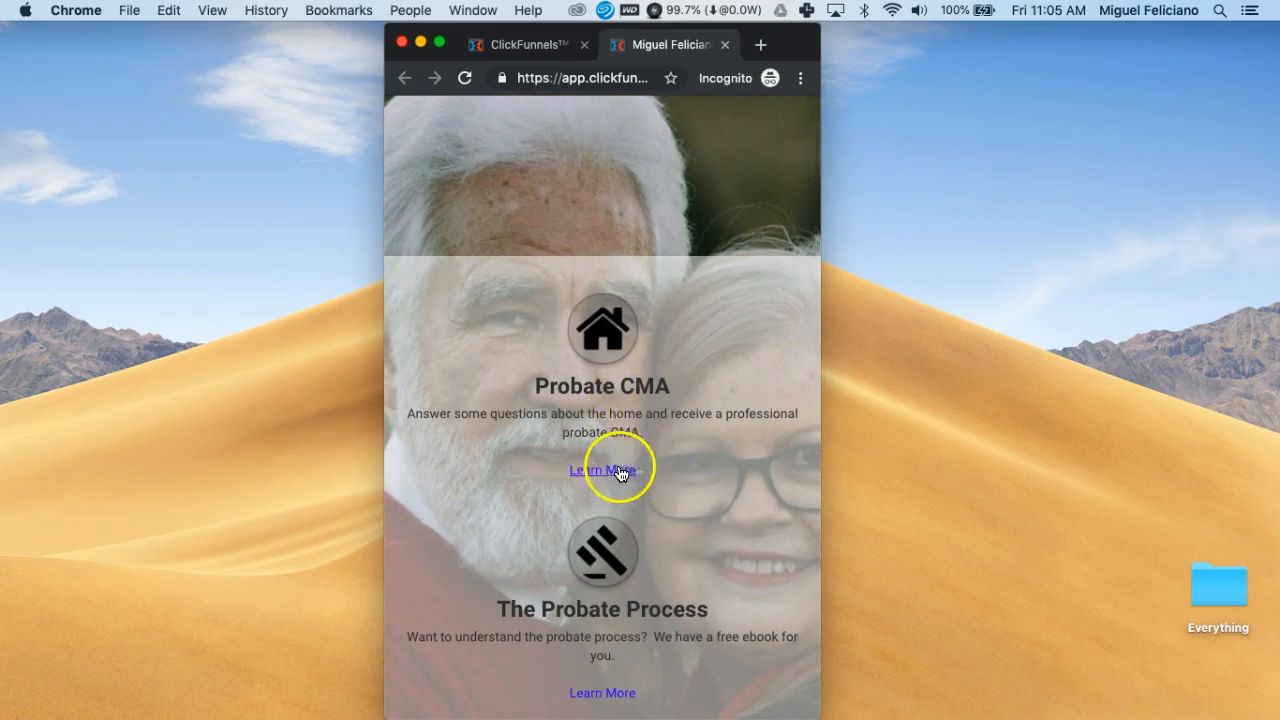
{"action": "scroll", "coordinate": [610, 458], "scroll_direction": "down", "scroll_amount": 5}
{"action": "scroll", "coordinate": [623, 457], "scroll_direction": "down", "scroll_amount": 5}
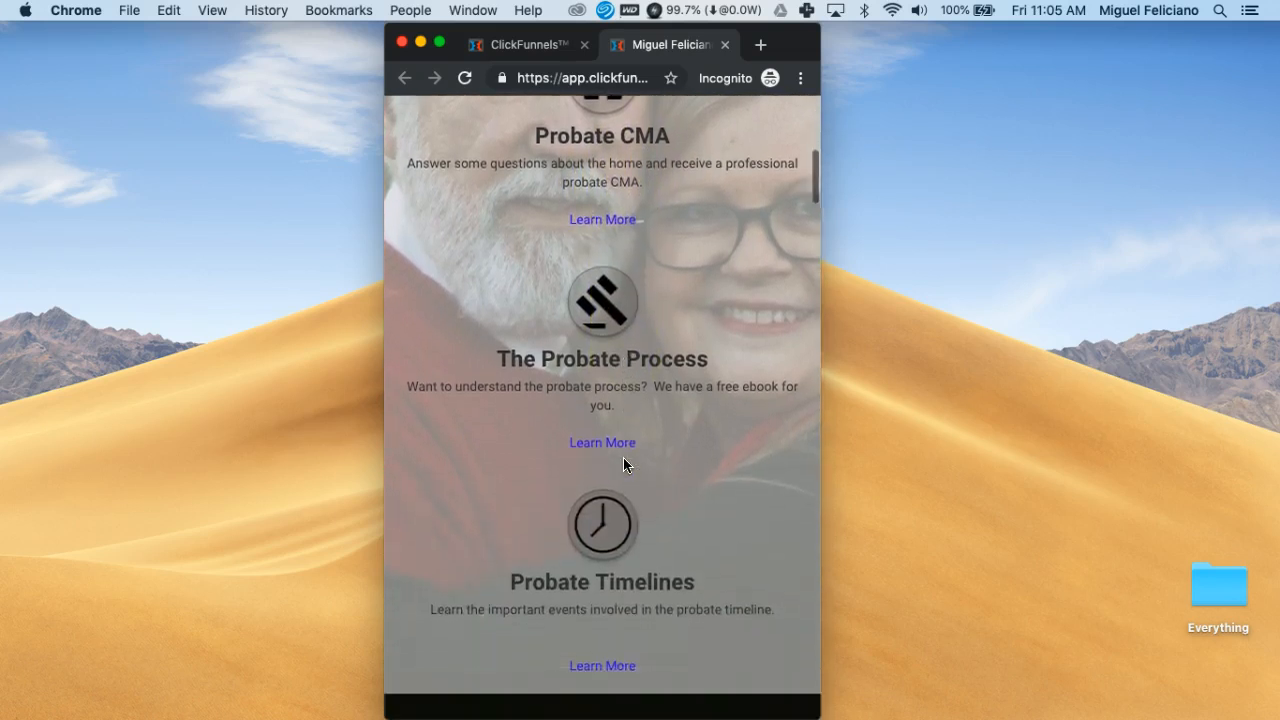
{"action": "scroll", "coordinate": [623, 457], "scroll_direction": "down", "scroll_amount": 7}
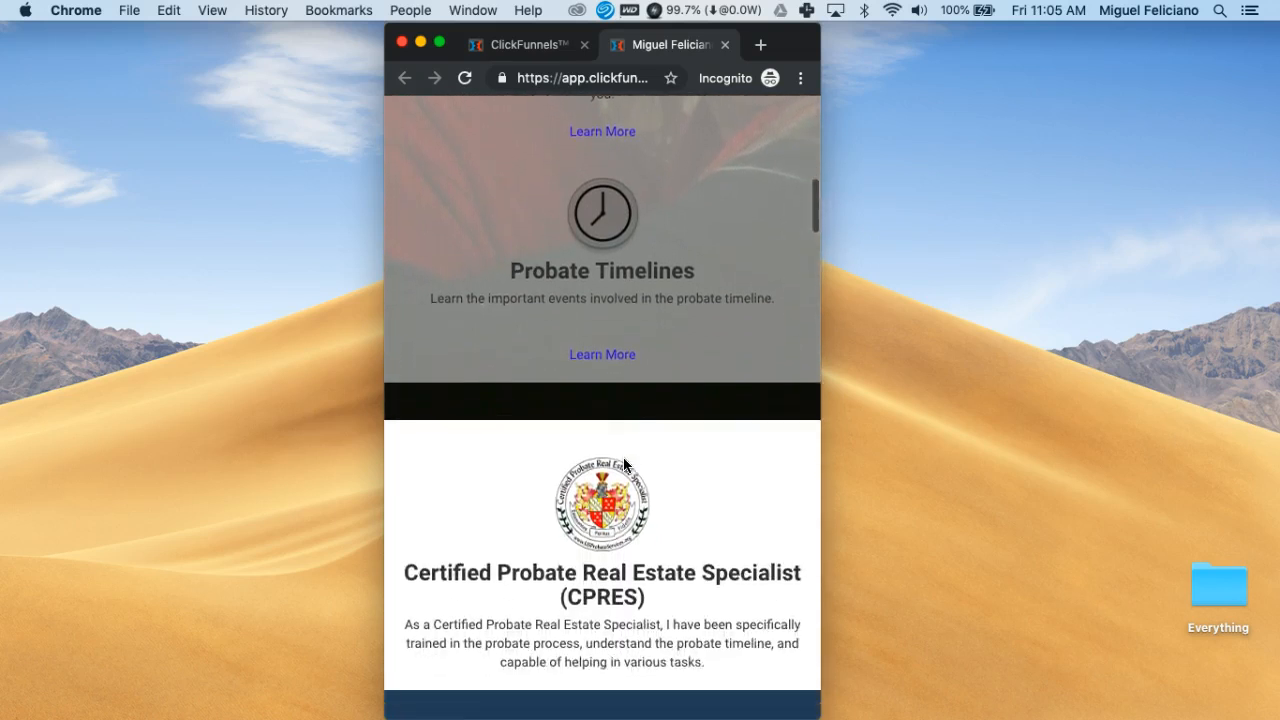
{"action": "scroll", "coordinate": [624, 460], "scroll_direction": "down", "scroll_amount": 7}
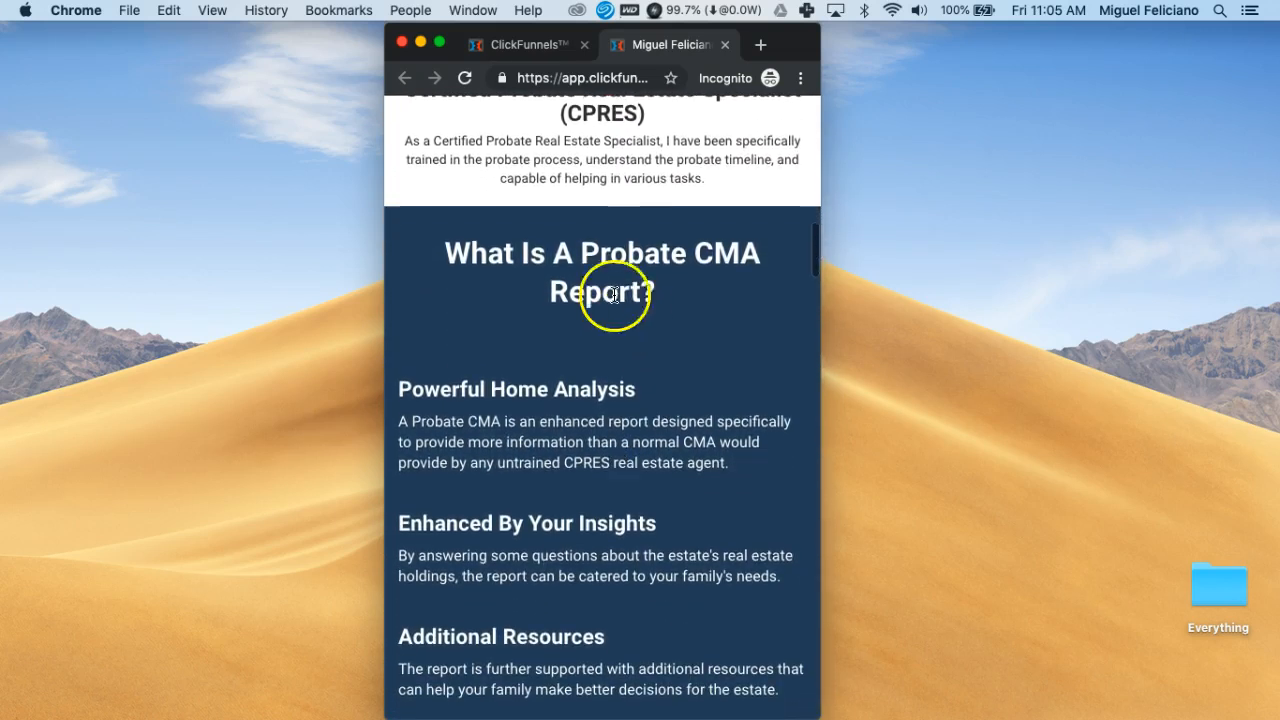
{"action": "scroll", "coordinate": [684, 458], "scroll_direction": "down", "scroll_amount": 3}
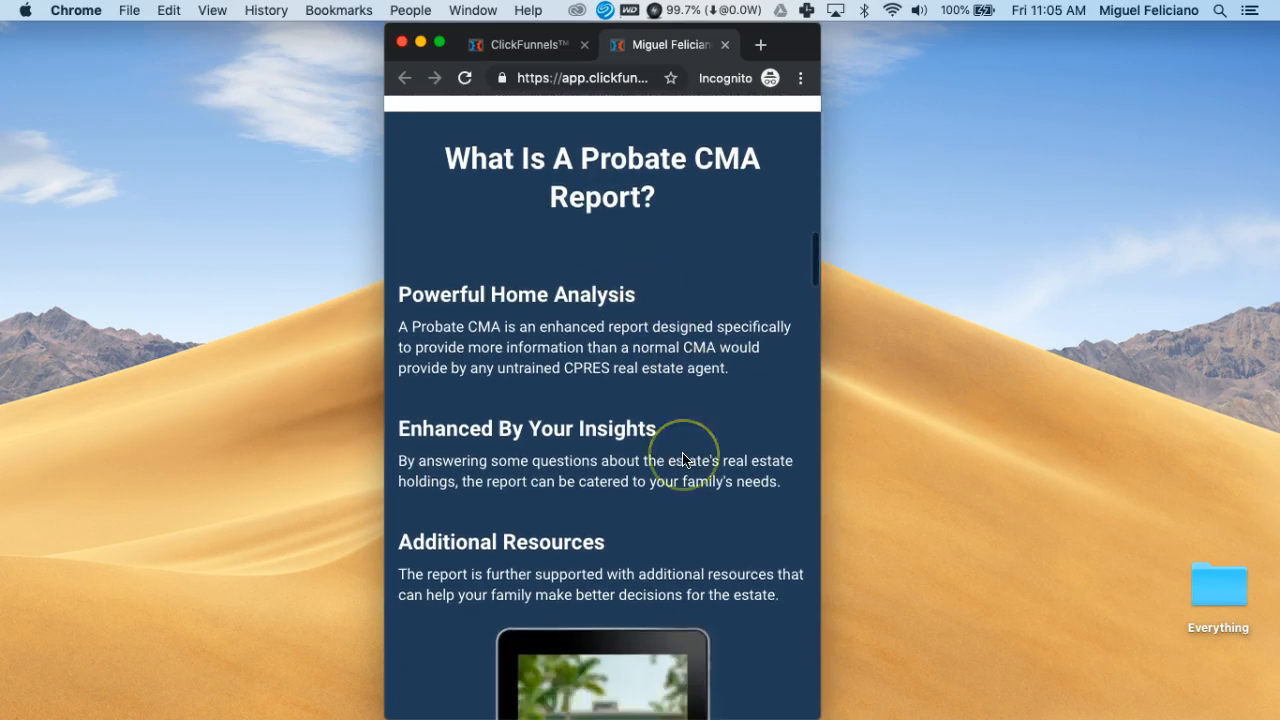
{"action": "left_click_drag", "start_coordinate": [405, 376], "coordinate": [665, 376]}
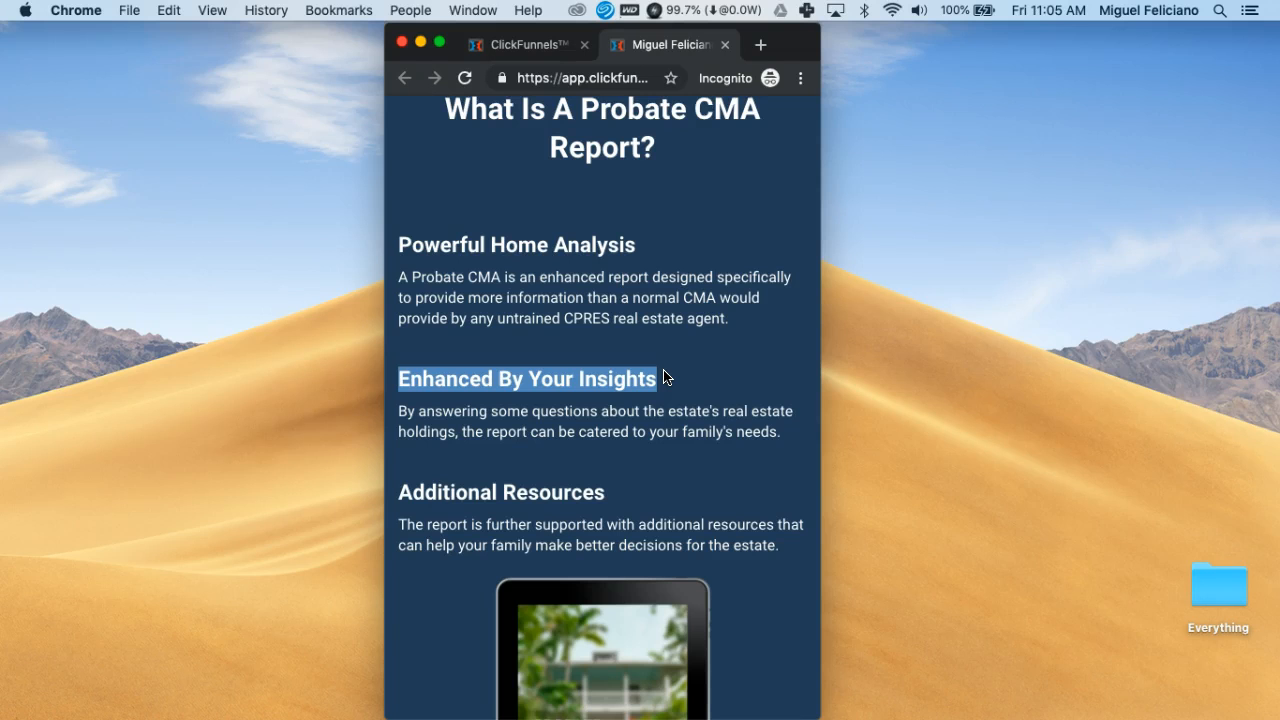
{"action": "scroll", "coordinate": [664, 376], "scroll_direction": "down", "scroll_amount": 3}
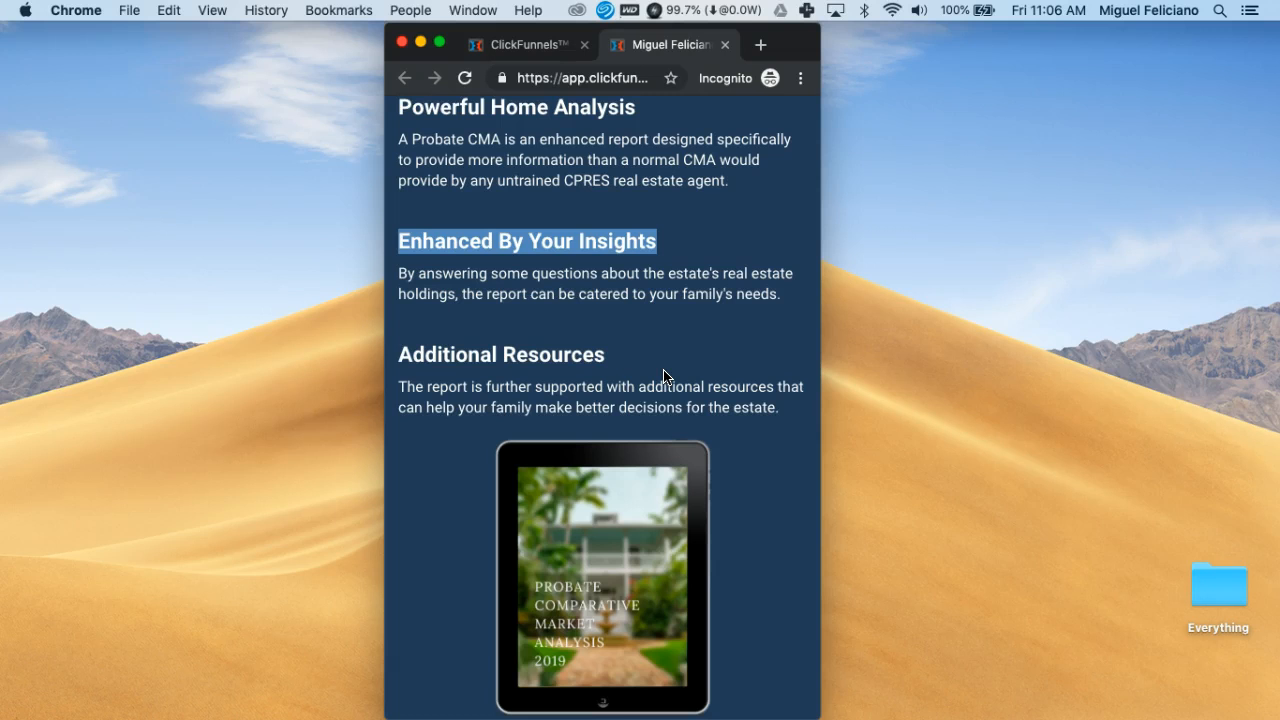
{"action": "left_click", "coordinate": [666, 247]}
{"action": "left_click_drag", "start_coordinate": [398, 242], "coordinate": [547, 247]}
{"action": "left_click", "coordinate": [550, 247]}
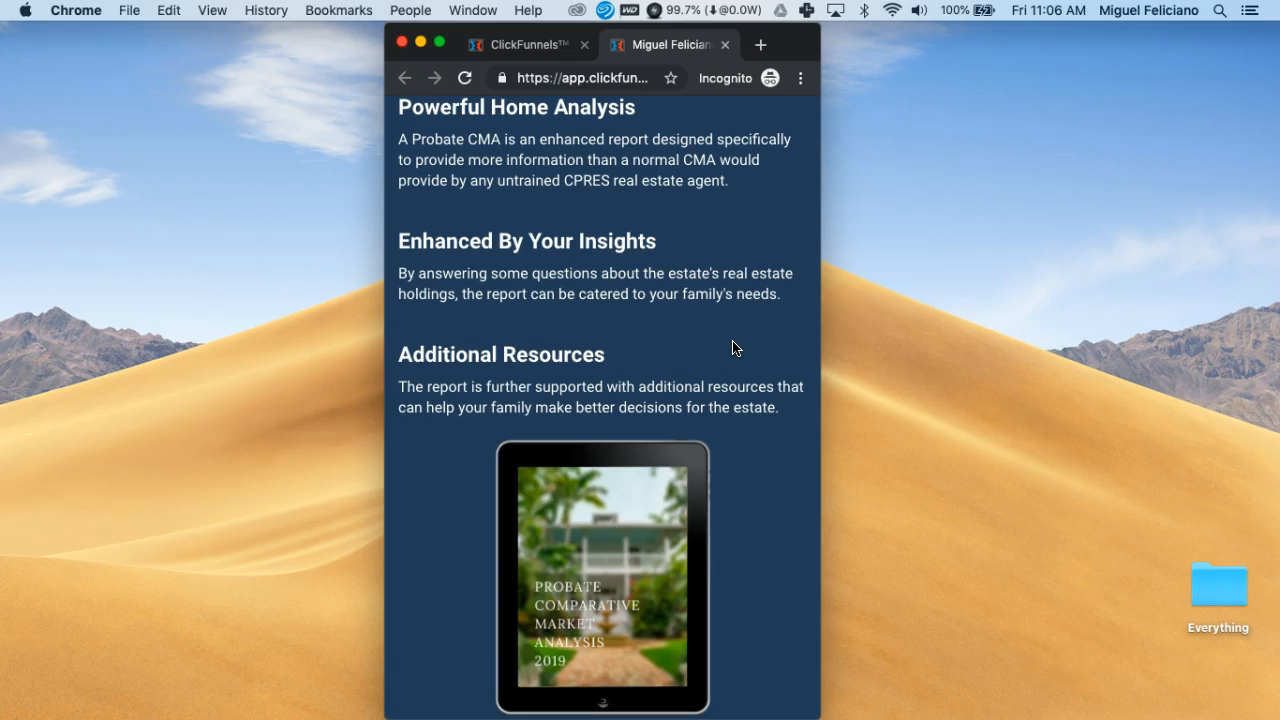
{"action": "left_click", "coordinate": [748, 380]}
{"action": "scroll", "coordinate": [750, 395], "scroll_direction": "down", "scroll_amount": 5}
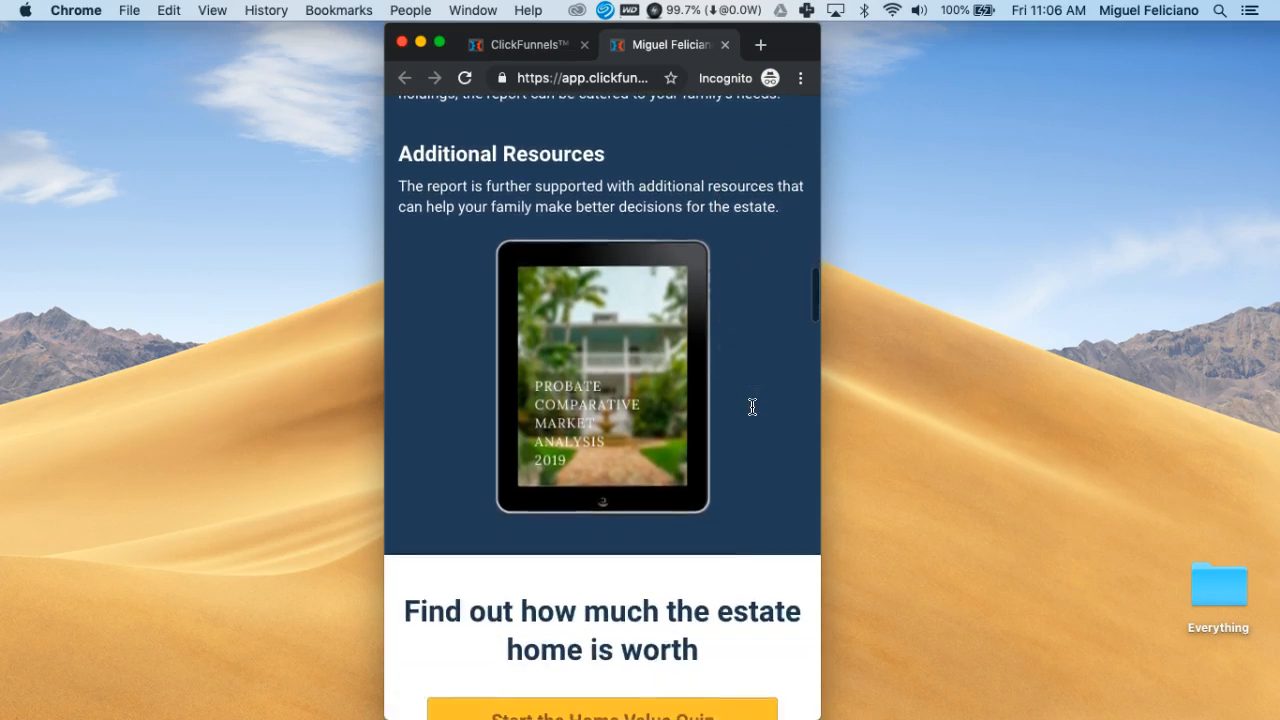
{"action": "scroll", "coordinate": [752, 406], "scroll_direction": "down", "scroll_amount": 5}
{"action": "scroll", "coordinate": [751, 406], "scroll_direction": "down", "scroll_amount": 1}
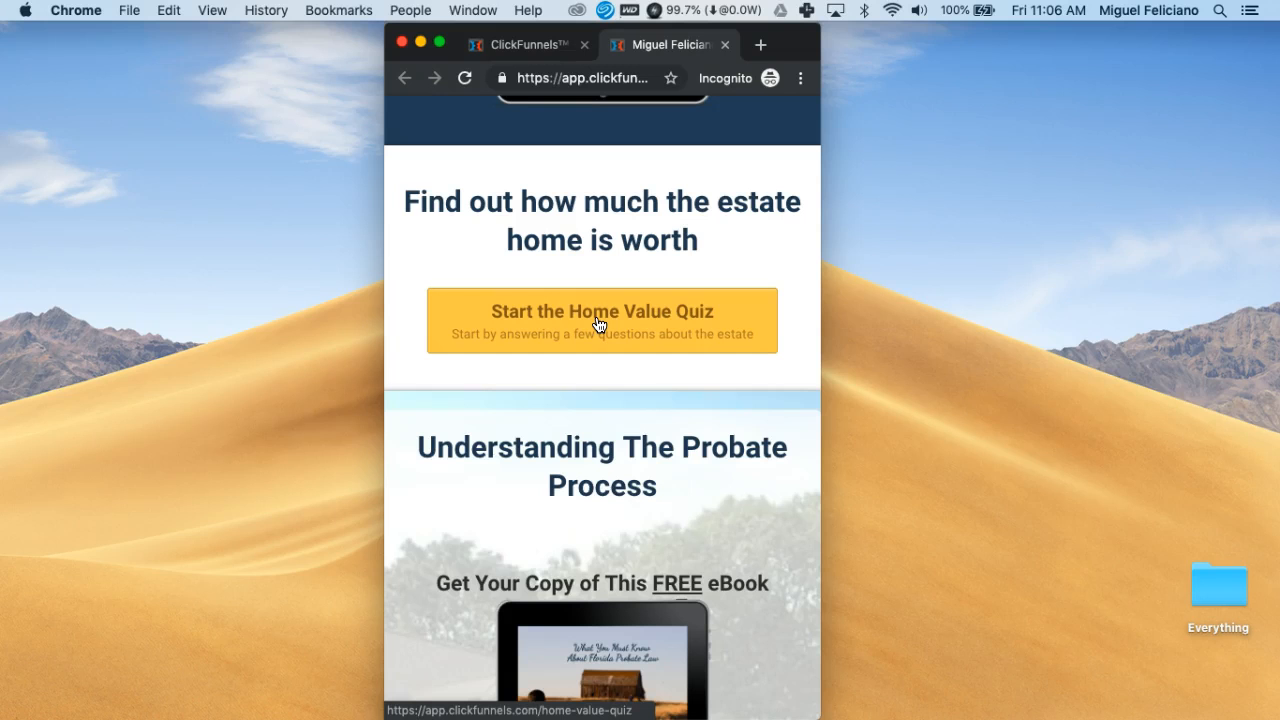
{"action": "scroll", "coordinate": [751, 500], "scroll_direction": "down", "scroll_amount": 5}
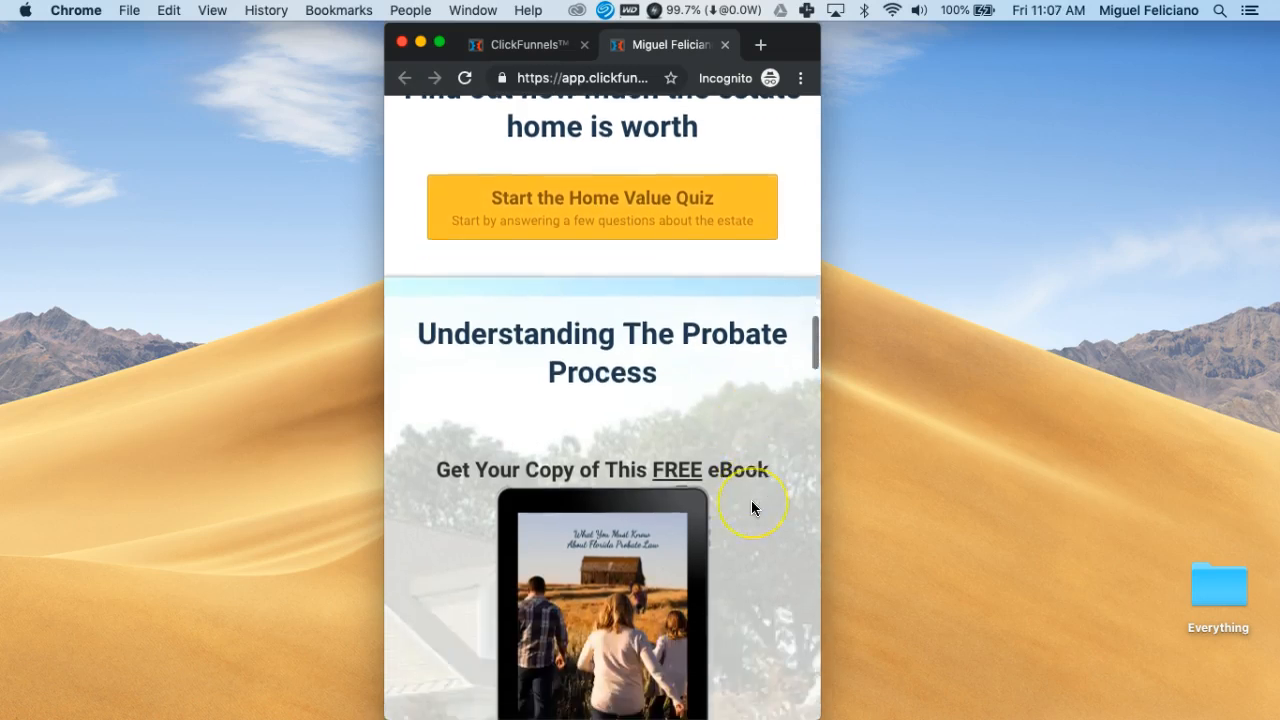
{"action": "scroll", "coordinate": [751, 501], "scroll_direction": "down", "scroll_amount": 3}
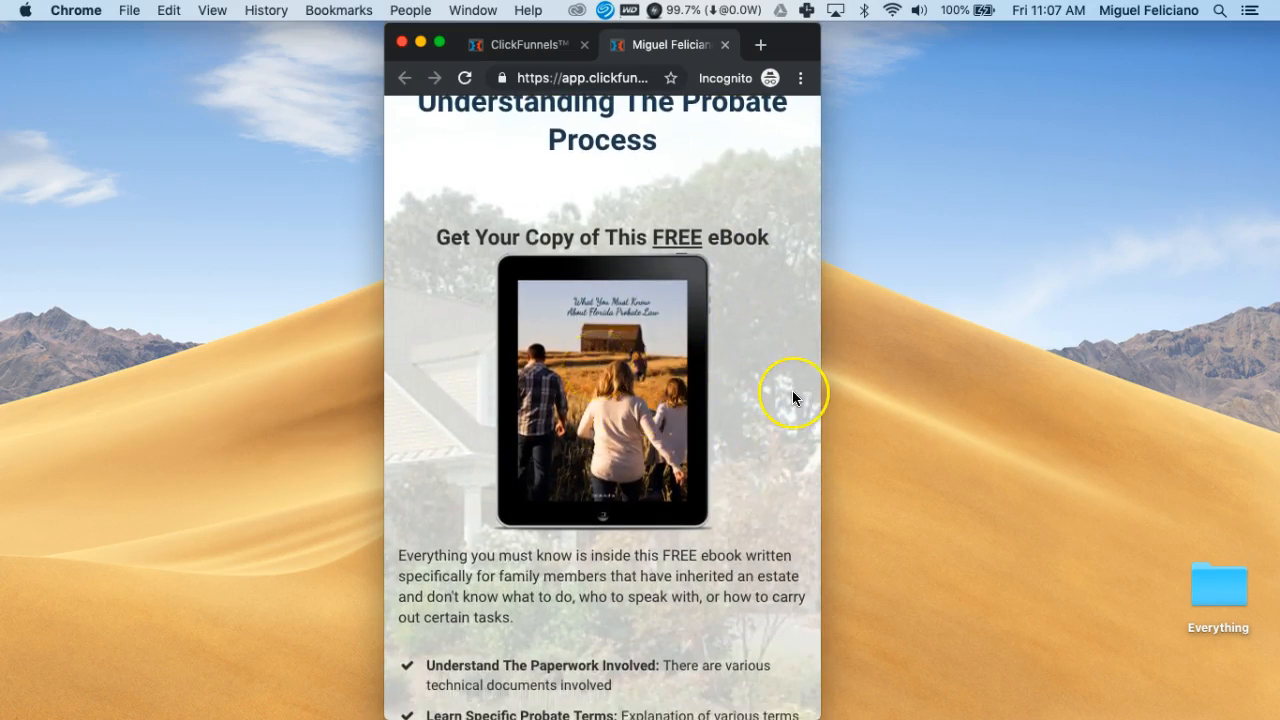
{"action": "scroll", "coordinate": [794, 395], "scroll_direction": "down", "scroll_amount": 4}
{"action": "scroll", "coordinate": [794, 398], "scroll_direction": "down", "scroll_amount": 7}
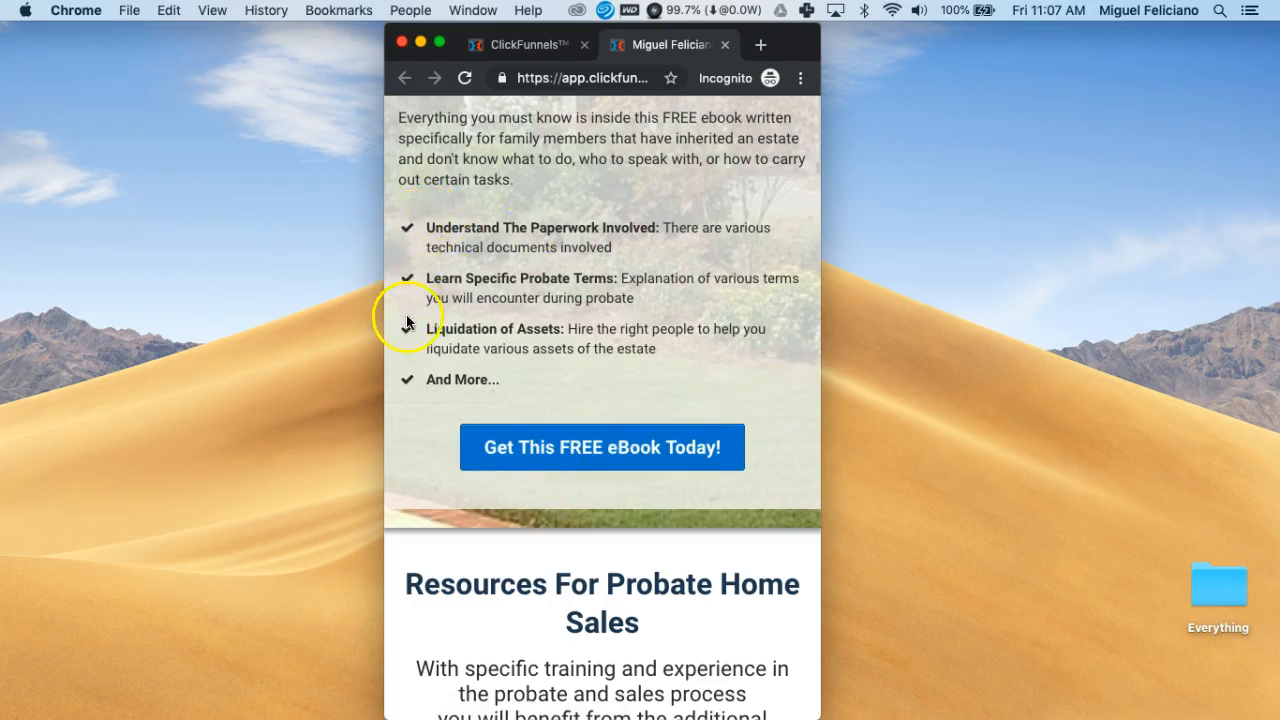
{"action": "scroll", "coordinate": [768, 422], "scroll_direction": "down", "scroll_amount": 5}
{"action": "scroll", "coordinate": [768, 422], "scroll_direction": "down", "scroll_amount": 4}
{"action": "scroll", "coordinate": [768, 422], "scroll_direction": "down", "scroll_amount": 2}
{"action": "scroll", "coordinate": [768, 422], "scroll_direction": "down", "scroll_amount": 2}
{"action": "scroll", "coordinate": [768, 422], "scroll_direction": "up", "scroll_amount": 3}
{"action": "scroll", "coordinate": [768, 422], "scroll_direction": "up", "scroll_amount": 3}
{"action": "left_click_drag", "start_coordinate": [401, 508], "coordinate": [495, 573]}
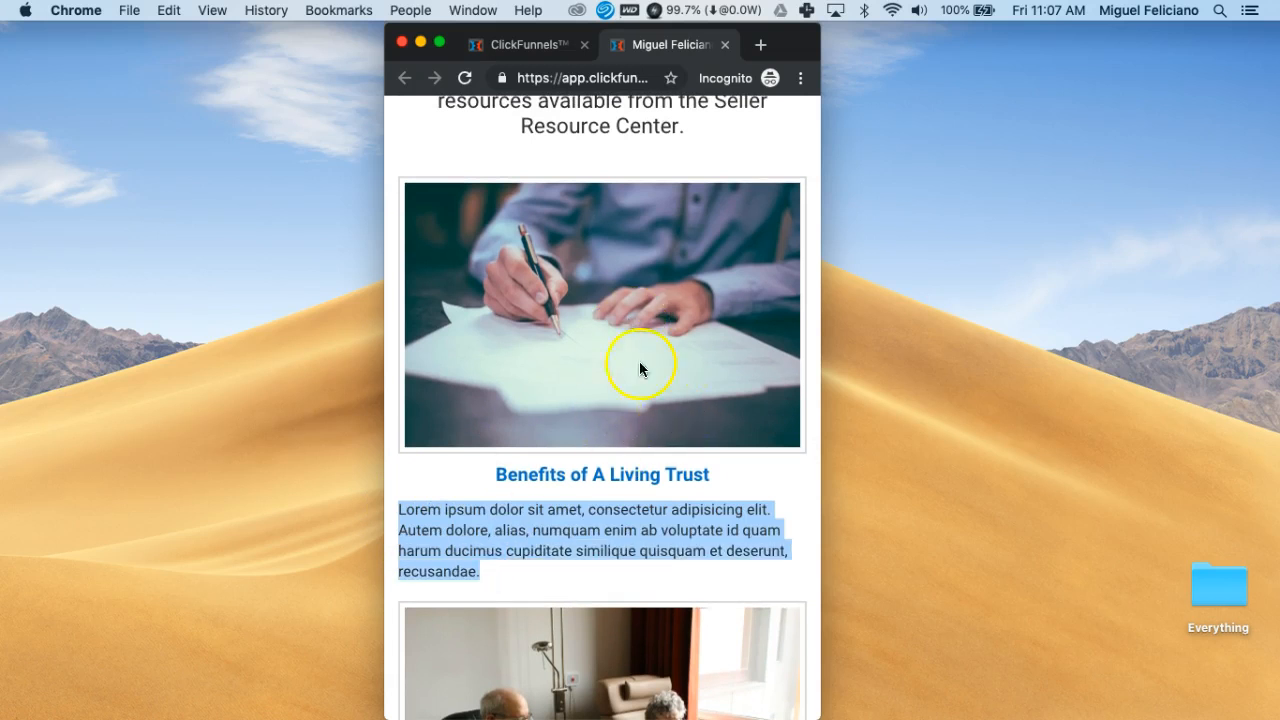
Scroll the mobile page down to the Counties & Cities Served and Explore footer lists
{"action": "scroll", "coordinate": [680, 418], "scroll_direction": "down", "scroll_amount": 2}
{"action": "scroll", "coordinate": [680, 418], "scroll_direction": "down", "scroll_amount": 4}
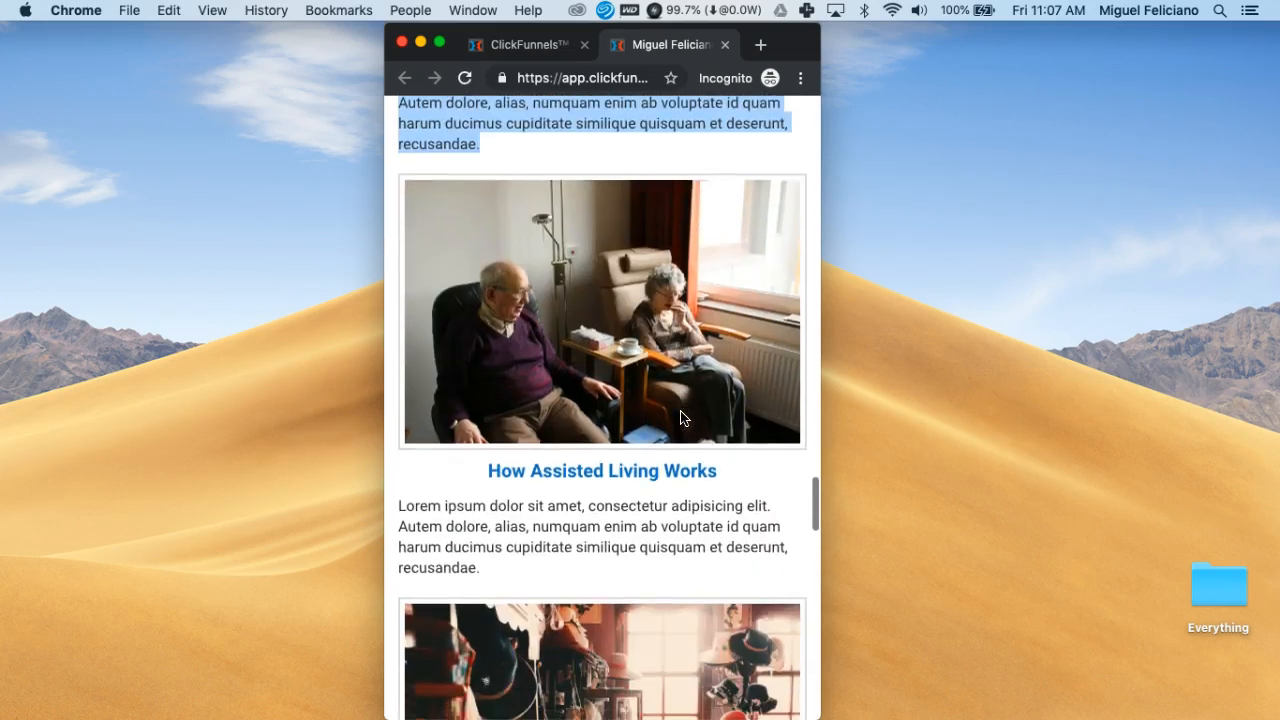
{"action": "scroll", "coordinate": [680, 418], "scroll_direction": "down", "scroll_amount": 2}
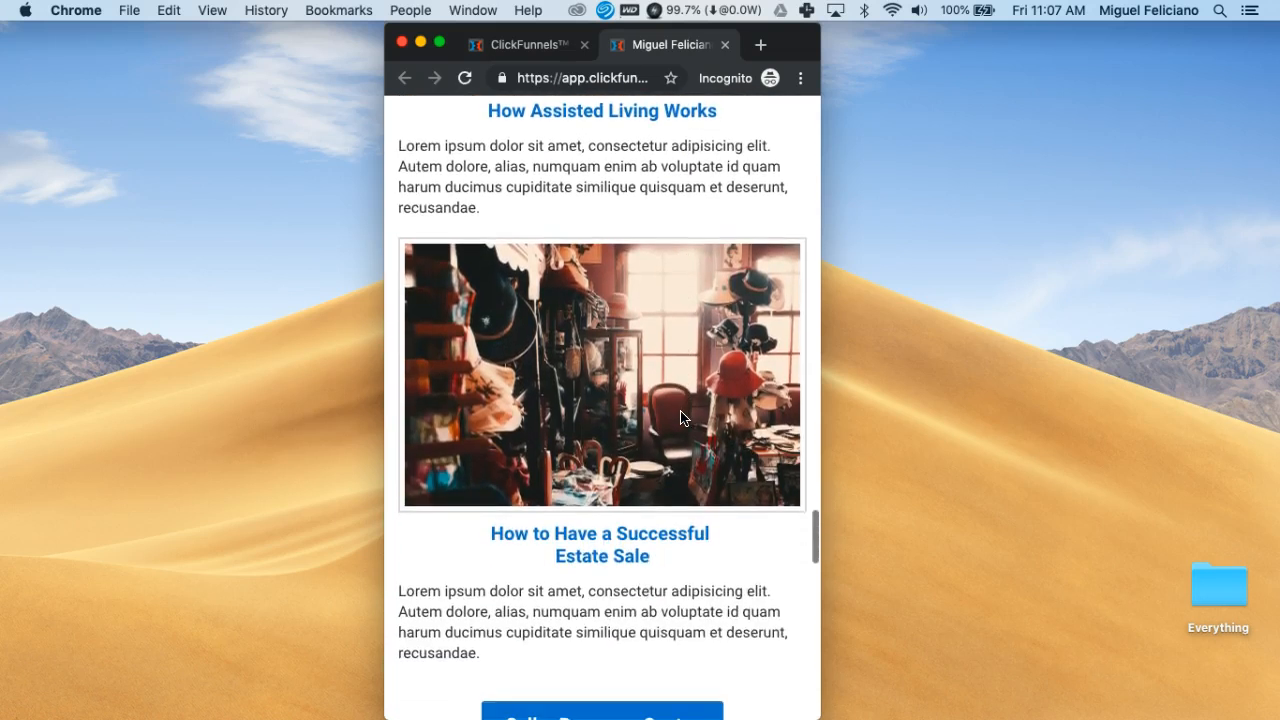
{"action": "scroll", "coordinate": [680, 418], "scroll_direction": "down", "scroll_amount": 1}
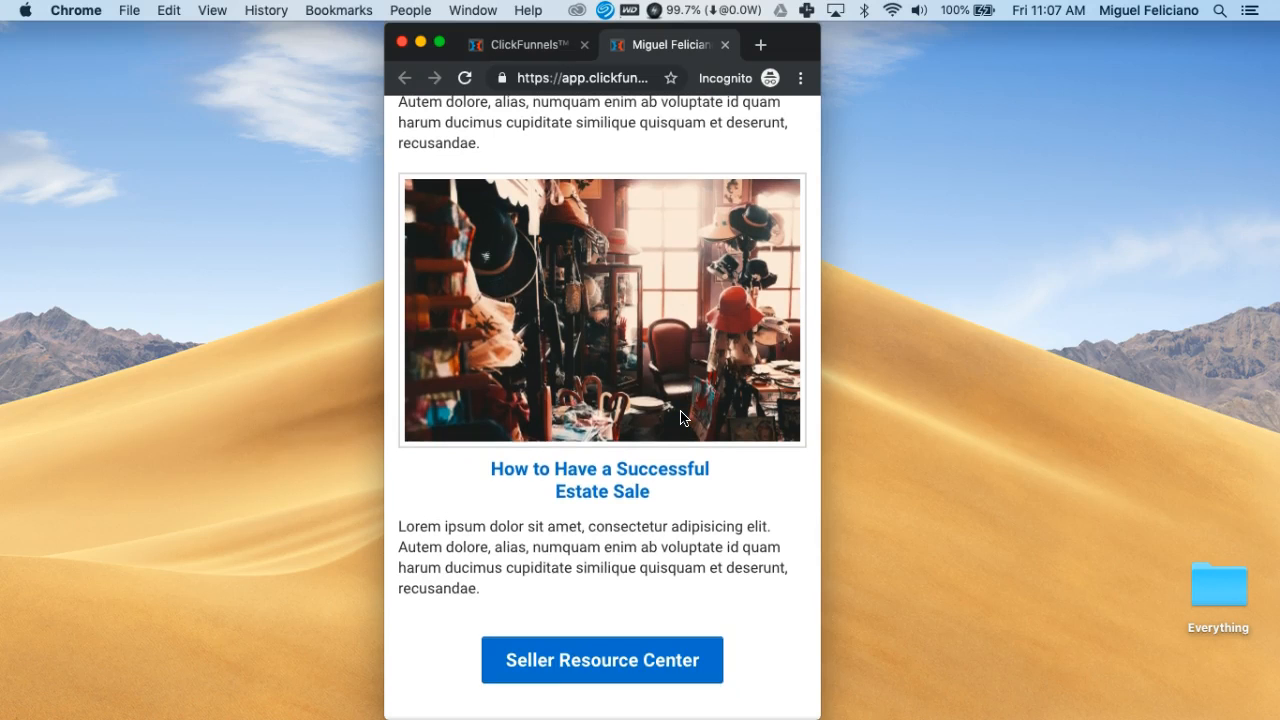
{"action": "scroll", "coordinate": [680, 418], "scroll_direction": "down", "scroll_amount": 1}
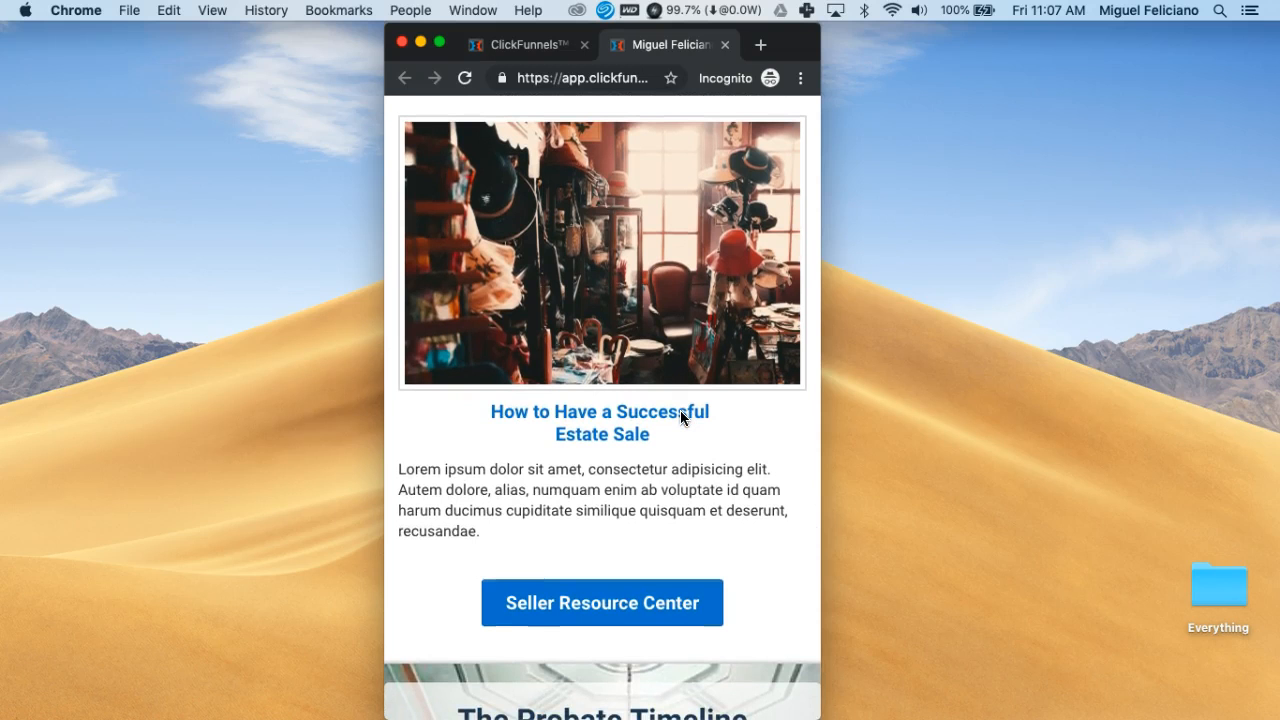
{"action": "scroll", "coordinate": [680, 412], "scroll_direction": "down", "scroll_amount": 4}
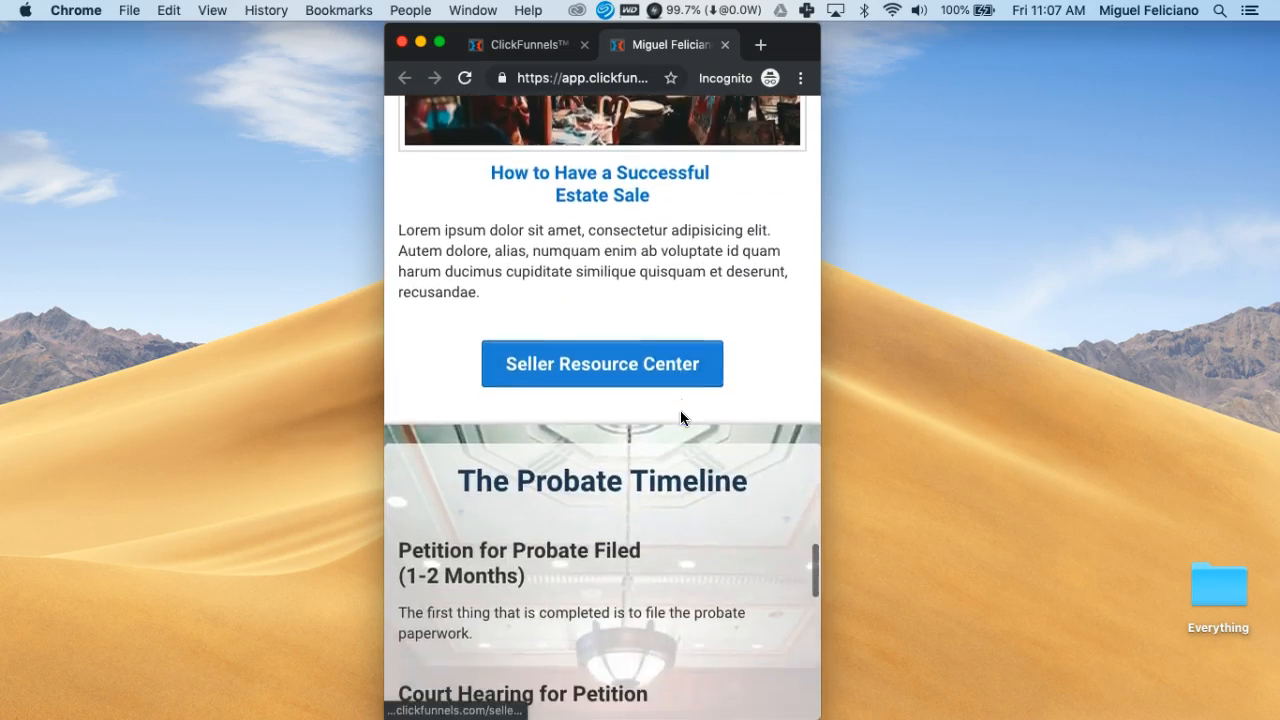
{"action": "scroll", "coordinate": [680, 418], "scroll_direction": "down", "scroll_amount": 6}
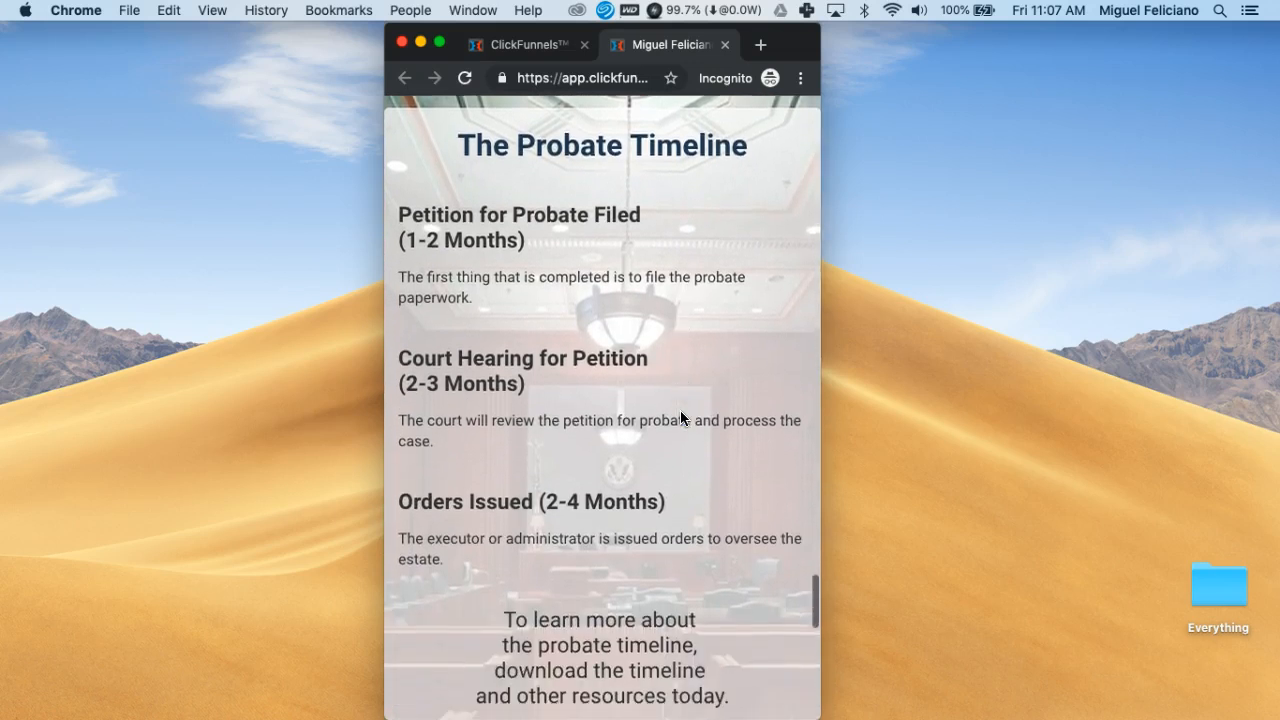
{"action": "scroll", "coordinate": [680, 418], "scroll_direction": "down", "scroll_amount": 5}
{"action": "scroll", "coordinate": [680, 418], "scroll_direction": "down", "scroll_amount": 5}
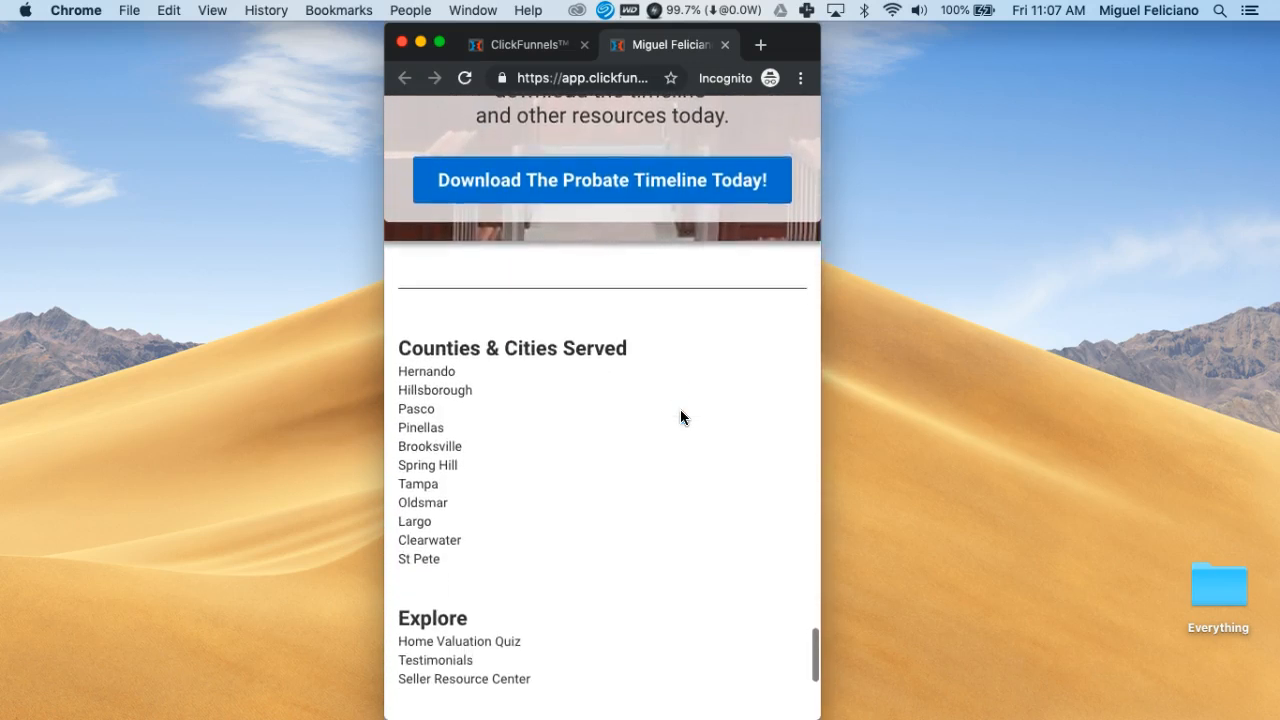
{"action": "scroll", "coordinate": [681, 417], "scroll_direction": "down", "scroll_amount": 2}
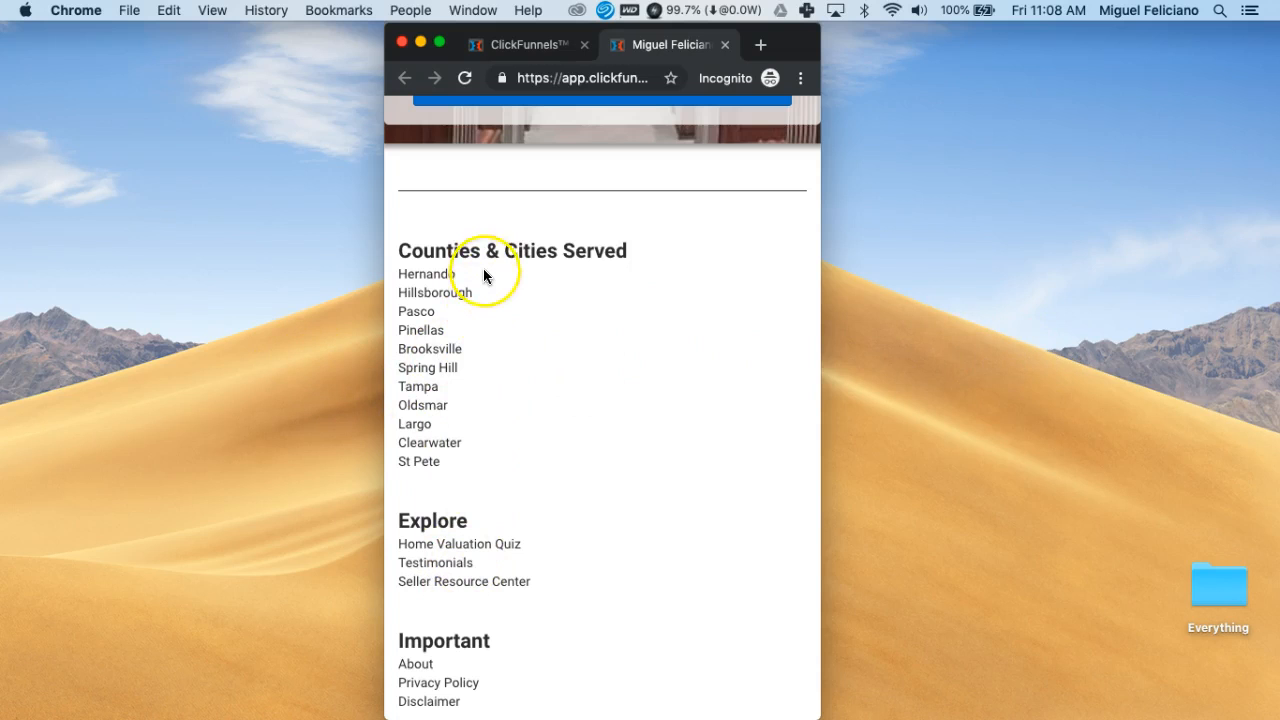
Check the Follow Me links and copyright line, then scroll back to the [Realtor Name] header
{"action": "scroll", "coordinate": [689, 462], "scroll_direction": "down", "scroll_amount": 5}
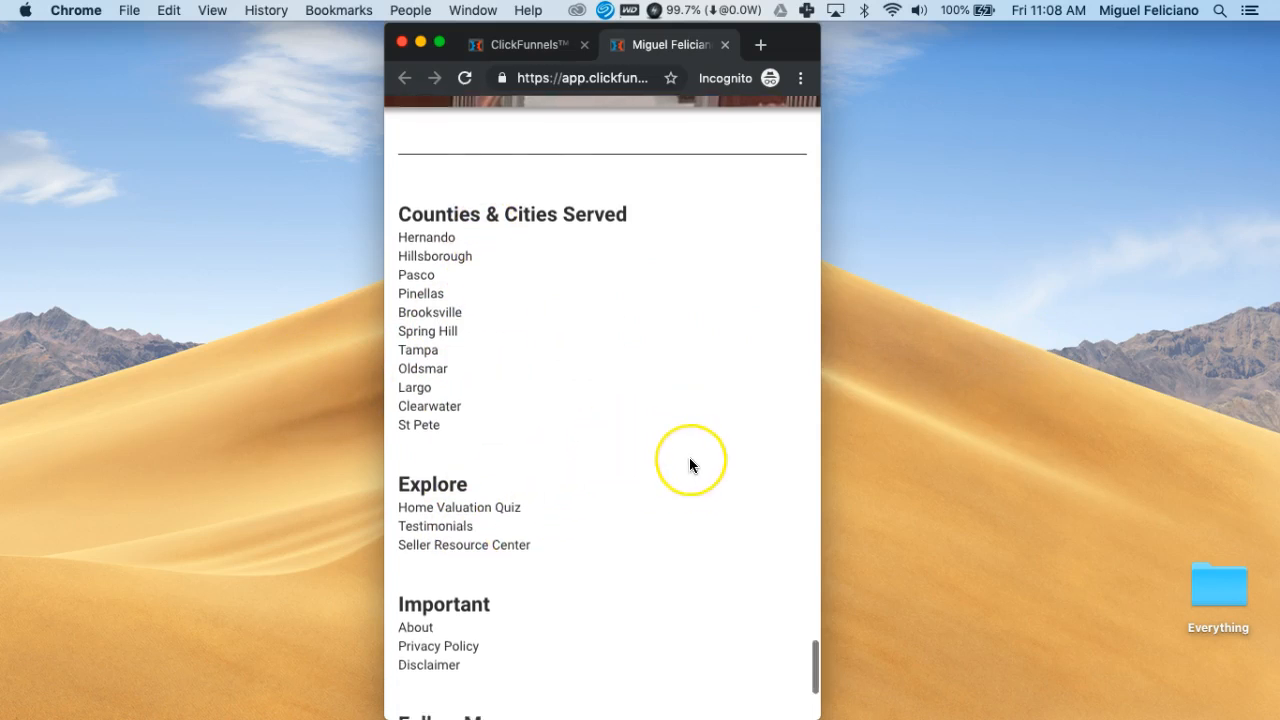
{"action": "scroll", "coordinate": [689, 466], "scroll_direction": "down", "scroll_amount": 2}
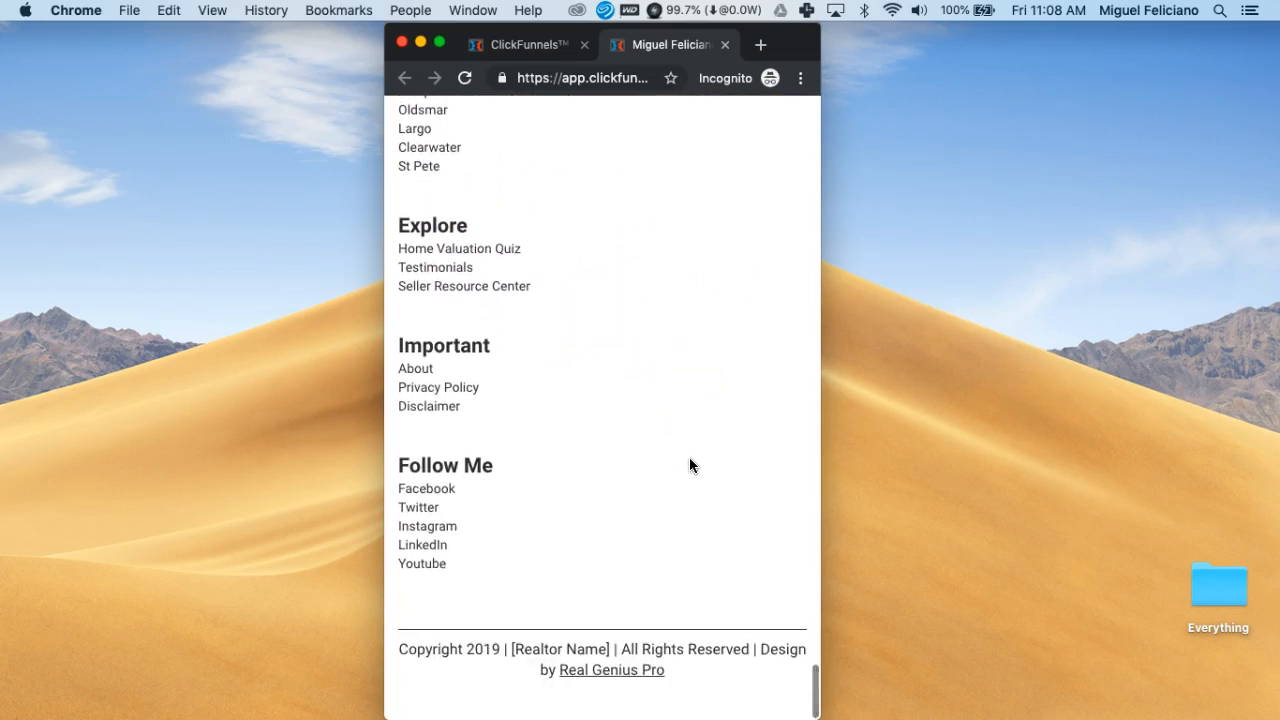
{"action": "scroll", "coordinate": [689, 465], "scroll_direction": "up", "scroll_amount": 15}
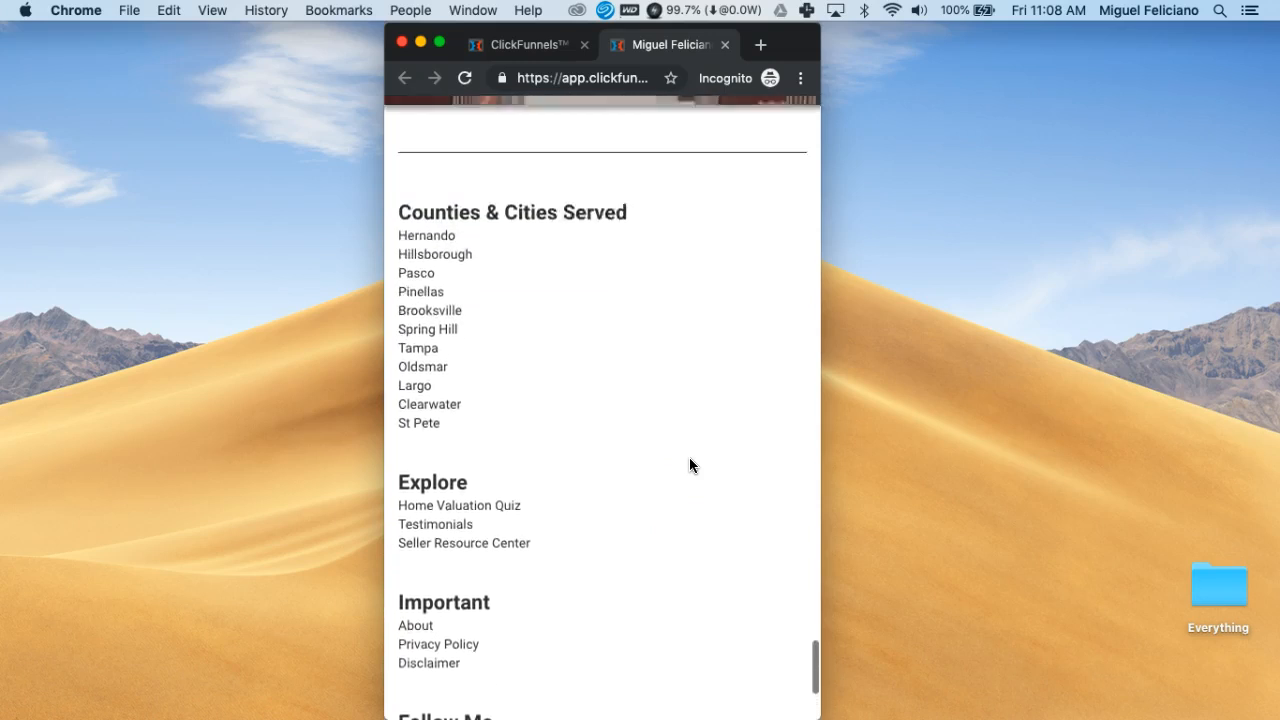
{"action": "scroll", "coordinate": [689, 465], "scroll_direction": "up", "scroll_amount": 20}
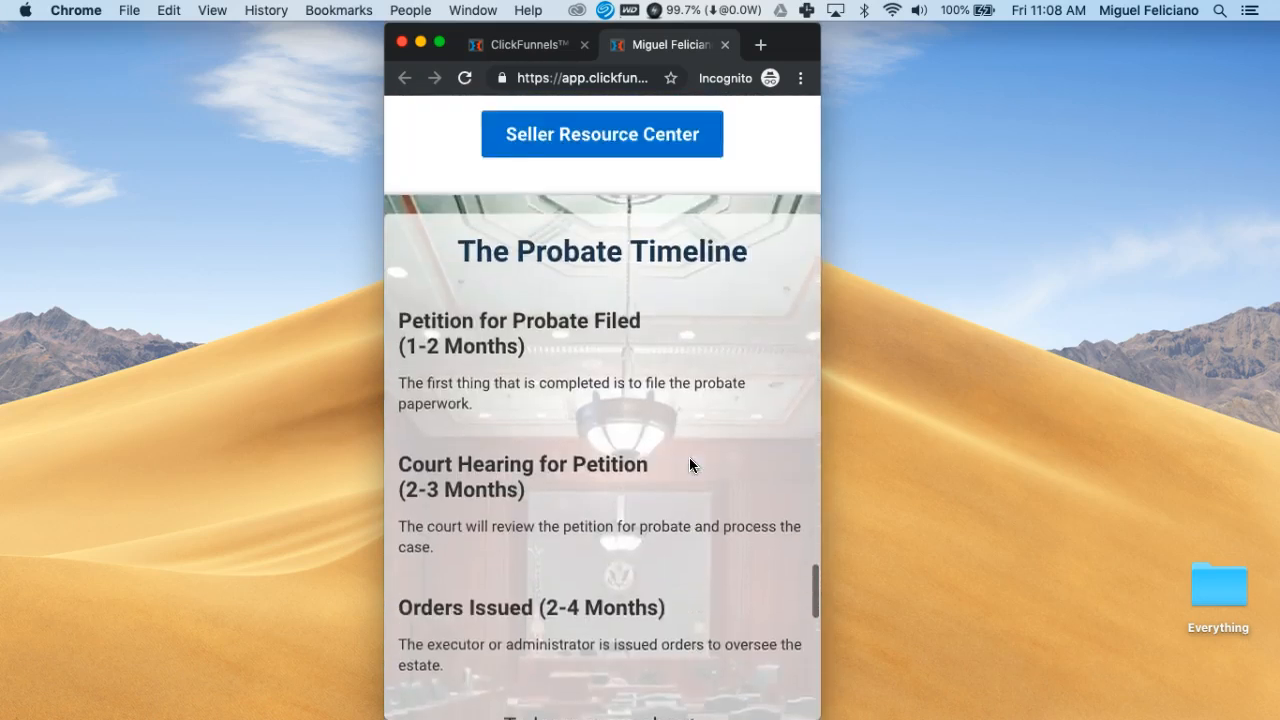
{"action": "scroll", "coordinate": [689, 465], "scroll_direction": "up", "scroll_amount": 17}
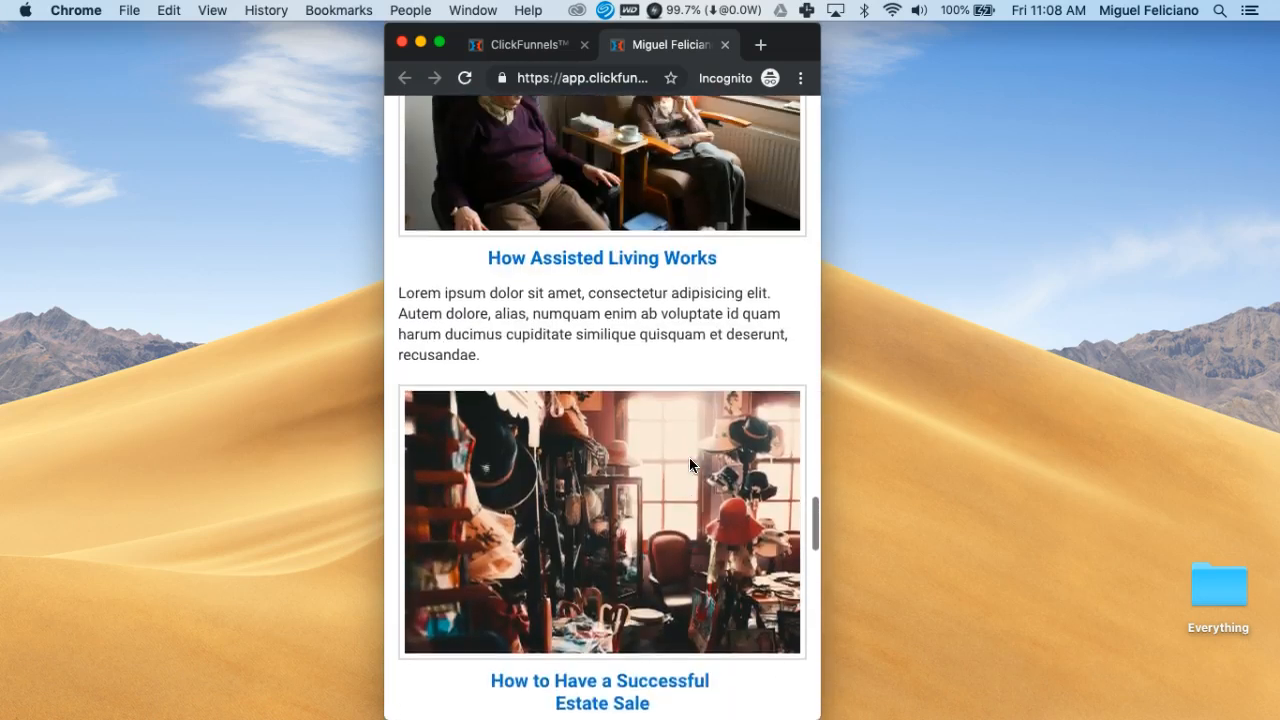
{"action": "scroll", "coordinate": [689, 460], "scroll_direction": "up", "scroll_amount": 16}
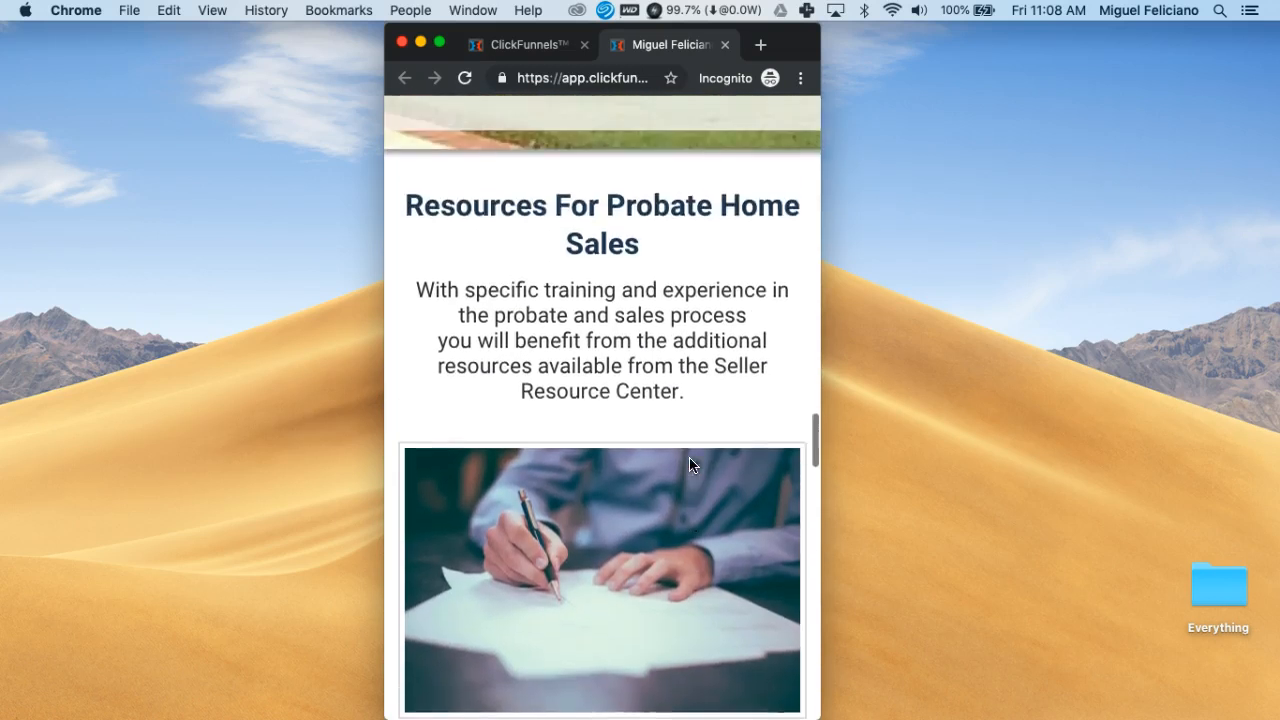
{"action": "scroll", "coordinate": [689, 465], "scroll_direction": "up", "scroll_amount": 13}
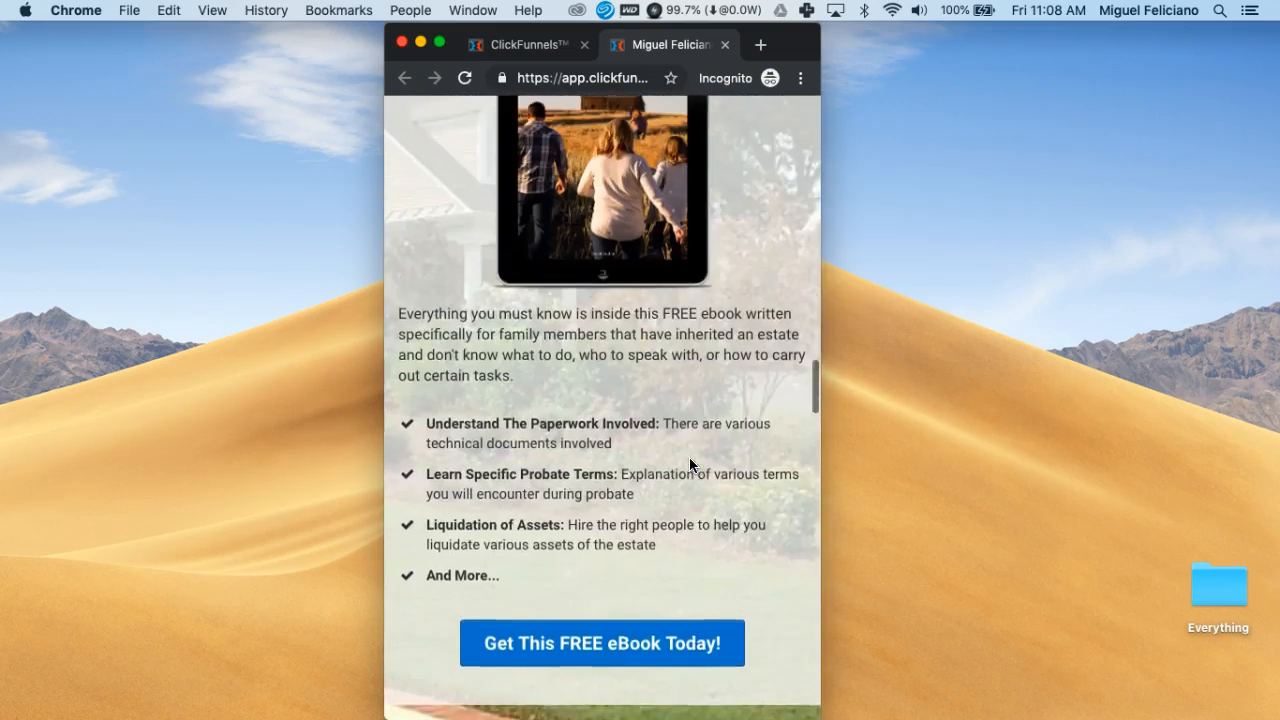
{"action": "scroll", "coordinate": [689, 465], "scroll_direction": "up", "scroll_amount": 17}
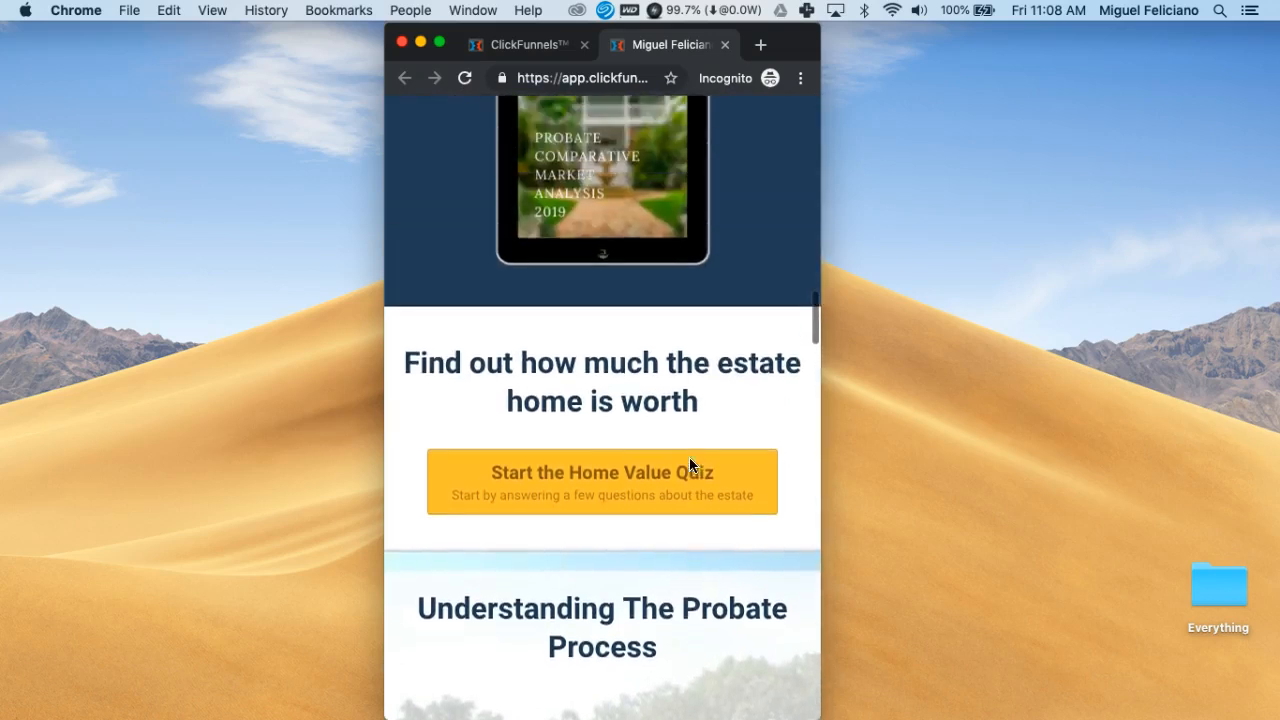
{"action": "scroll", "coordinate": [689, 464], "scroll_direction": "up", "scroll_amount": 10}
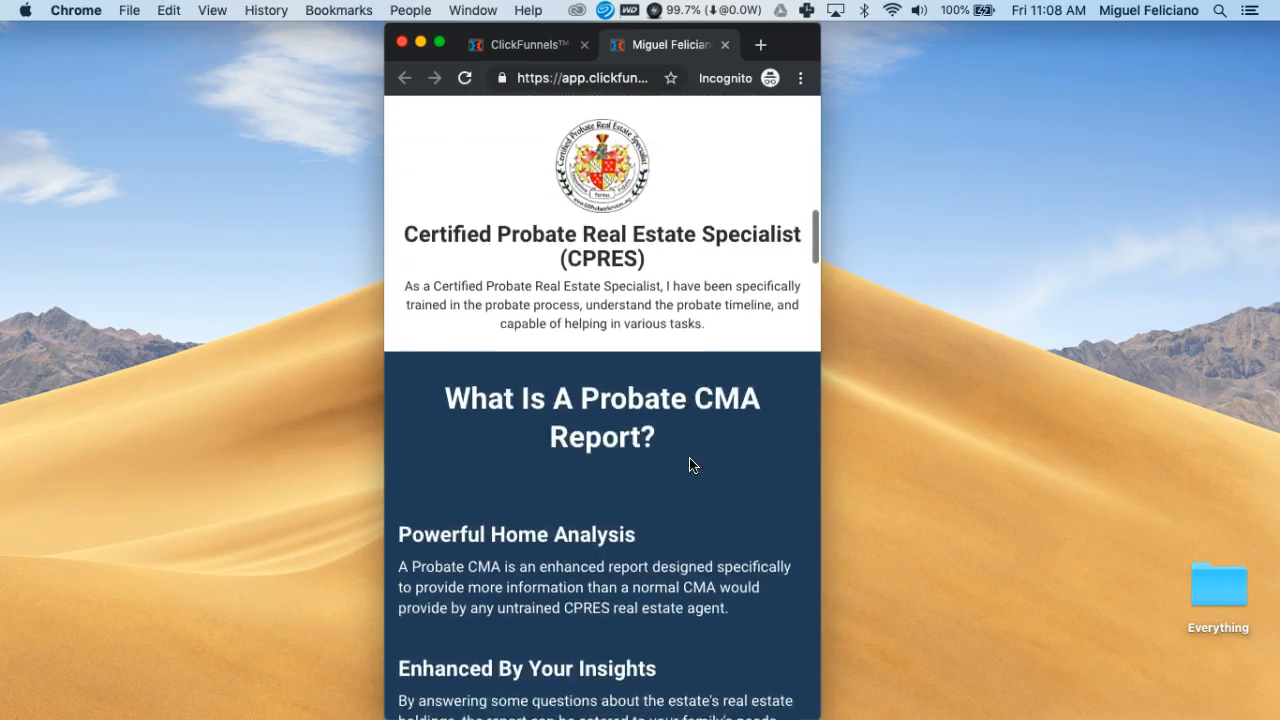
{"action": "scroll", "coordinate": [689, 465], "scroll_direction": "up", "scroll_amount": 18}
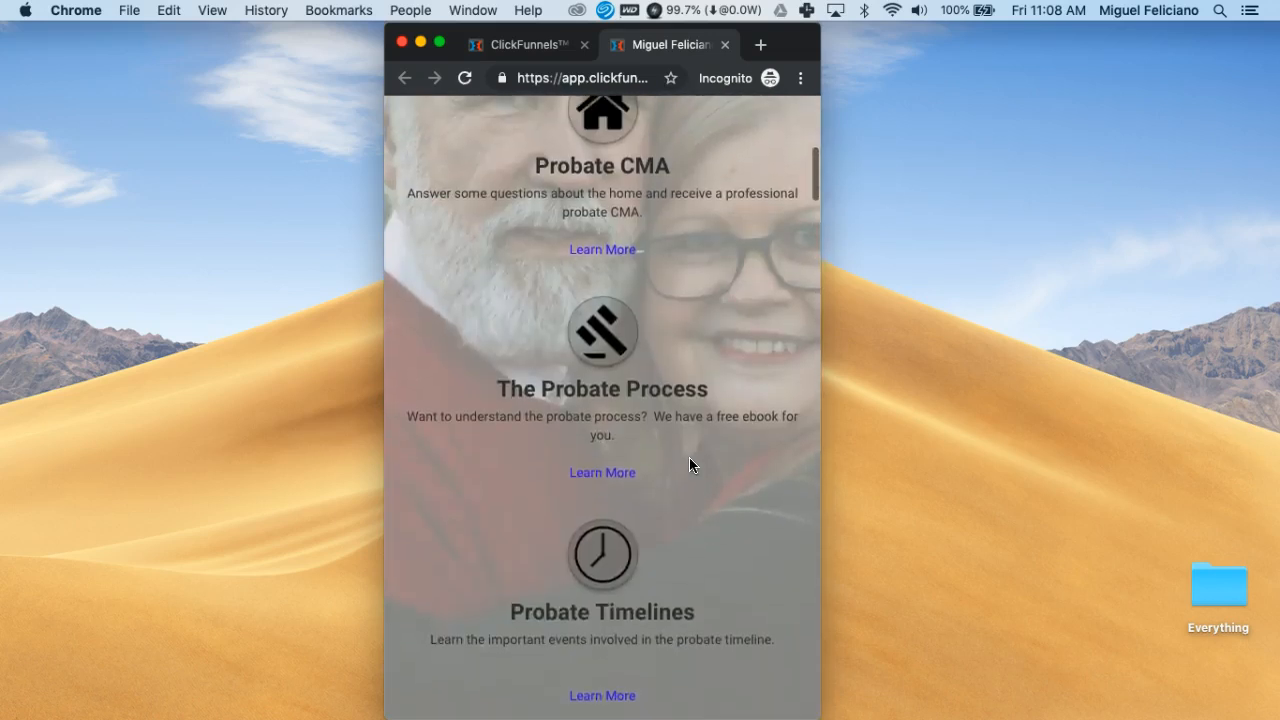
{"action": "scroll", "coordinate": [689, 465], "scroll_direction": "up", "scroll_amount": 2}
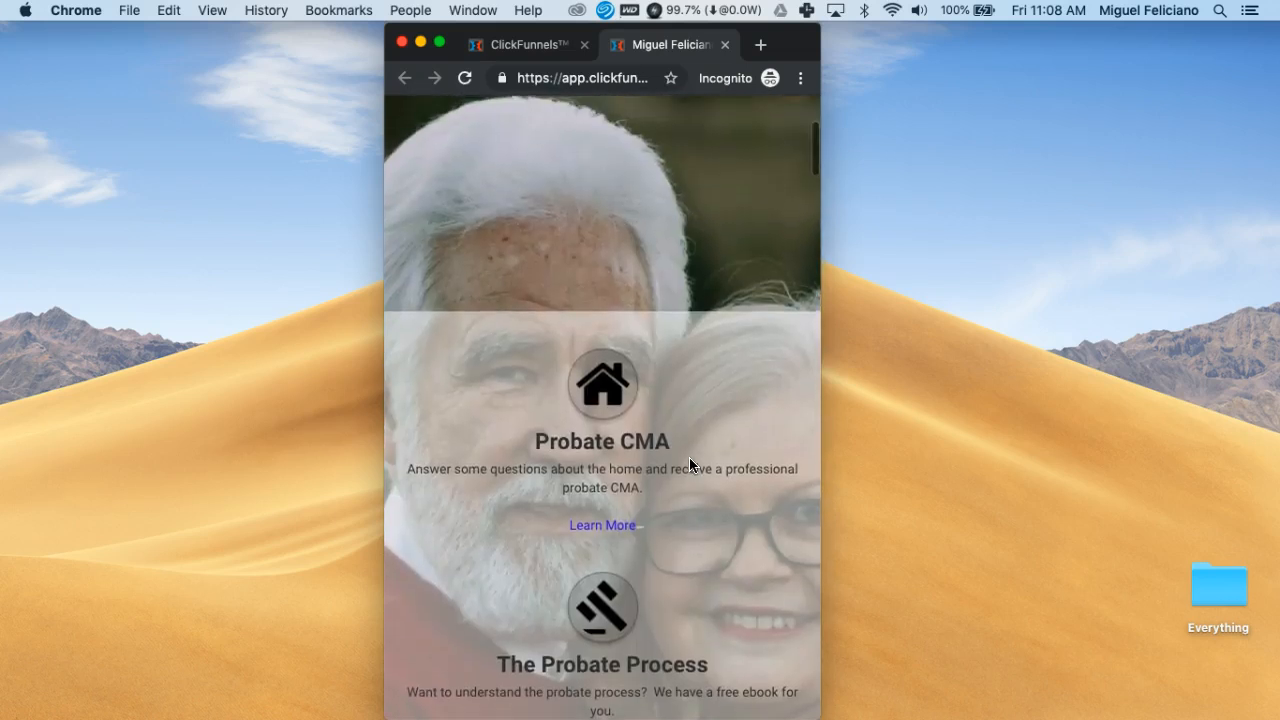
{"action": "scroll", "coordinate": [689, 465], "scroll_direction": "up", "scroll_amount": 6}
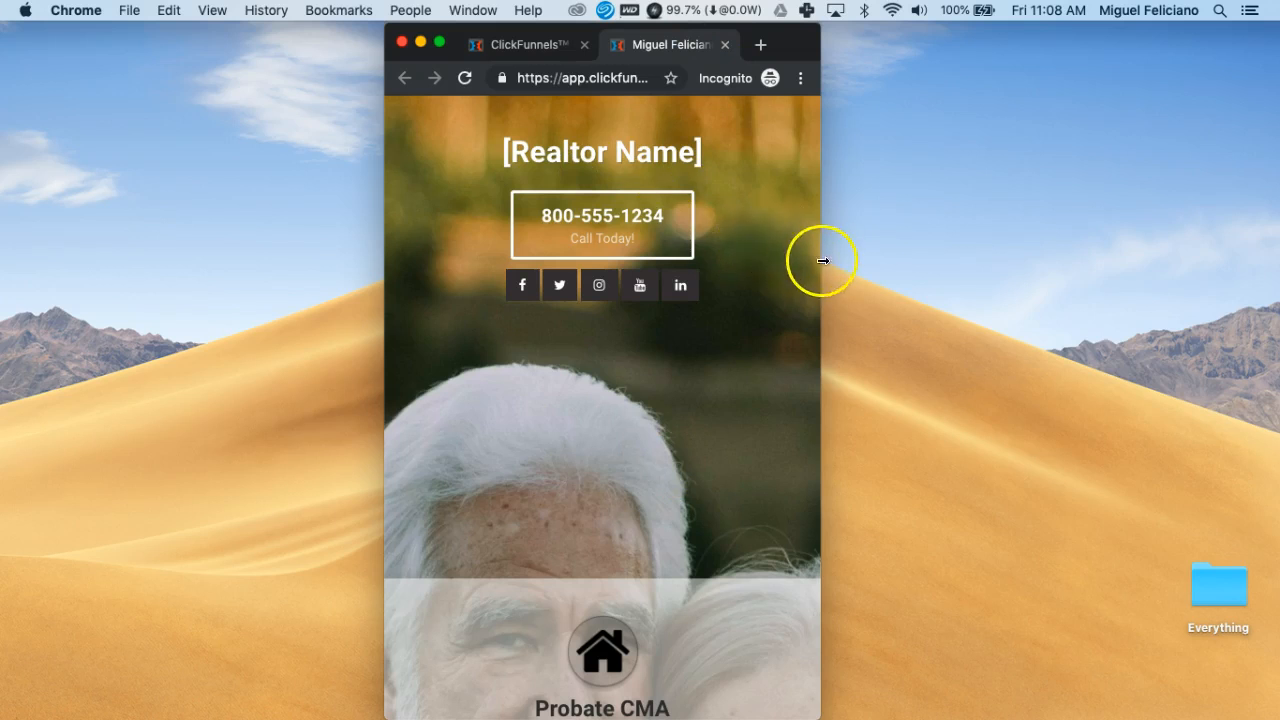
Stretch the preview window back to full desktop width, then close the live preview tab
{"action": "left_click_drag", "start_coordinate": [820, 261], "coordinate": [1276, 258]}
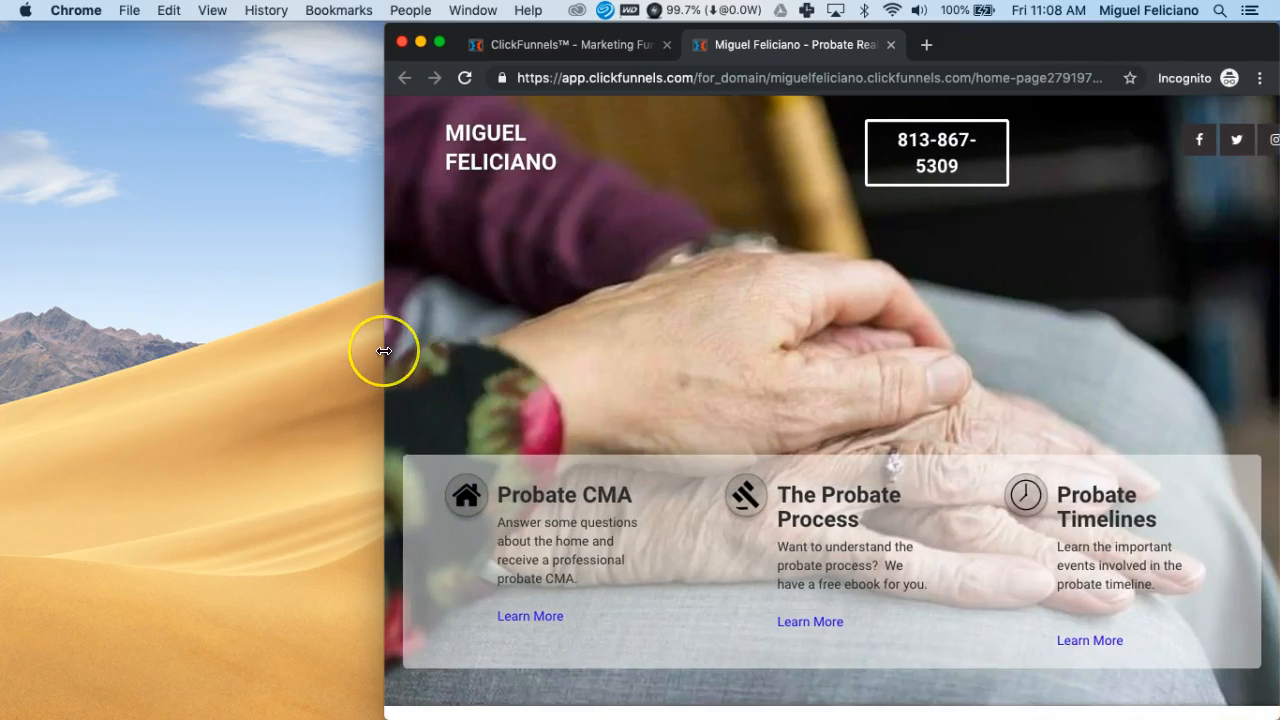
{"action": "left_click_drag", "start_coordinate": [384, 351], "coordinate": [0, 337]}
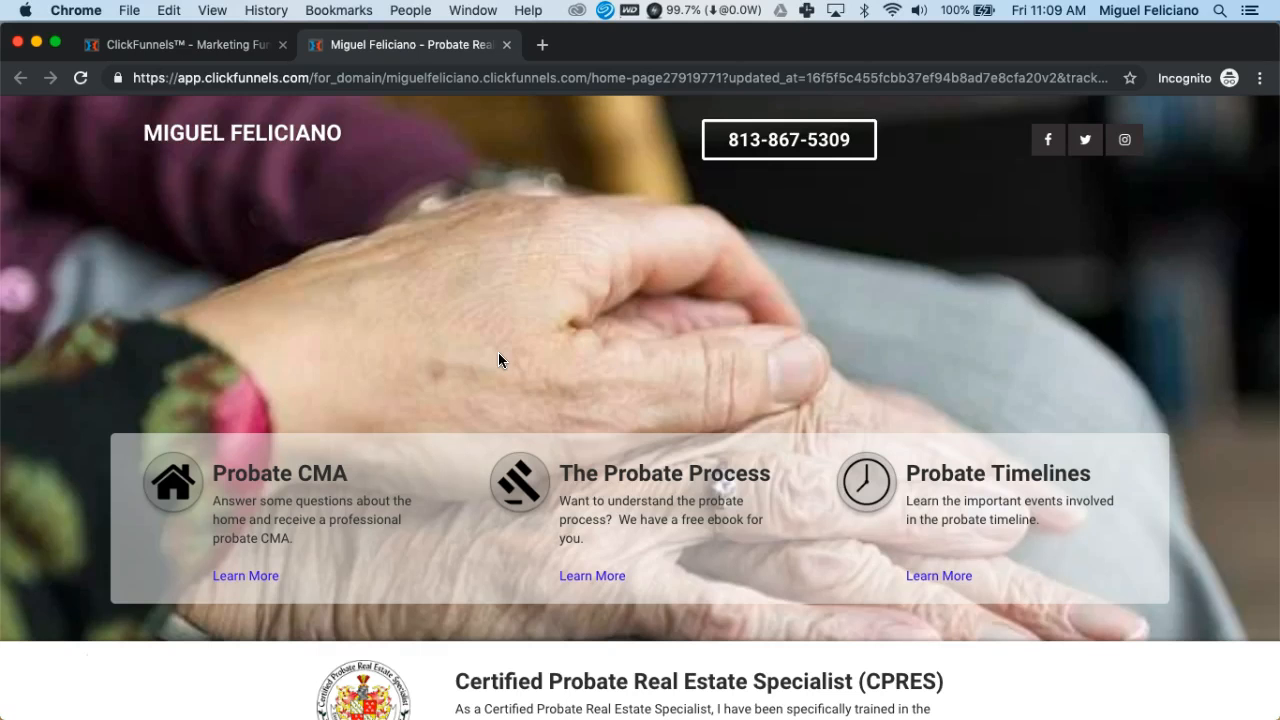
{"action": "key", "text": "super+w"}
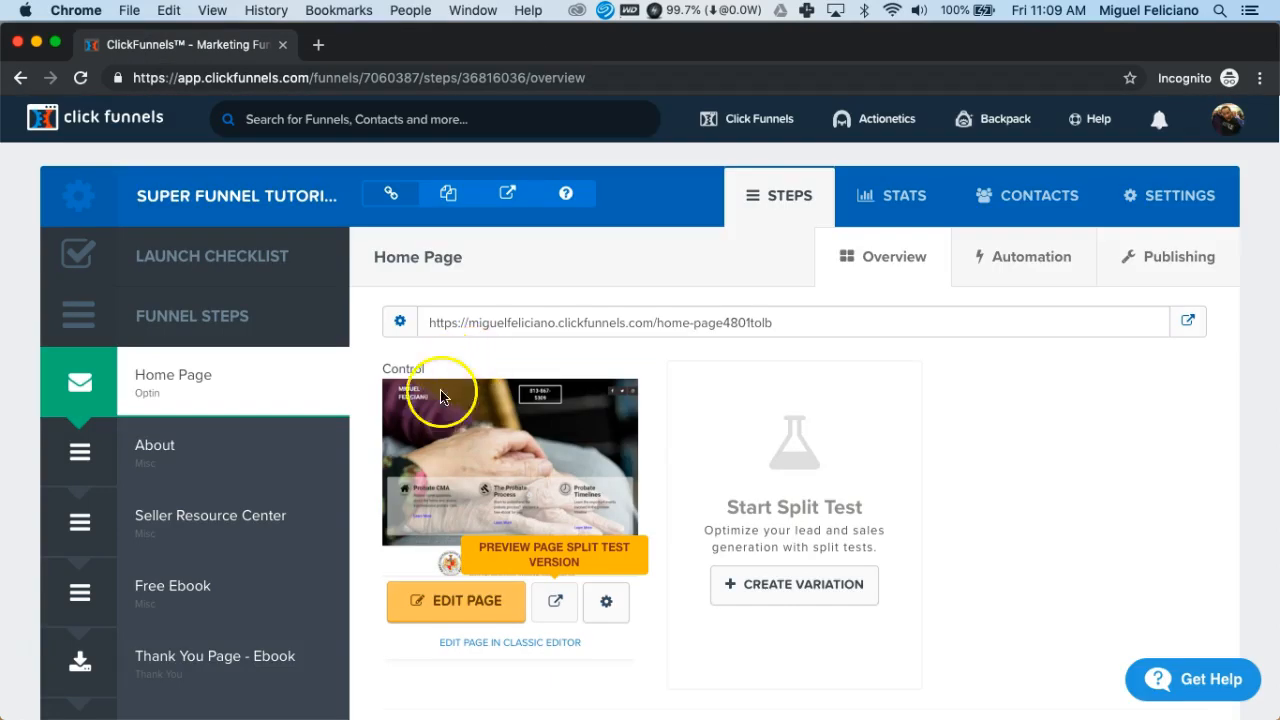
Open the Home Page funnel step in the editor using EDIT PAGE under its thumbnail
{"action": "left_click", "coordinate": [446, 609]}
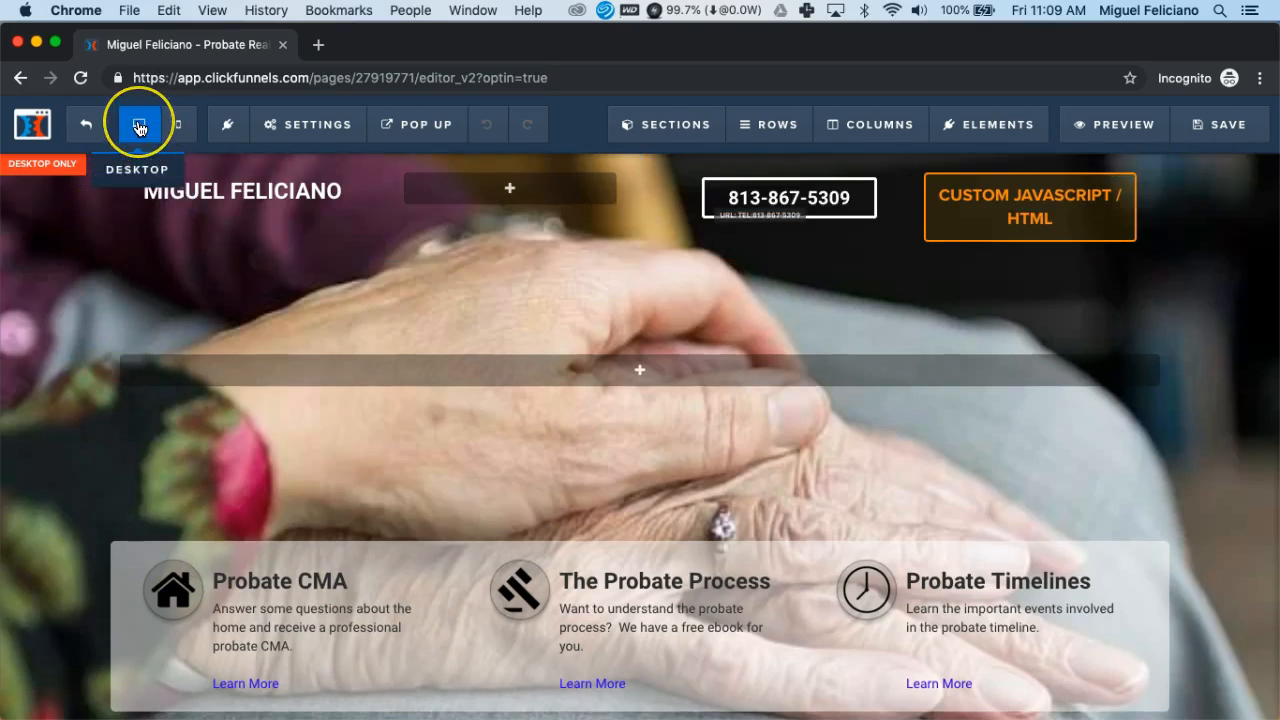
{"action": "mouse_move", "coordinate": [440, 133]}
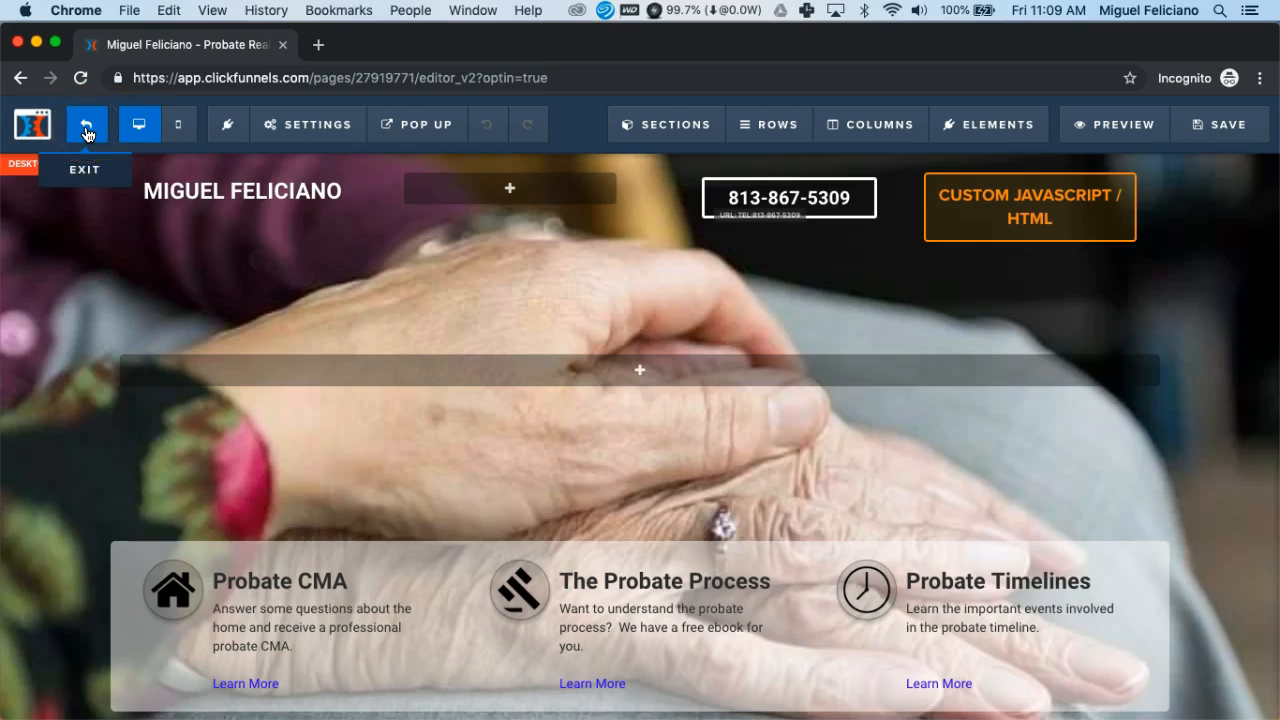
Switch the editor to Mobile view and scroll through the mobile layout, returning to the top
{"action": "left_click", "coordinate": [182, 131]}
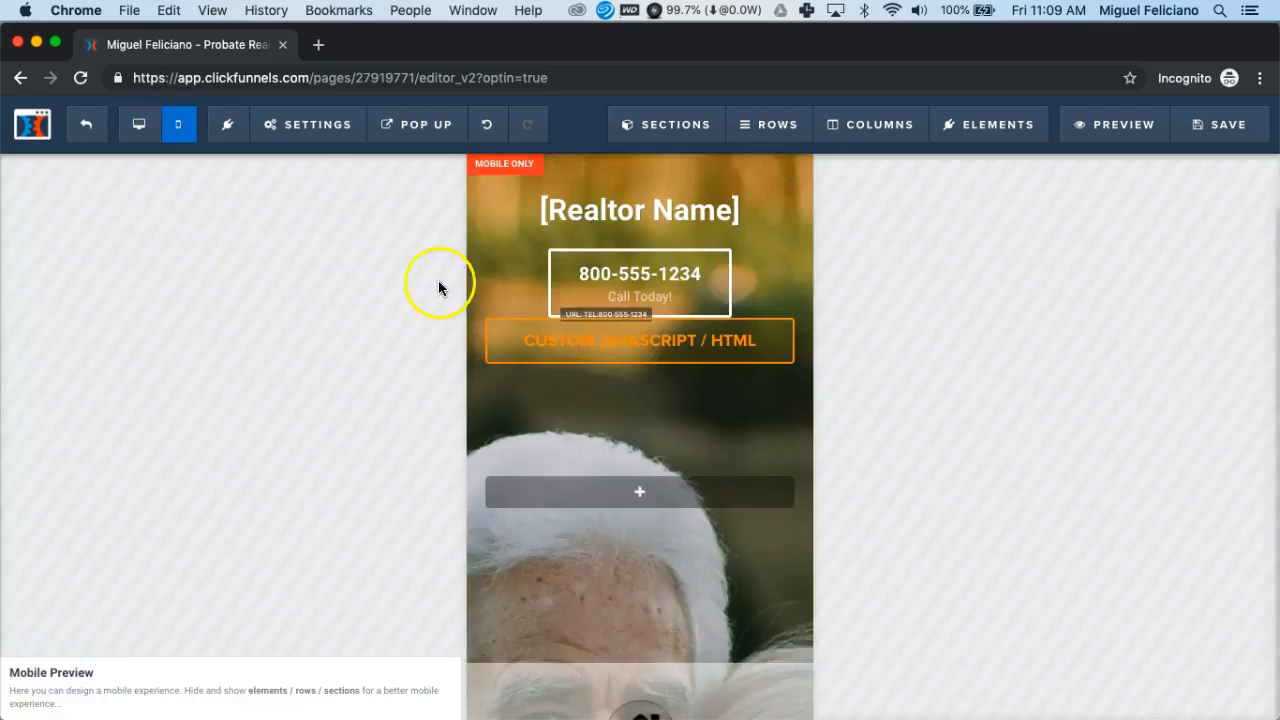
{"action": "scroll", "coordinate": [791, 489], "scroll_direction": "down", "scroll_amount": 3}
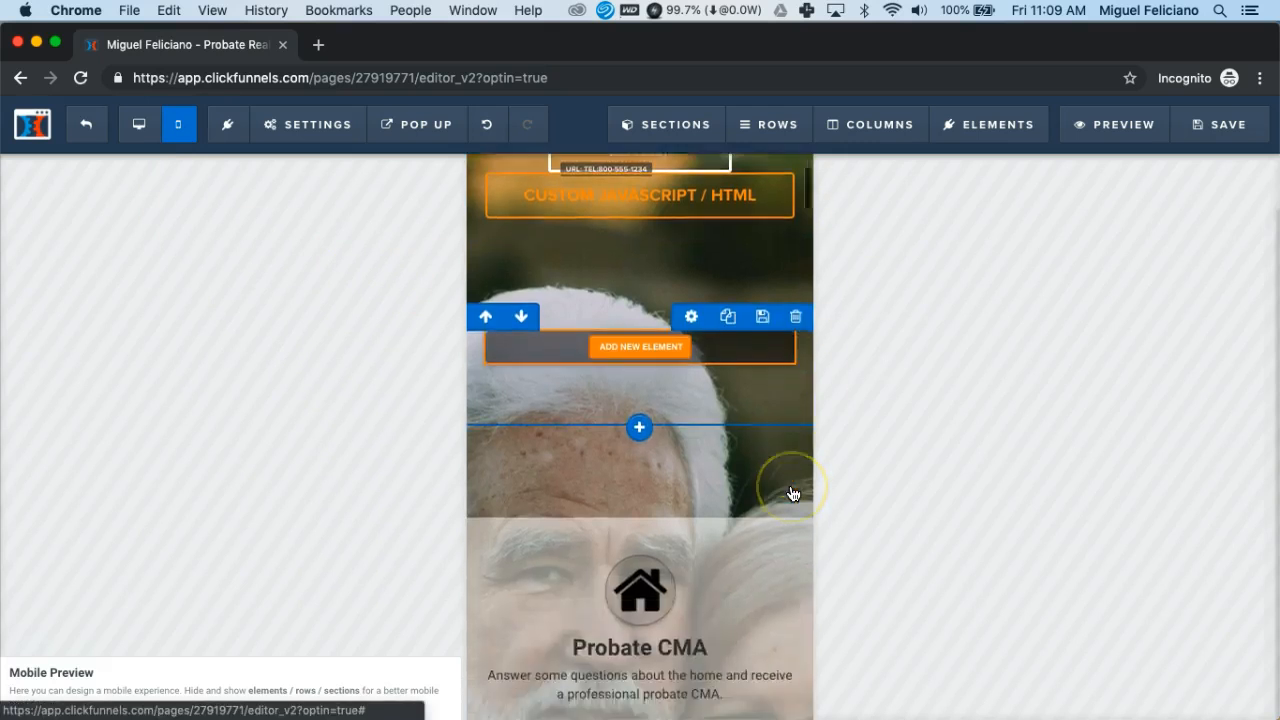
{"action": "scroll", "coordinate": [791, 492], "scroll_direction": "down", "scroll_amount": 10}
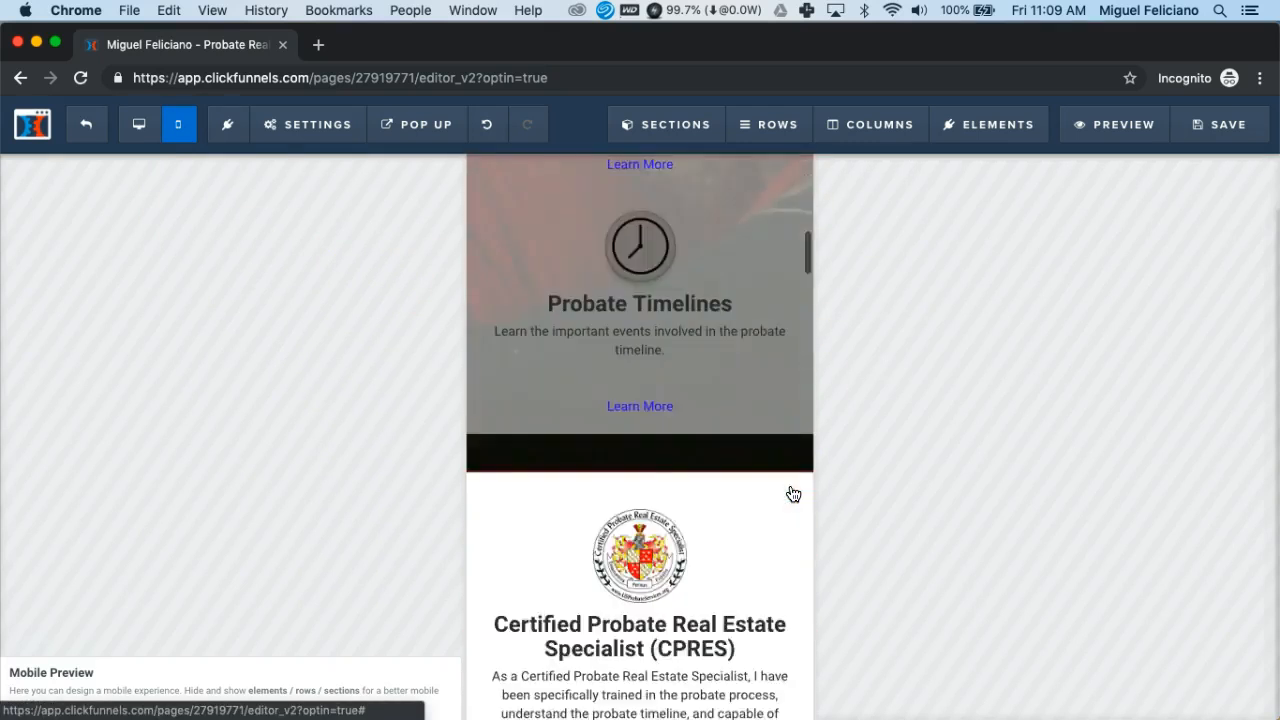
{"action": "scroll", "coordinate": [762, 520], "scroll_direction": "down", "scroll_amount": 9}
{"action": "scroll", "coordinate": [762, 523], "scroll_direction": "down", "scroll_amount": 8}
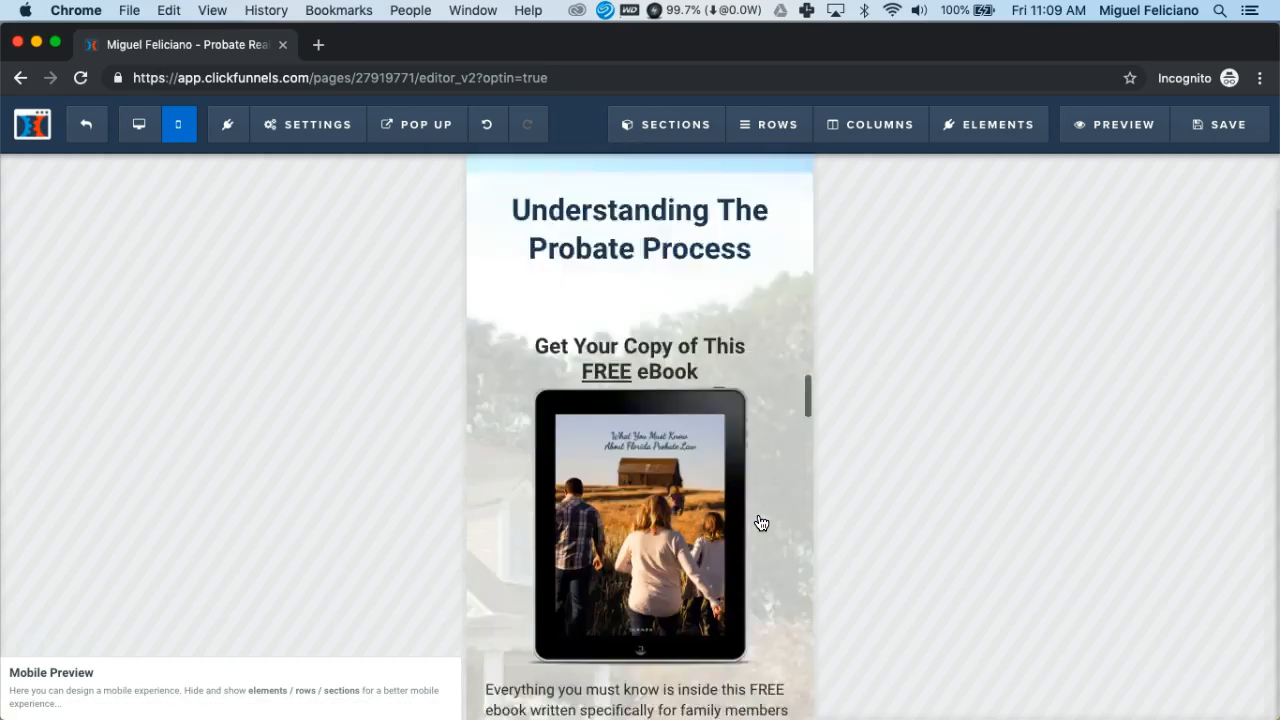
{"action": "scroll", "coordinate": [762, 523], "scroll_direction": "down", "scroll_amount": 8}
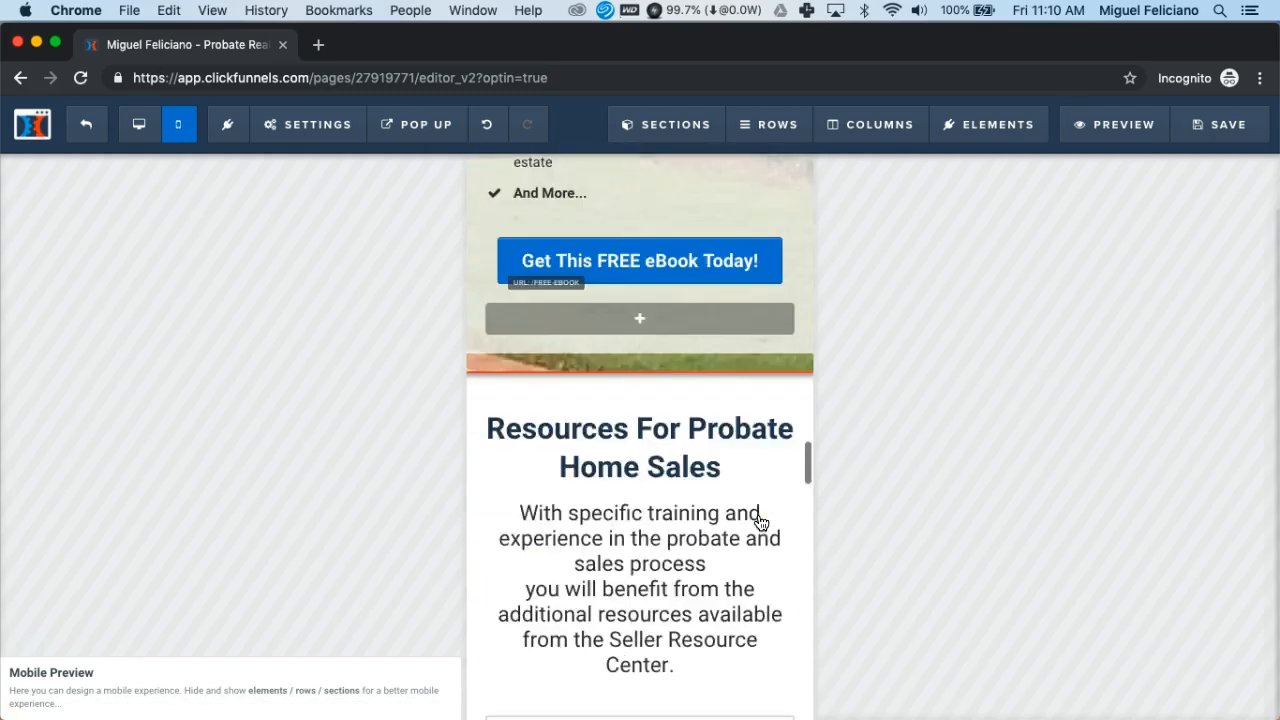
{"action": "scroll", "coordinate": [762, 523], "scroll_direction": "down", "scroll_amount": 2}
{"action": "scroll", "coordinate": [762, 523], "scroll_direction": "up", "scroll_amount": 10}
{"action": "scroll", "coordinate": [762, 523], "scroll_direction": "up", "scroll_amount": 15}
{"action": "scroll", "coordinate": [762, 523], "scroll_direction": "up", "scroll_amount": 5}
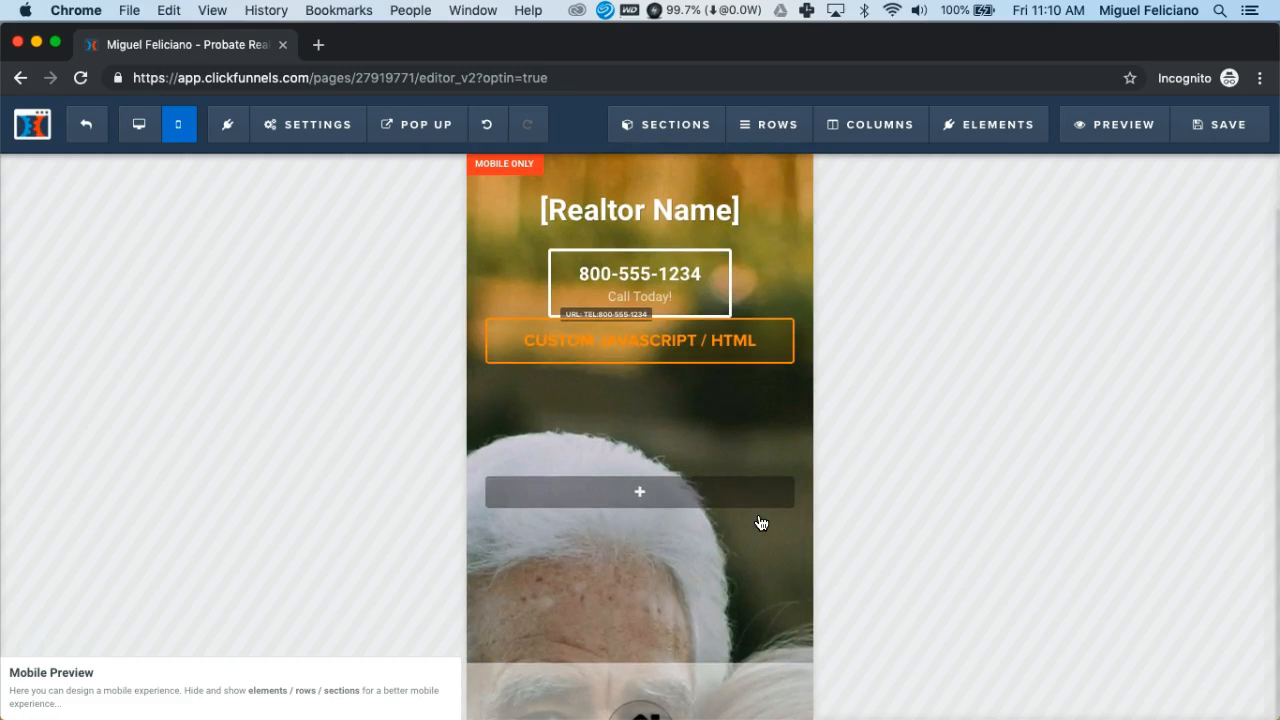
Replace the [Realtor Name] placeholder in the mobile-only headline with the realtor's full name
{"action": "left_click", "coordinate": [543, 212]}
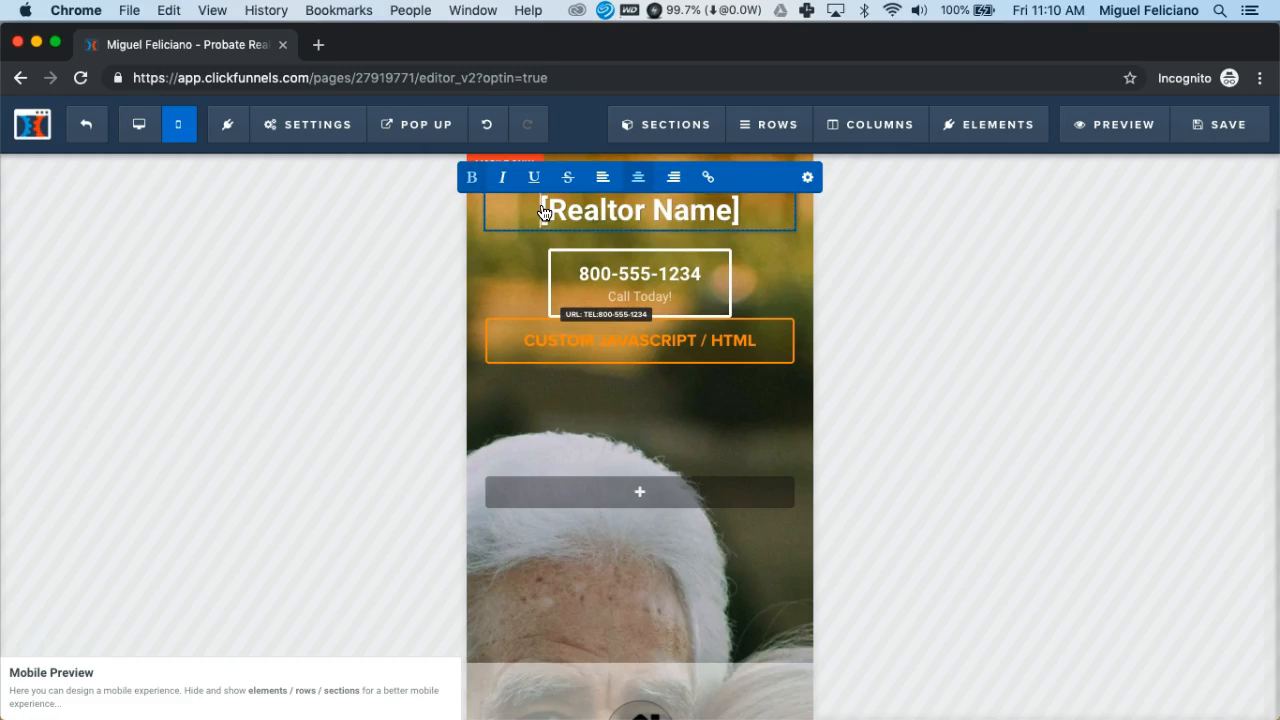
{"action": "left_click_drag", "start_coordinate": [540, 210], "coordinate": [745, 206]}
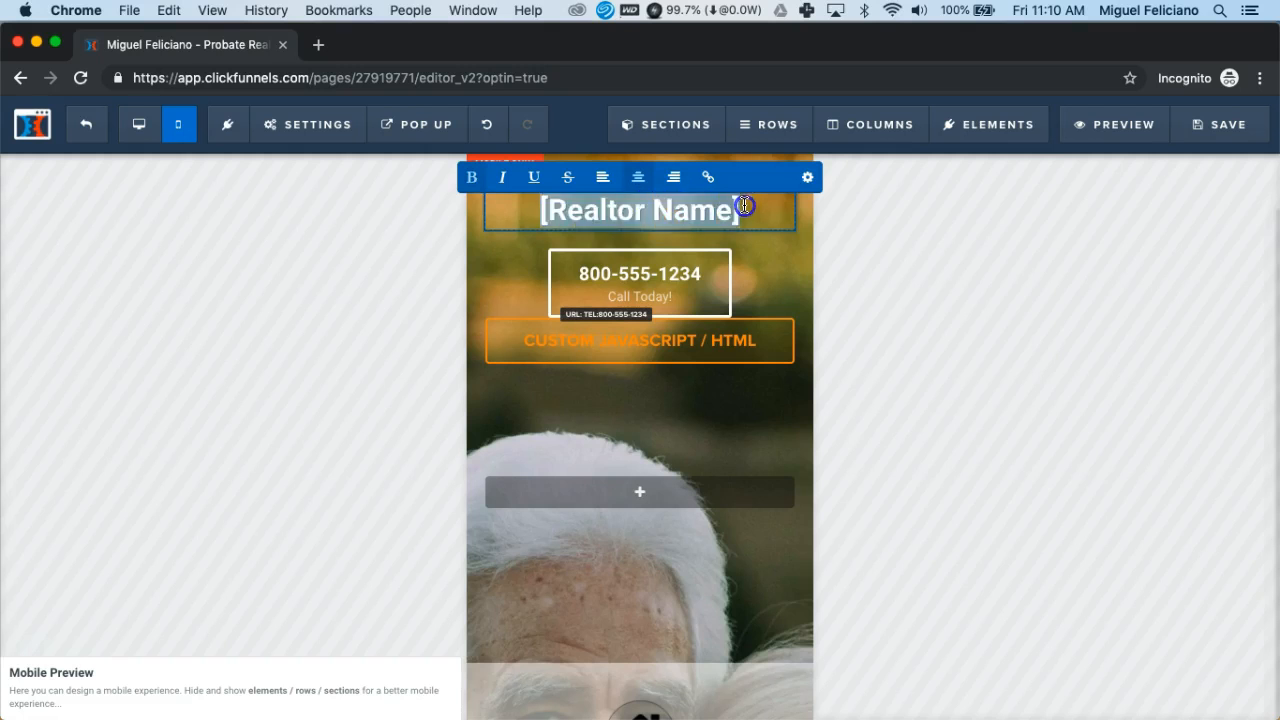
{"action": "type", "text": "d"}
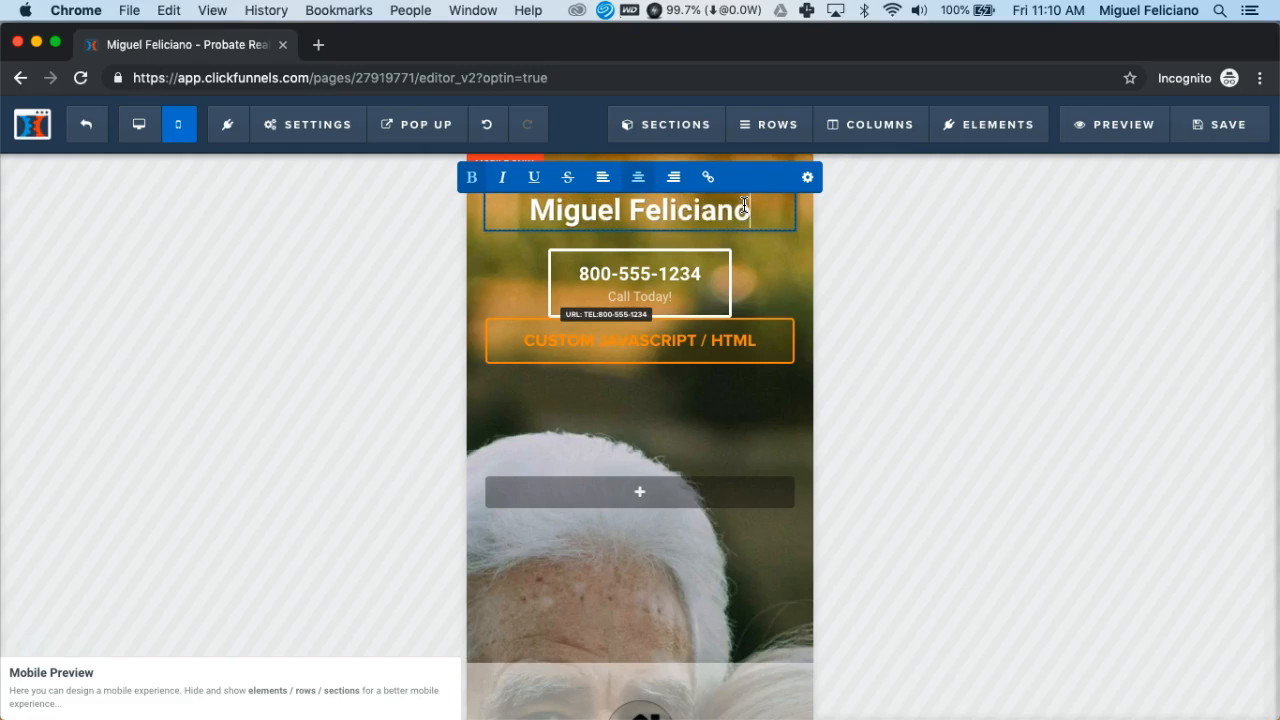
{"action": "left_click", "coordinate": [685, 287]}
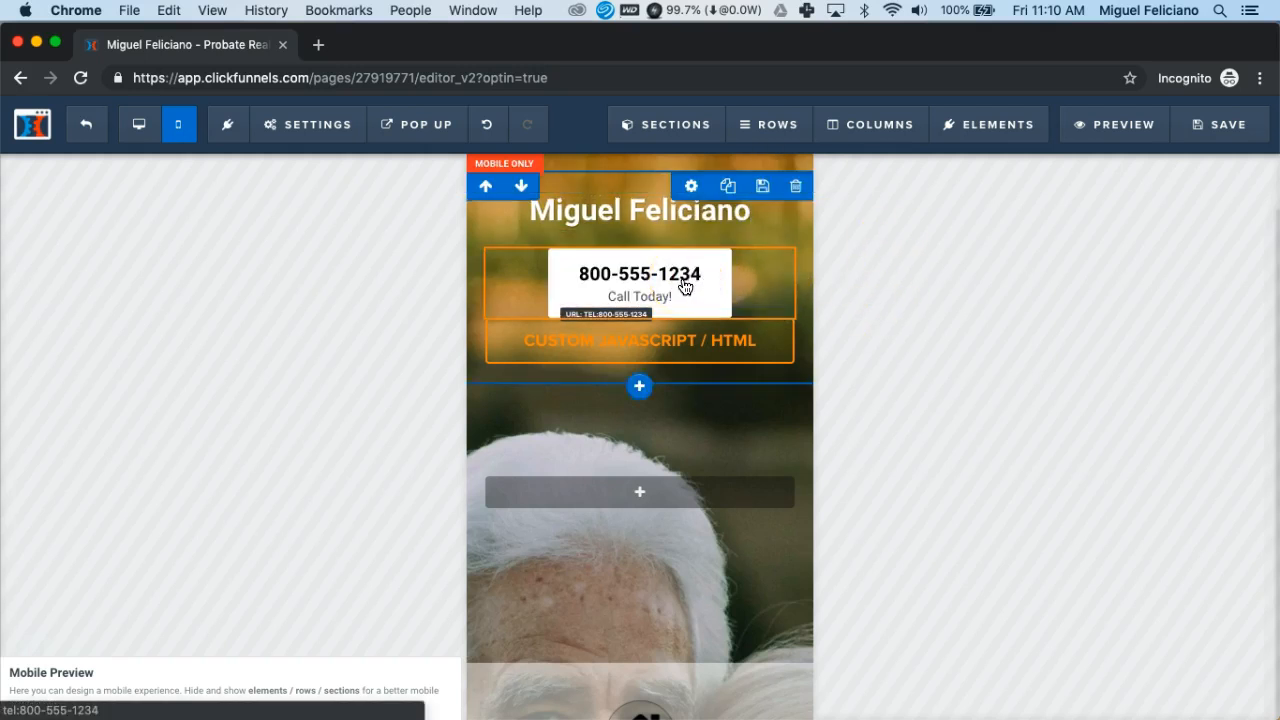
{"action": "left_click", "coordinate": [564, 293]}
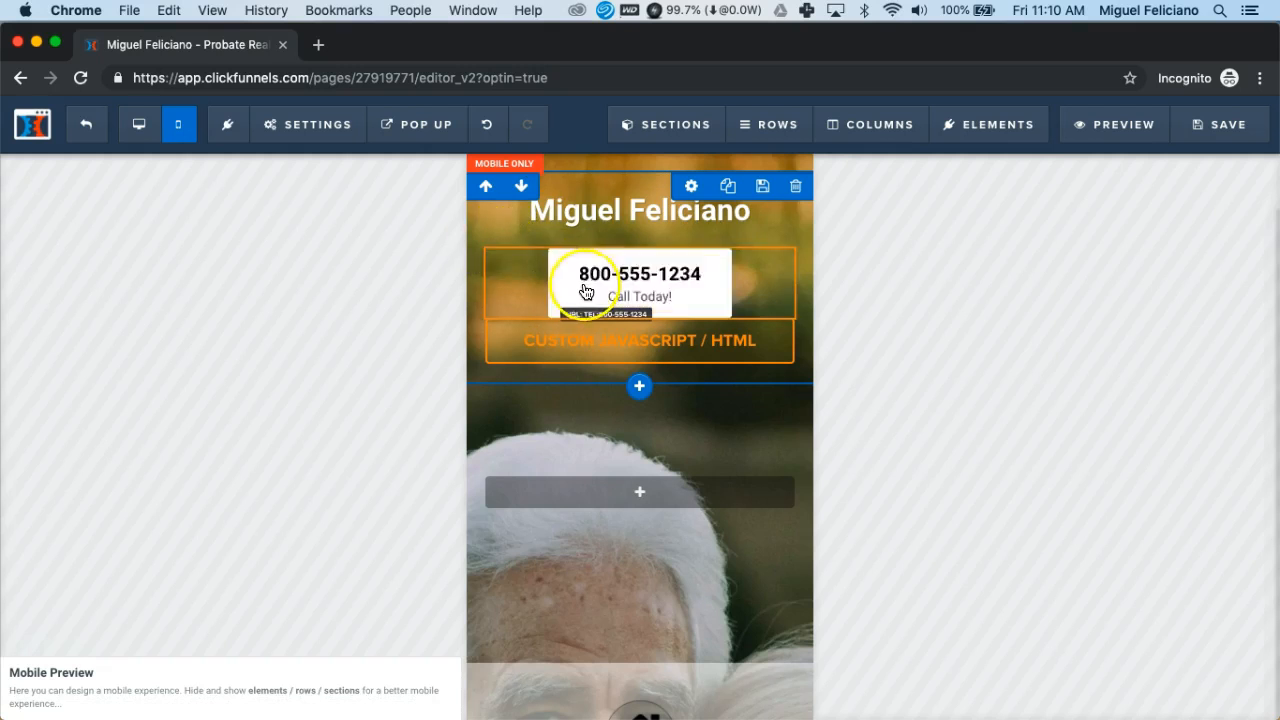
Replace the placeholder 555-1234 in the phone button's text with the realtor's real number
{"action": "left_click", "coordinate": [577, 284]}
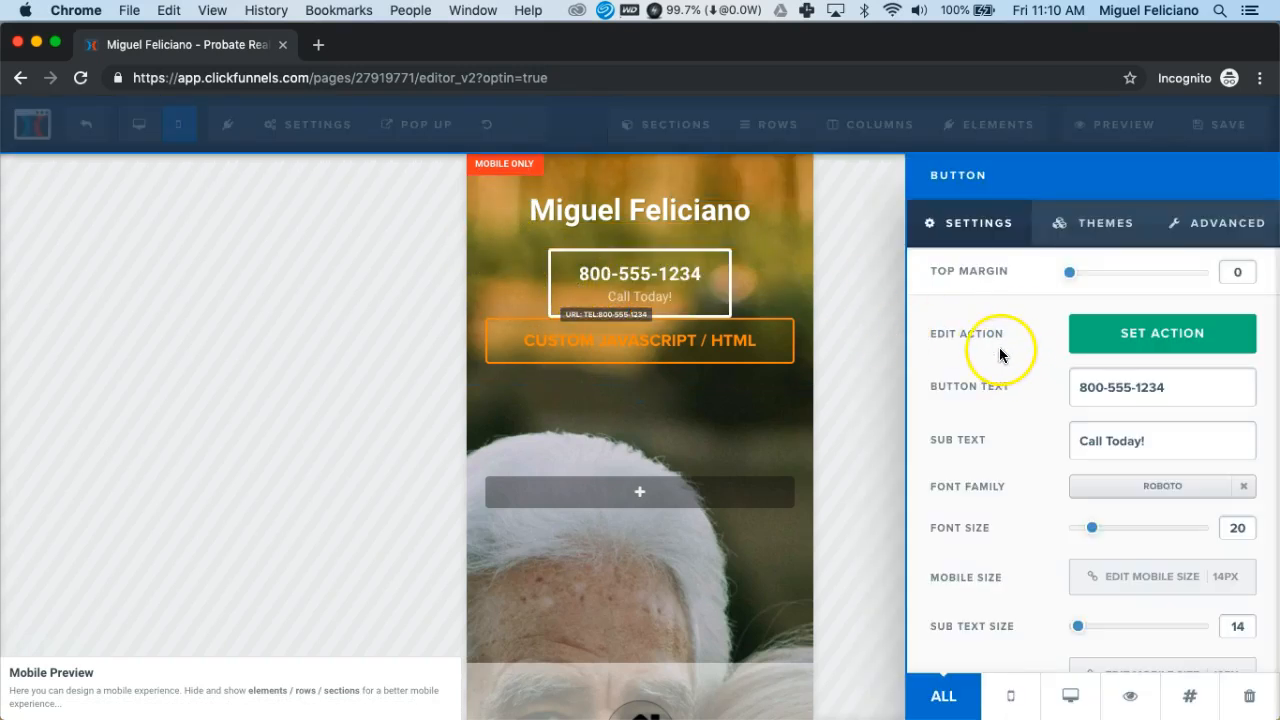
{"action": "left_click_drag", "start_coordinate": [1108, 390], "coordinate": [1171, 387]}
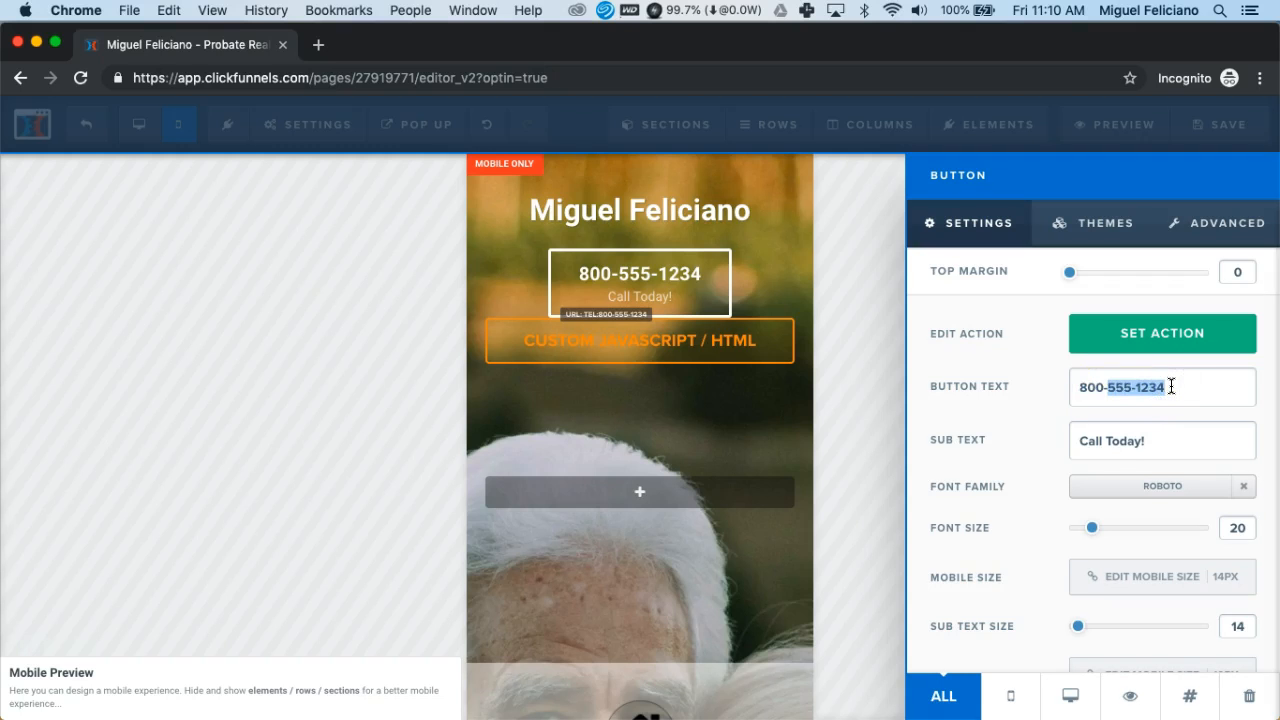
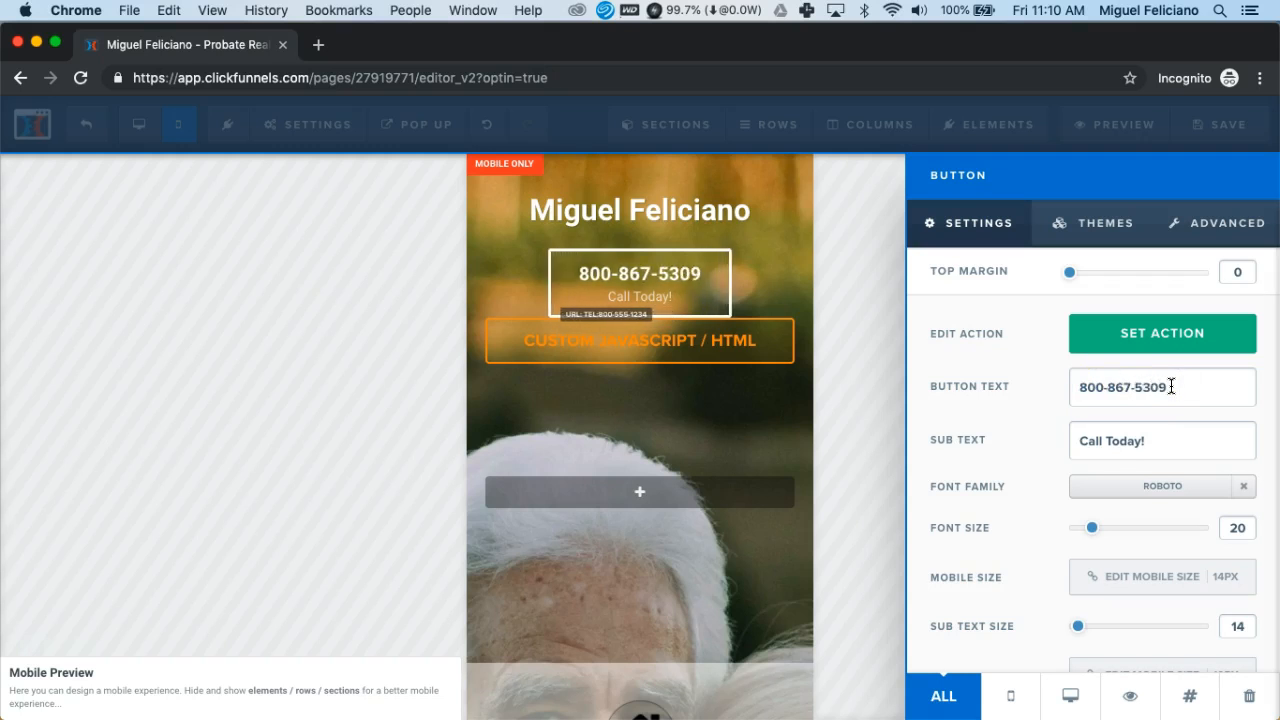
Set the phone button's action to Go To Website URL with a tel: link to the real number
{"action": "left_click", "coordinate": [1078, 345]}
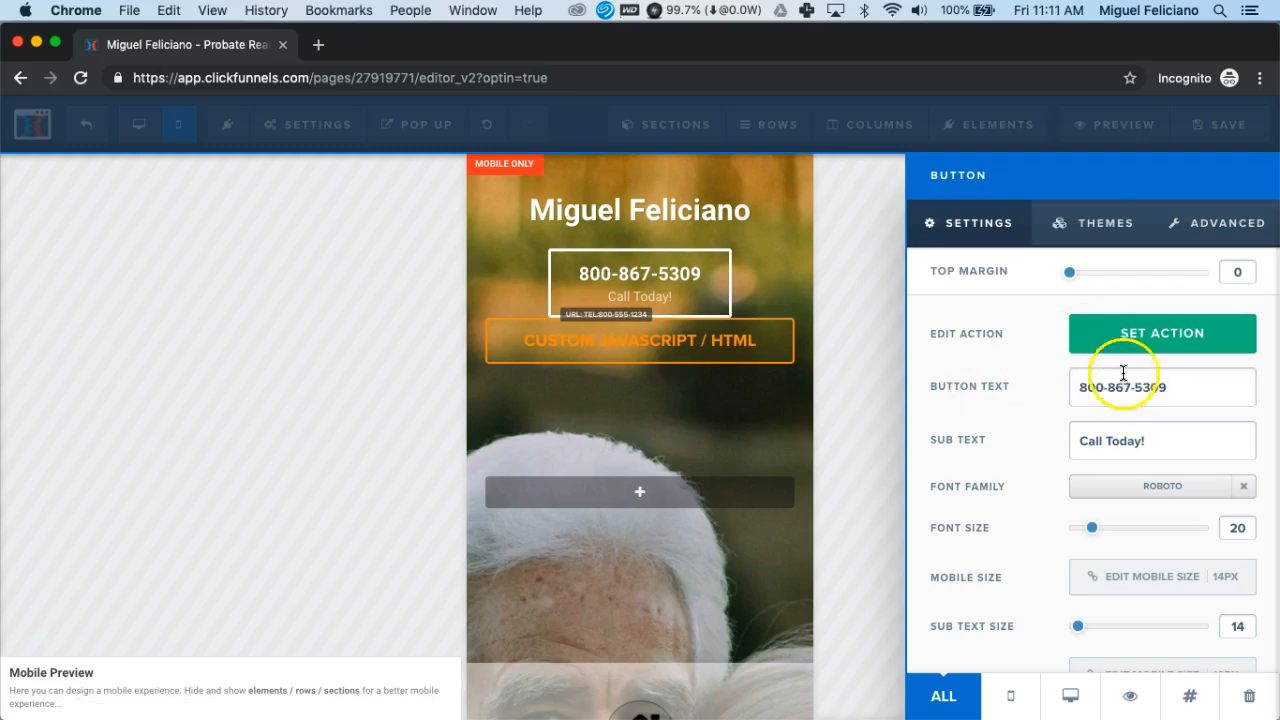
{"action": "left_click", "coordinate": [1136, 341]}
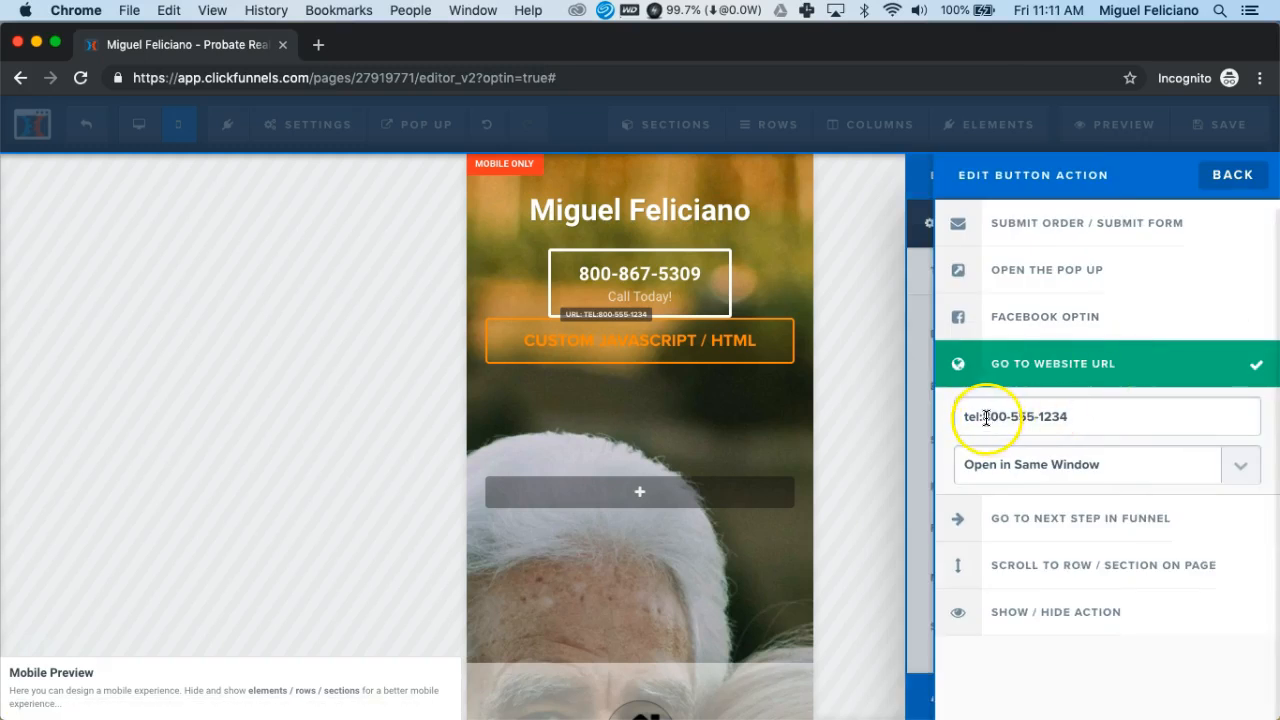
{"action": "left_click_drag", "start_coordinate": [985, 417], "coordinate": [1078, 423]}
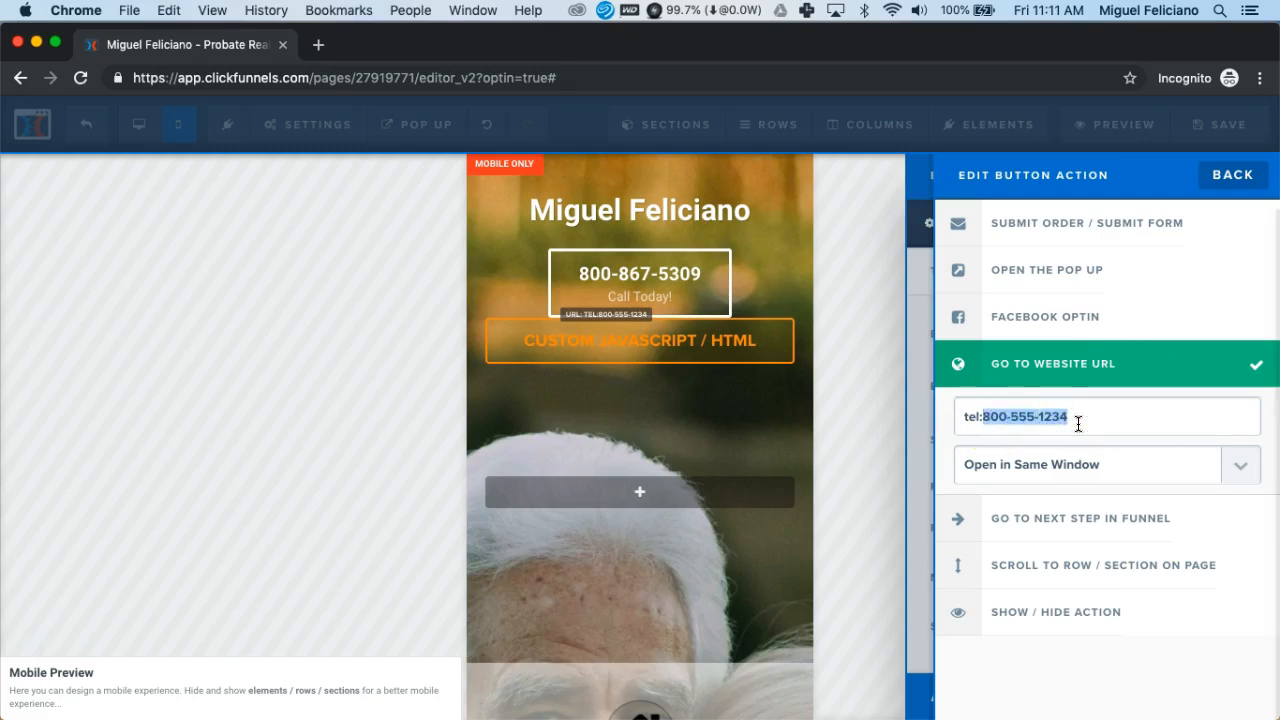
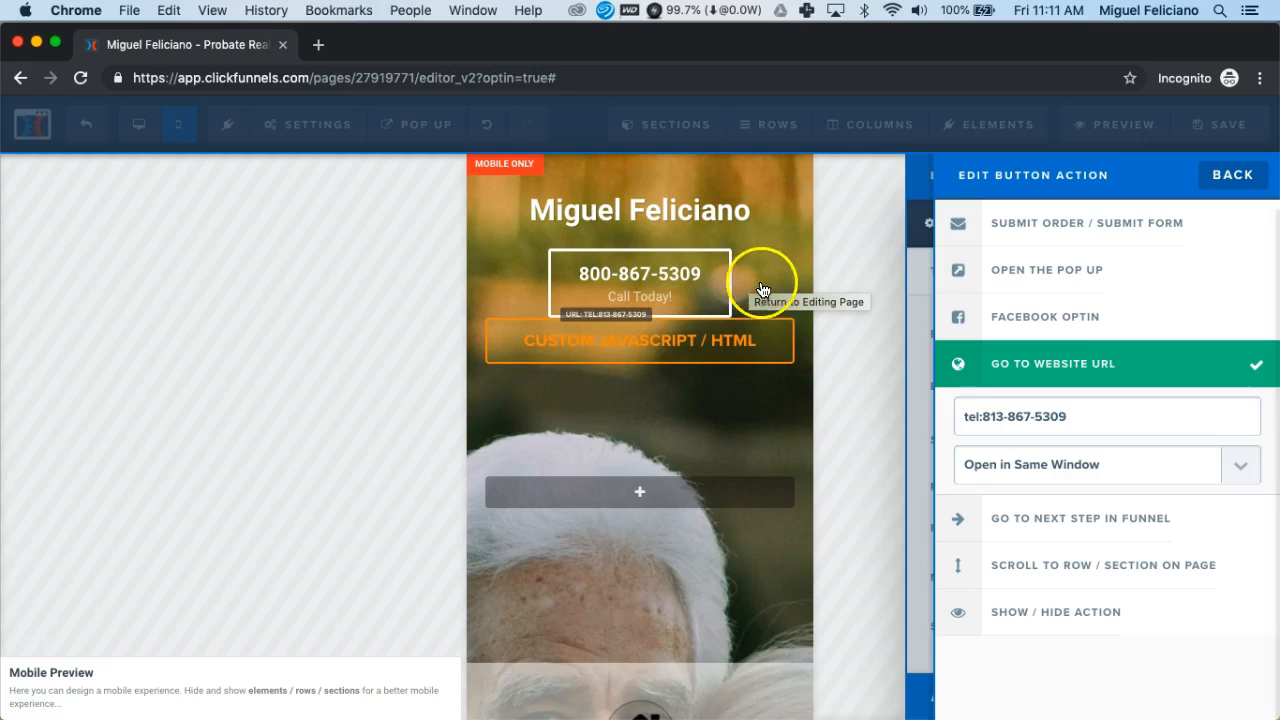
Close the phone button settings and return to the mobile page canvas
{"action": "left_click", "coordinate": [1231, 177]}
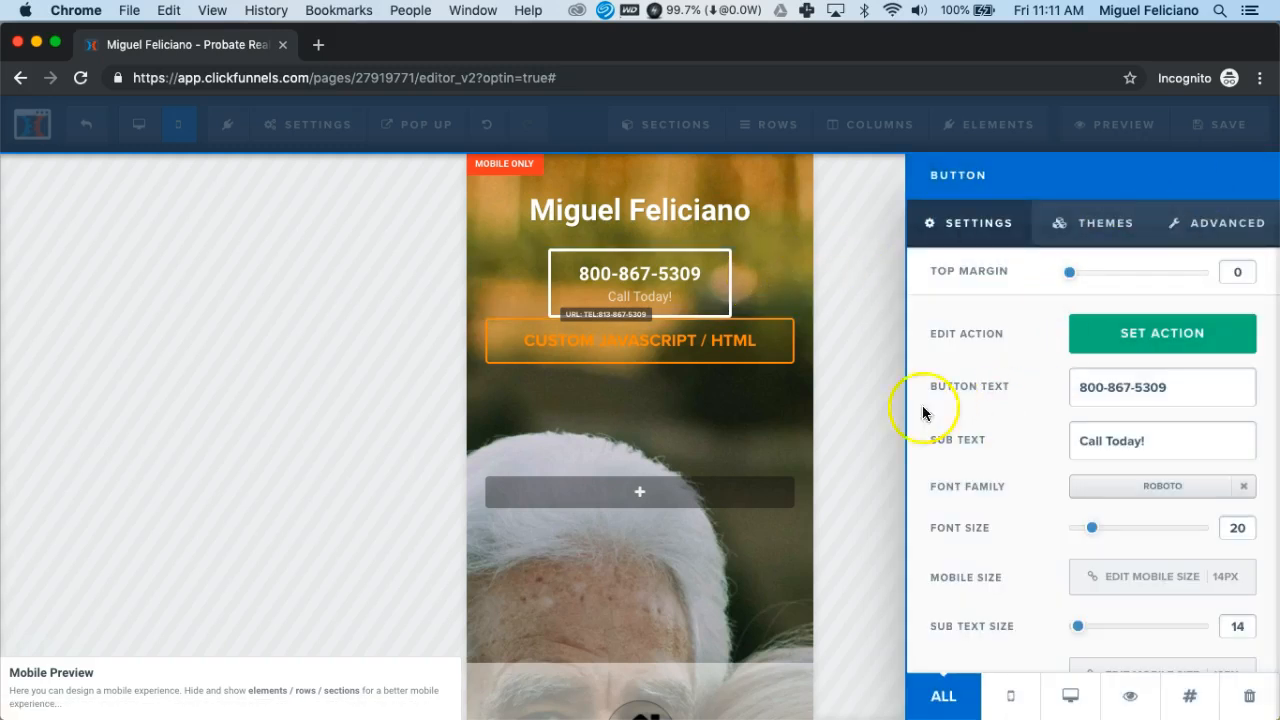
{"action": "left_click", "coordinate": [769, 278]}
{"action": "scroll", "coordinate": [703, 472], "scroll_direction": "down", "scroll_amount": 1}
{"action": "scroll", "coordinate": [703, 472], "scroll_direction": "up", "scroll_amount": 1}
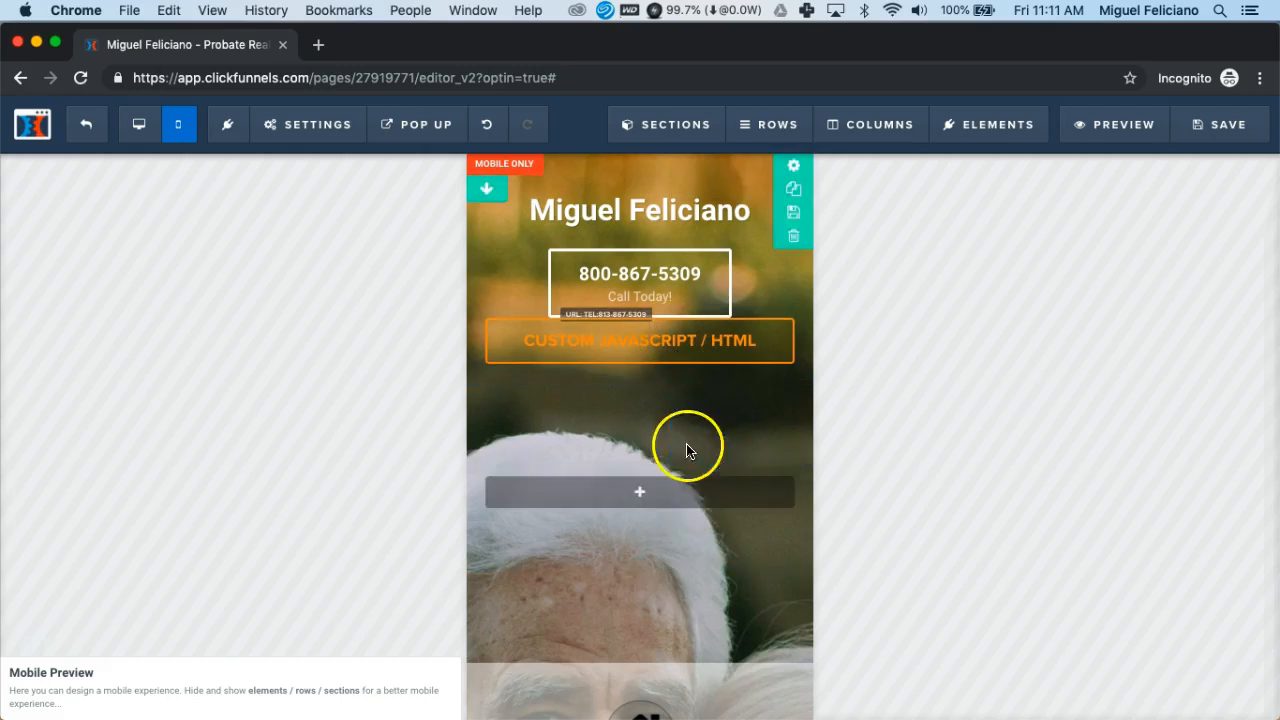
Give the mobile header section a close-up hands photo from the image library as background
{"action": "left_click", "coordinate": [793, 170]}
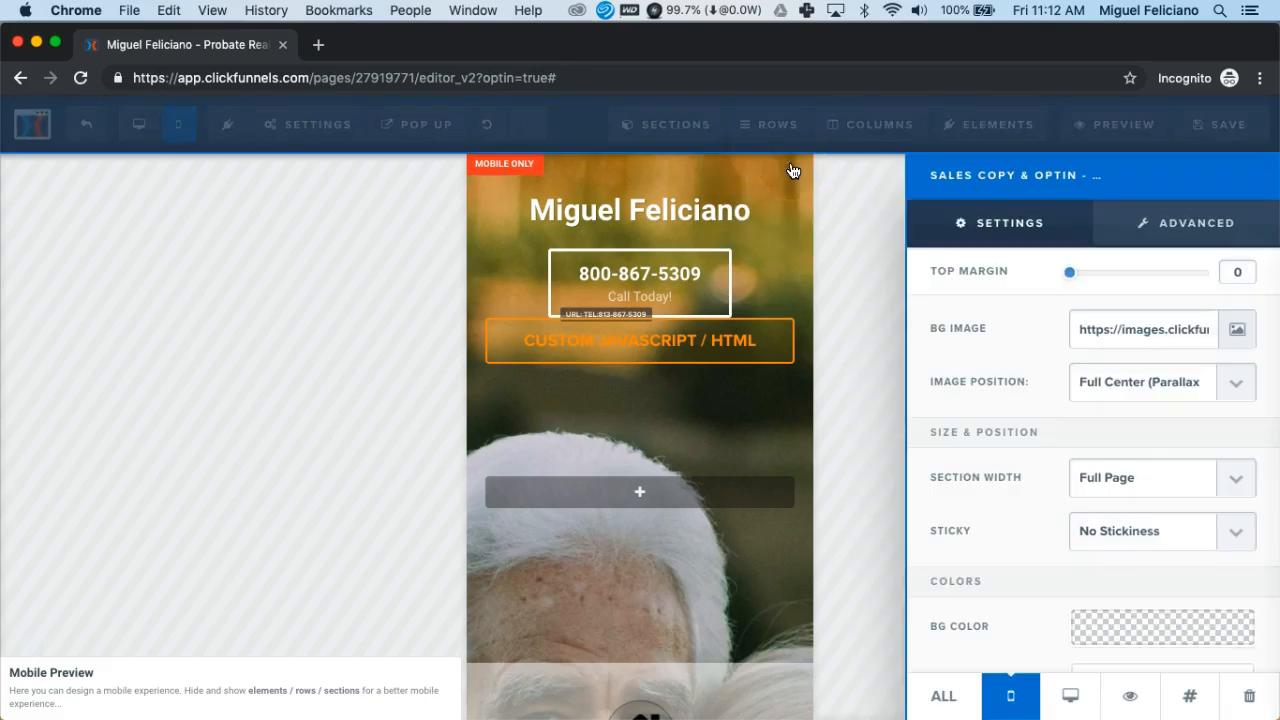
{"action": "left_click", "coordinate": [1240, 334]}
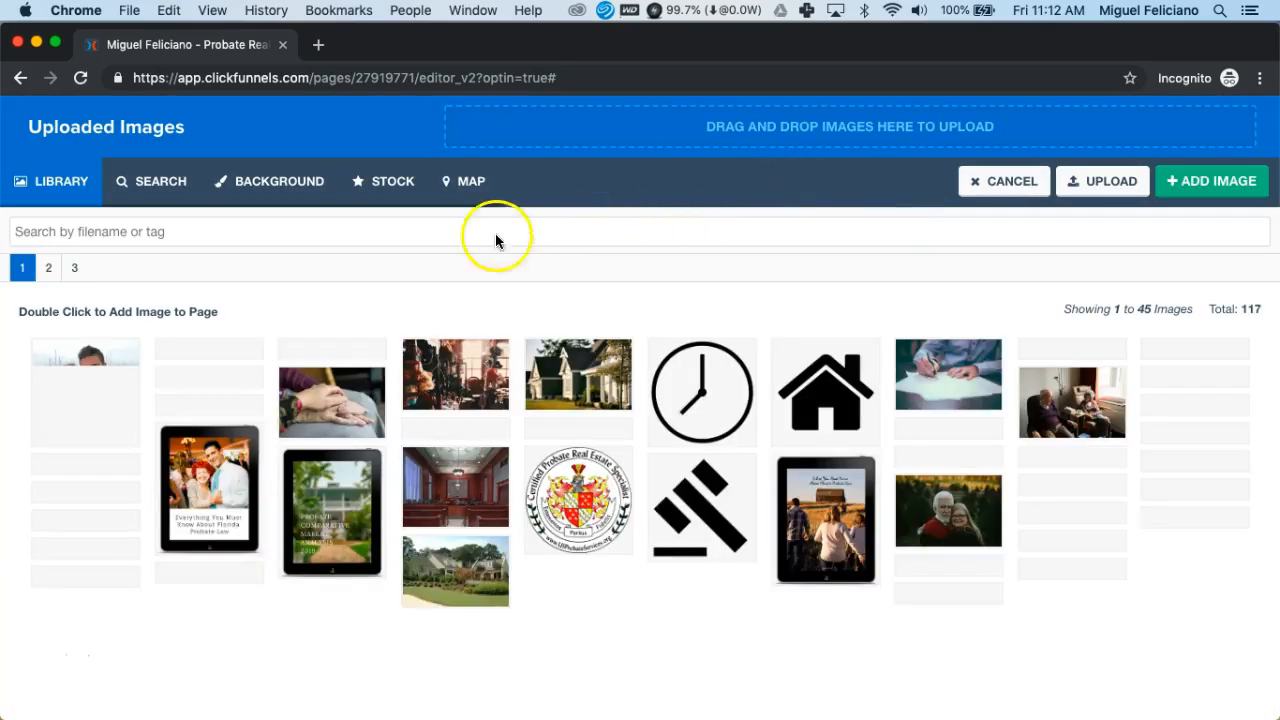
{"action": "left_click", "coordinate": [458, 374]}
{"action": "double_click", "coordinate": [458, 374]}
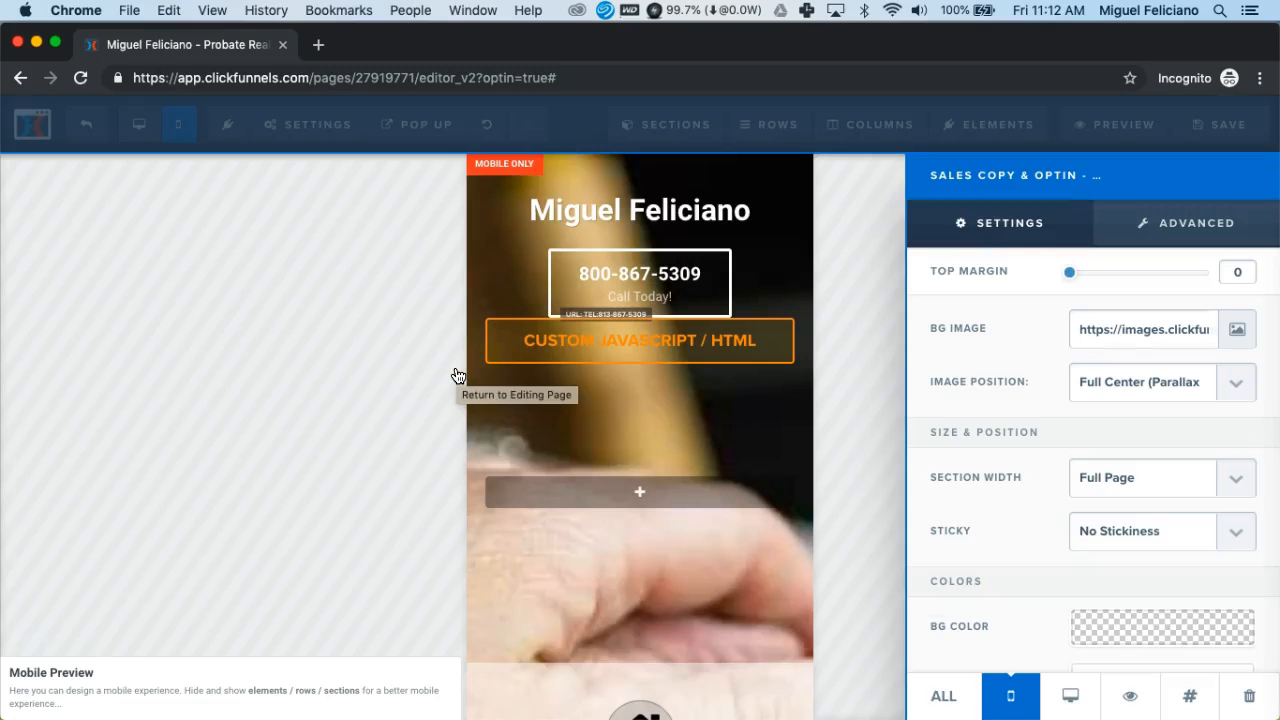
{"action": "left_click", "coordinate": [595, 405]}
{"action": "left_click", "coordinate": [769, 404]}
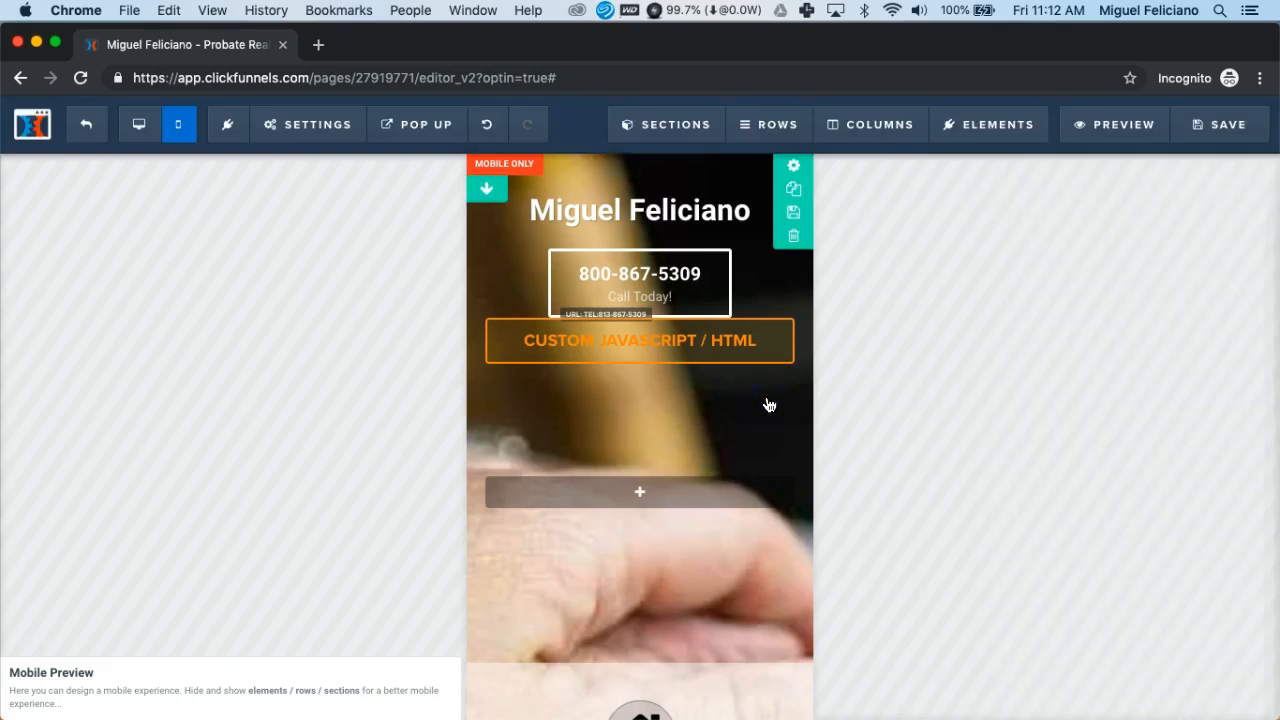
{"action": "left_click", "coordinate": [722, 432]}
{"action": "scroll", "coordinate": [722, 432], "scroll_direction": "down", "scroll_amount": 8}
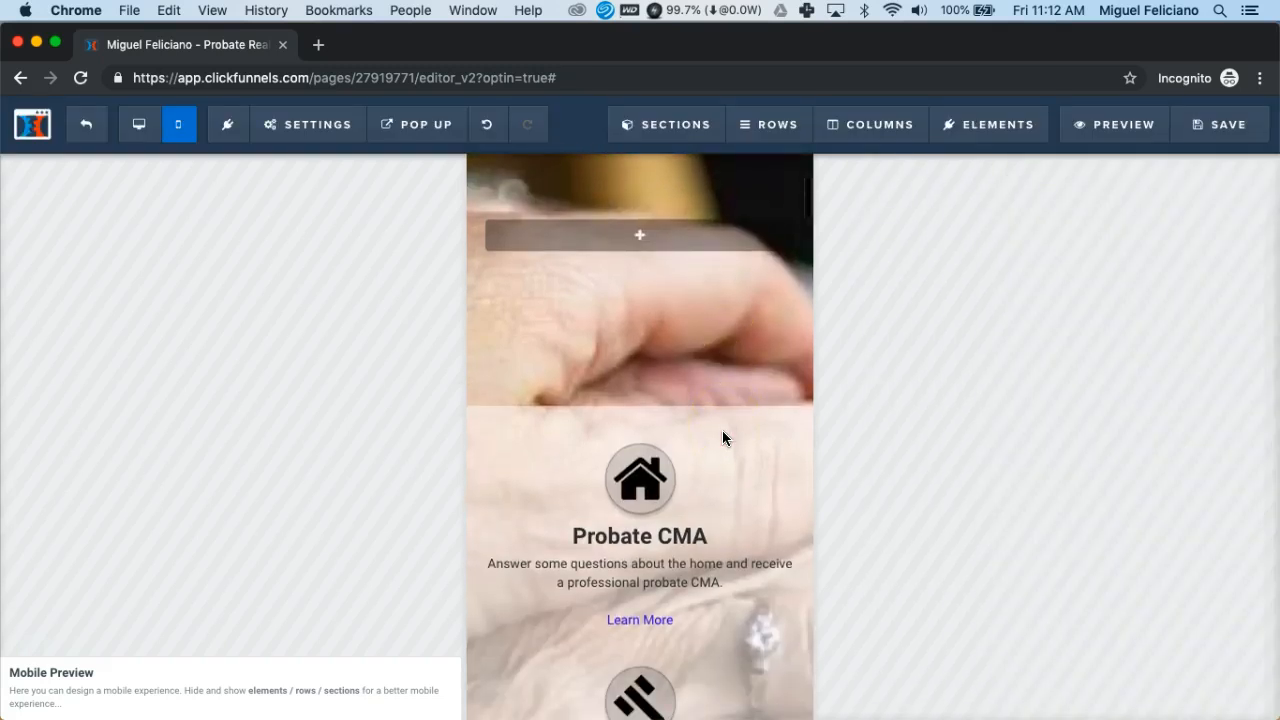
{"action": "scroll", "coordinate": [722, 437], "scroll_direction": "down", "scroll_amount": 6}
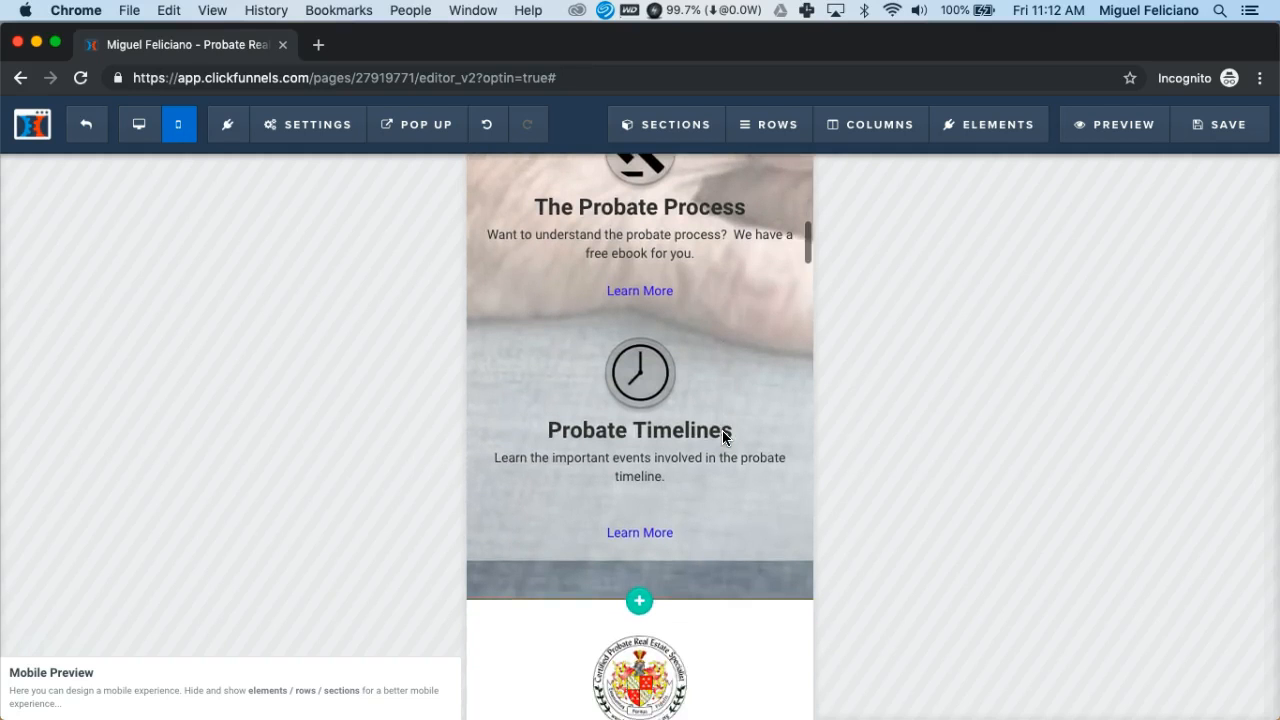
{"action": "scroll", "coordinate": [722, 437], "scroll_direction": "up", "scroll_amount": 14}
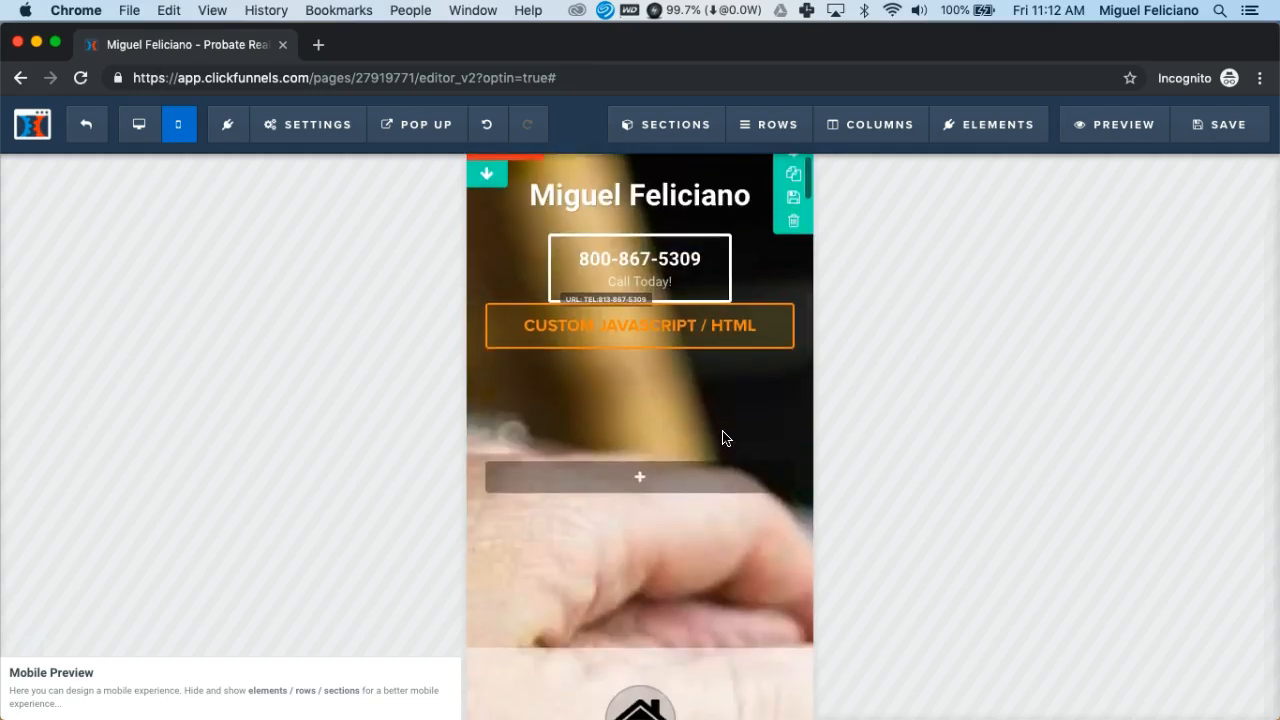
Open the social-icons Custom JS/HTML element below the phone button in the code editor
{"action": "left_click", "coordinate": [656, 347]}
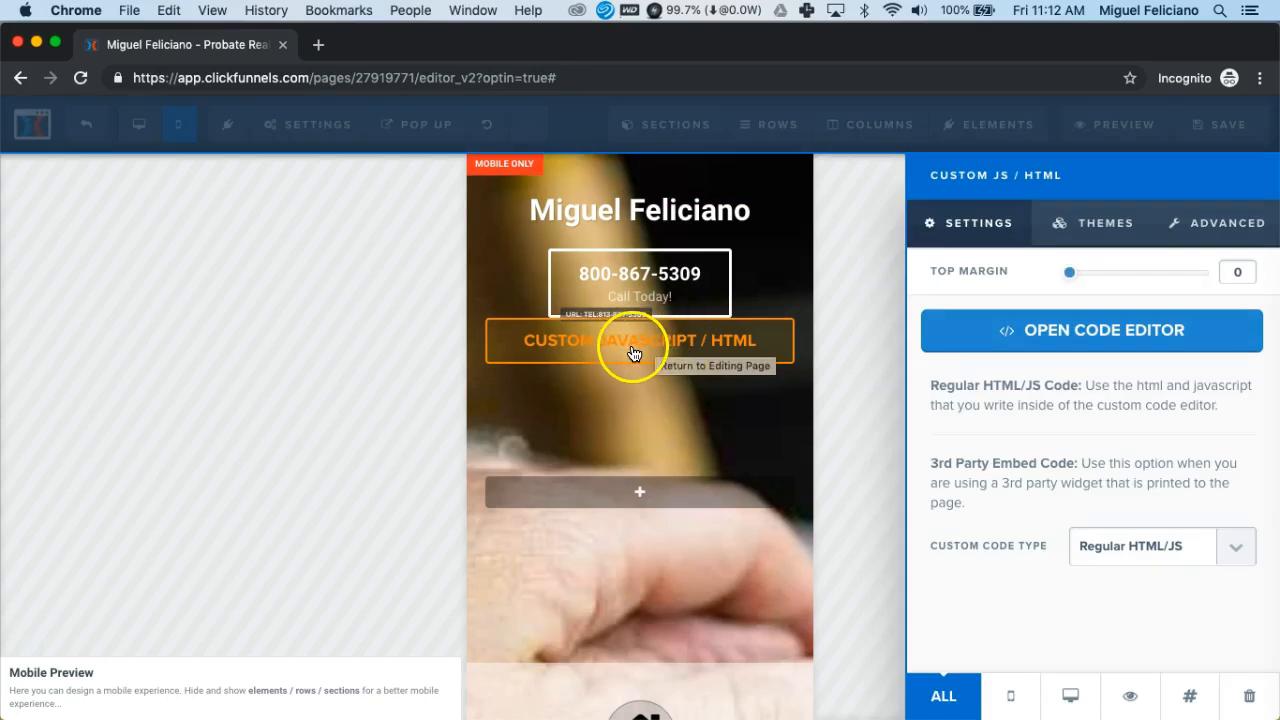
{"action": "left_click", "coordinate": [1058, 332]}
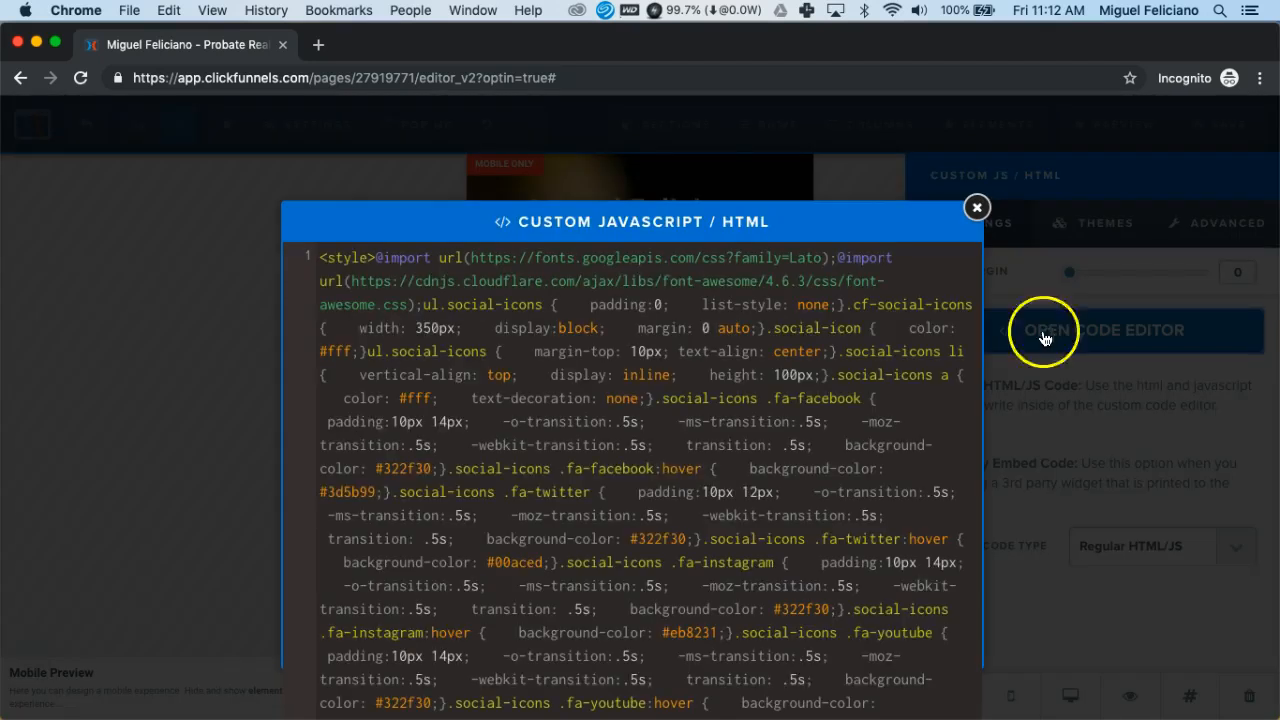
{"action": "scroll", "coordinate": [663, 512], "scroll_direction": "down", "scroll_amount": 5}
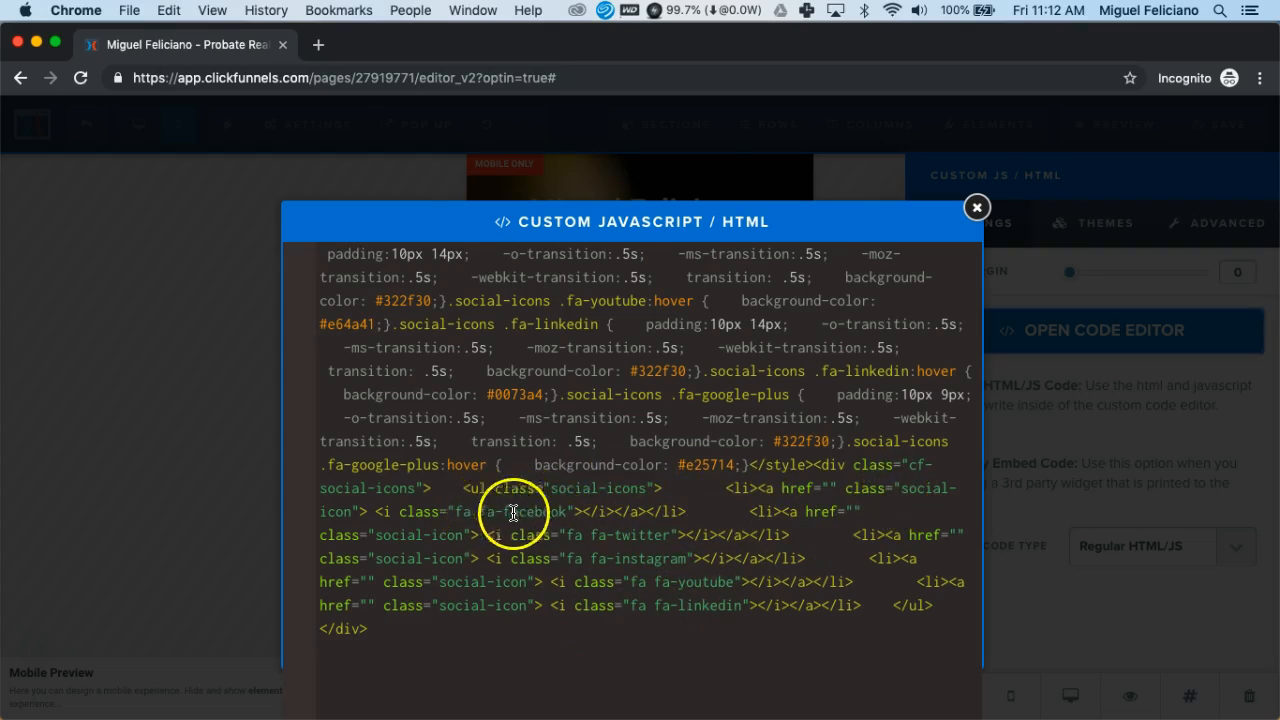
{"action": "left_click", "coordinate": [828, 487]}
{"action": "left_click_drag", "start_coordinate": [758, 489], "coordinate": [647, 512]}
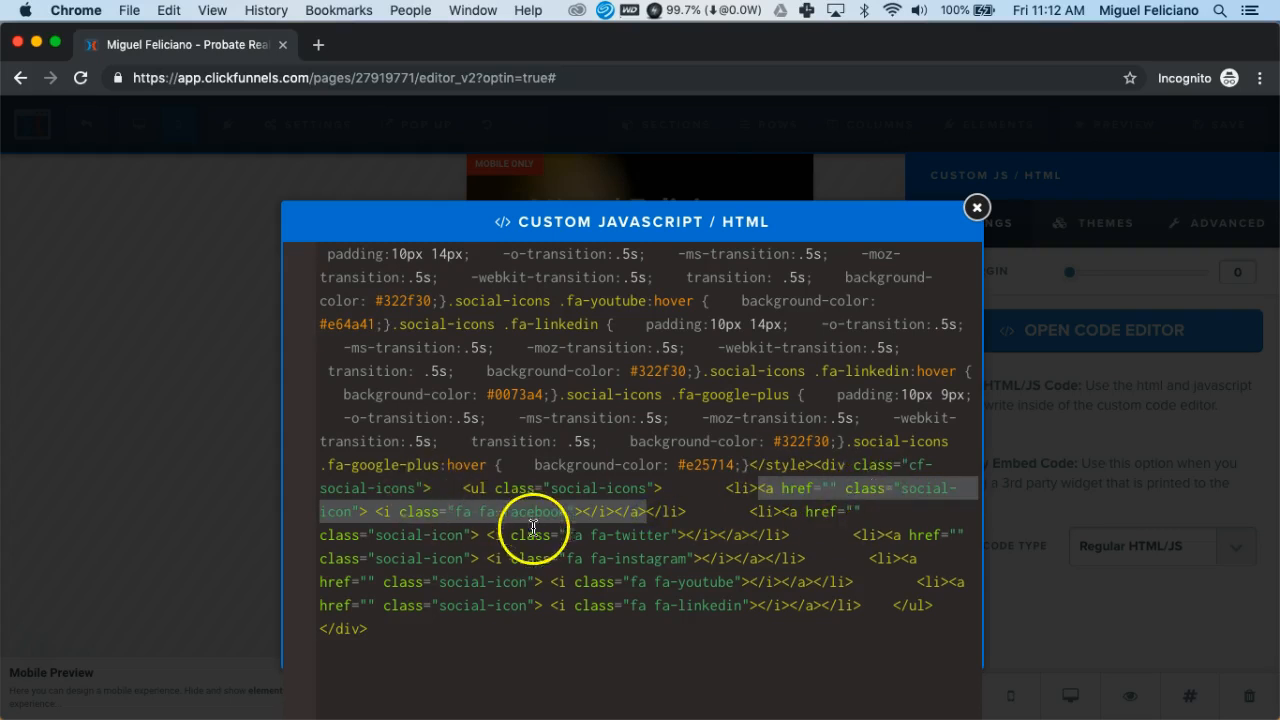
{"action": "left_click", "coordinate": [827, 489]}
{"action": "scroll", "coordinate": [828, 488], "scroll_direction": "down", "scroll_amount": 3}
{"action": "type", "text": "https://www."}
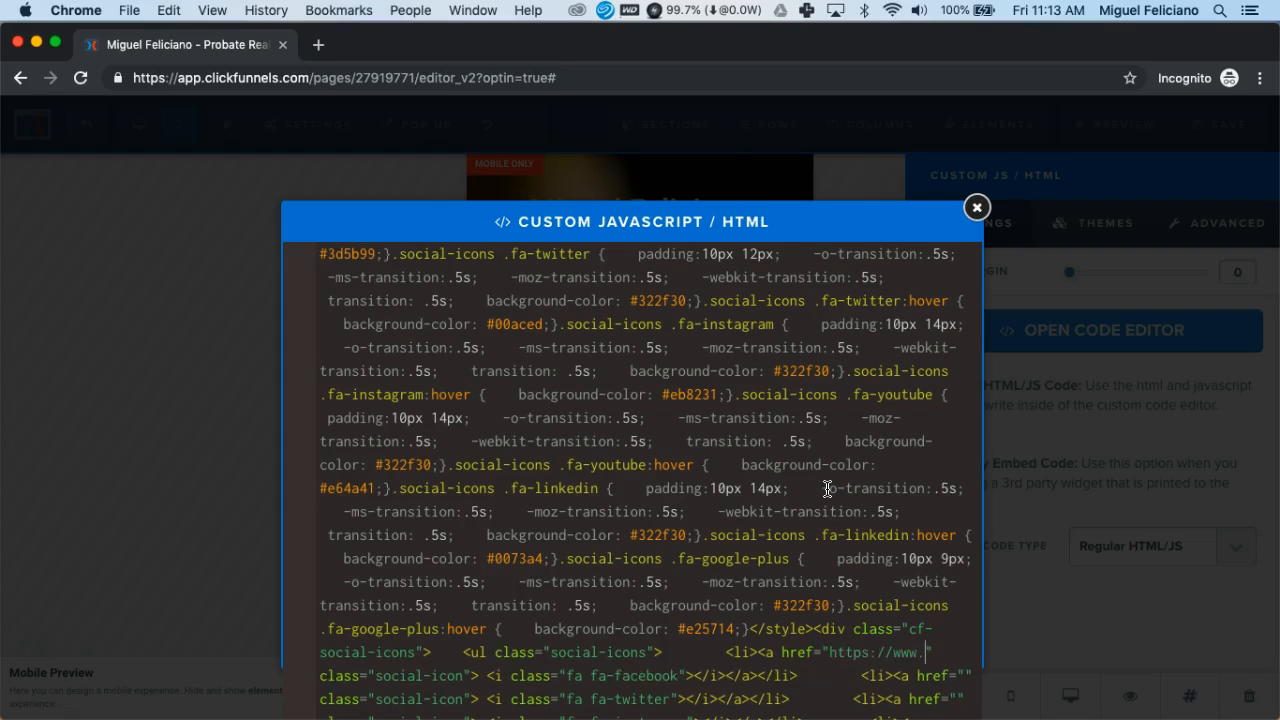
{"action": "type", "text": "facebook.com/"}
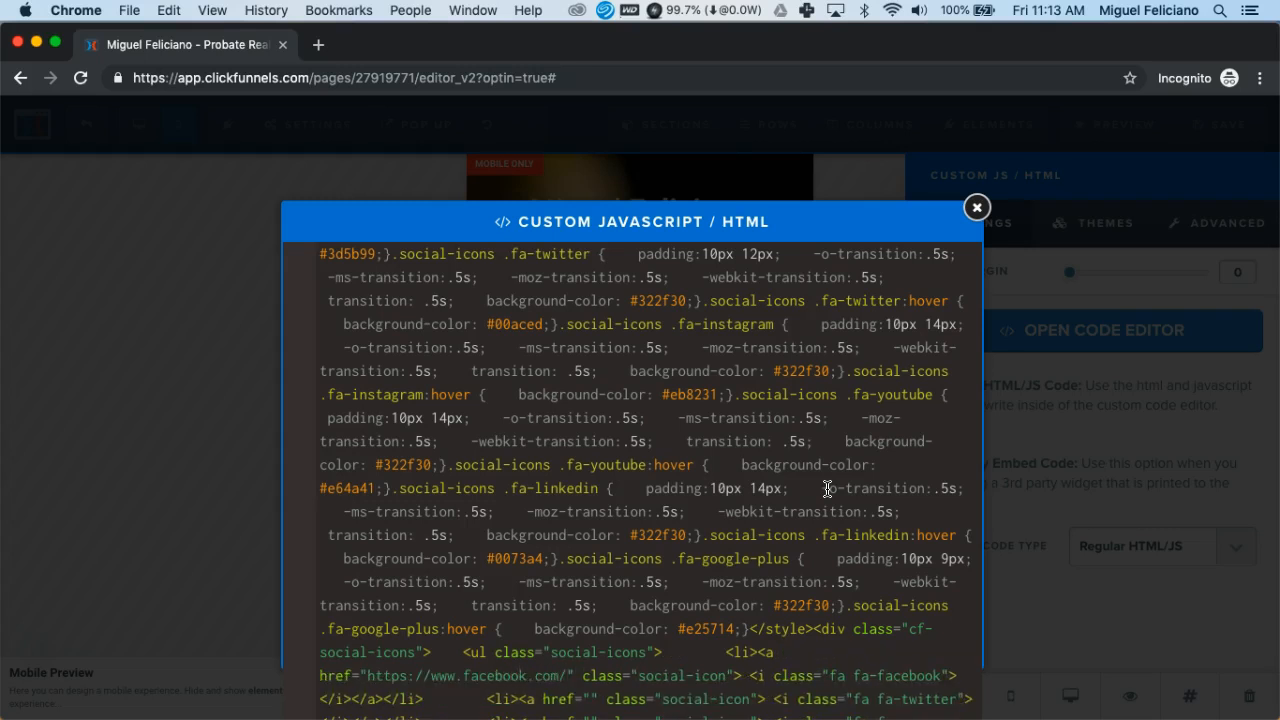
{"action": "type", "text": "myvetera"}
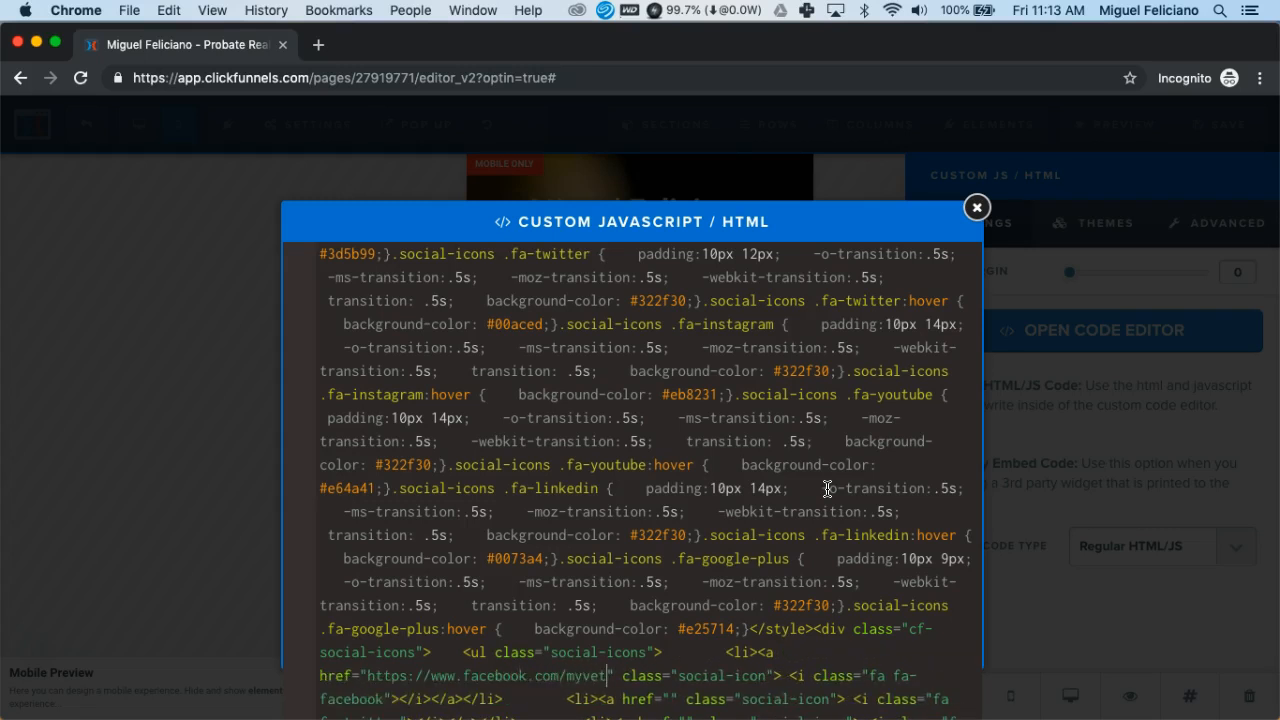
{"action": "type", "text": "nagent."}
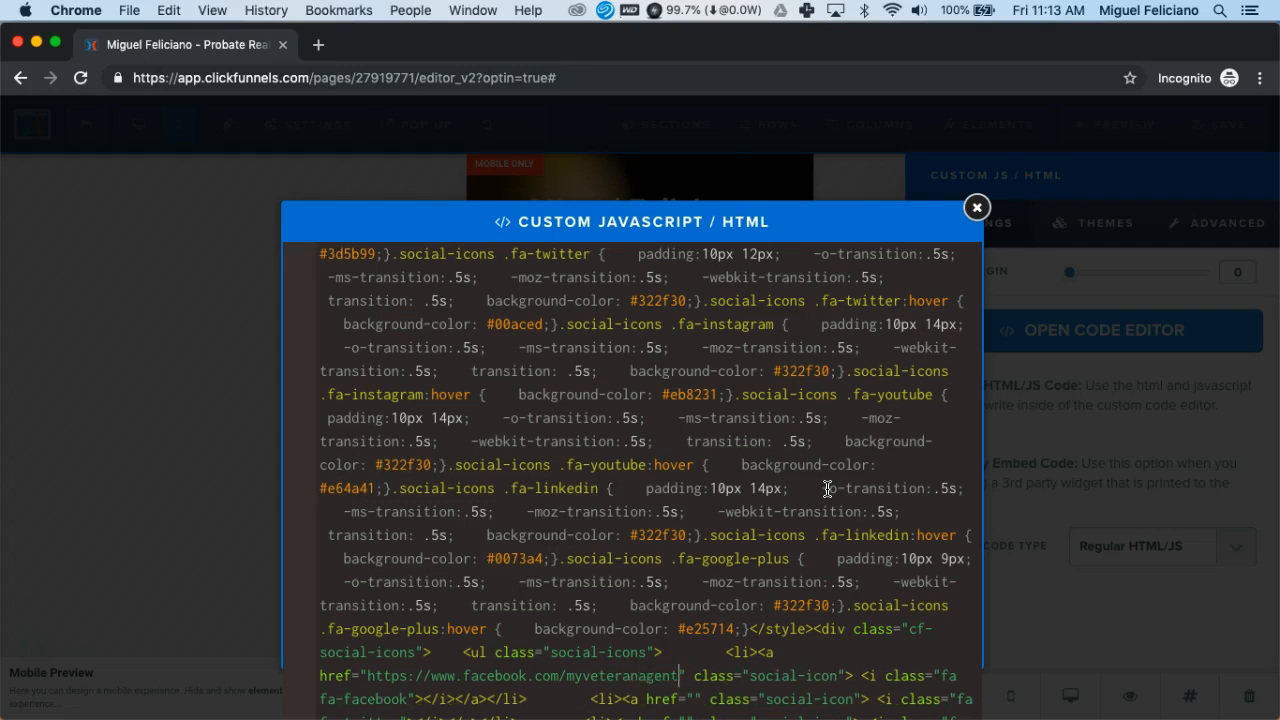
{"action": "key", "text": "BackSpace"}
{"action": "left_click", "coordinate": [868, 505]}
{"action": "left_click", "coordinate": [829, 543]}
{"action": "scroll", "coordinate": [832, 549], "scroll_direction": "down", "scroll_amount": 2}
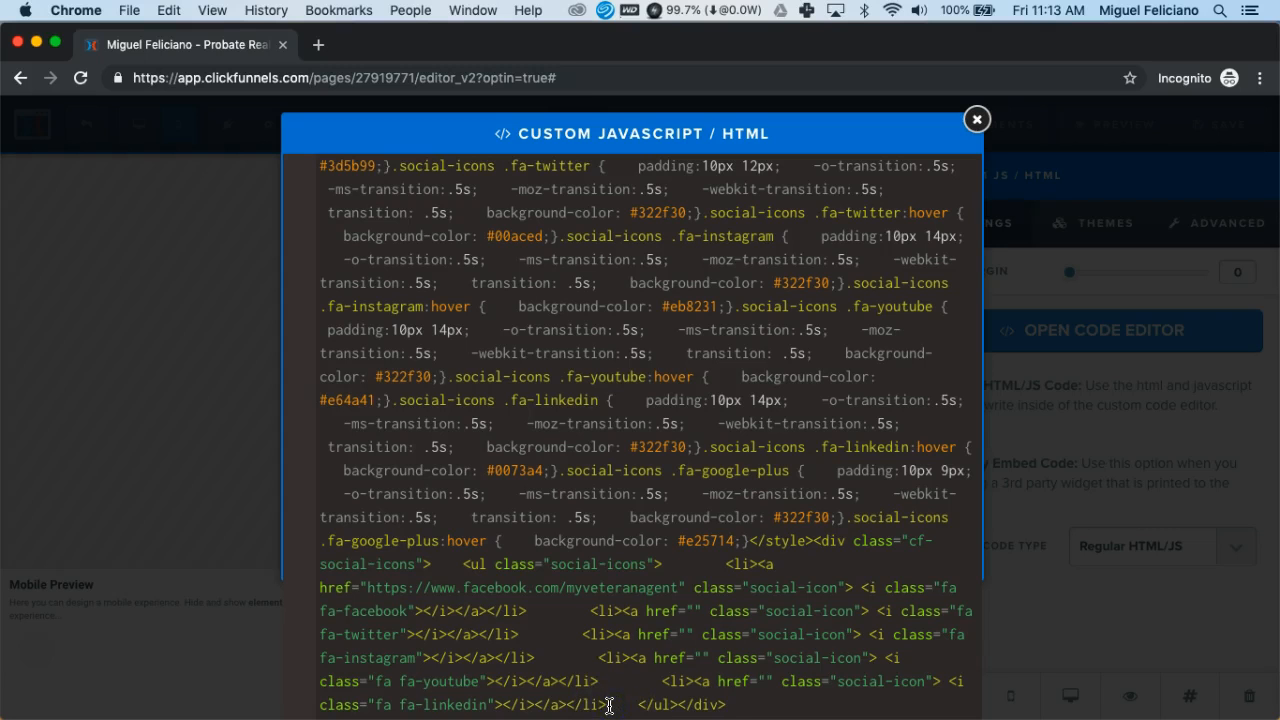
Delete the YouTube and LinkedIn icon entries from the social-icons code
{"action": "key", "text": "shift+Up"}
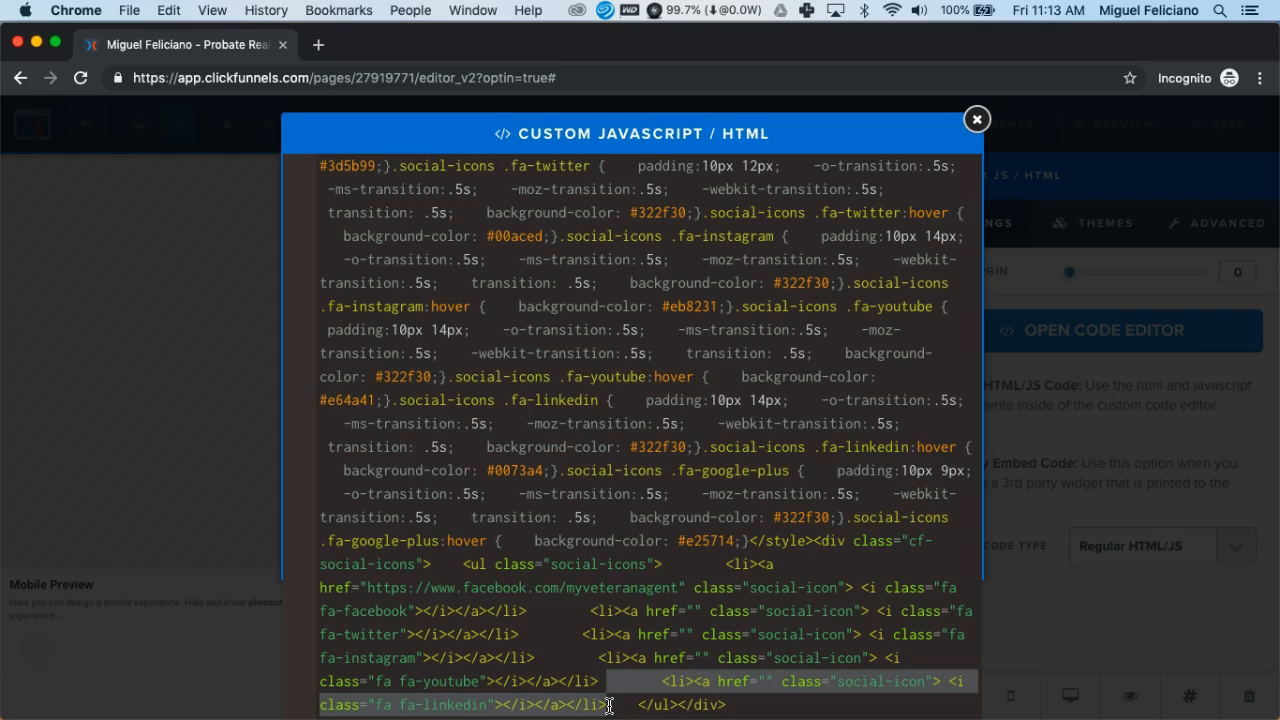
{"action": "key", "text": "shift+Left"}
{"action": "key", "text": "shift+Left"}
{"action": "key", "text": "shift+Left"}
{"action": "key", "text": "shift+Left"}
{"action": "key", "text": "shift+Left"}
{"action": "key", "text": "shift+Left"}
{"action": "key", "text": "shift+Left"}
{"action": "key", "text": "shift+Left"}
{"action": "key", "text": "shift+Left"}
{"action": "key", "text": "shift+Left"}
{"action": "key", "text": "shift+Left"}
{"action": "key", "text": "shift+Left"}
{"action": "key", "text": "shift+Left"}
{"action": "key", "text": "shift+Left"}
{"action": "key", "text": "shift+Left"}
{"action": "key", "text": "shift+Left"}
{"action": "key", "text": "shift+Left"}
{"action": "key", "text": "shift+Left"}
{"action": "key", "text": "shift+Left"}
{"action": "key", "text": "shift+Left"}
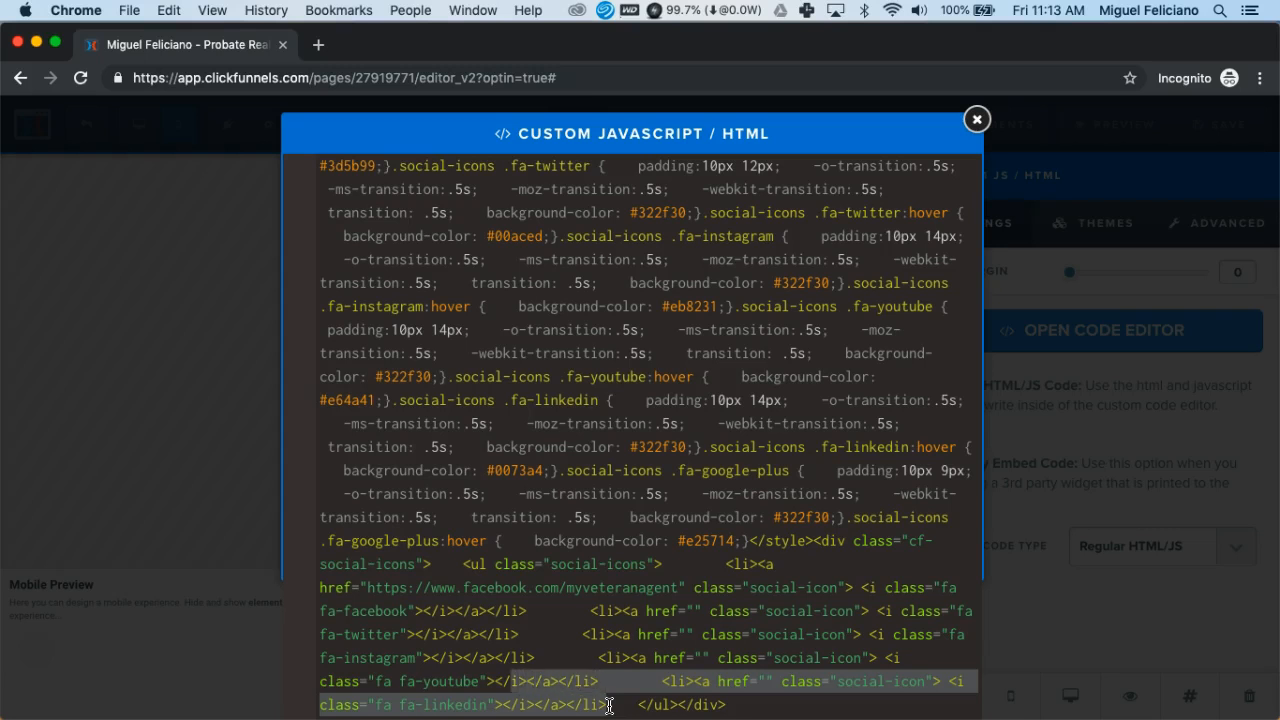
{"action": "key", "text": "shift+Left"}
{"action": "key", "text": "shift+Left"}
{"action": "key", "text": "shift+Left"}
{"action": "key", "text": "shift+Left"}
{"action": "key", "text": "shift+Left"}
{"action": "key", "text": "shift+Left"}
{"action": "key", "text": "shift+Left"}
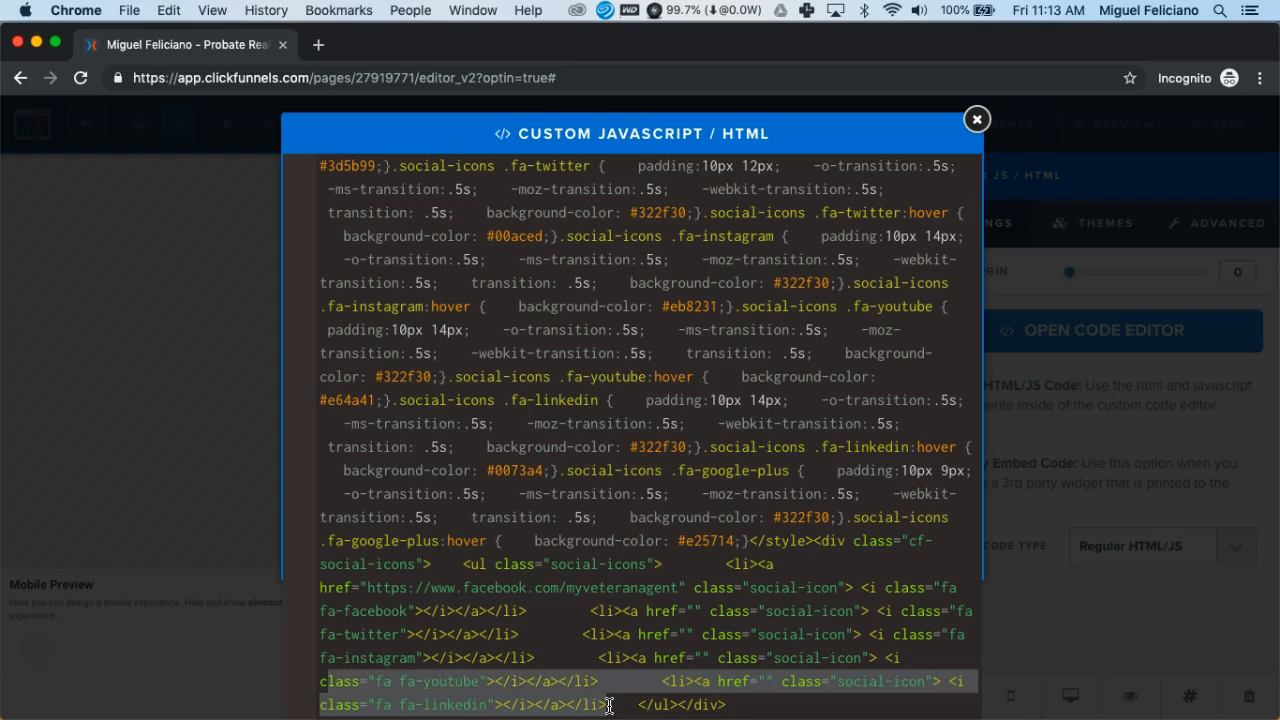
{"action": "key", "text": "shift+Left"}
{"action": "key", "text": "shift+Left"}
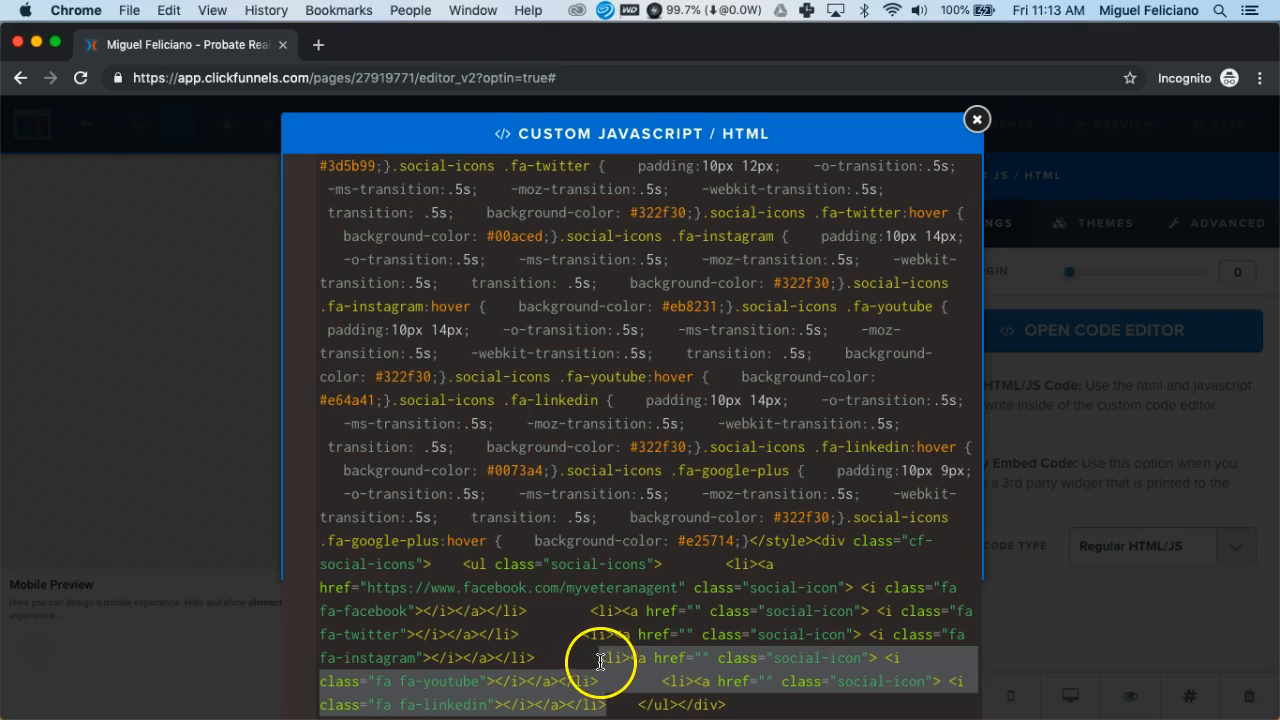
{"action": "left_click", "coordinate": [600, 661]}
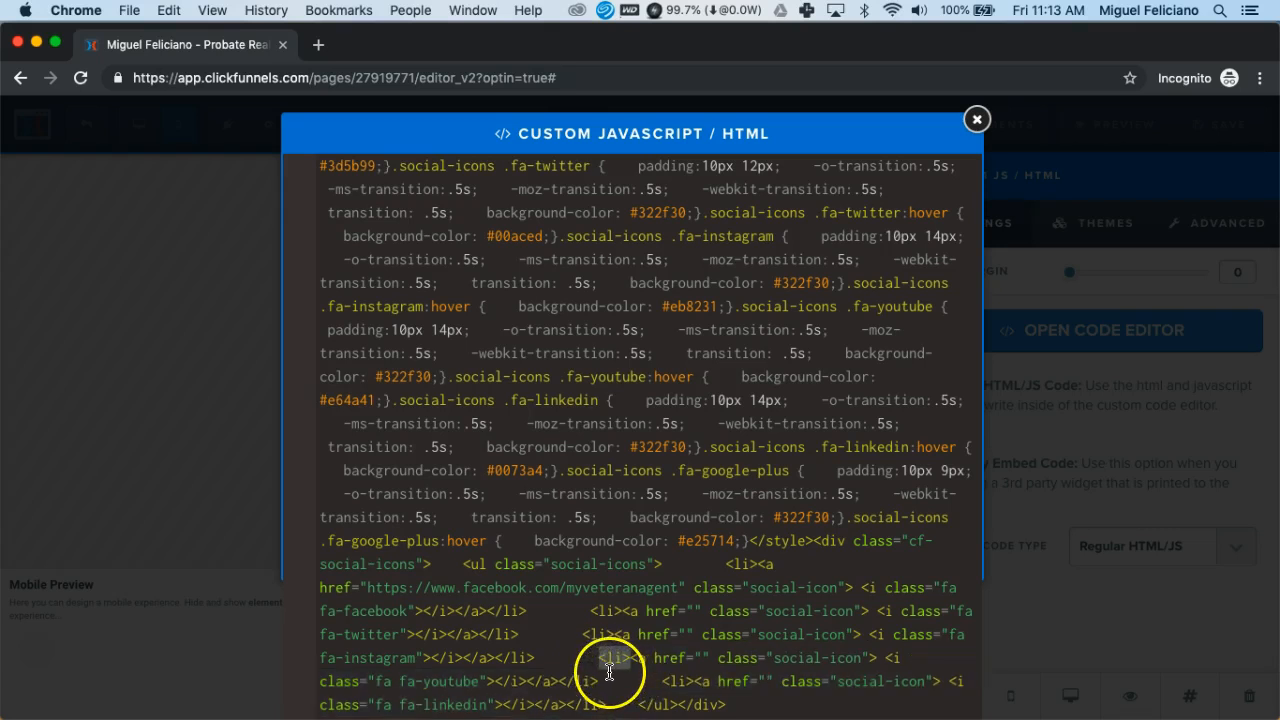
{"action": "left_click", "coordinate": [560, 682]}
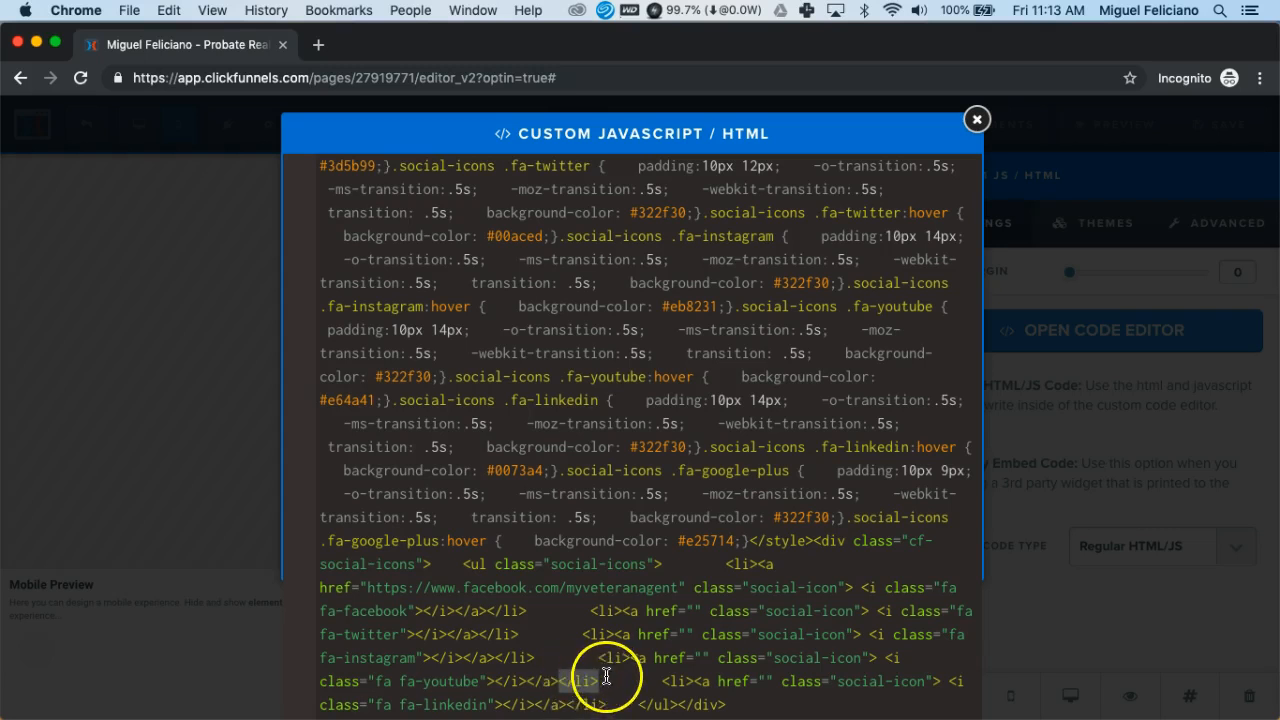
{"action": "left_click", "coordinate": [598, 660]}
{"action": "left_click_drag", "start_coordinate": [600, 663], "coordinate": [606, 700]}
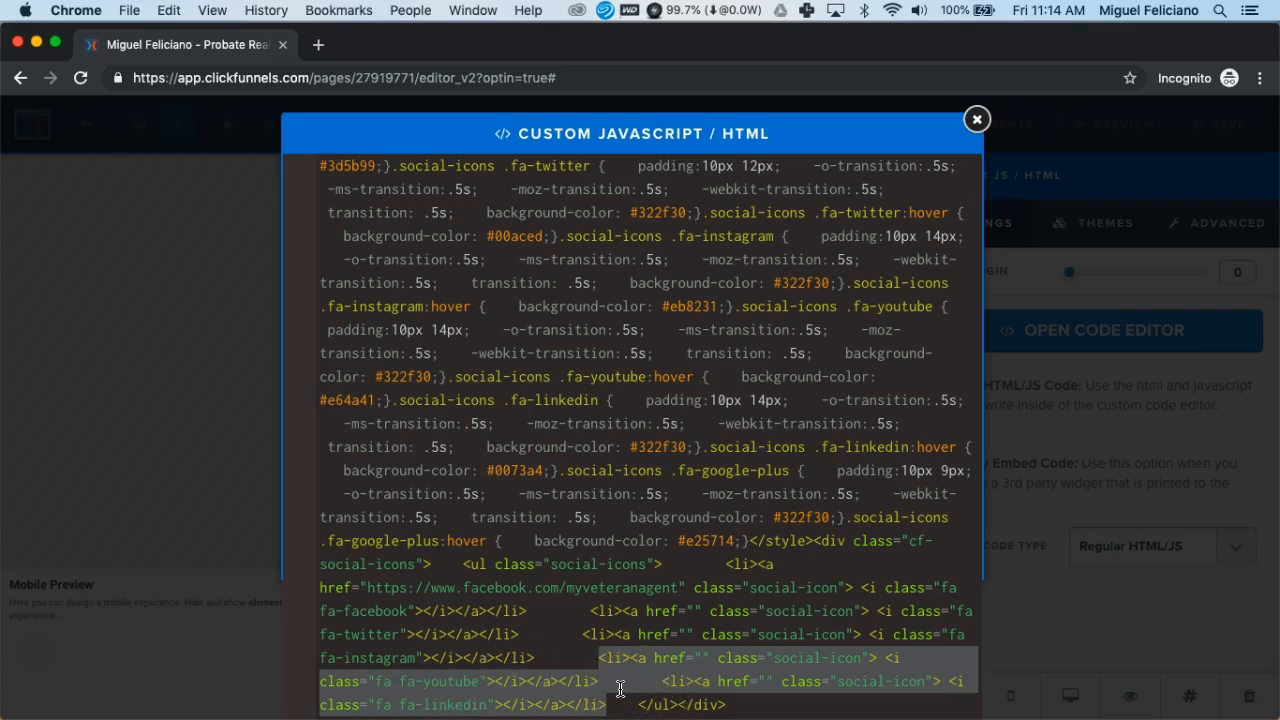
{"action": "key", "text": "BackSpace"}
{"action": "key", "text": "BackSpace"}
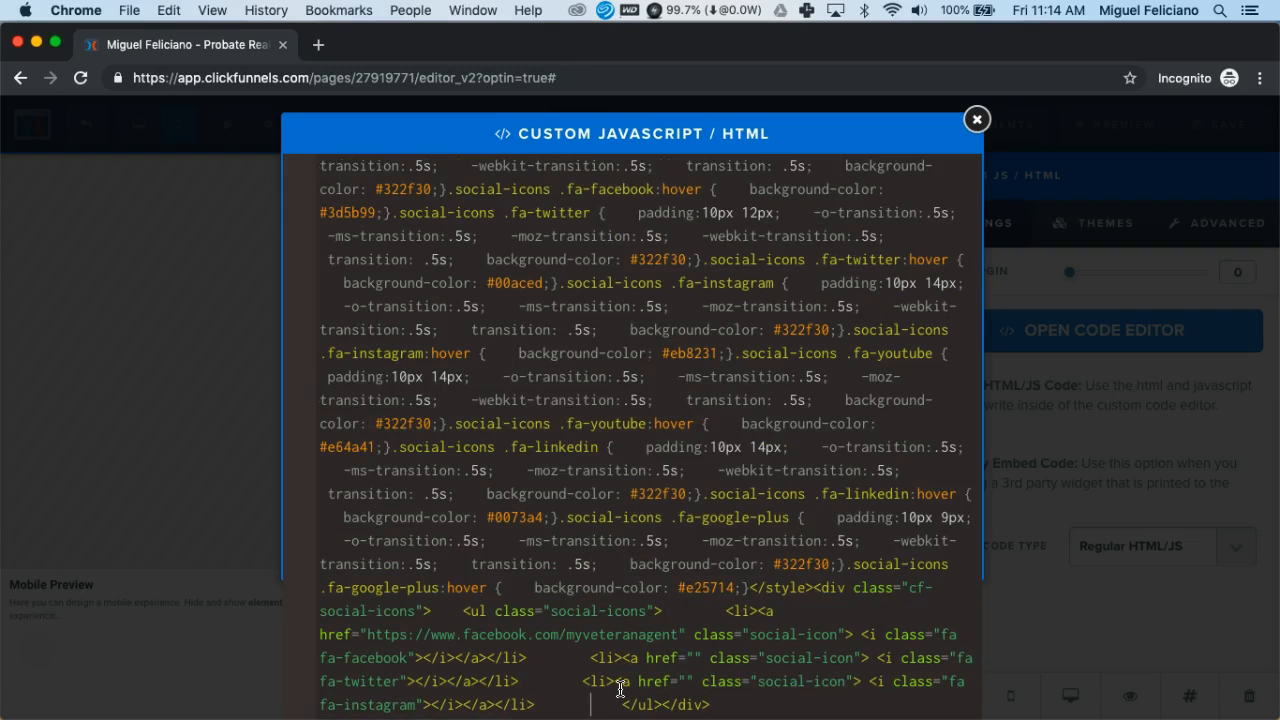
{"action": "key", "text": "BackSpace"}
{"action": "key", "text": "BackSpace"}
{"action": "key", "text": "BackSpace"}
{"action": "key", "text": "BackSpace"}
{"action": "key", "text": "BackSpace"}
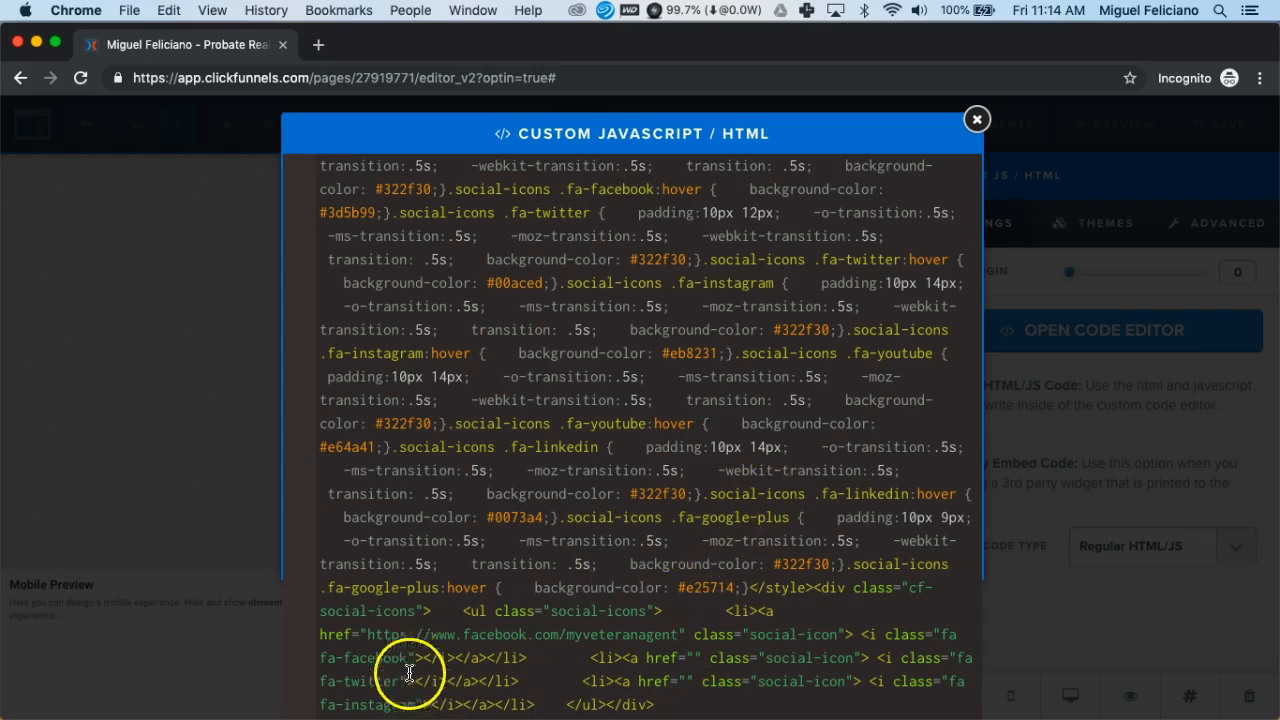
{"action": "left_click", "coordinate": [695, 657]}
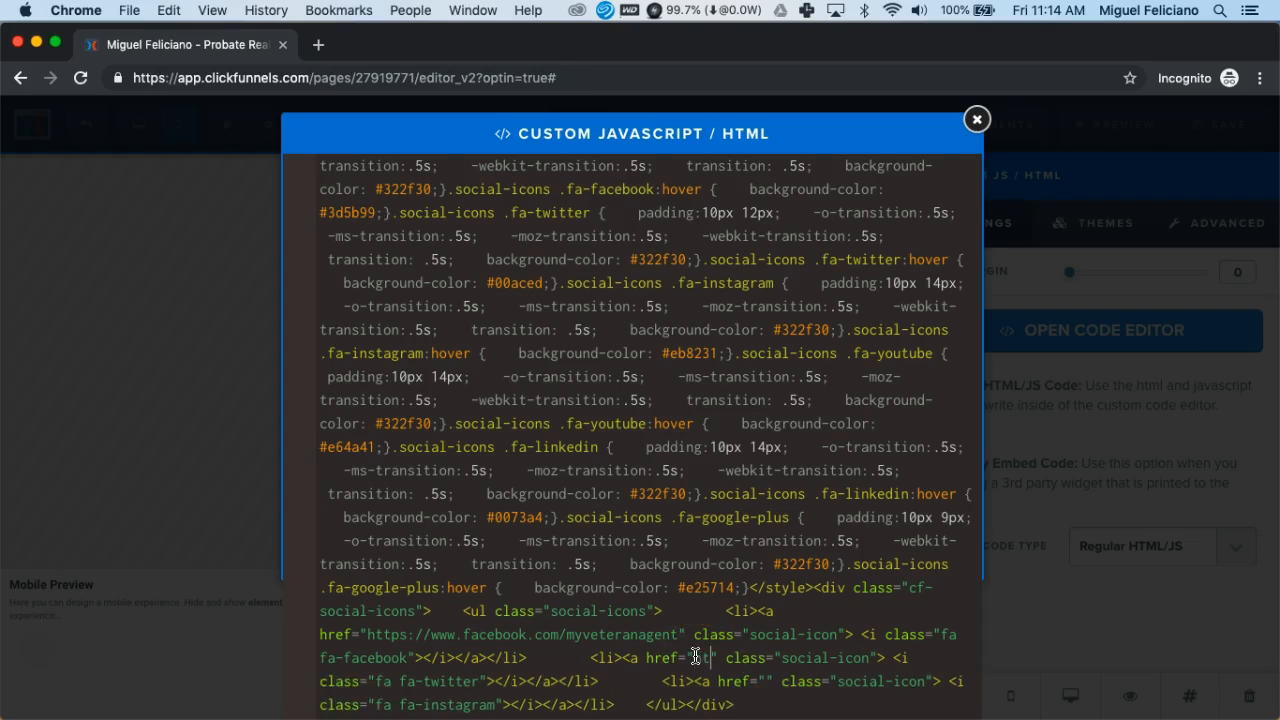
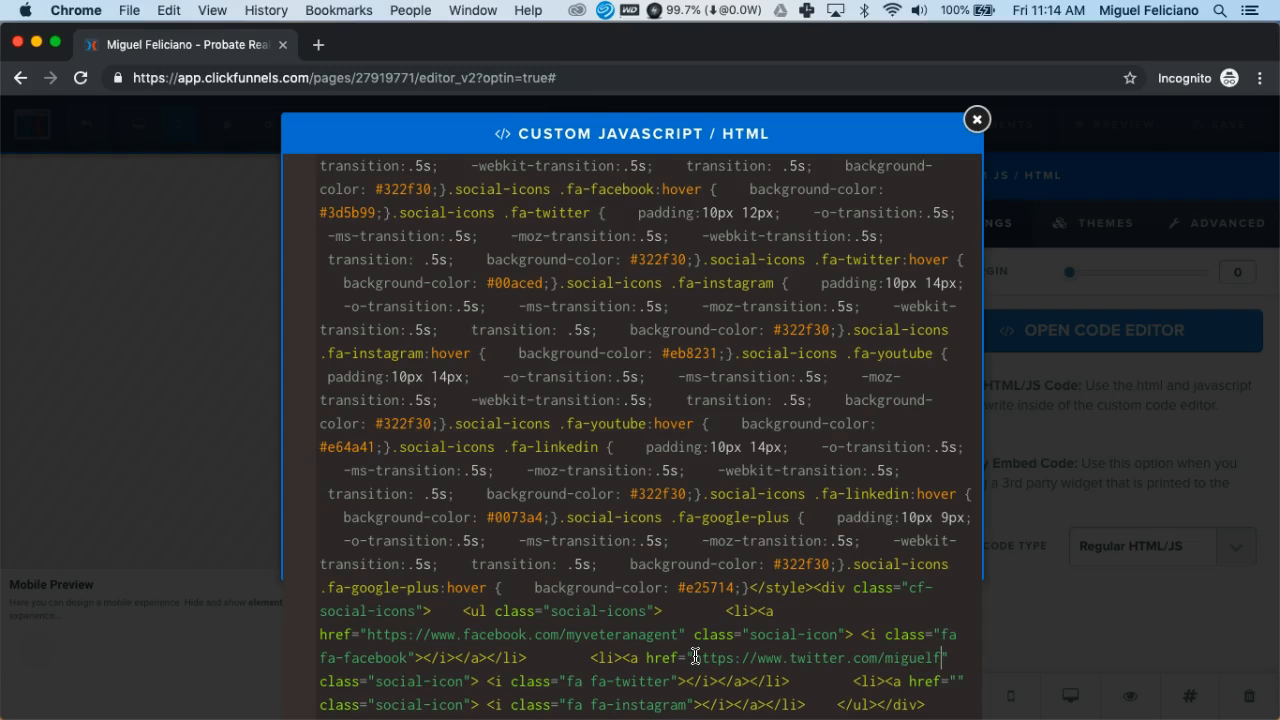
{"action": "left_click", "coordinate": [693, 636]}
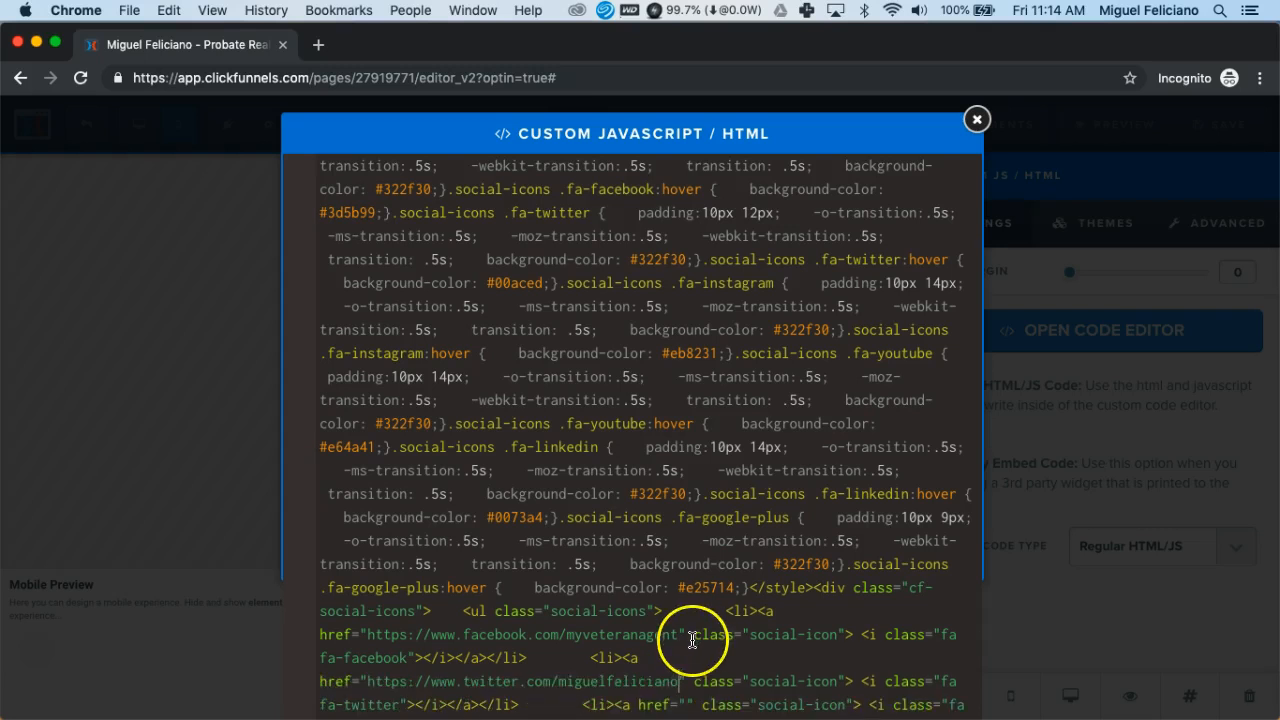
{"action": "scroll", "coordinate": [693, 640], "scroll_direction": "down", "scroll_amount": 1}
{"action": "left_click", "coordinate": [687, 681]}
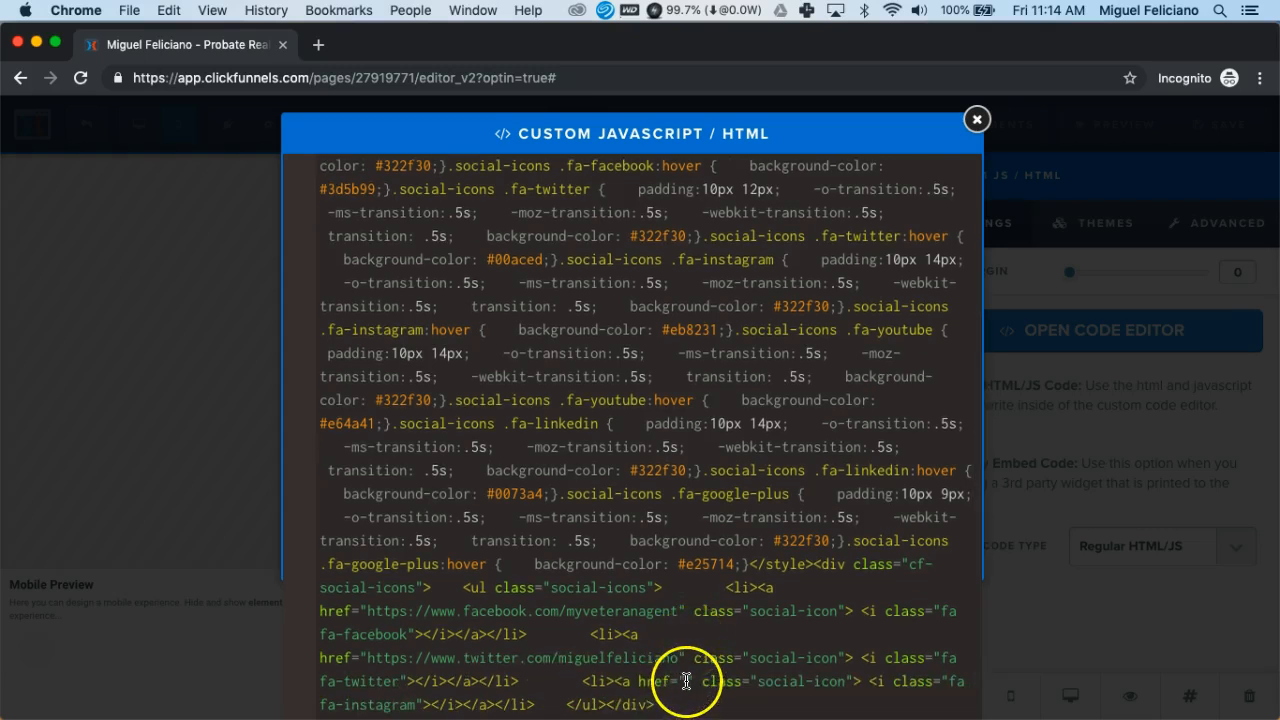
{"action": "type", "text": "https://"}
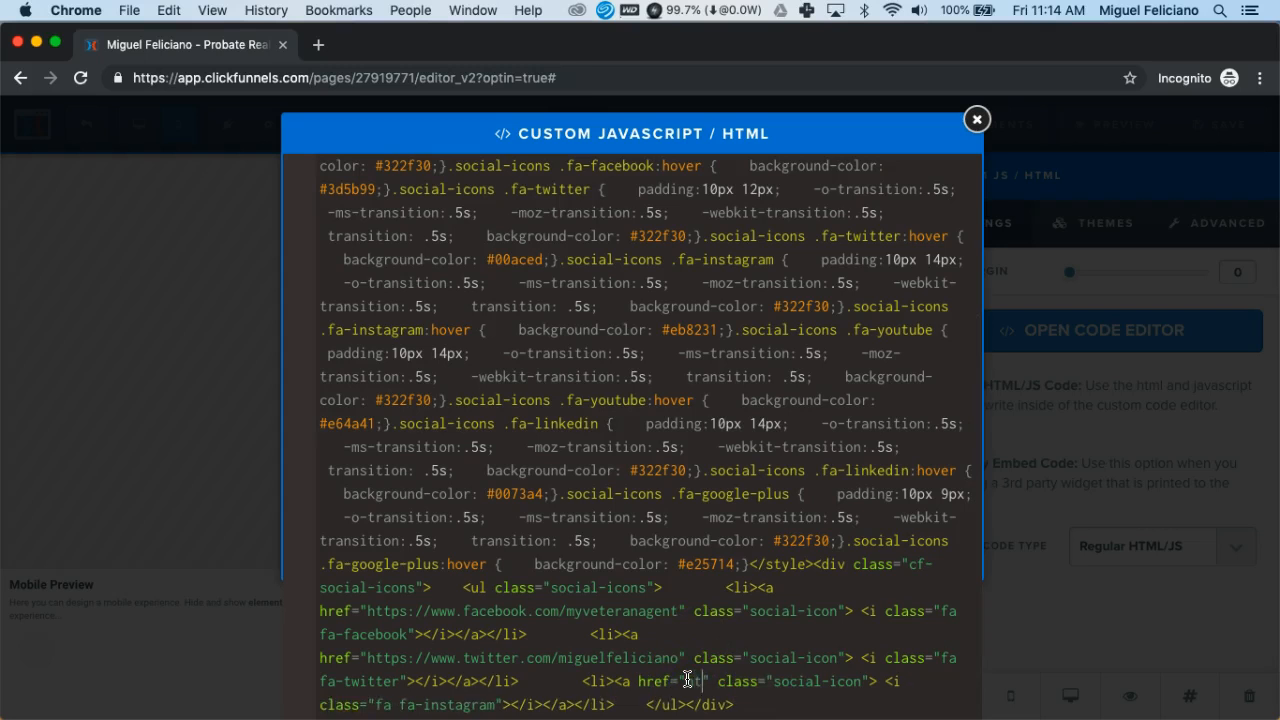
{"action": "type", "text": "www."}
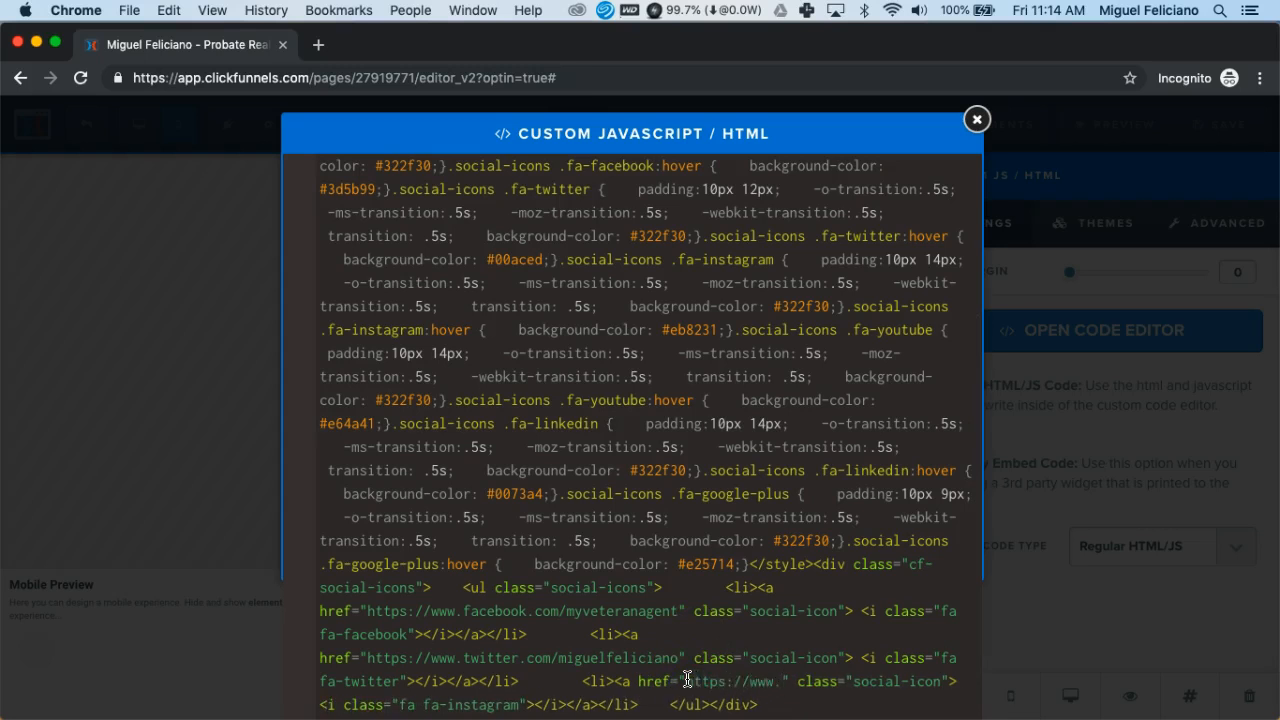
{"action": "type", "text": "instagram.com/myve"}
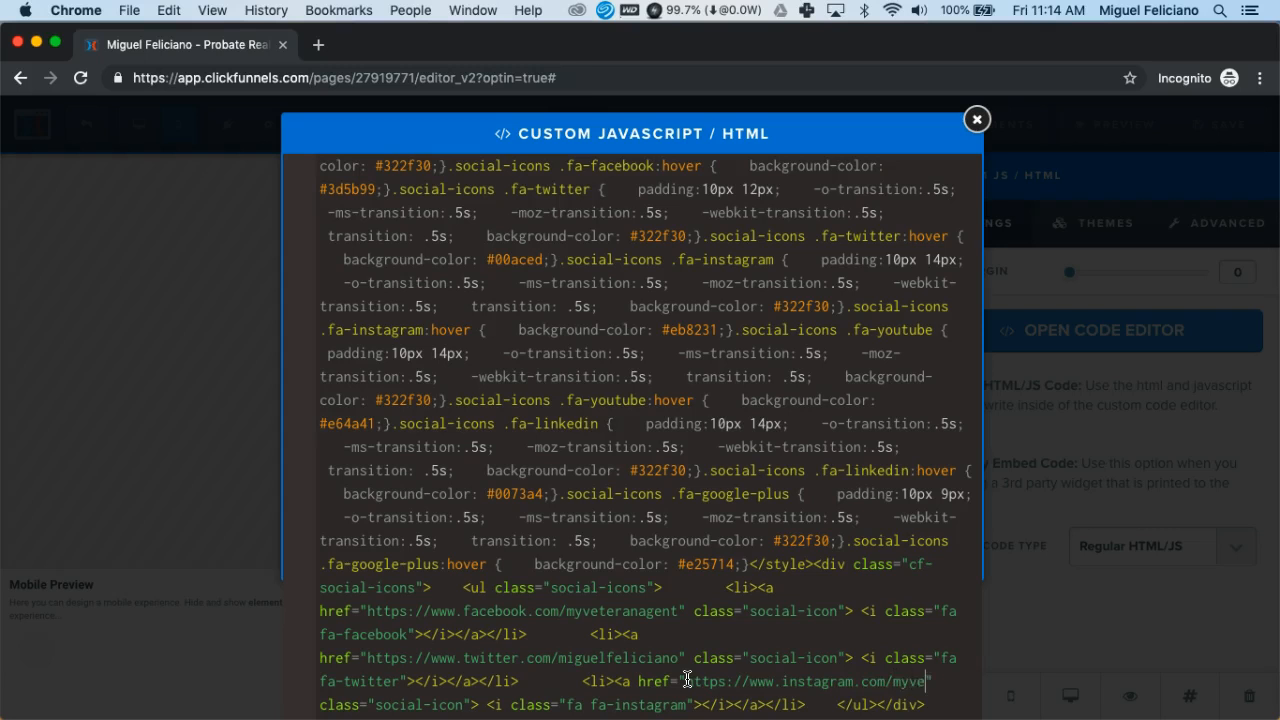
{"action": "type", "text": "teranagent\" class=\"social-icon\"> <i class=\"fa"}
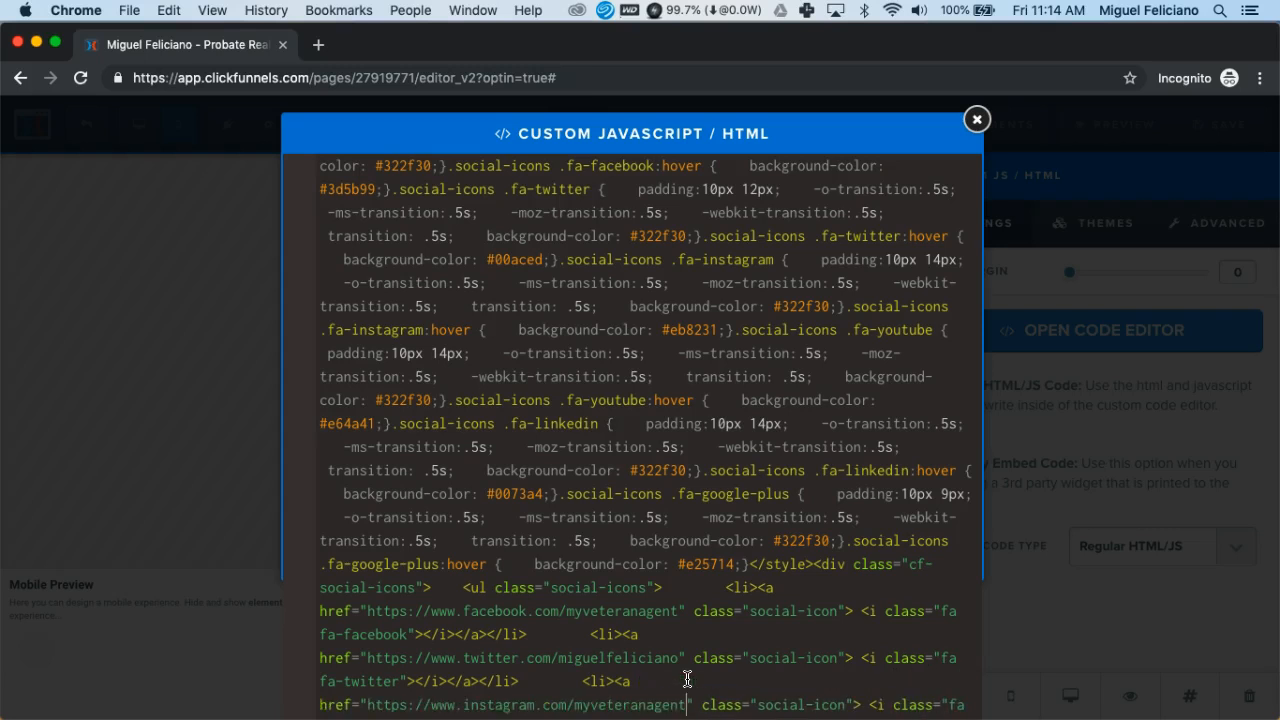
{"action": "scroll", "coordinate": [780, 570], "scroll_direction": "down", "scroll_amount": 1}
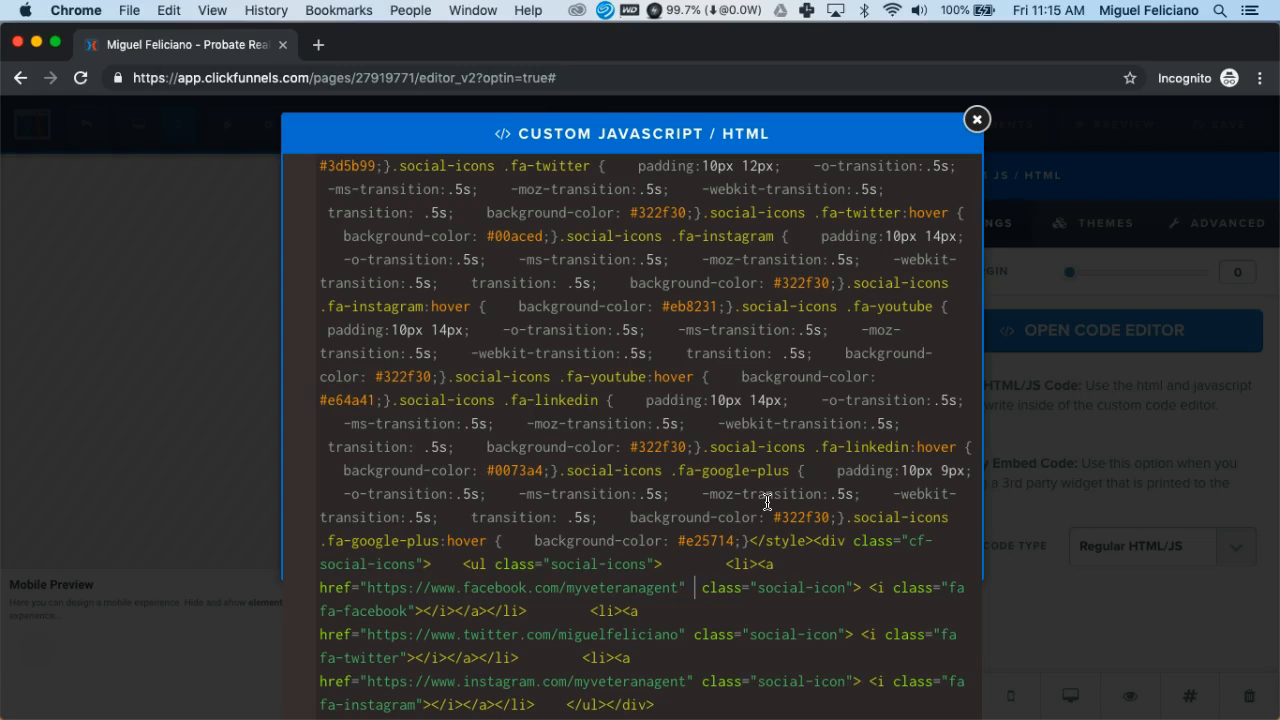
Add target="_blank" to the Facebook, Twitter and Instagram links so each opens in a new tab
{"action": "type", "text": "target "}
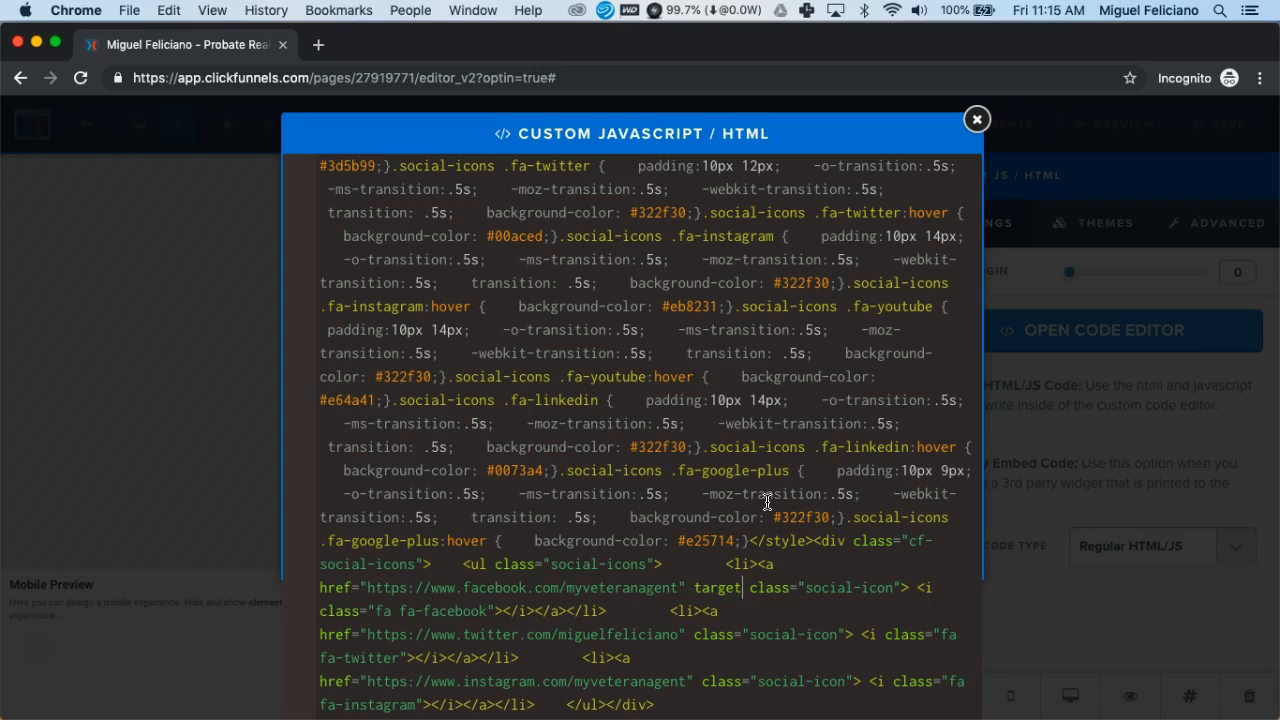
{"action": "type", "text": "=\"_"}
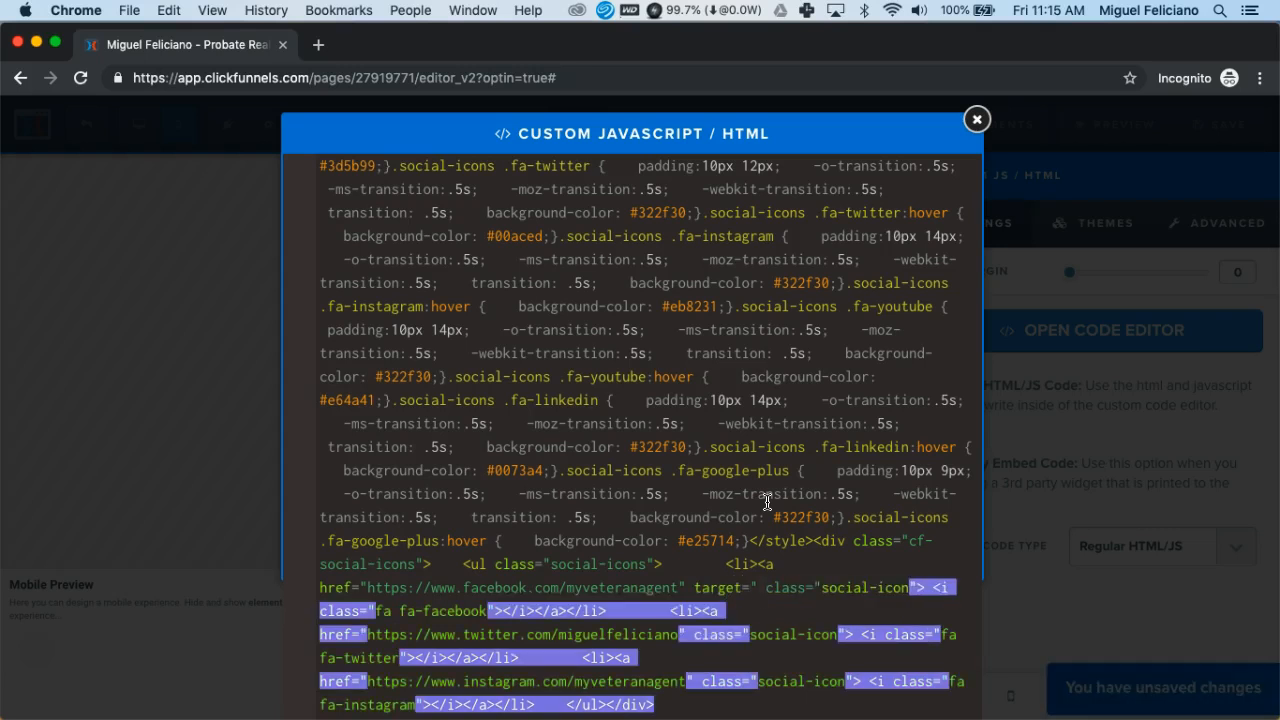
{"action": "type", "text": "blank"}
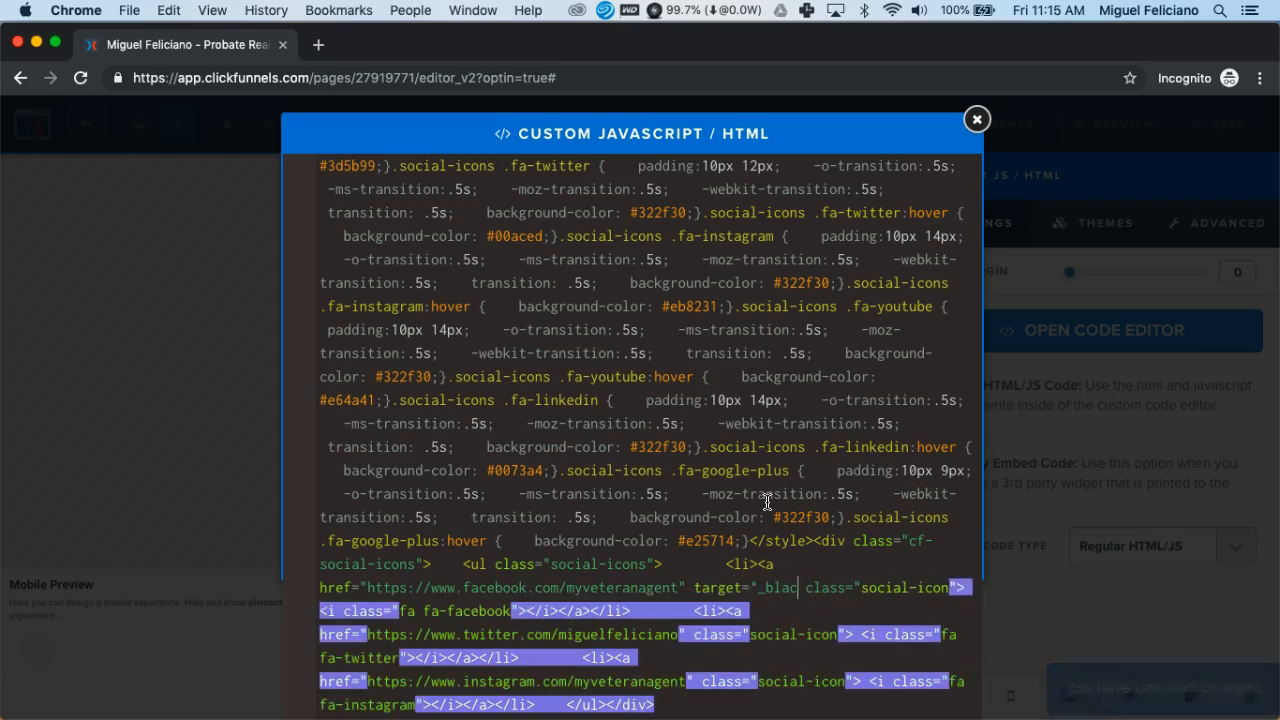
{"action": "type", "text": "\""}
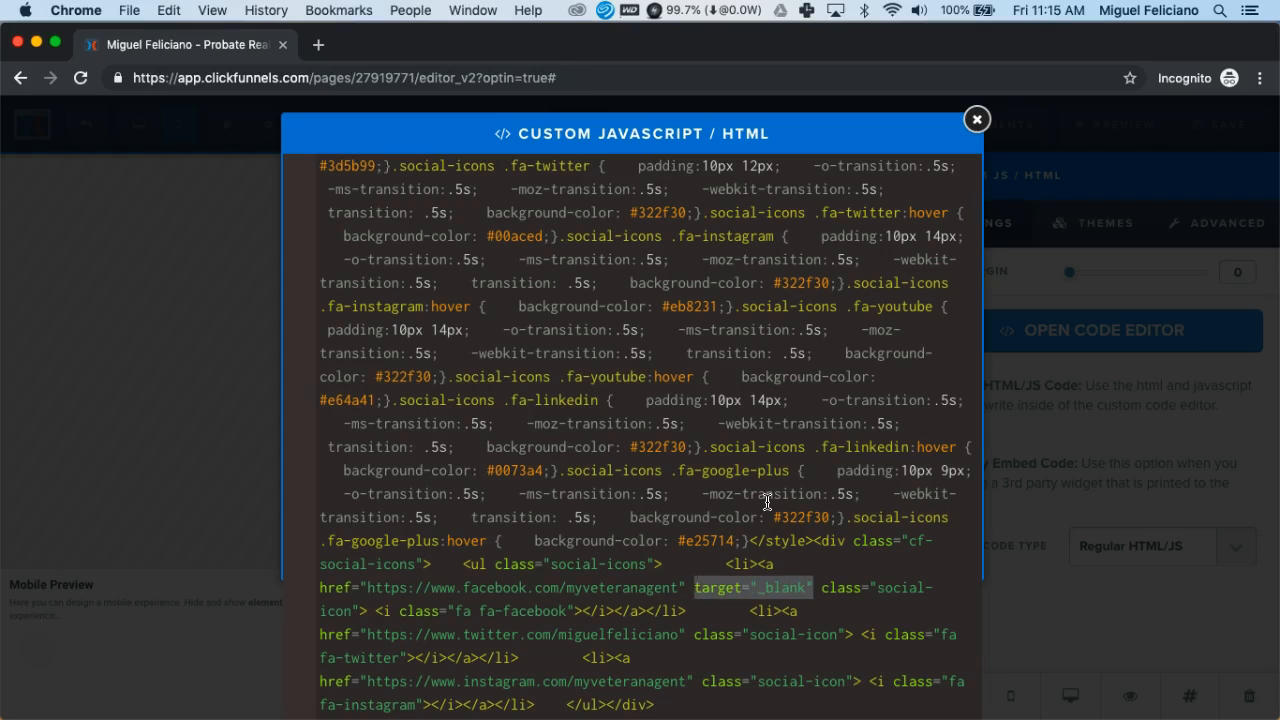
{"action": "left_click", "coordinate": [770, 563]}
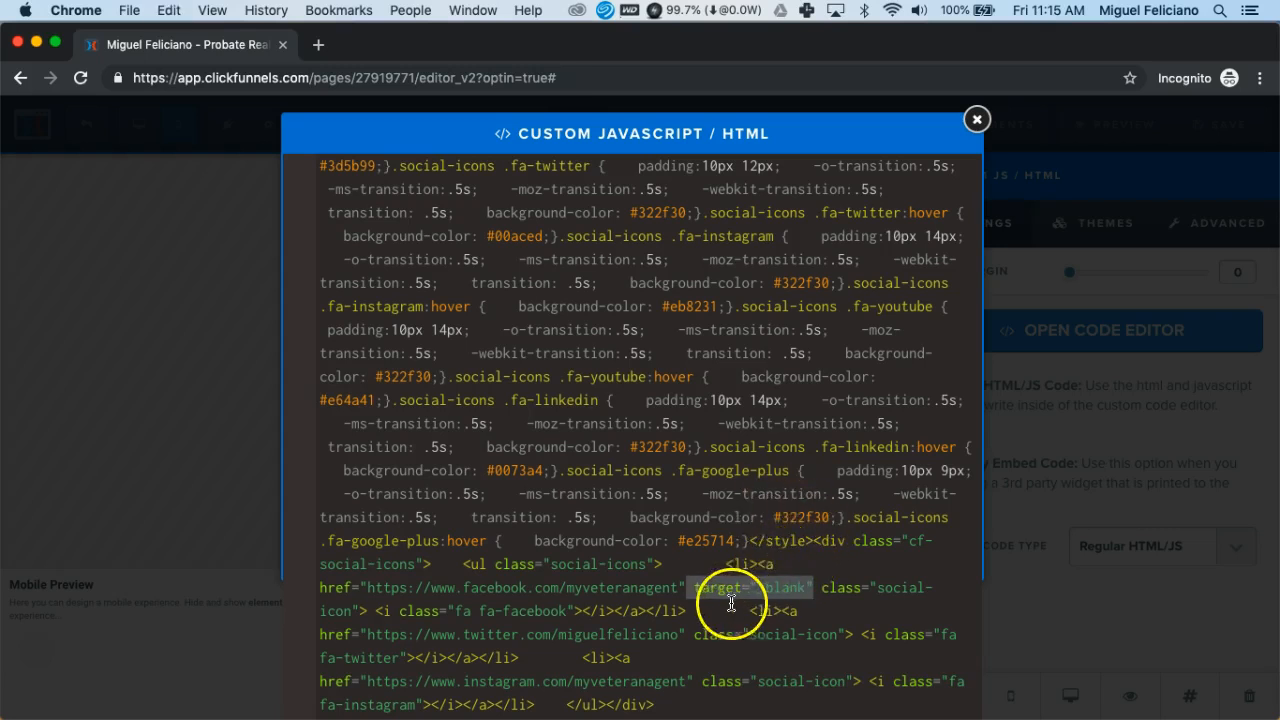
{"action": "left_click", "coordinate": [687, 634]}
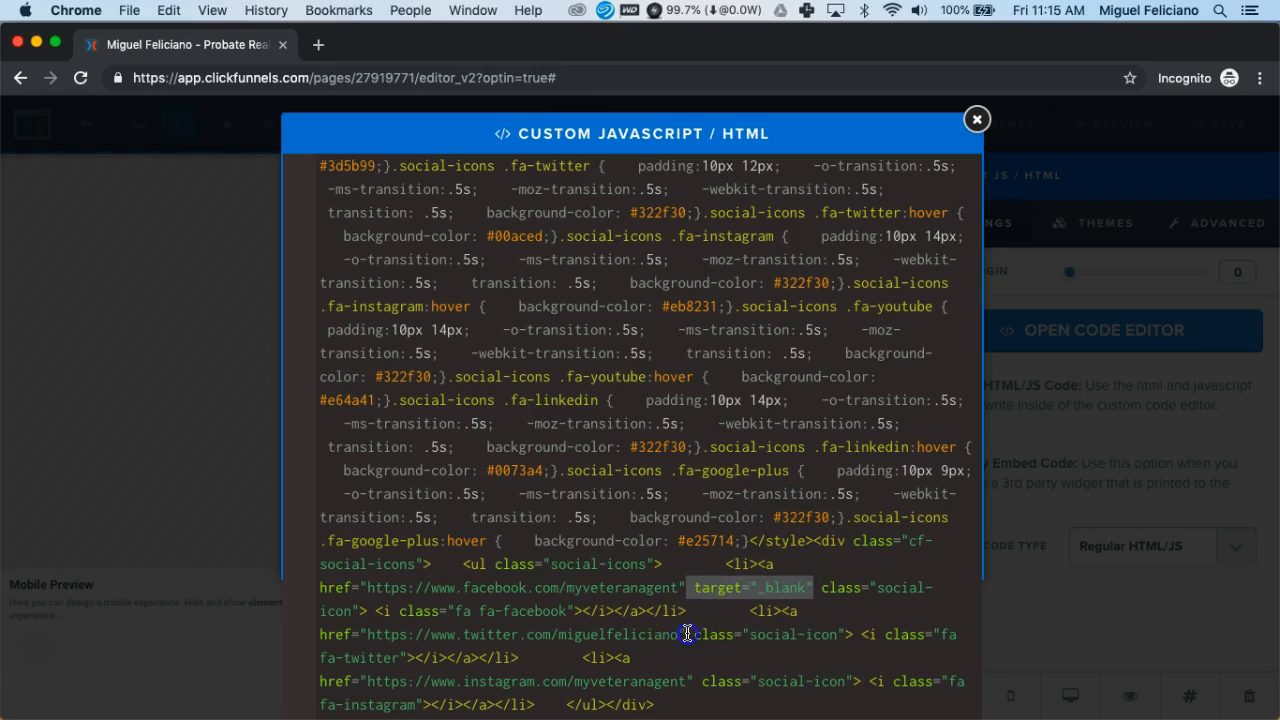
{"action": "type", "text": "target=\"_blank\""}
{"action": "left_click", "coordinate": [697, 682]}
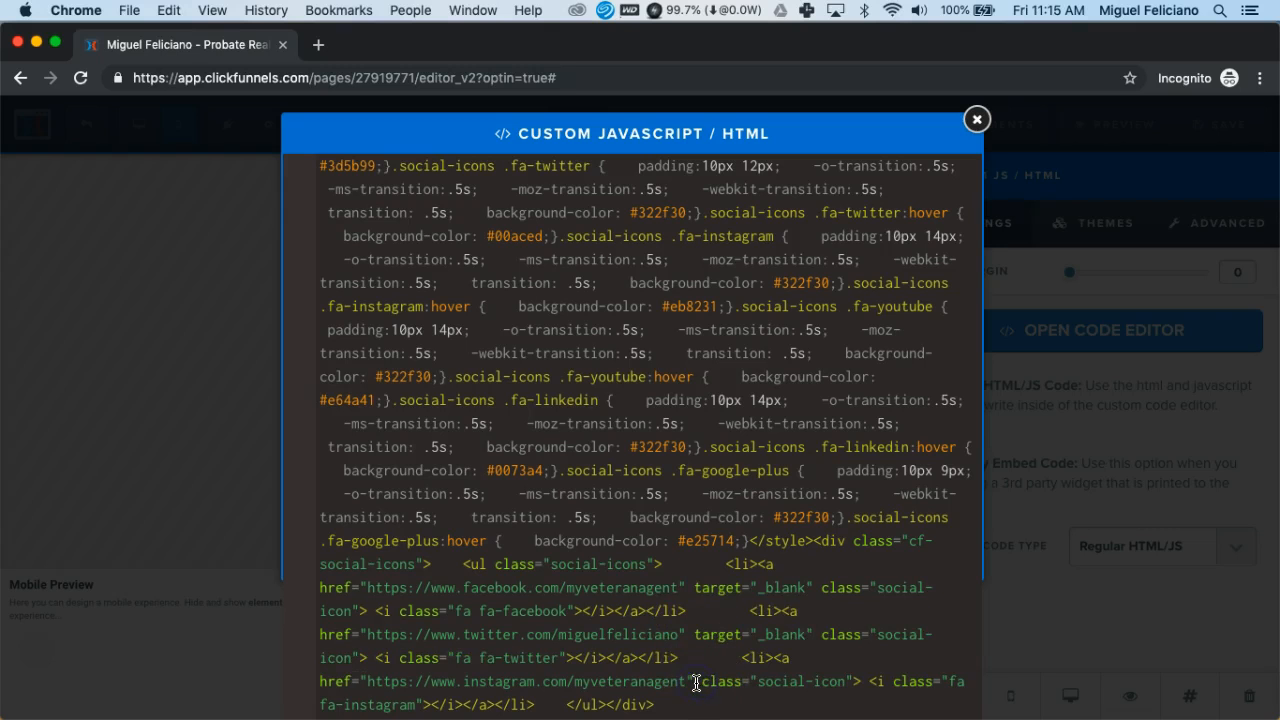
{"action": "type", "text": "target=\"_blank\""}
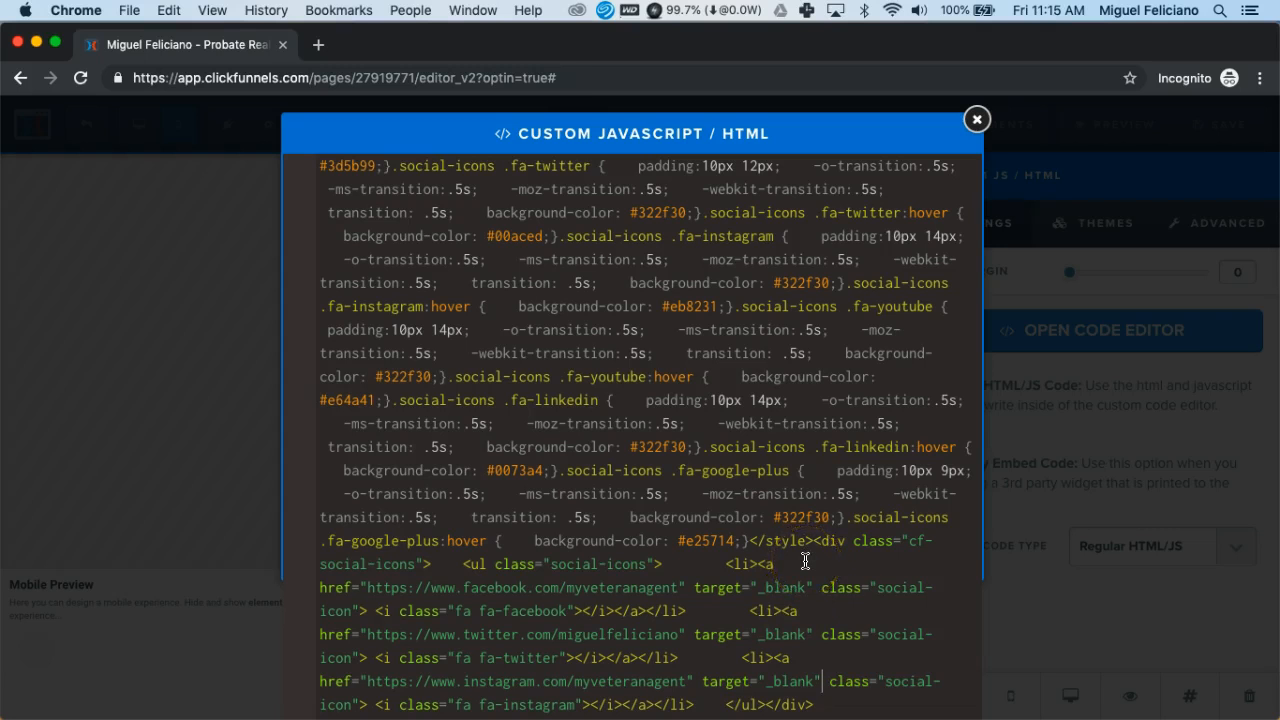
Close the code editor, save the page, and launch the live preview
{"action": "left_click", "coordinate": [976, 121]}
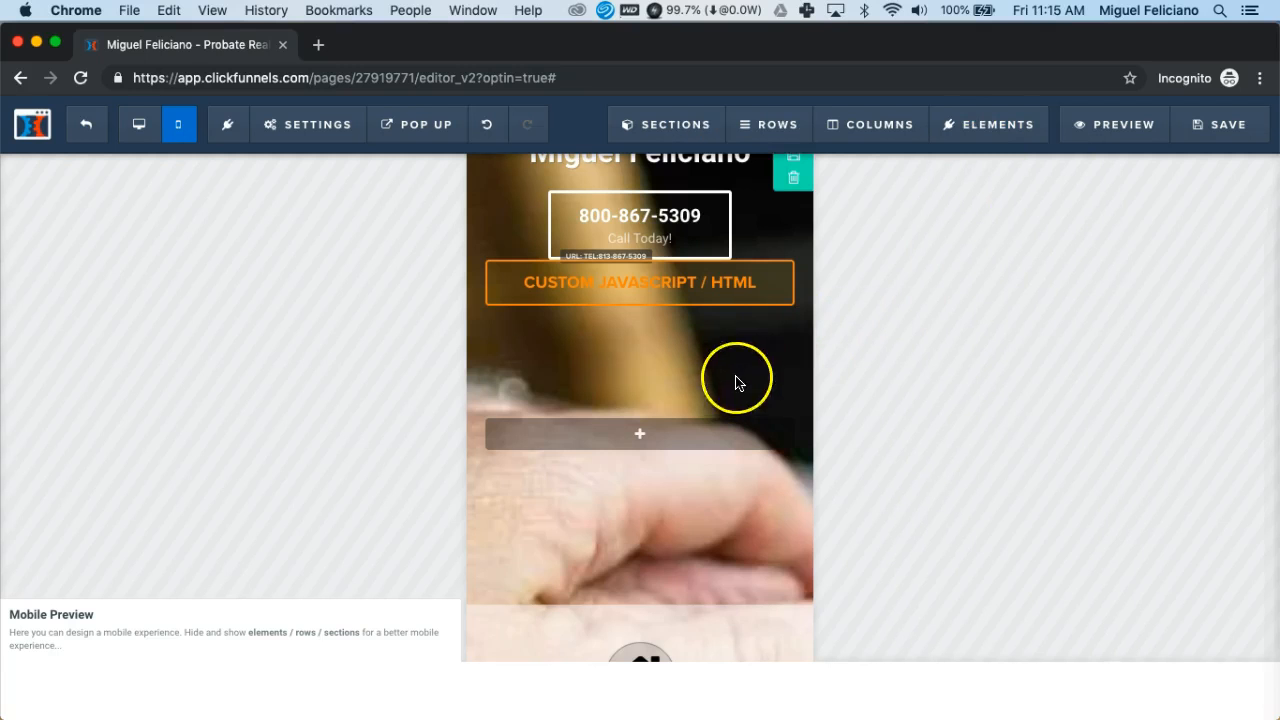
{"action": "left_click", "coordinate": [1221, 126]}
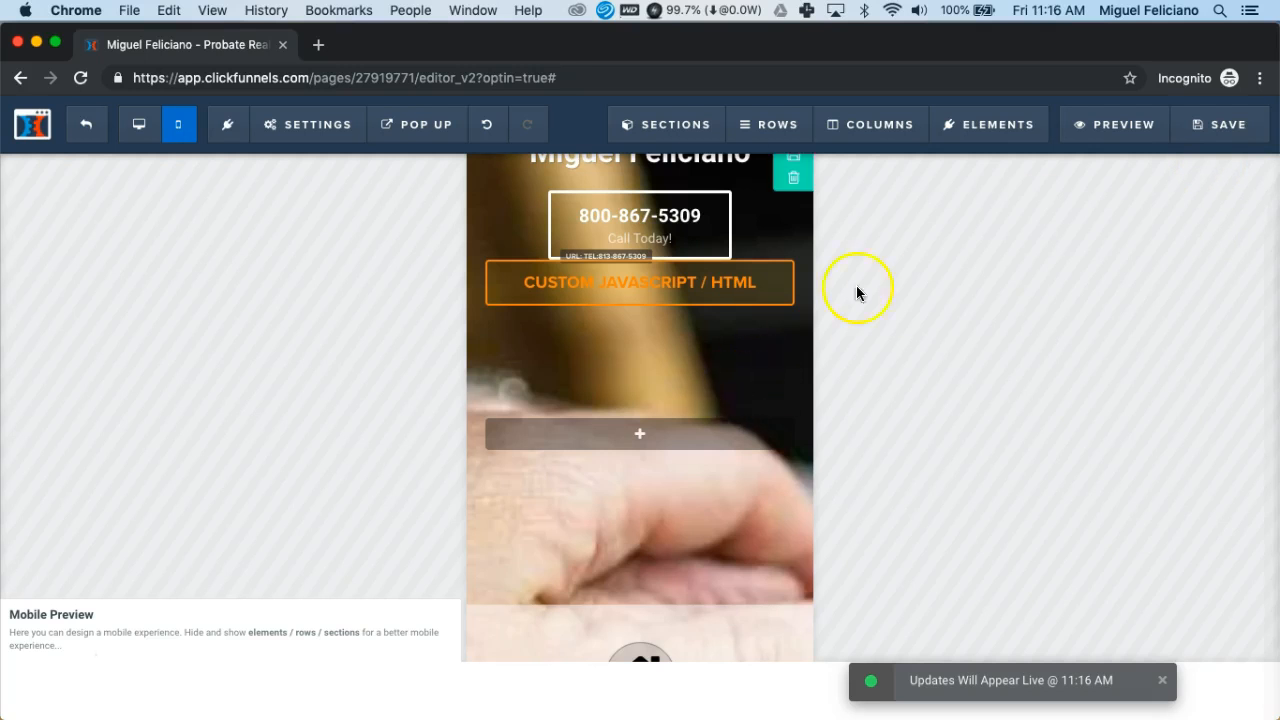
{"action": "left_click", "coordinate": [1113, 128]}
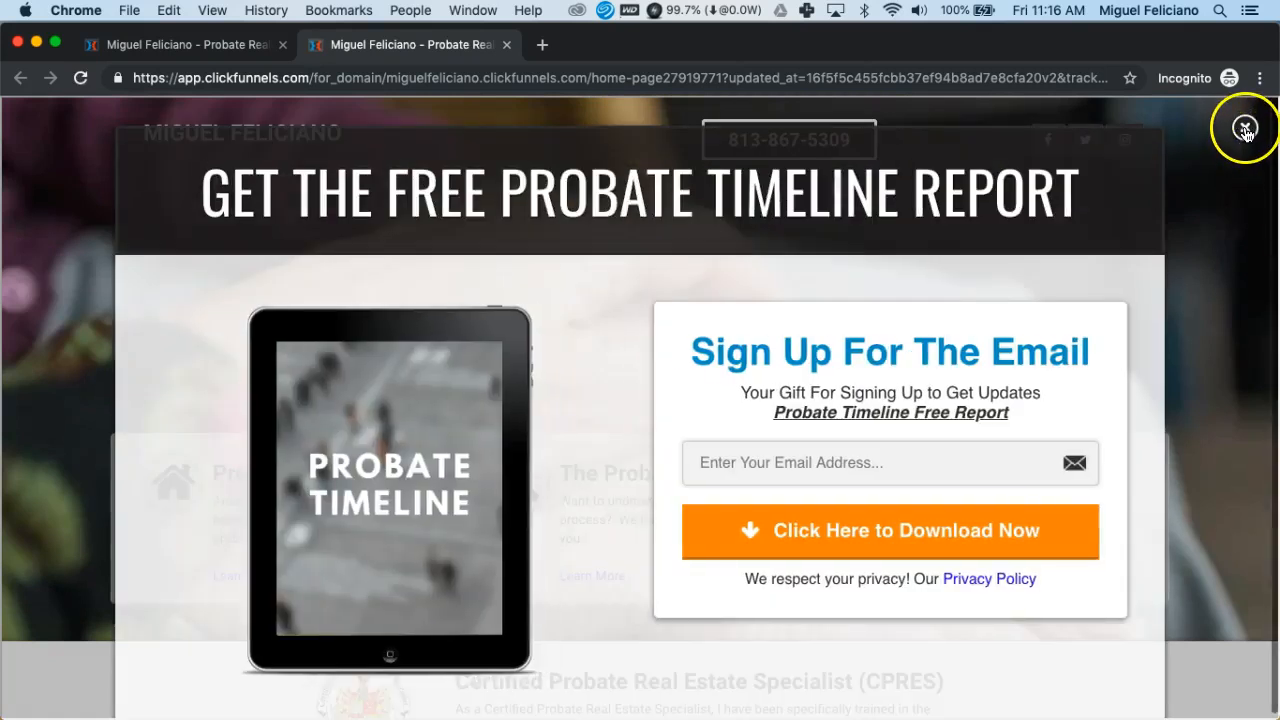
Dismiss the free report popup and narrow the browser to a centred phone-width window
{"action": "left_click", "coordinate": [1245, 130]}
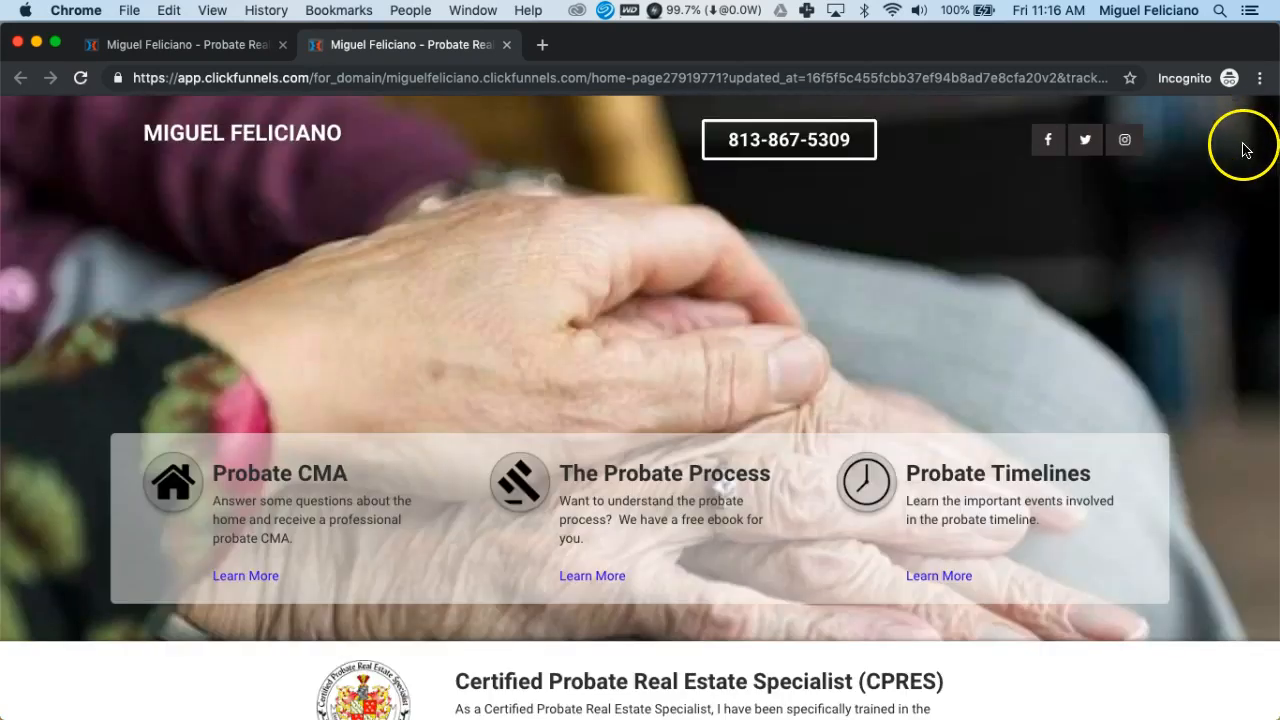
{"action": "left_click_drag", "start_coordinate": [1275, 160], "coordinate": [437, 243]}
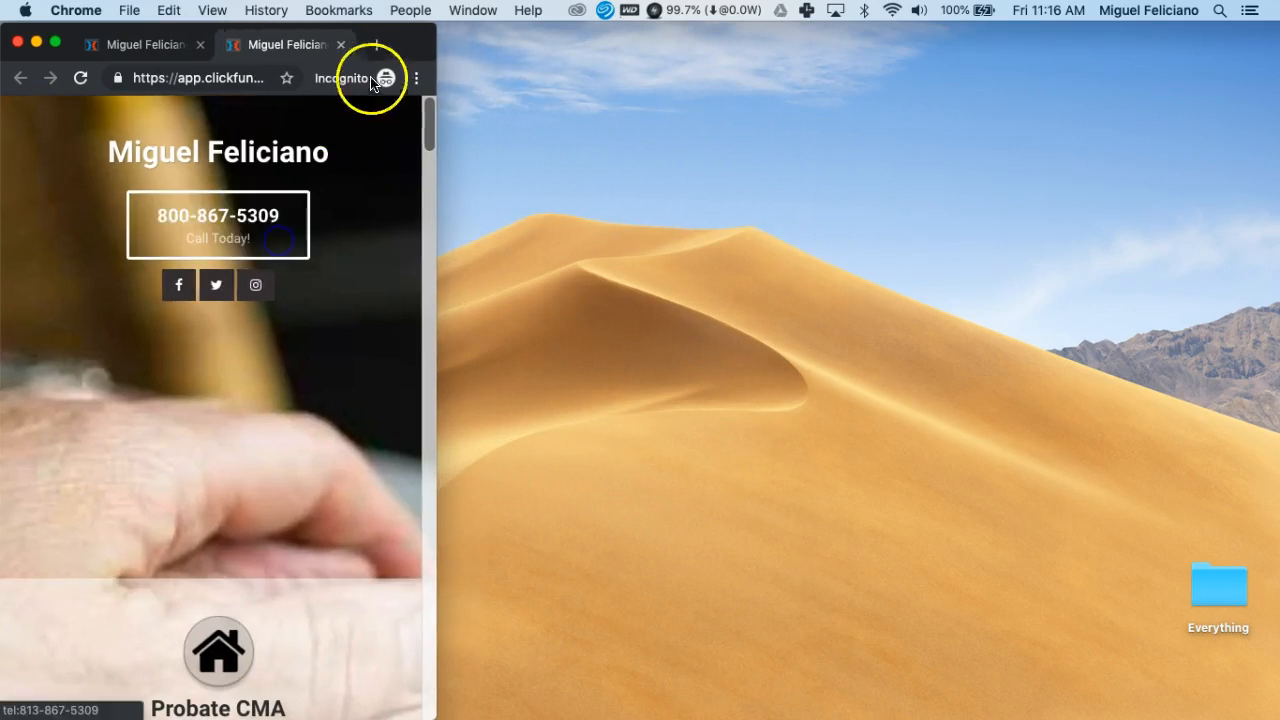
{"action": "left_click_drag", "start_coordinate": [408, 42], "coordinate": [822, 42]}
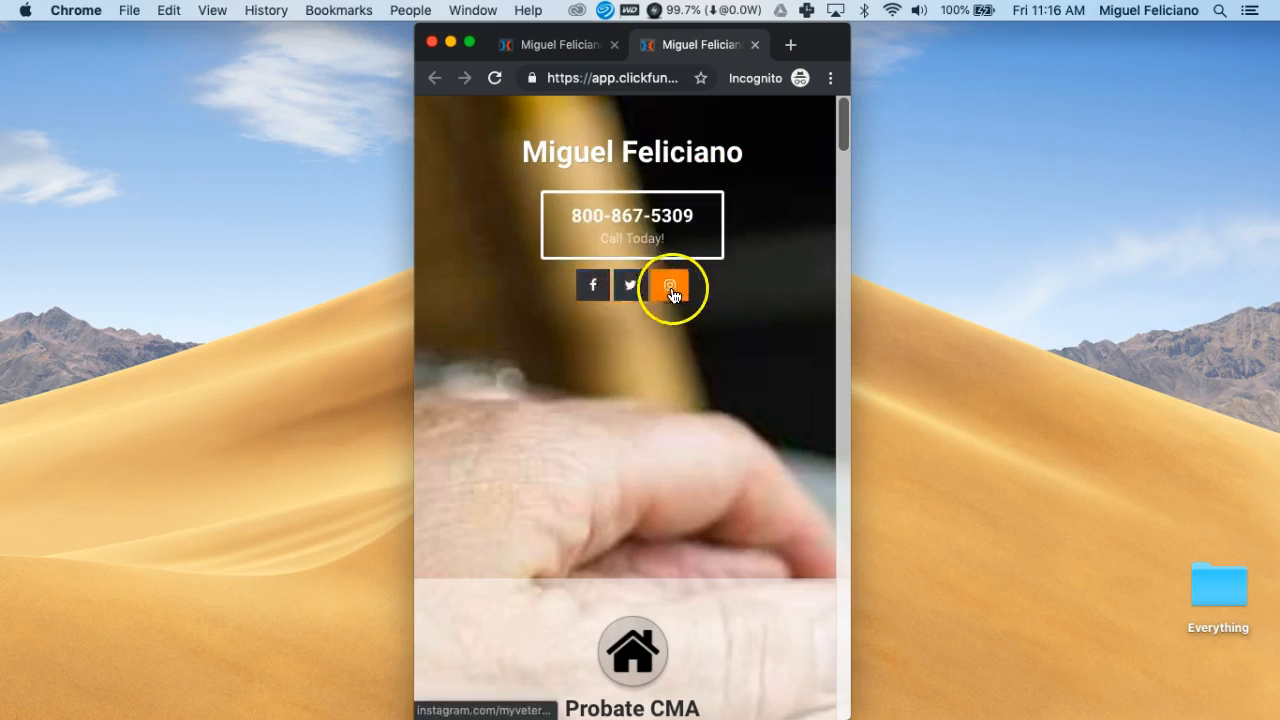
Test the Facebook icon on the live mobile page, then close the Facebook tab
{"action": "left_click", "coordinate": [593, 290]}
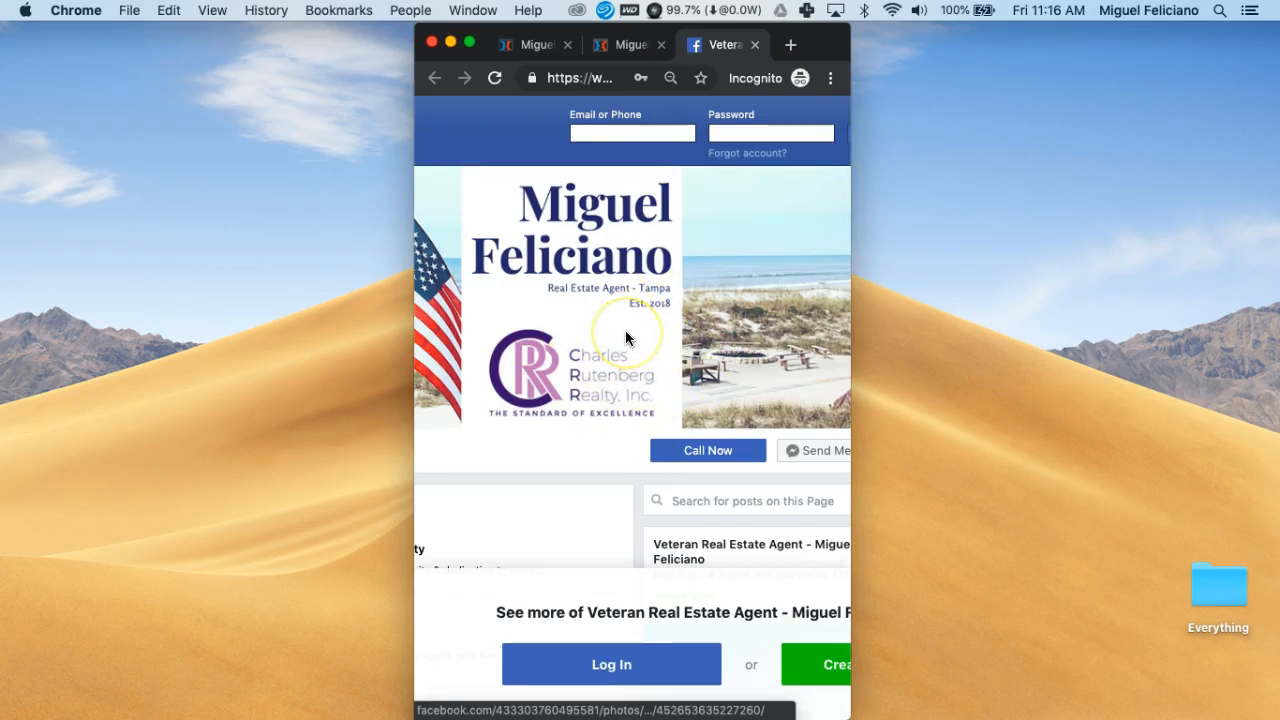
{"action": "scroll", "coordinate": [625, 338], "scroll_direction": "down", "scroll_amount": 5}
{"action": "scroll", "coordinate": [625, 338], "scroll_direction": "down", "scroll_amount": 3}
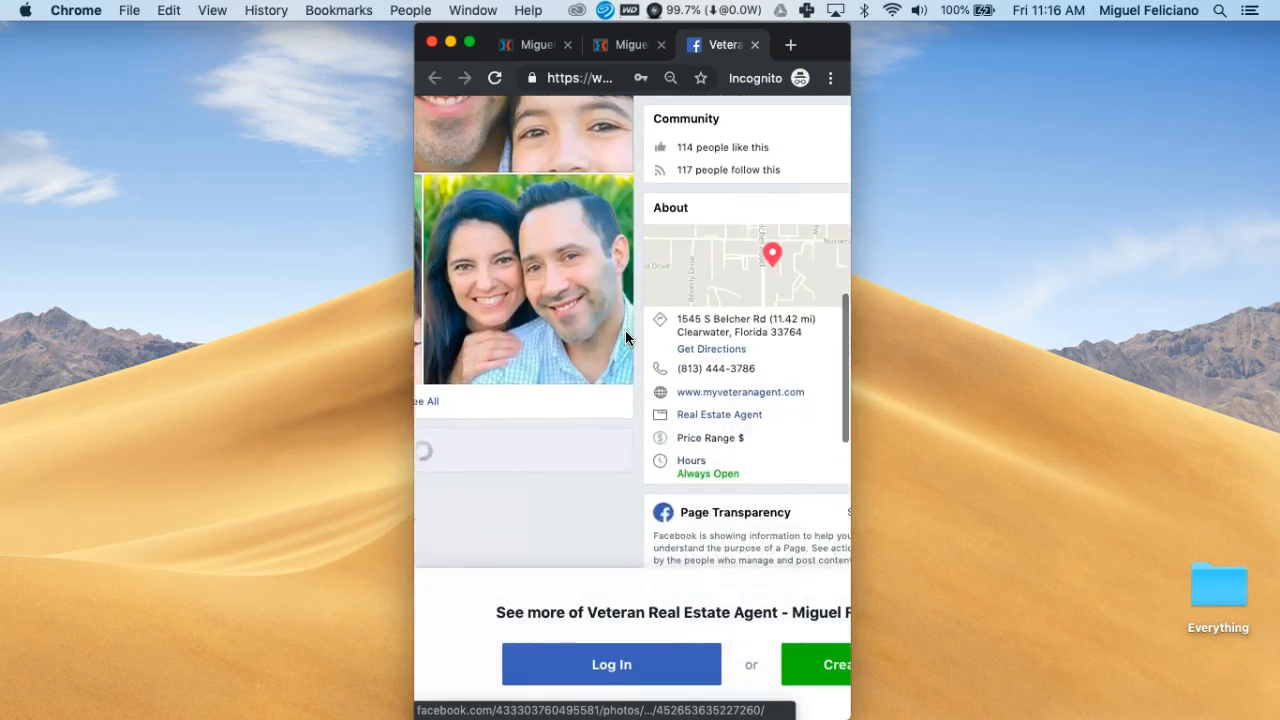
{"action": "scroll", "coordinate": [626, 338], "scroll_direction": "up", "scroll_amount": 6}
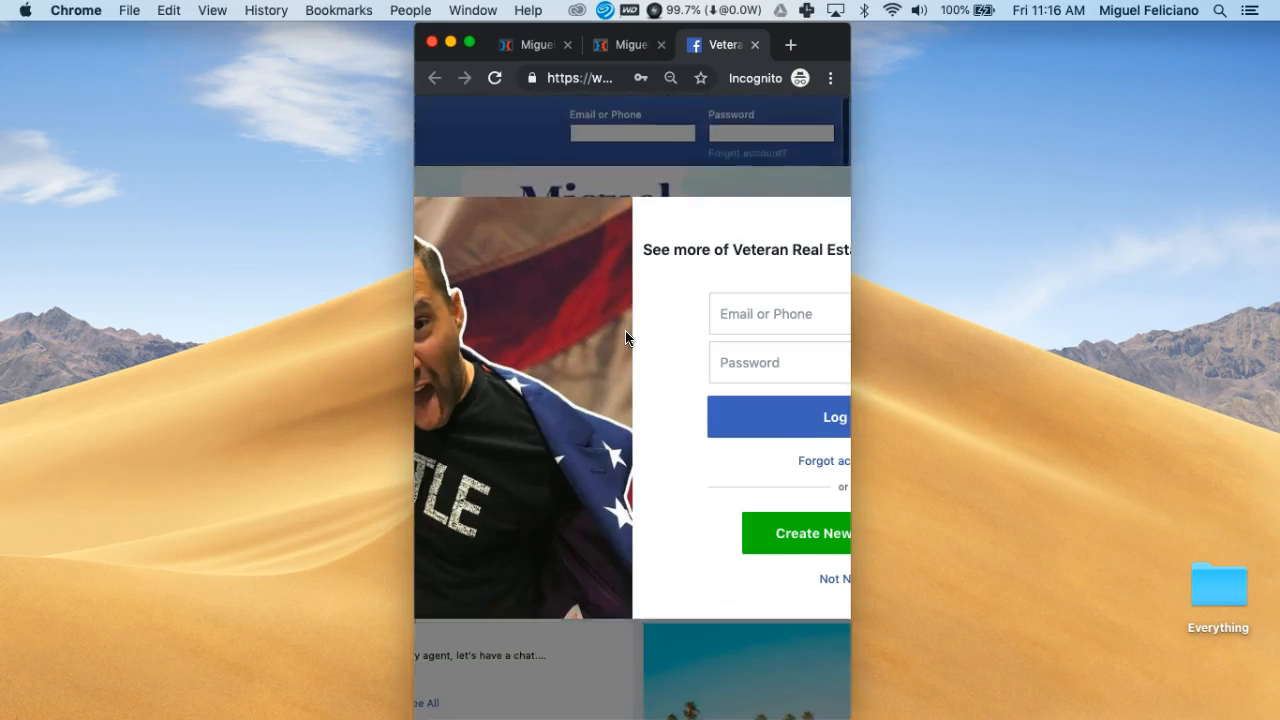
{"action": "left_click", "coordinate": [755, 45]}
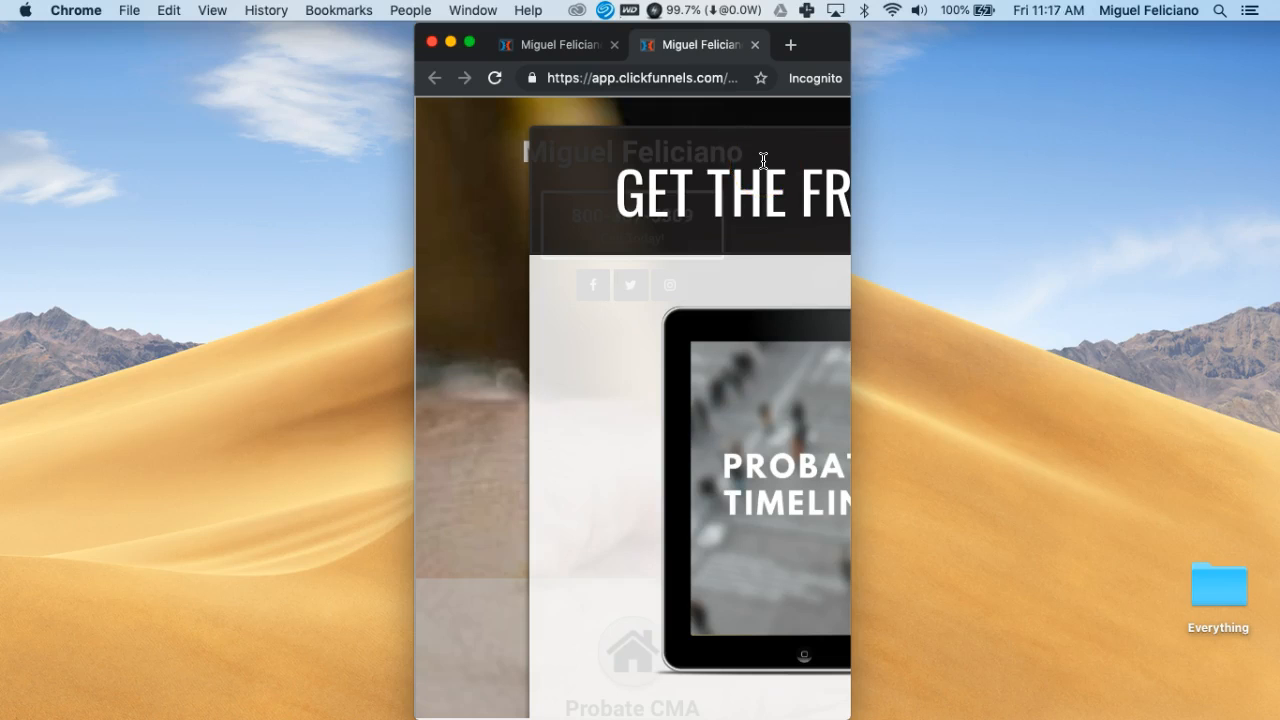
Close the email signup popup, test the Instagram icon, and dismiss Instagram's sign-in prompt
{"action": "left_click", "coordinate": [729, 246]}
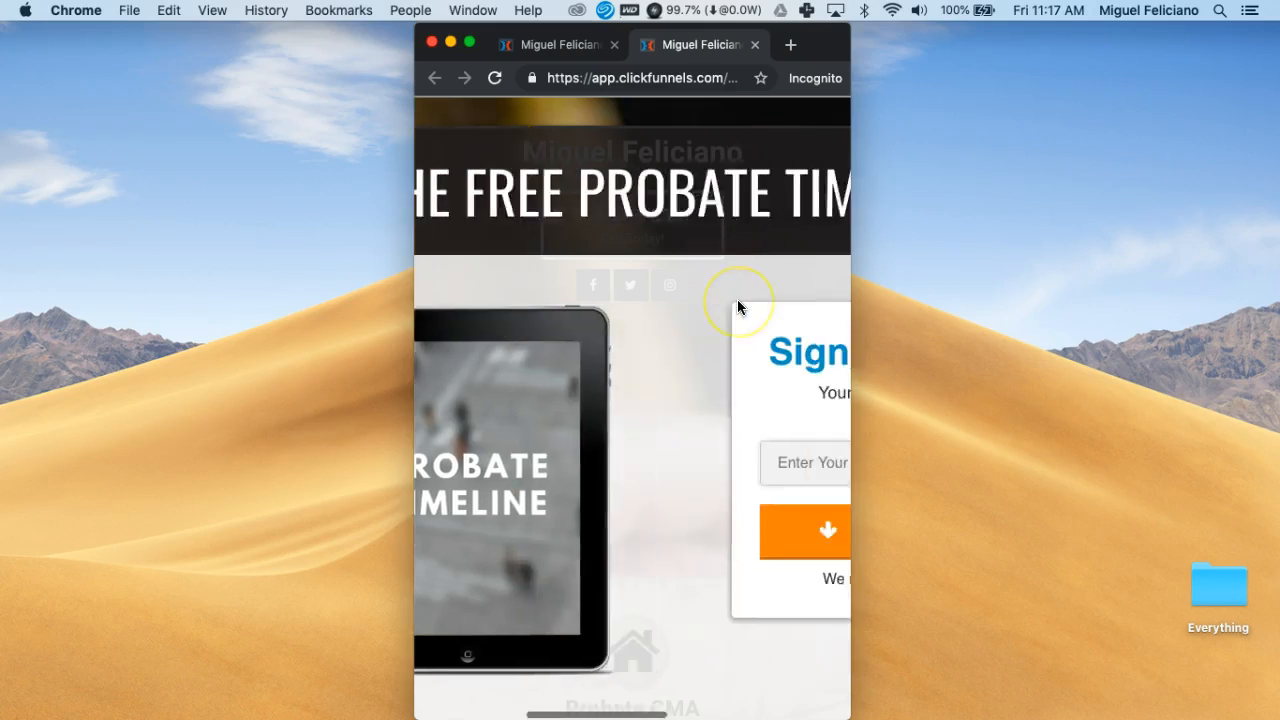
{"action": "scroll", "coordinate": [737, 300], "scroll_direction": "right", "scroll_amount": 3}
{"action": "scroll", "coordinate": [737, 300], "scroll_direction": "left", "scroll_amount": 1}
{"action": "scroll", "coordinate": [737, 300], "scroll_direction": "right", "scroll_amount": 1}
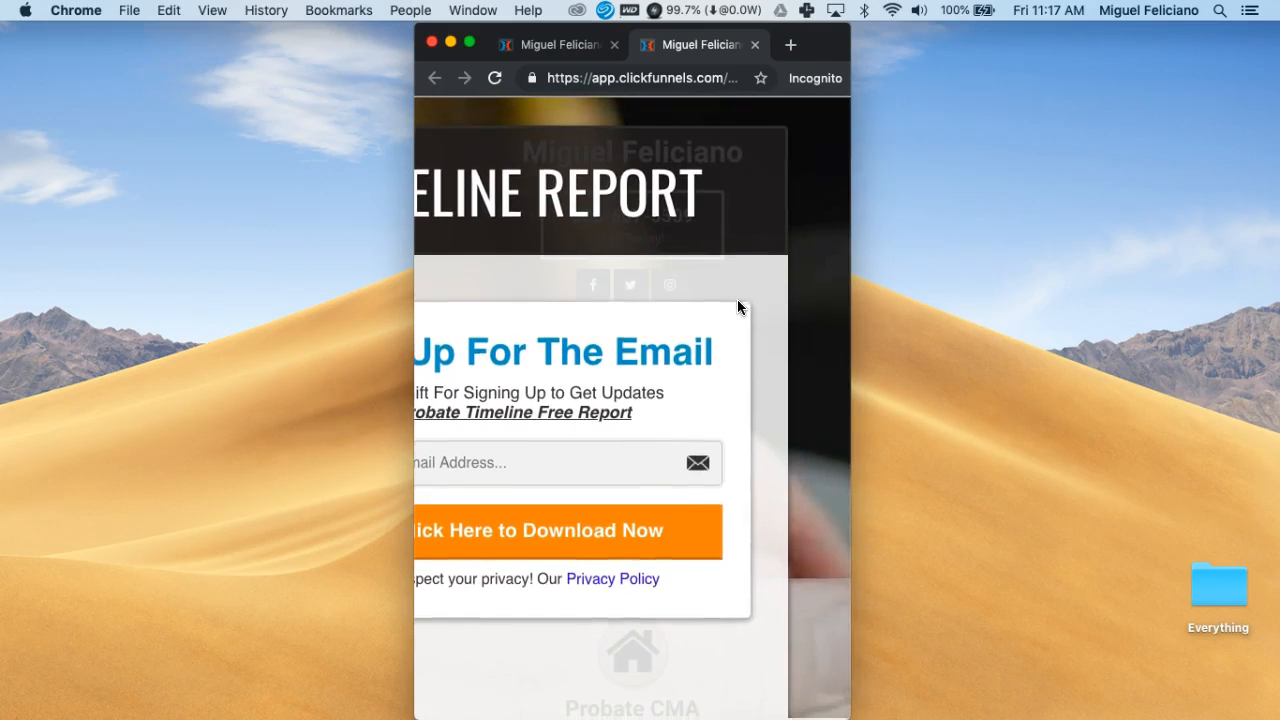
{"action": "scroll", "coordinate": [737, 300], "scroll_direction": "right", "scroll_amount": 2}
{"action": "left_click", "coordinate": [814, 128]}
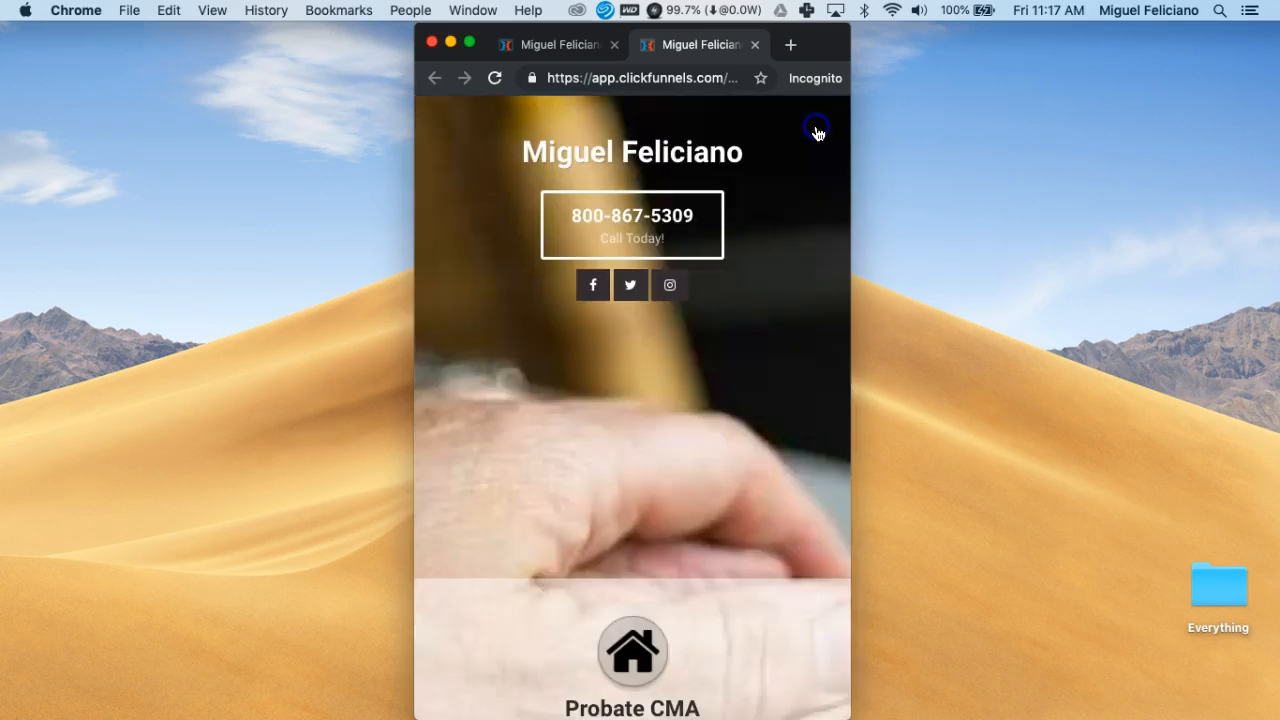
{"action": "left_click", "coordinate": [669, 287]}
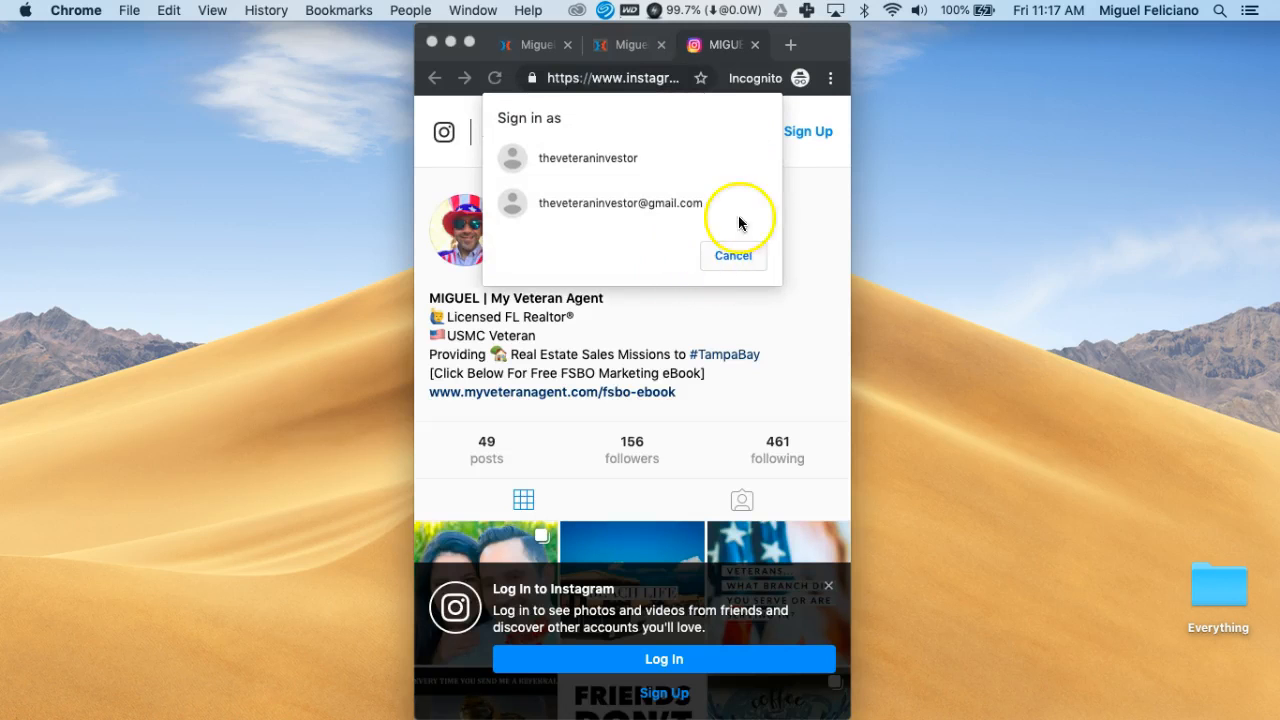
{"action": "left_click", "coordinate": [733, 255]}
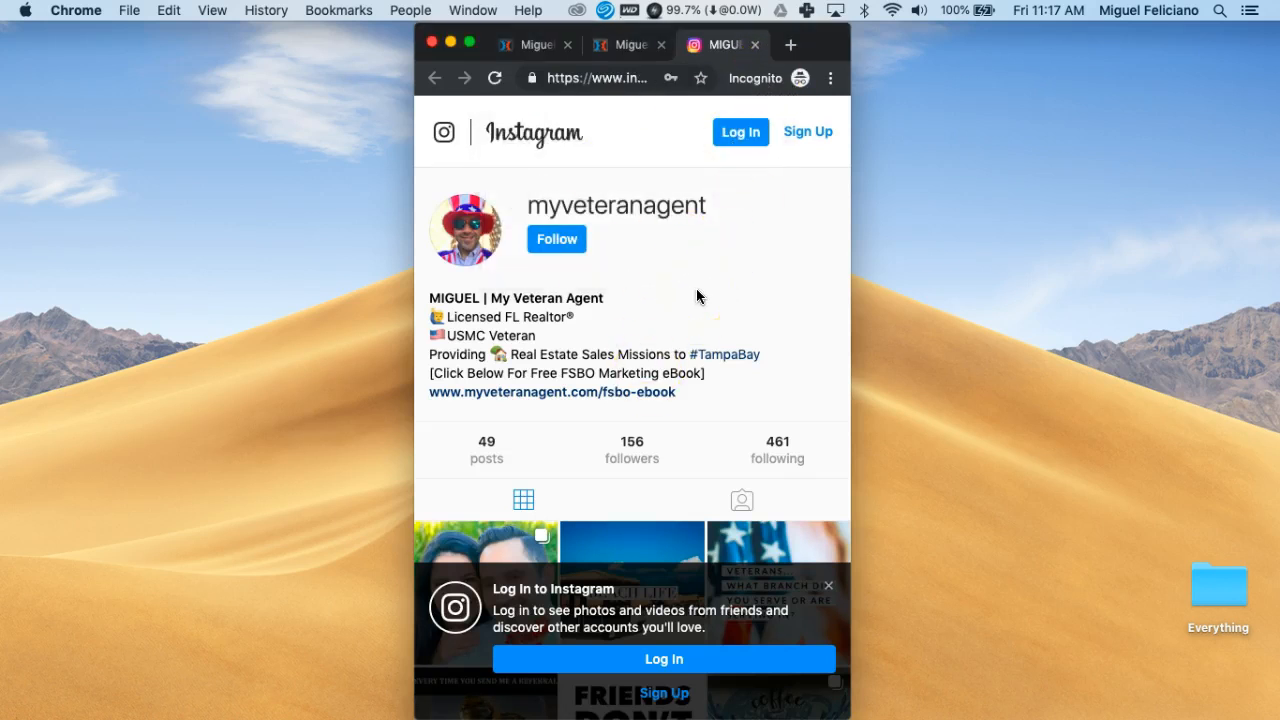
Close the Instagram tab and scroll through the live page at mobile width
{"action": "left_click", "coordinate": [756, 45]}
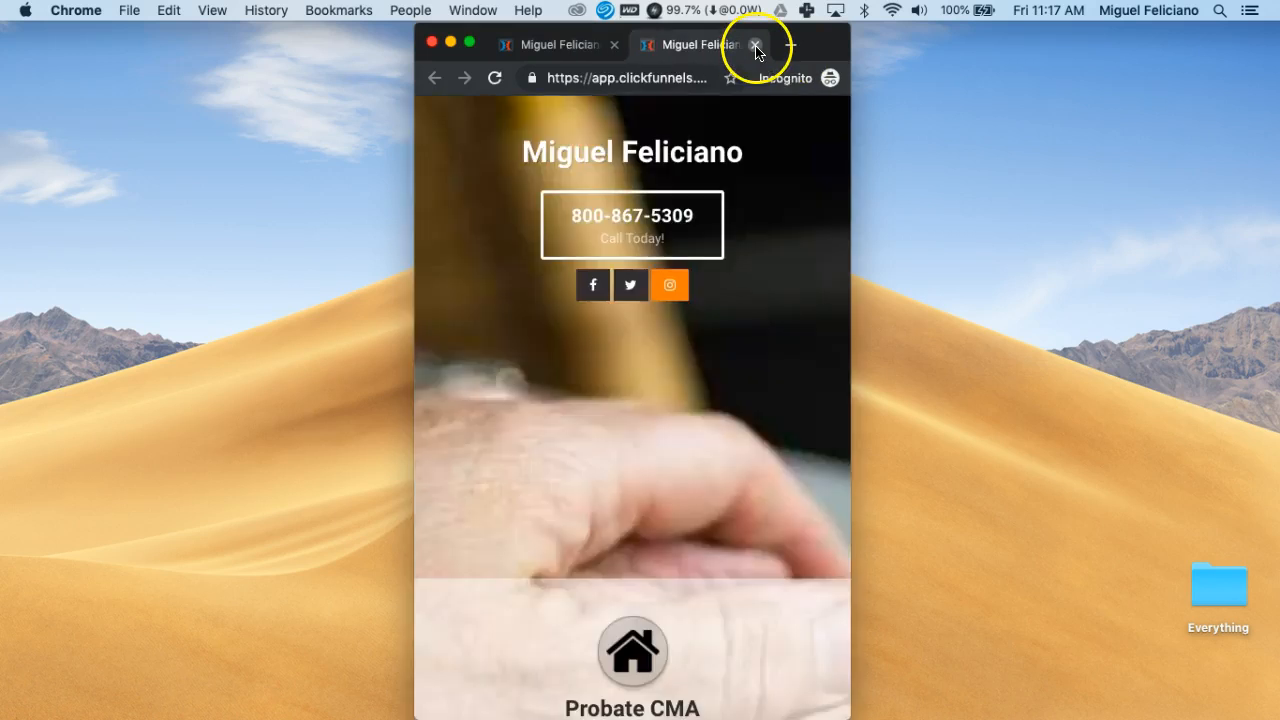
{"action": "scroll", "coordinate": [748, 394], "scroll_direction": "down", "scroll_amount": 10}
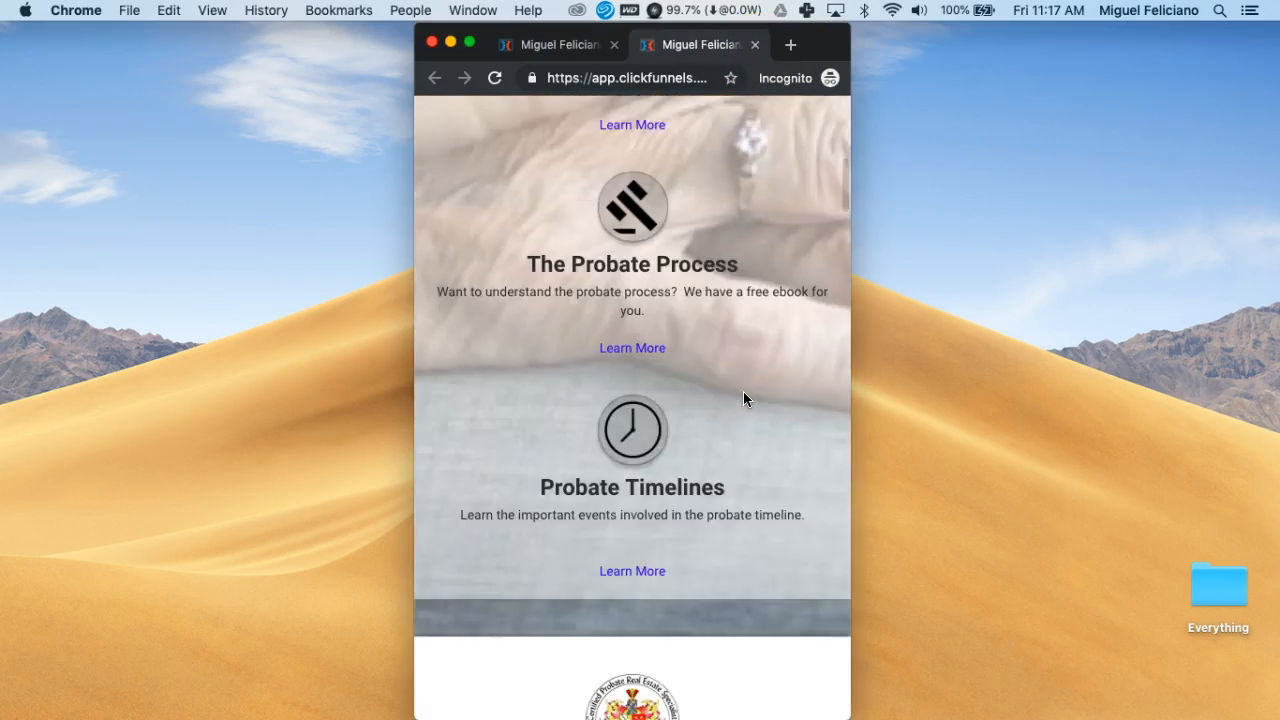
{"action": "scroll", "coordinate": [746, 397], "scroll_direction": "down", "scroll_amount": 2}
{"action": "scroll", "coordinate": [746, 397], "scroll_direction": "up", "scroll_amount": 9}
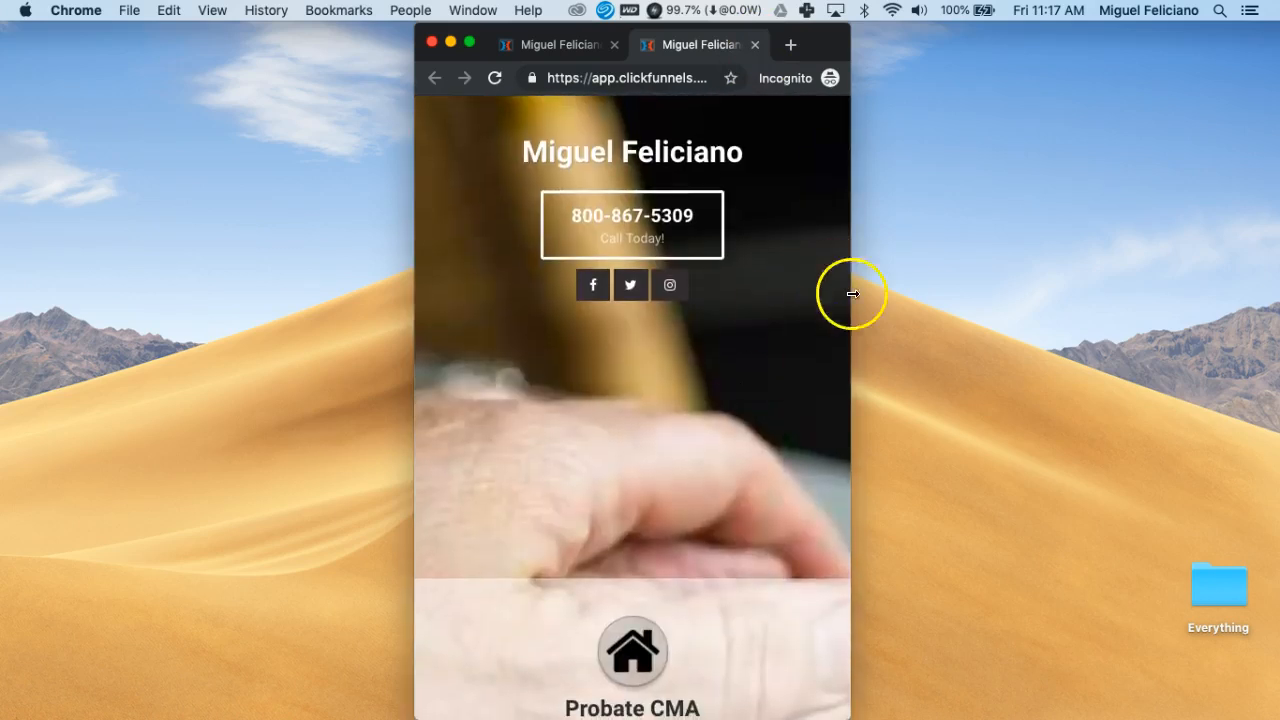
Stretch the browser to full desktop width to check the layout, then close the live page
{"action": "left_click_drag", "start_coordinate": [851, 322], "coordinate": [1276, 289]}
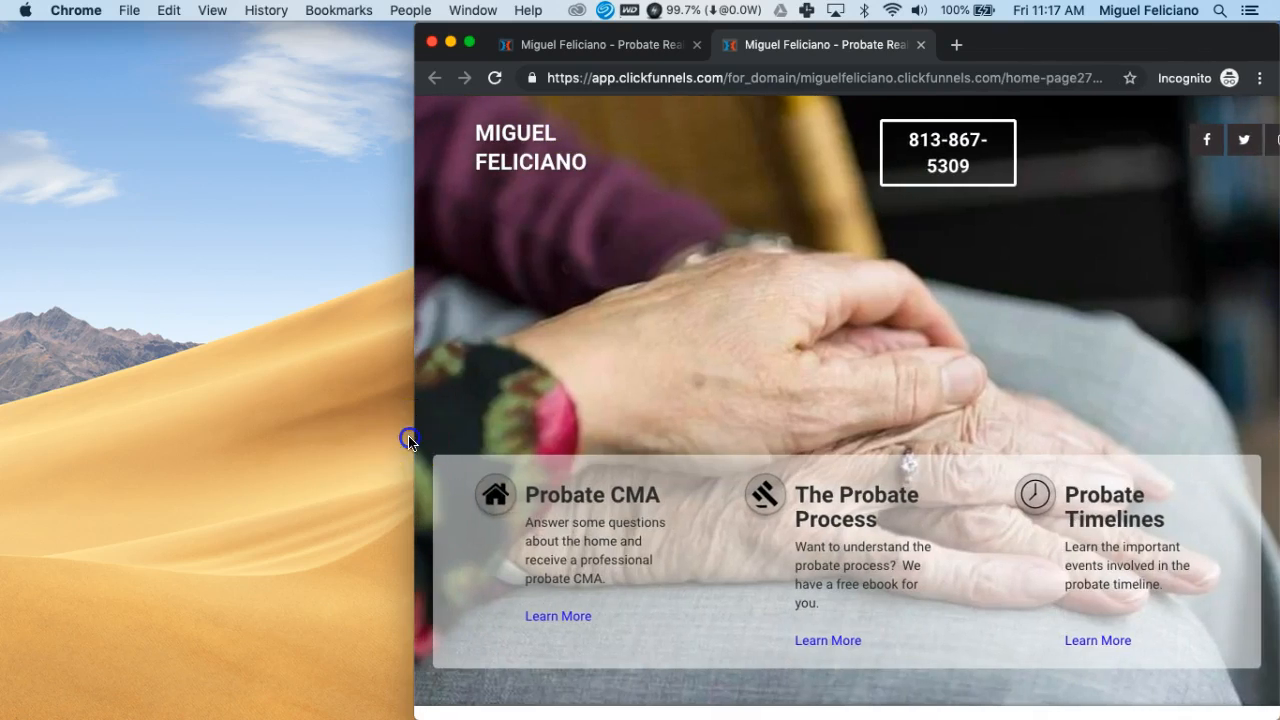
{"action": "left_click", "coordinate": [347, 422]}
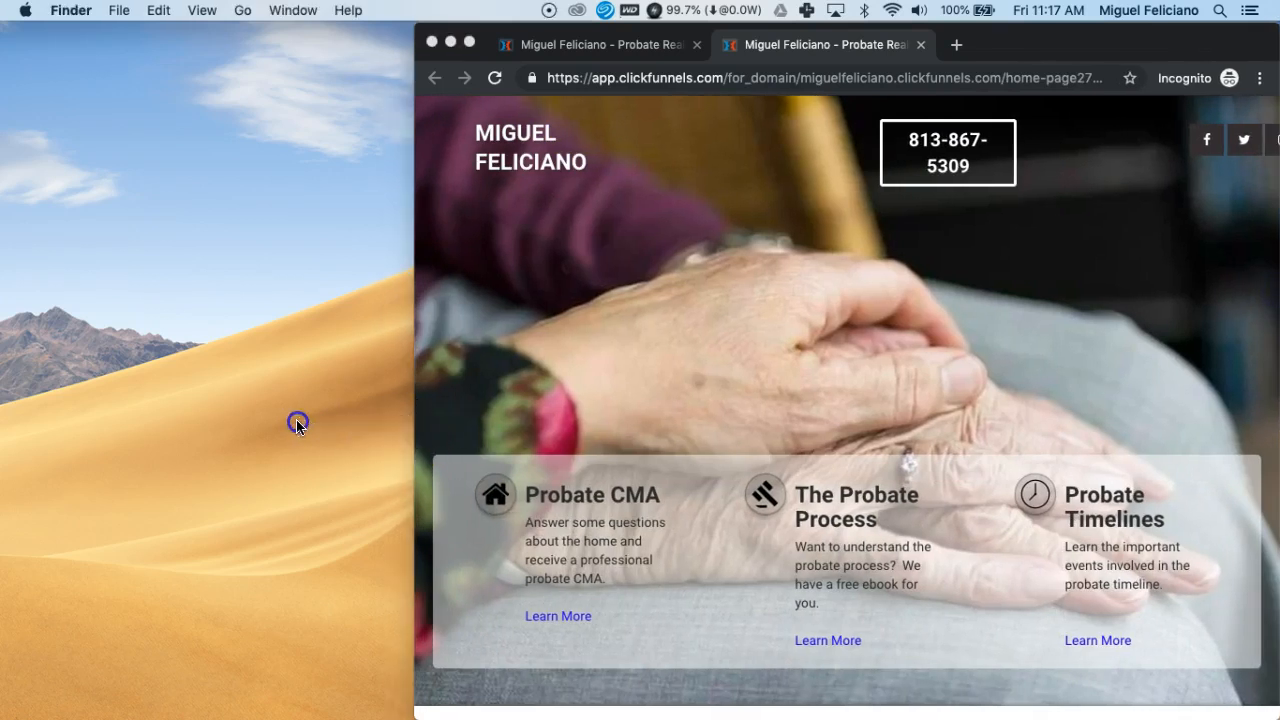
{"action": "left_click", "coordinate": [446, 388]}
{"action": "left_click_drag", "start_coordinate": [358, 378], "coordinate": [9, 349]}
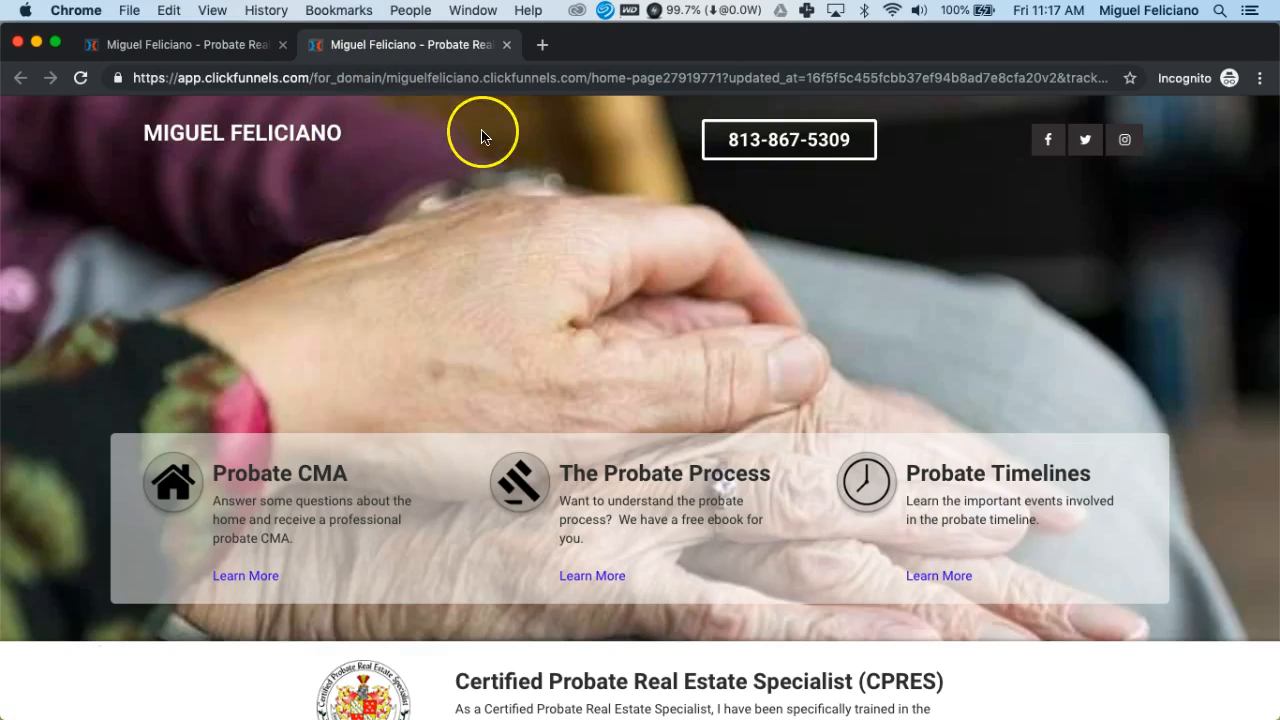
{"action": "key", "text": "super+w"}
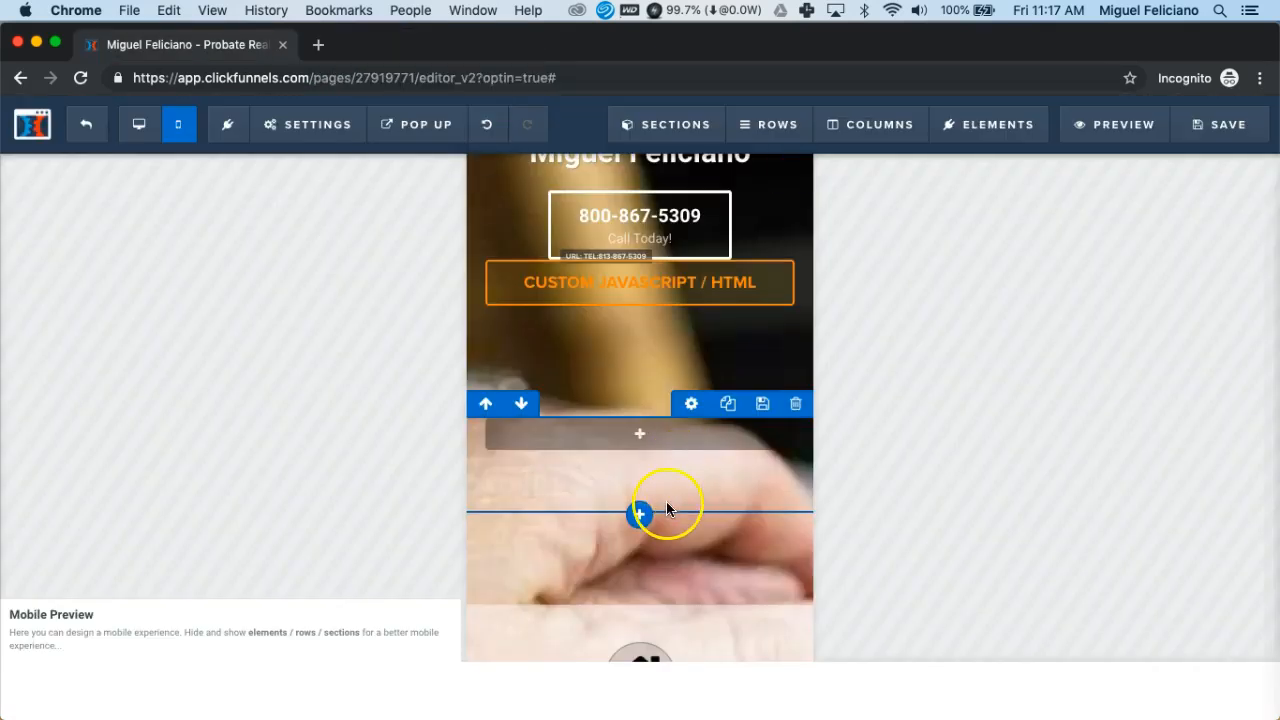
Scroll the mobile preview down to the 'What Is A Probate CMA Report?' section
{"action": "scroll", "coordinate": [666, 505], "scroll_direction": "down", "scroll_amount": 10}
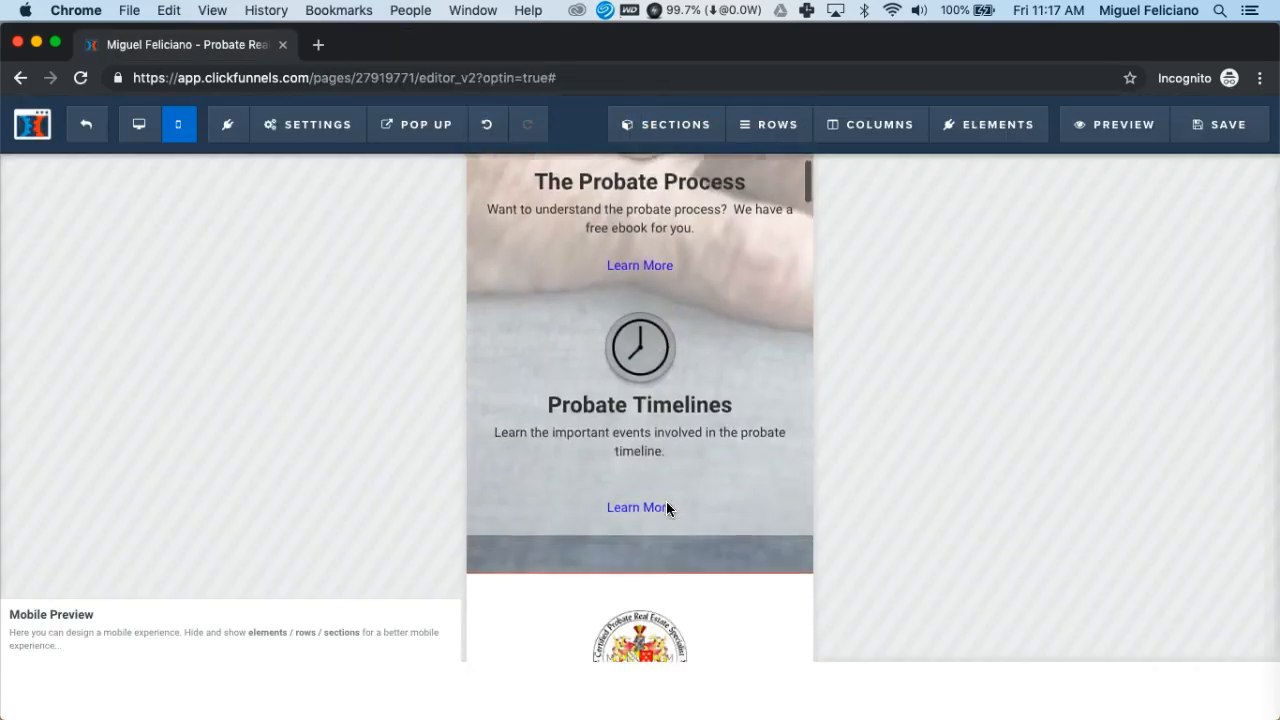
{"action": "scroll", "coordinate": [667, 508], "scroll_direction": "down", "scroll_amount": 10}
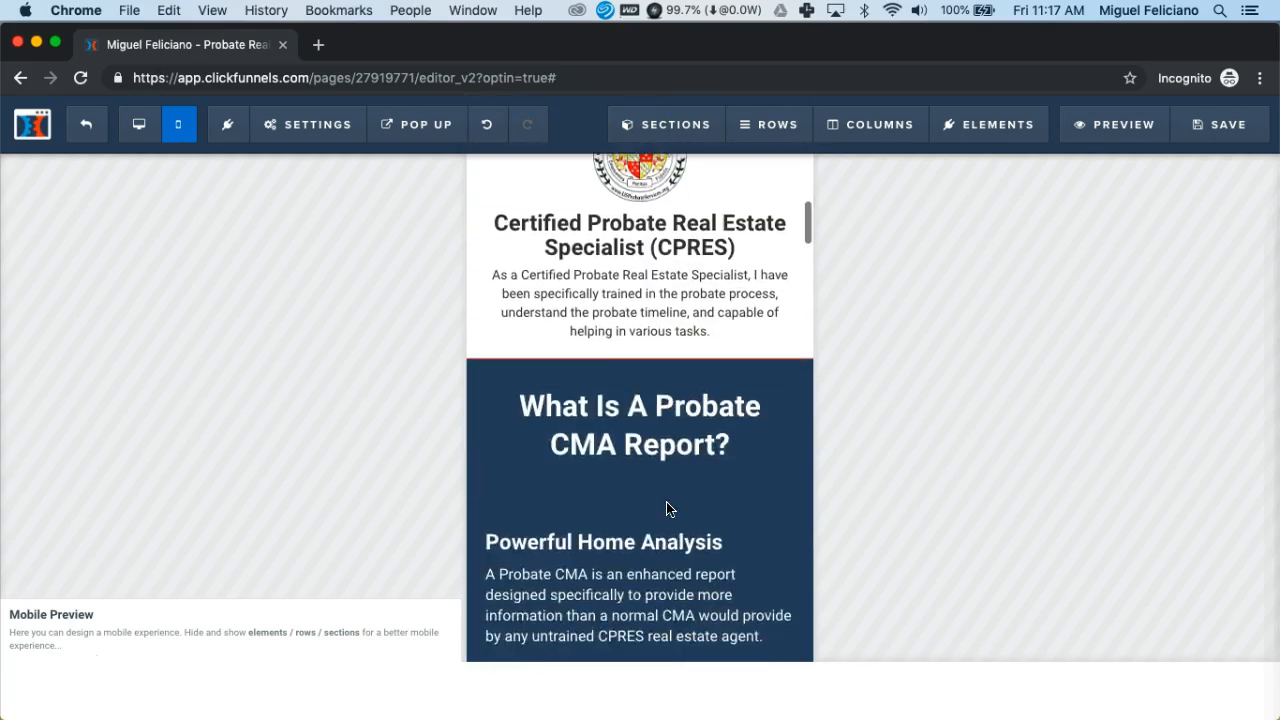
{"action": "scroll", "coordinate": [667, 509], "scroll_direction": "down", "scroll_amount": 10}
{"action": "scroll", "coordinate": [667, 509], "scroll_direction": "down", "scroll_amount": 1}
{"action": "scroll", "coordinate": [667, 509], "scroll_direction": "down", "scroll_amount": 4}
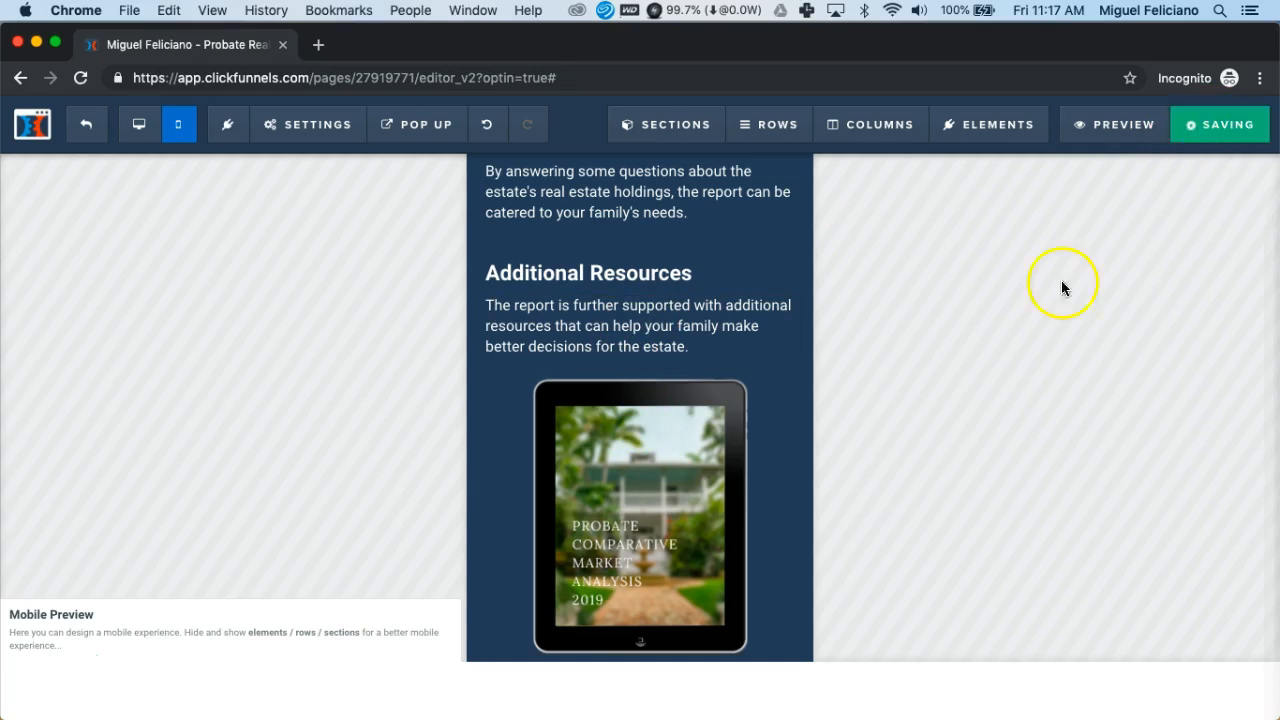
{"action": "scroll", "coordinate": [700, 350], "scroll_direction": "up", "scroll_amount": 5}
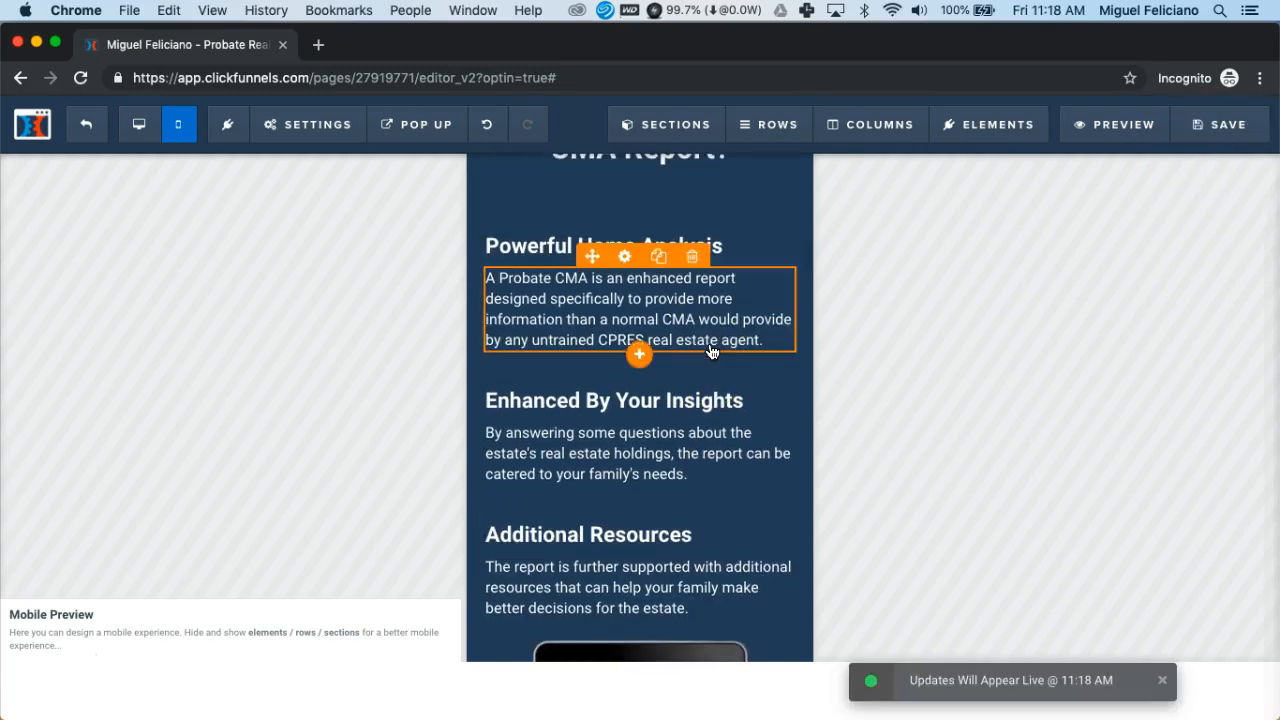
{"action": "scroll", "coordinate": [711, 351], "scroll_direction": "up", "scroll_amount": 2}
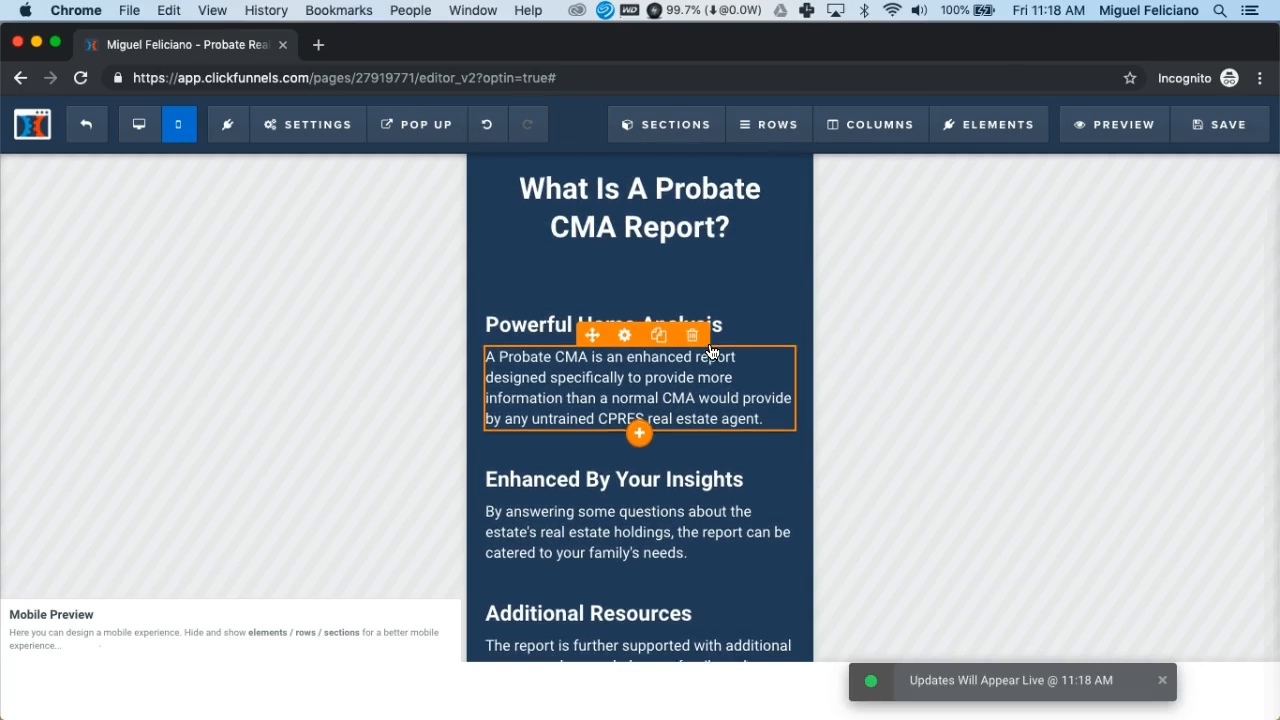
In Desktop view, select all text of the 'Enhanced By Your Answers to Our Quiz' heading for copying
{"action": "scroll", "coordinate": [711, 351], "scroll_direction": "up", "scroll_amount": 2}
{"action": "scroll", "coordinate": [711, 351], "scroll_direction": "down", "scroll_amount": 2}
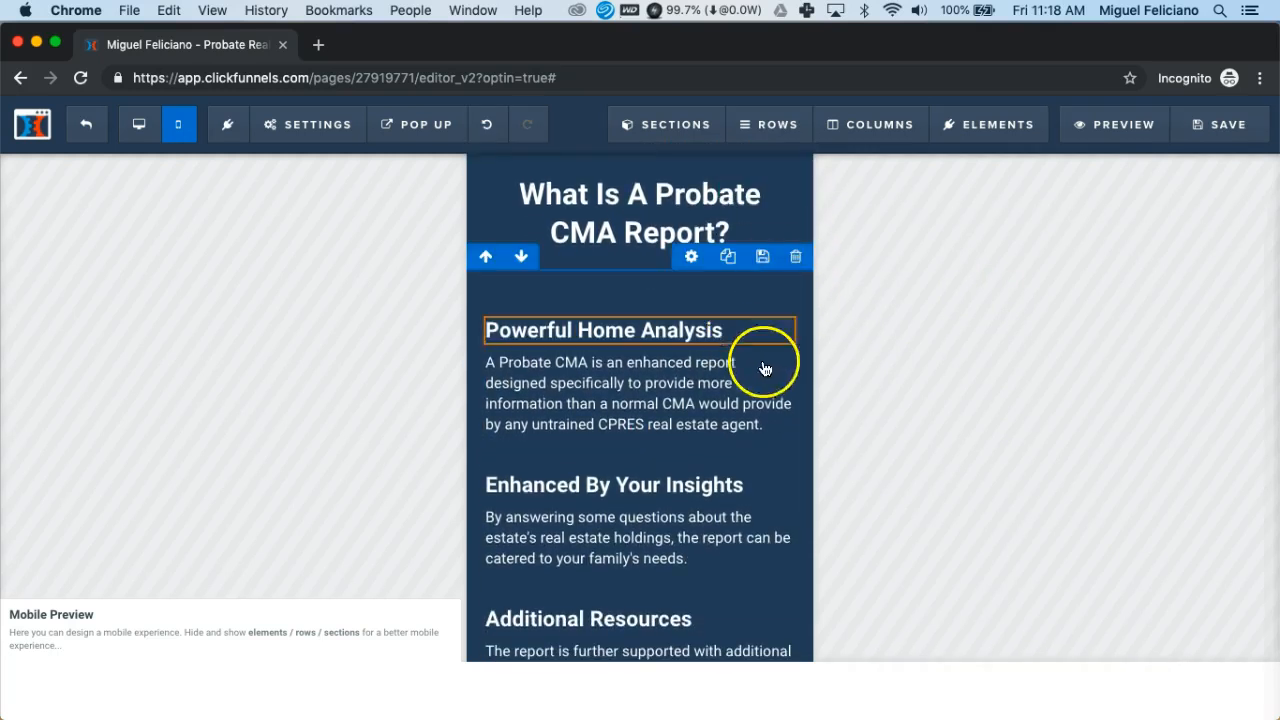
{"action": "left_click", "coordinate": [140, 128]}
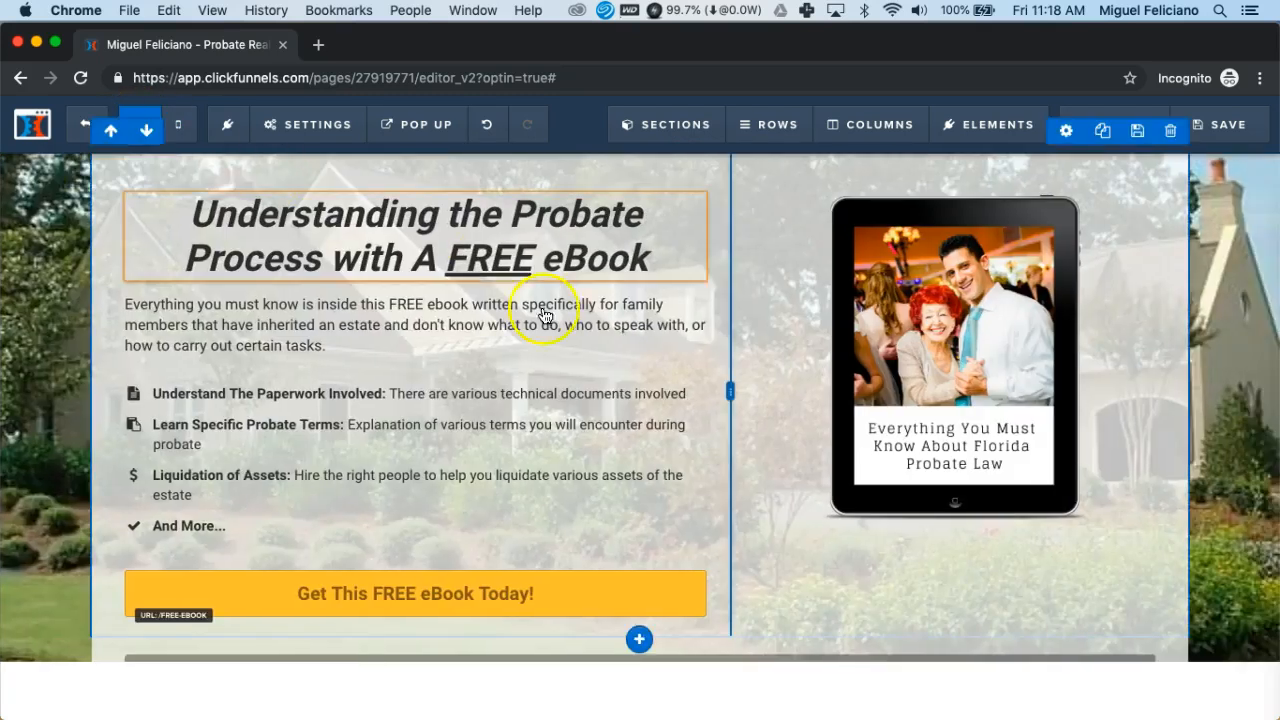
{"action": "scroll", "coordinate": [565, 330], "scroll_direction": "up", "scroll_amount": 10}
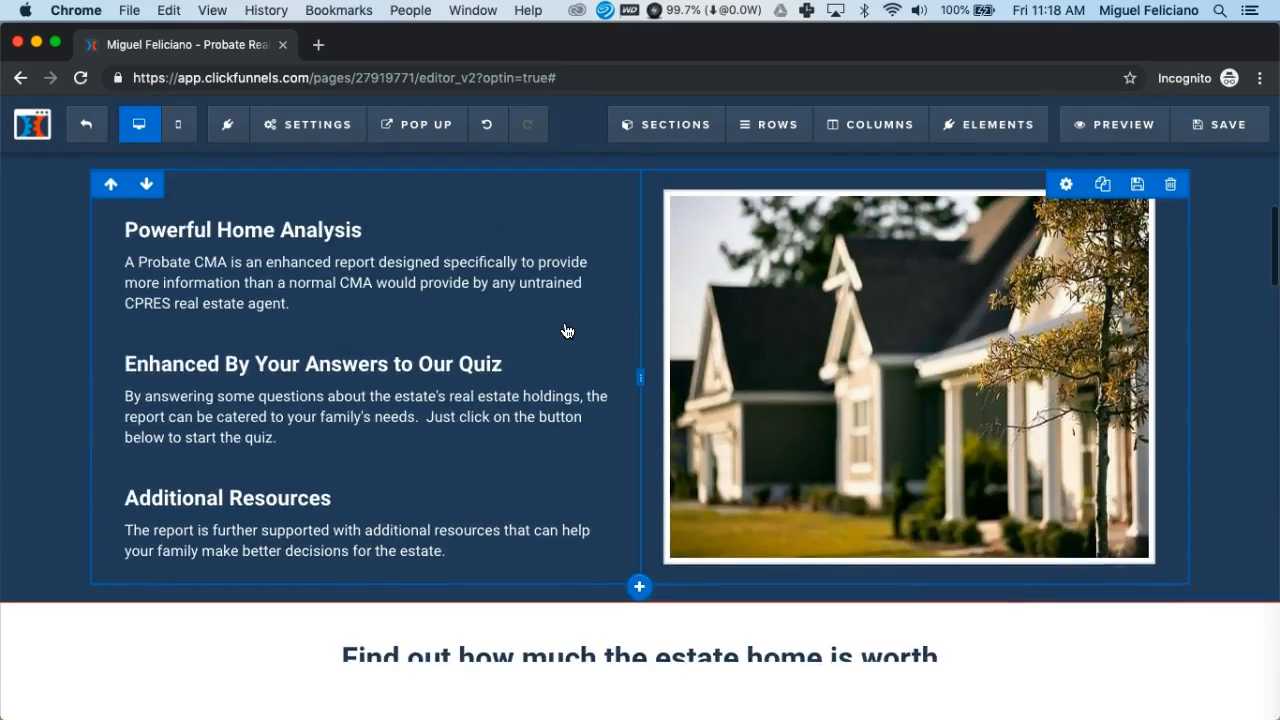
{"action": "scroll", "coordinate": [567, 331], "scroll_direction": "down", "scroll_amount": 2}
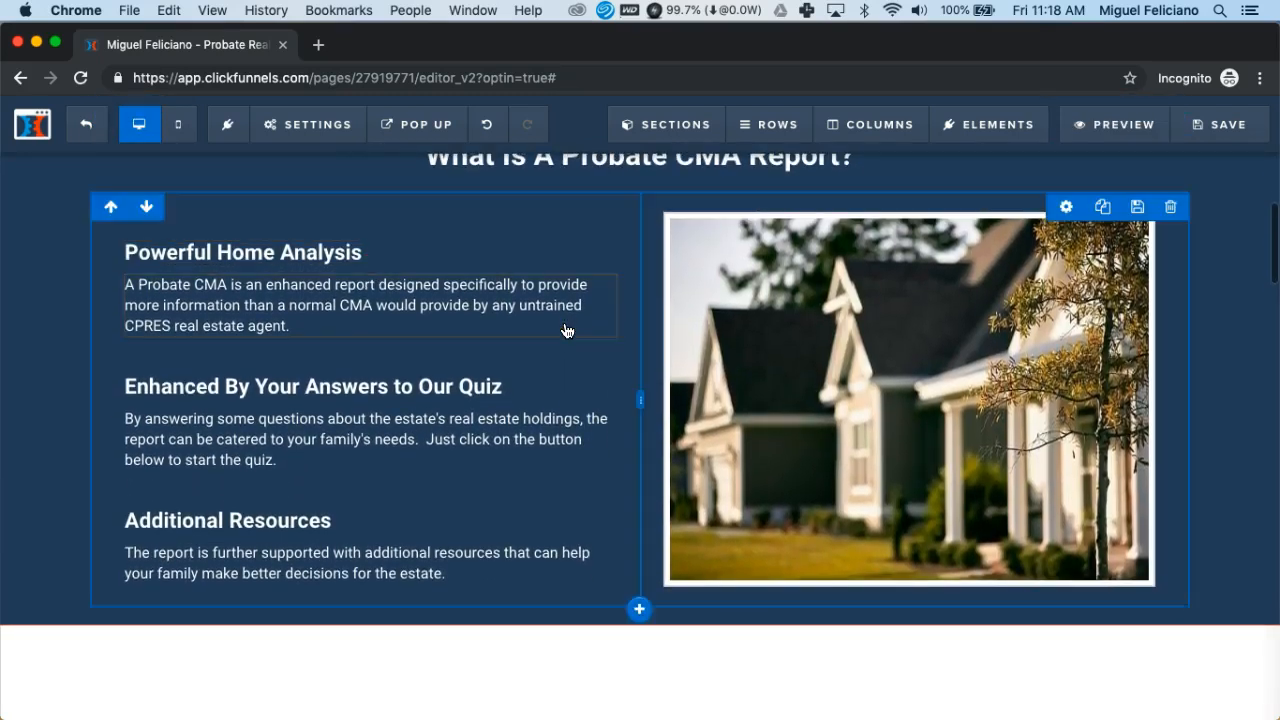
{"action": "scroll", "coordinate": [567, 331], "scroll_direction": "up", "scroll_amount": 1}
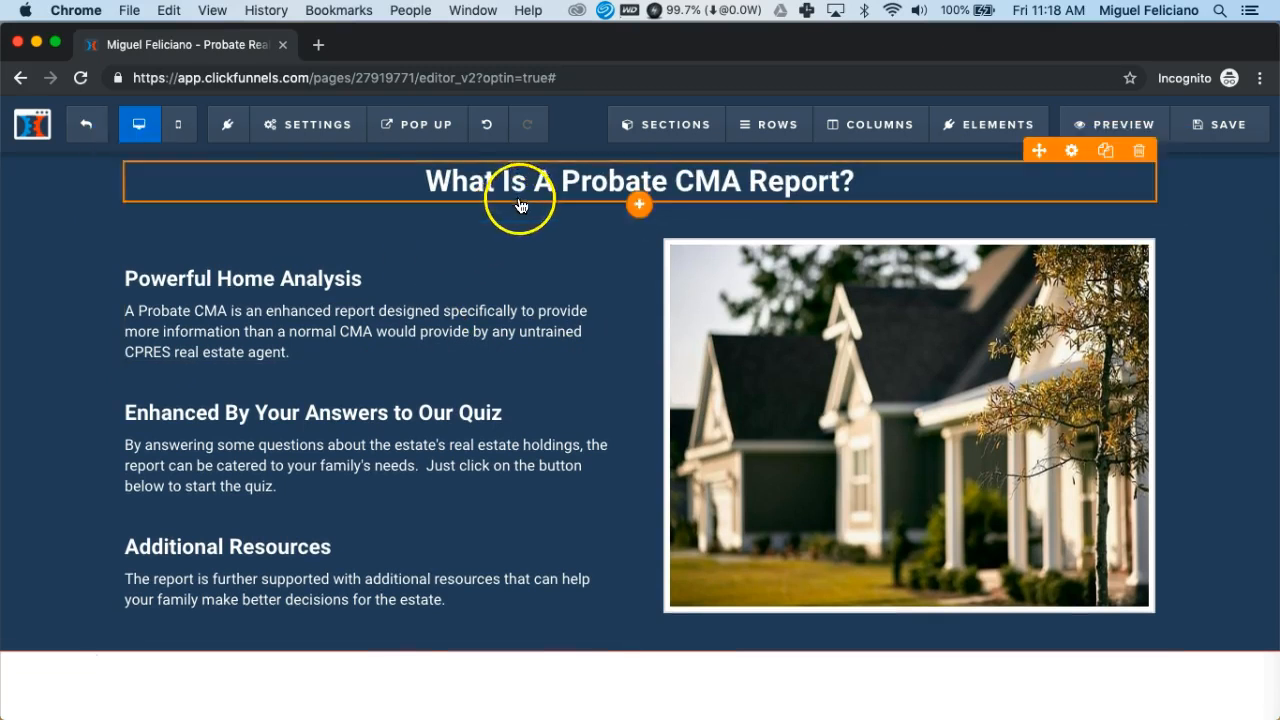
{"action": "left_click", "coordinate": [158, 421]}
{"action": "left_click", "coordinate": [145, 456]}
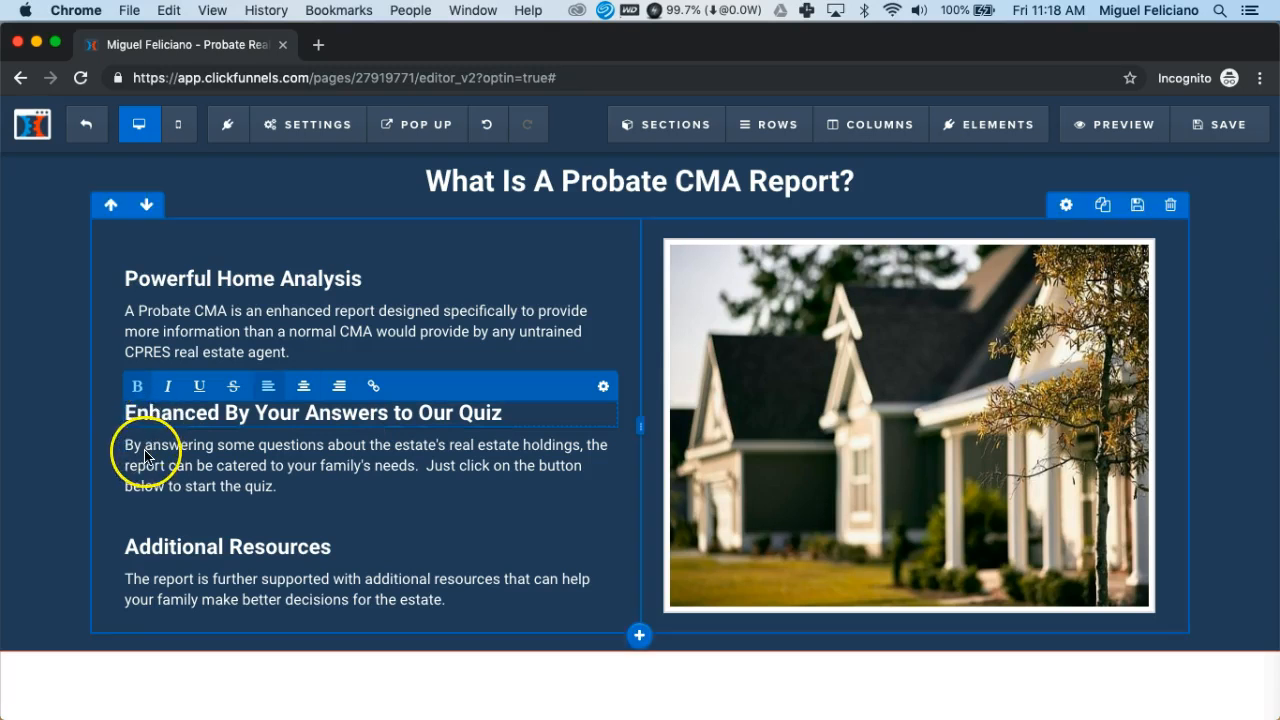
{"action": "key", "text": "super+a"}
{"action": "key", "text": "super+c"}
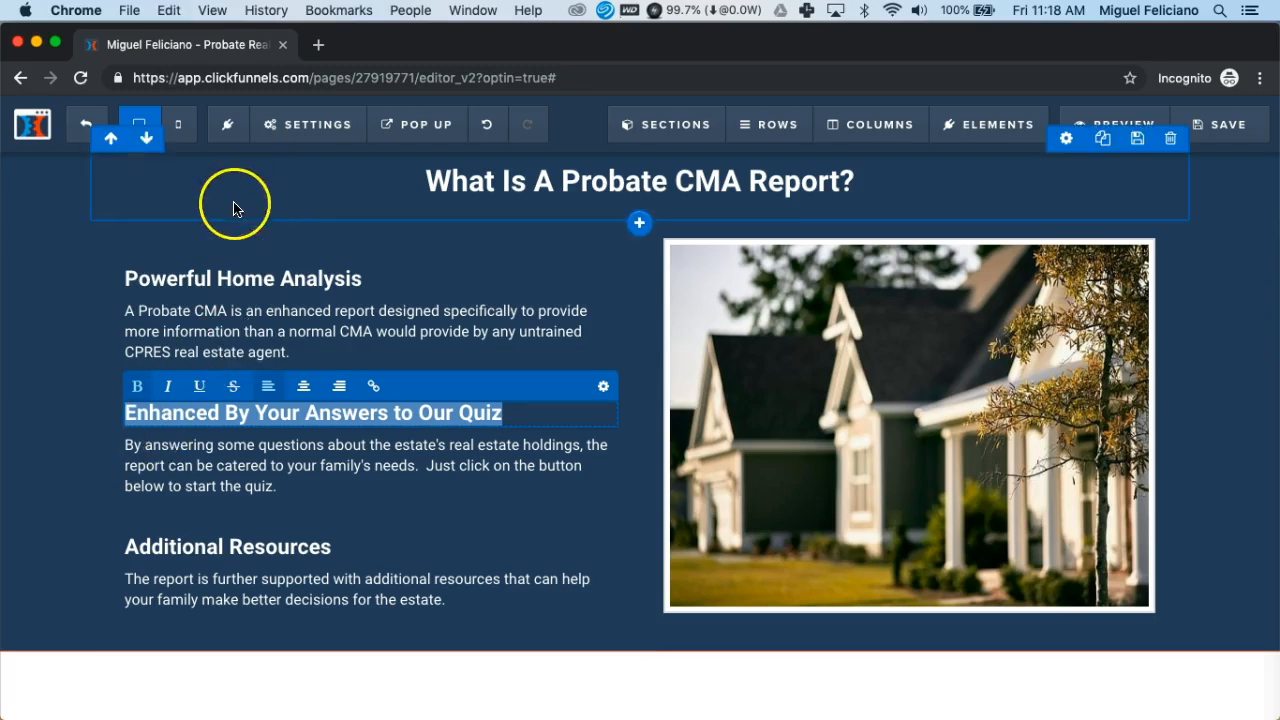
In Mobile view, replace the 'Enhanced By Your Insights' heading text with the copied desktop heading
{"action": "left_click", "coordinate": [183, 126]}
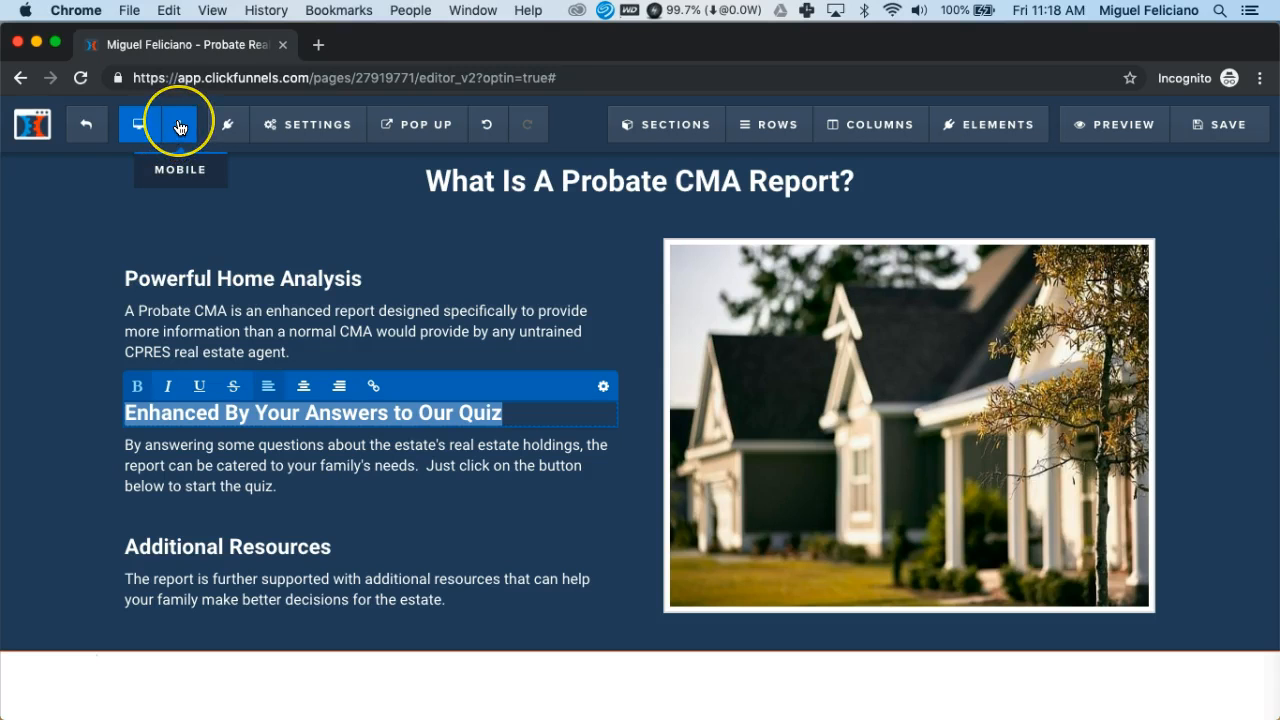
{"action": "scroll", "coordinate": [578, 302], "scroll_direction": "up", "scroll_amount": 3}
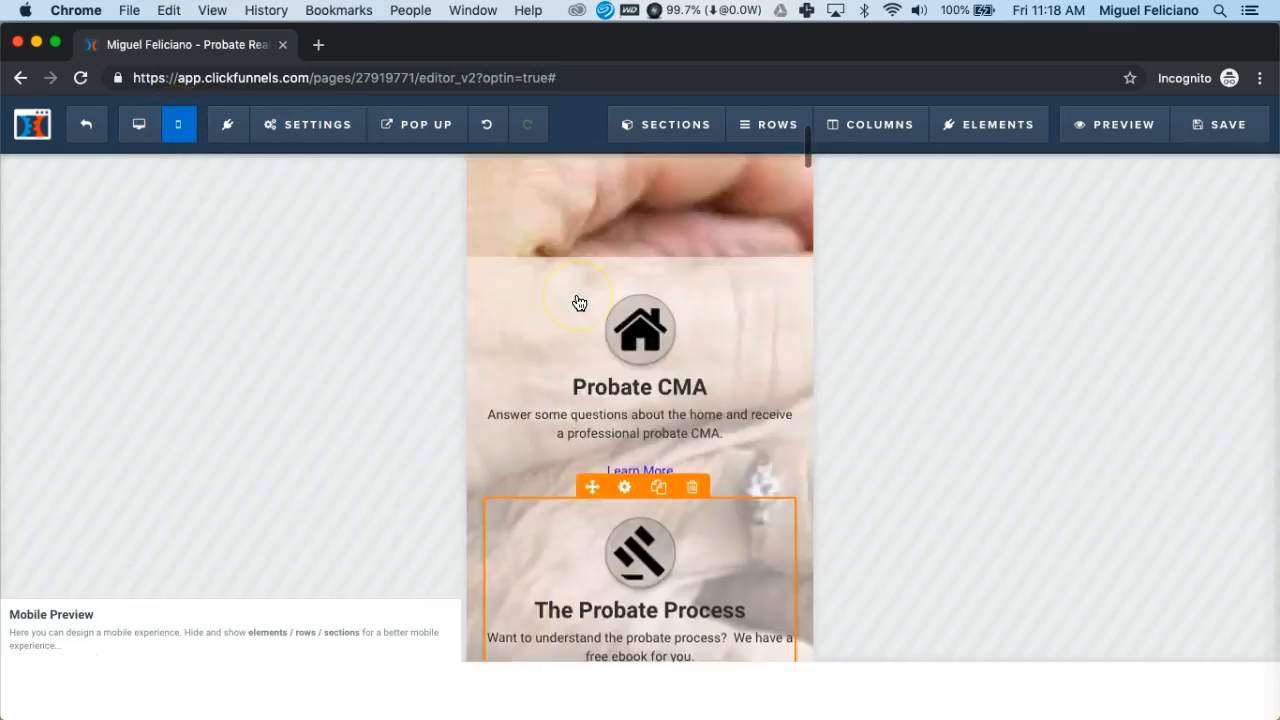
{"action": "scroll", "coordinate": [578, 302], "scroll_direction": "up", "scroll_amount": 3}
{"action": "scroll", "coordinate": [578, 302], "scroll_direction": "down", "scroll_amount": 8}
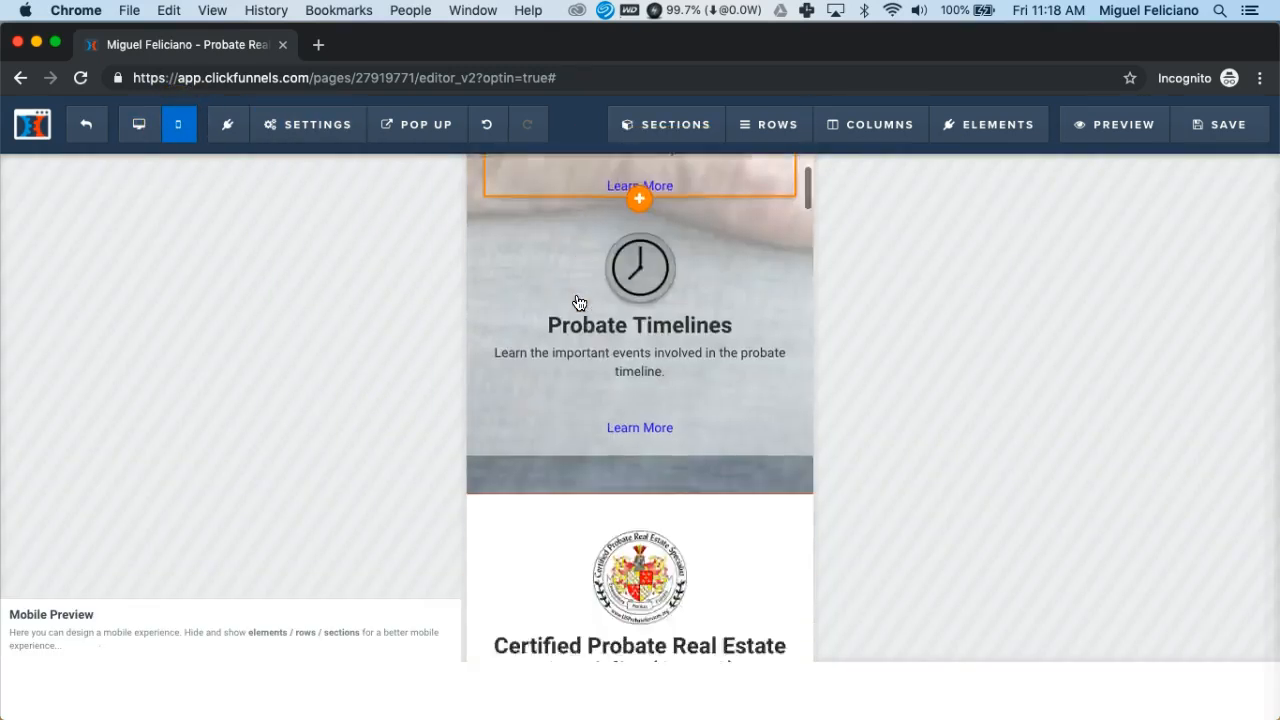
{"action": "scroll", "coordinate": [578, 302], "scroll_direction": "down", "scroll_amount": 10}
{"action": "left_click", "coordinate": [568, 354]}
{"action": "left_click", "coordinate": [572, 362]}
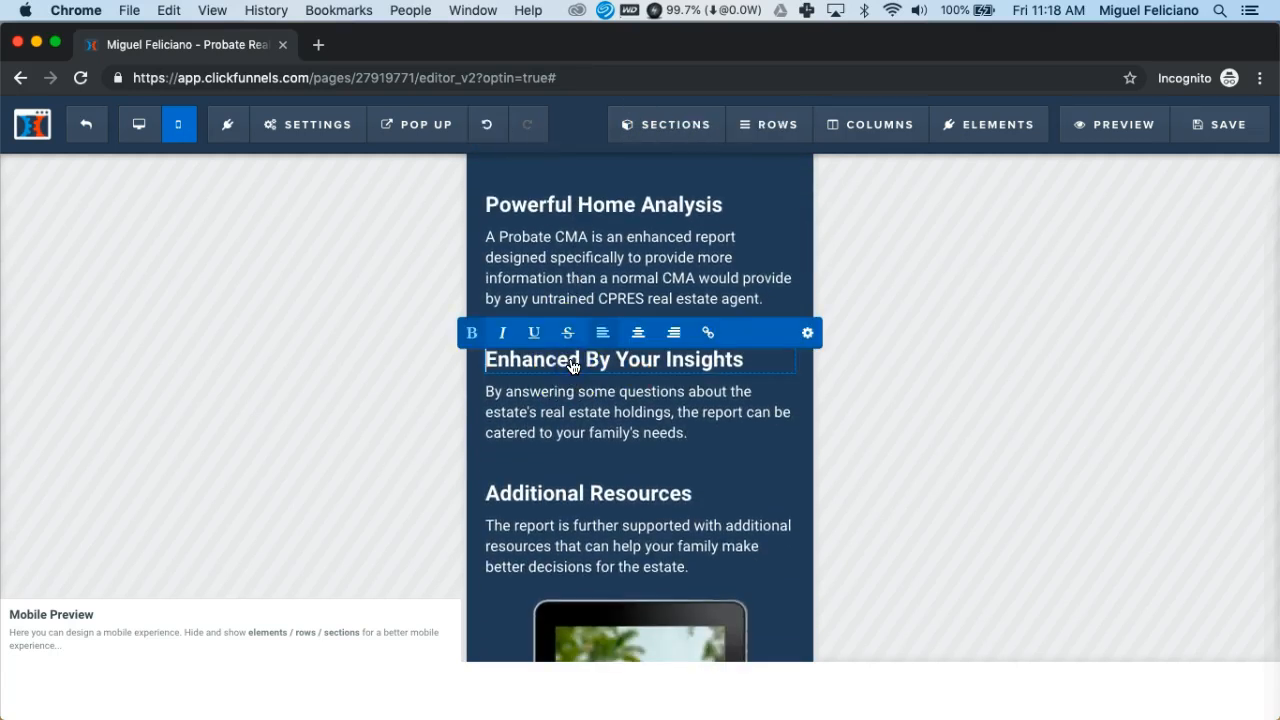
{"action": "triple_click", "coordinate": [572, 364]}
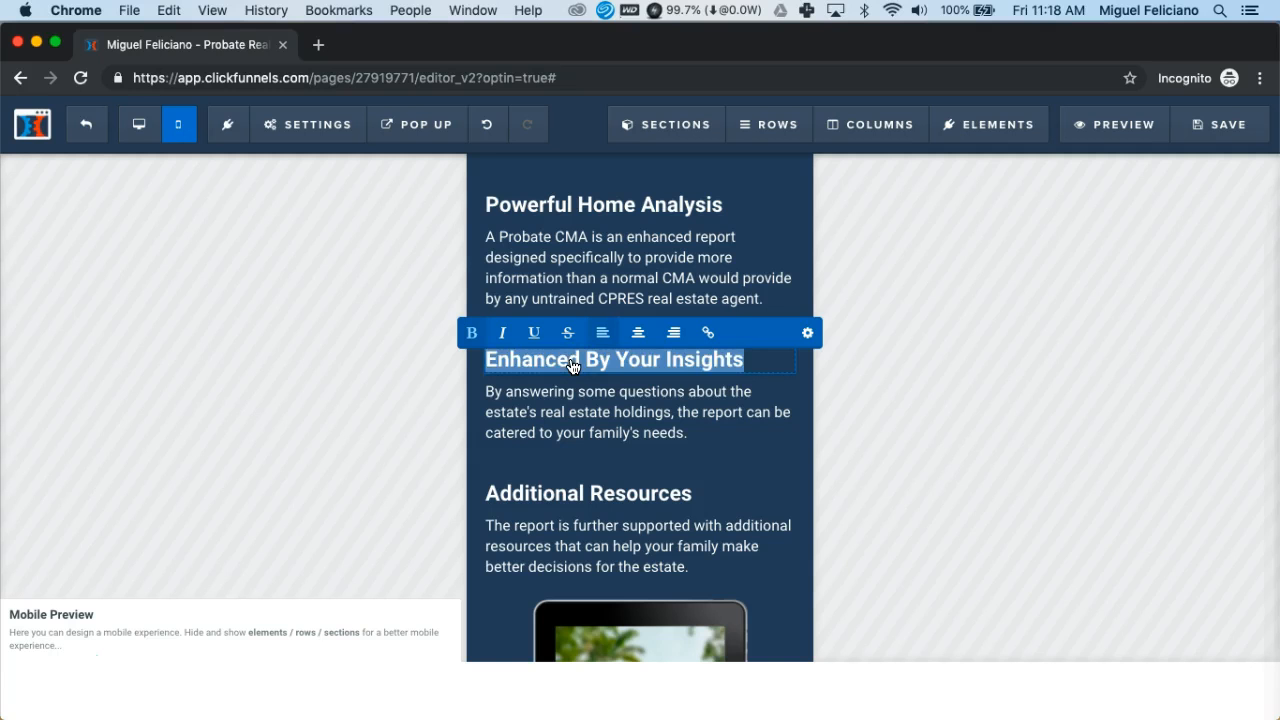
{"action": "key", "text": "BackSpace"}
{"action": "key", "text": "super+v"}
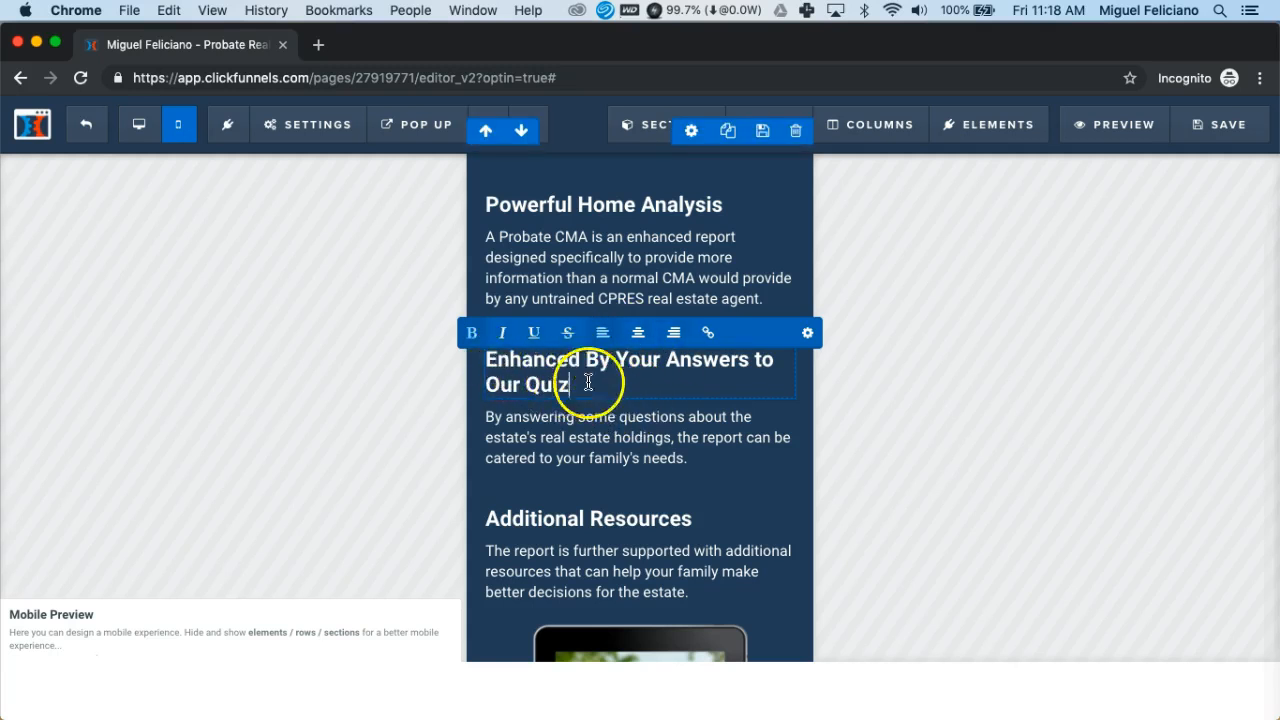
{"action": "left_click", "coordinate": [697, 463]}
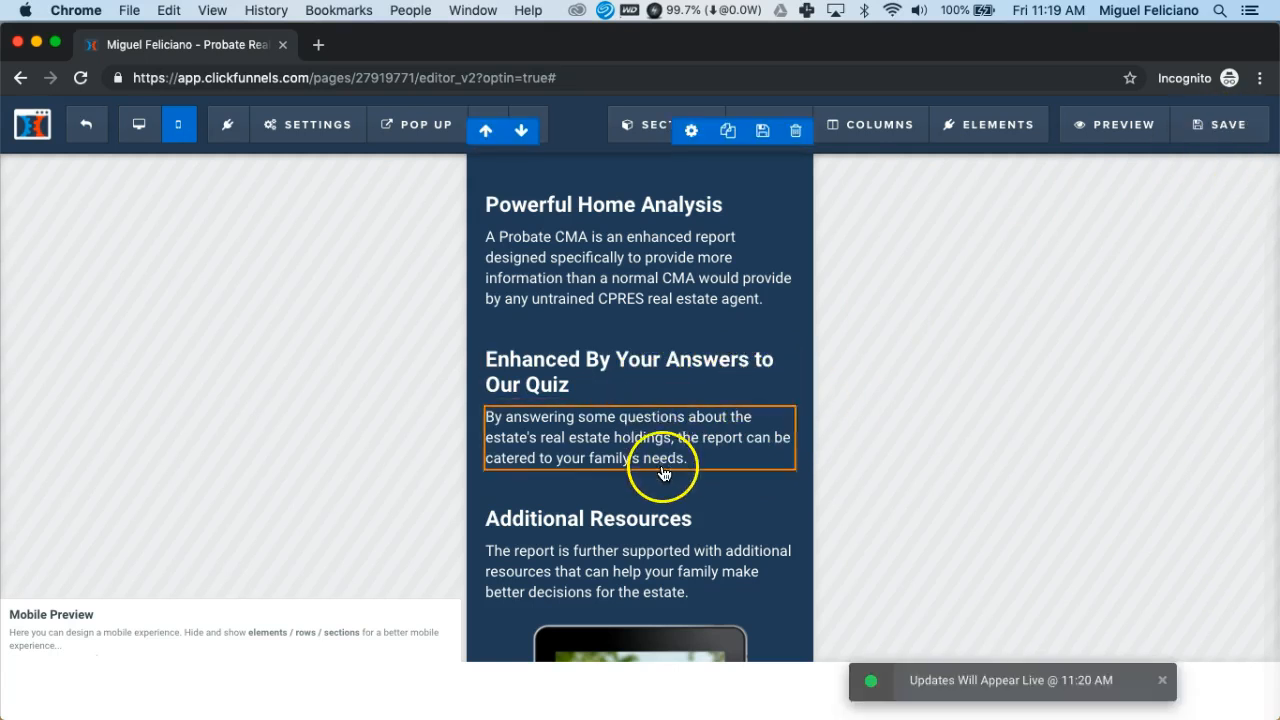
Select the FREE eBook tablet cover image in the mobile layout and open its Image settings
{"action": "scroll", "coordinate": [665, 477], "scroll_direction": "down", "scroll_amount": 2}
{"action": "scroll", "coordinate": [665, 477], "scroll_direction": "down", "scroll_amount": 5}
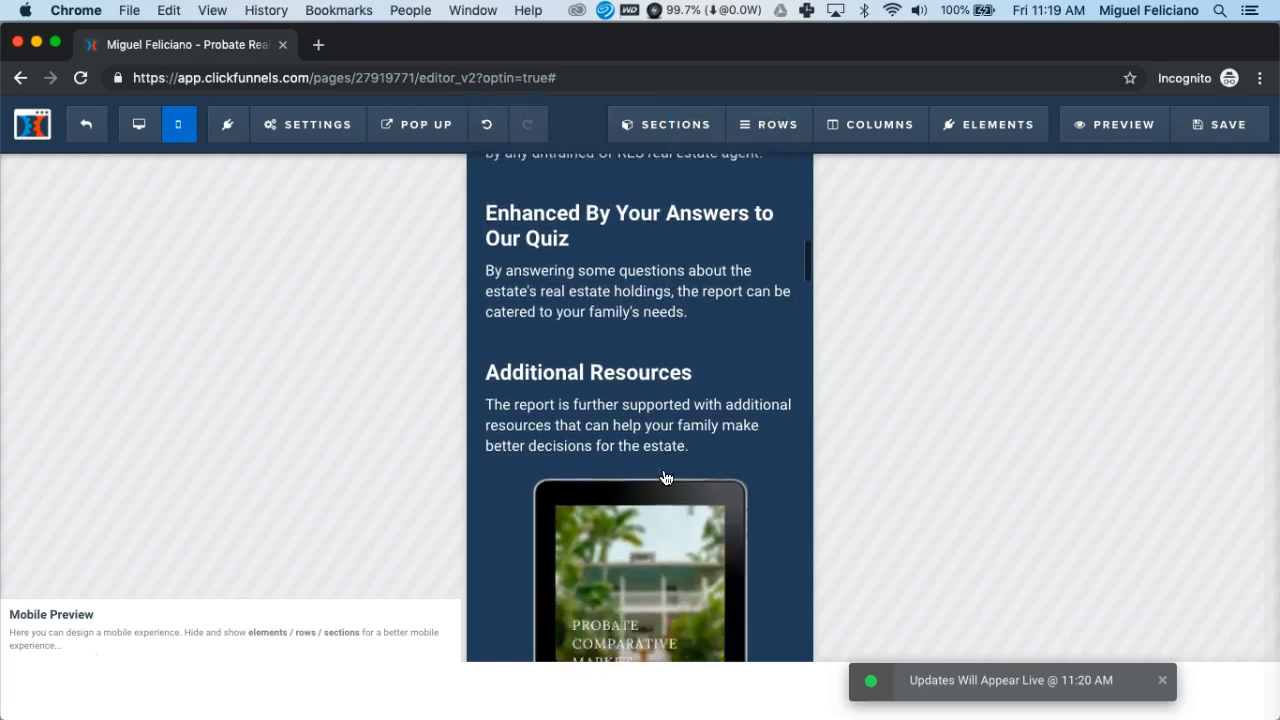
{"action": "scroll", "coordinate": [665, 477], "scroll_direction": "down", "scroll_amount": 1}
{"action": "scroll", "coordinate": [665, 477], "scroll_direction": "up", "scroll_amount": 2}
{"action": "left_click", "coordinate": [646, 416]}
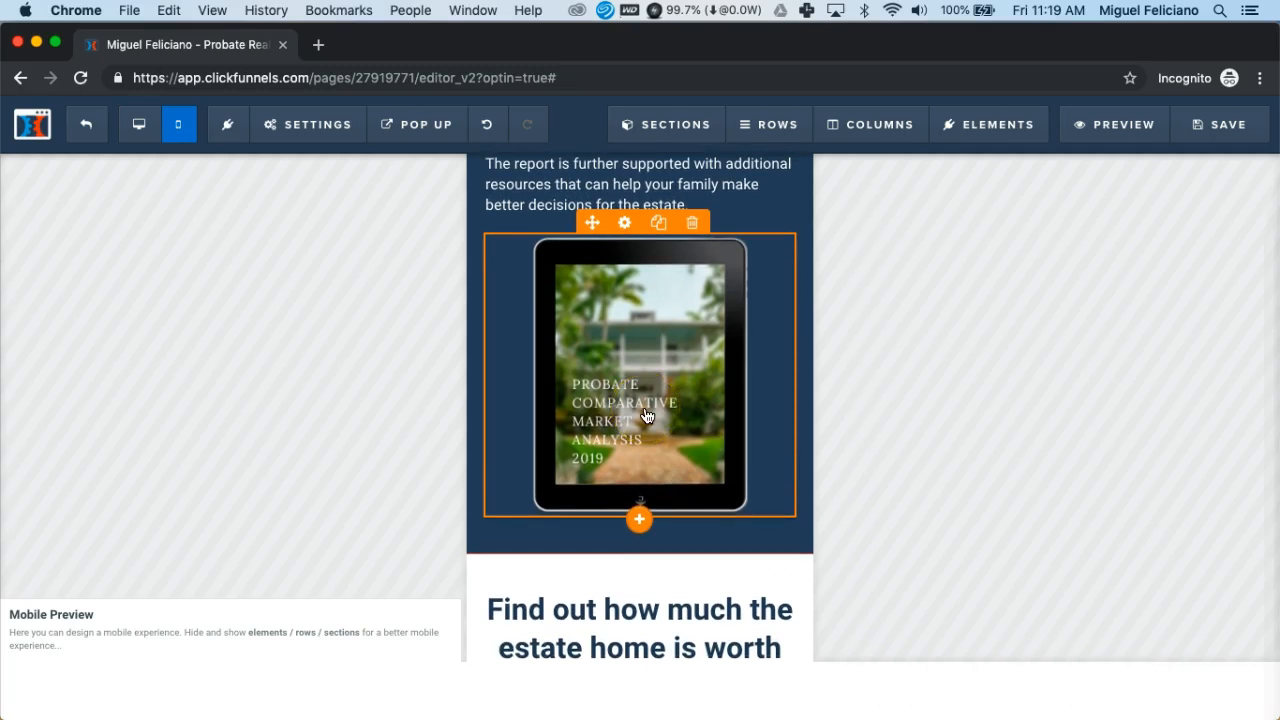
{"action": "scroll", "coordinate": [646, 416], "scroll_direction": "down", "scroll_amount": 10}
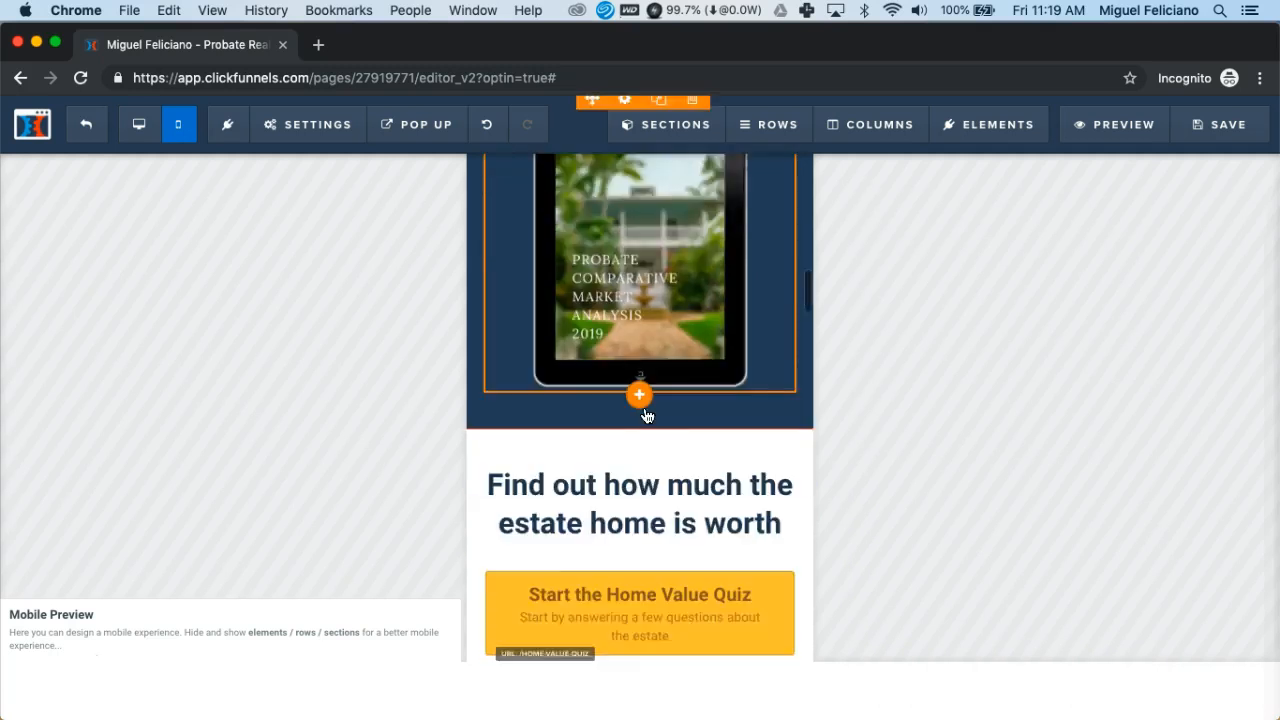
{"action": "scroll", "coordinate": [646, 416], "scroll_direction": "down", "scroll_amount": 3}
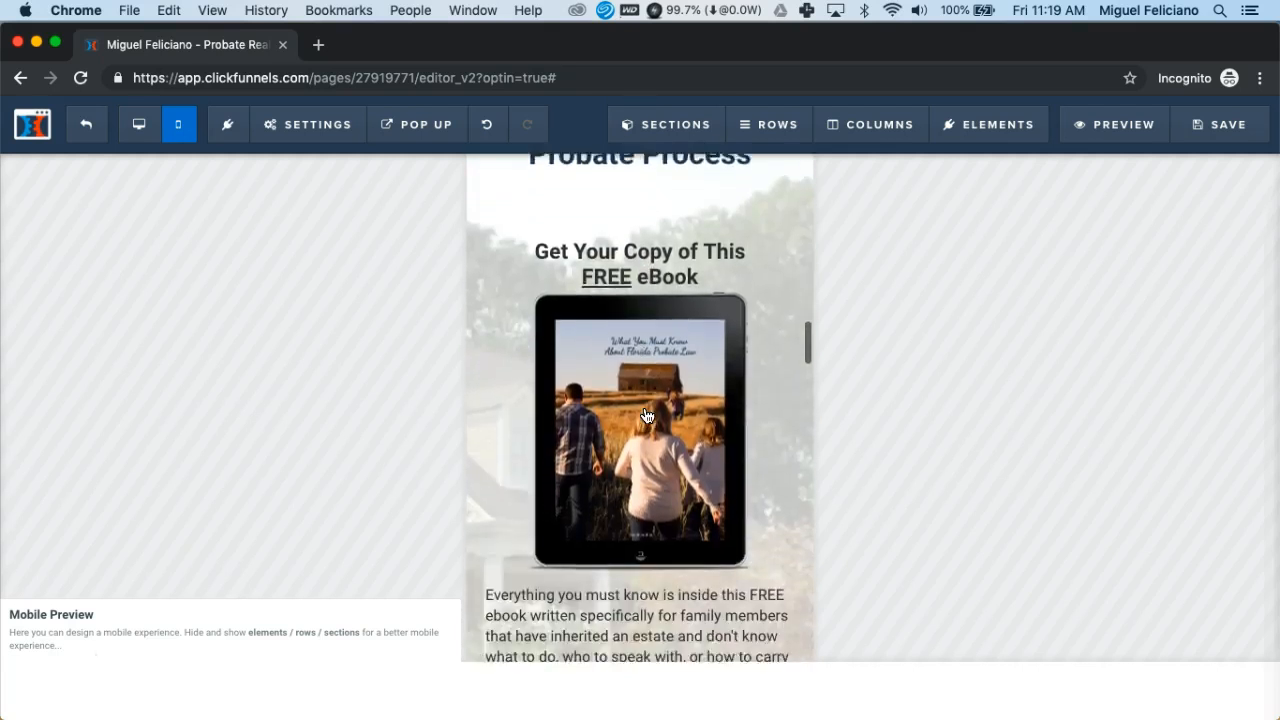
{"action": "left_click", "coordinate": [643, 388]}
{"action": "left_click", "coordinate": [622, 389]}
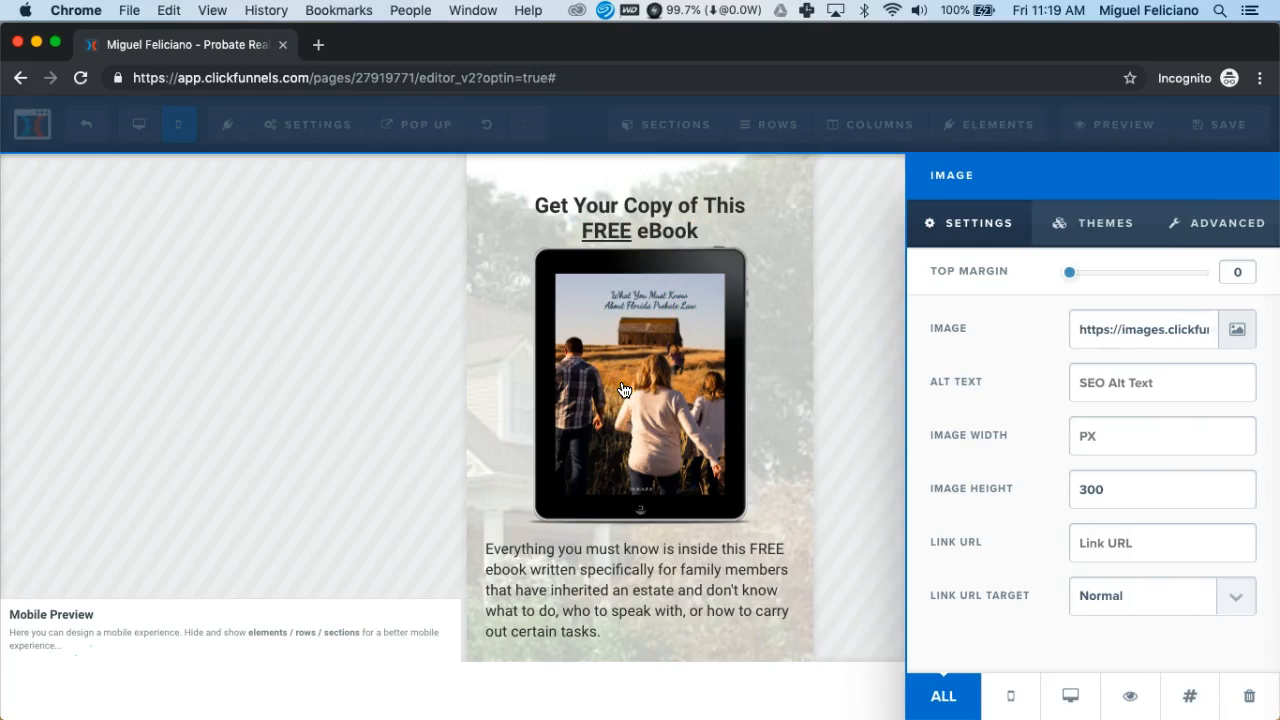
Replace the ebook image with the 'Everything You Must Know About Florida Probate Law' cover from the library
{"action": "left_click", "coordinate": [1237, 333]}
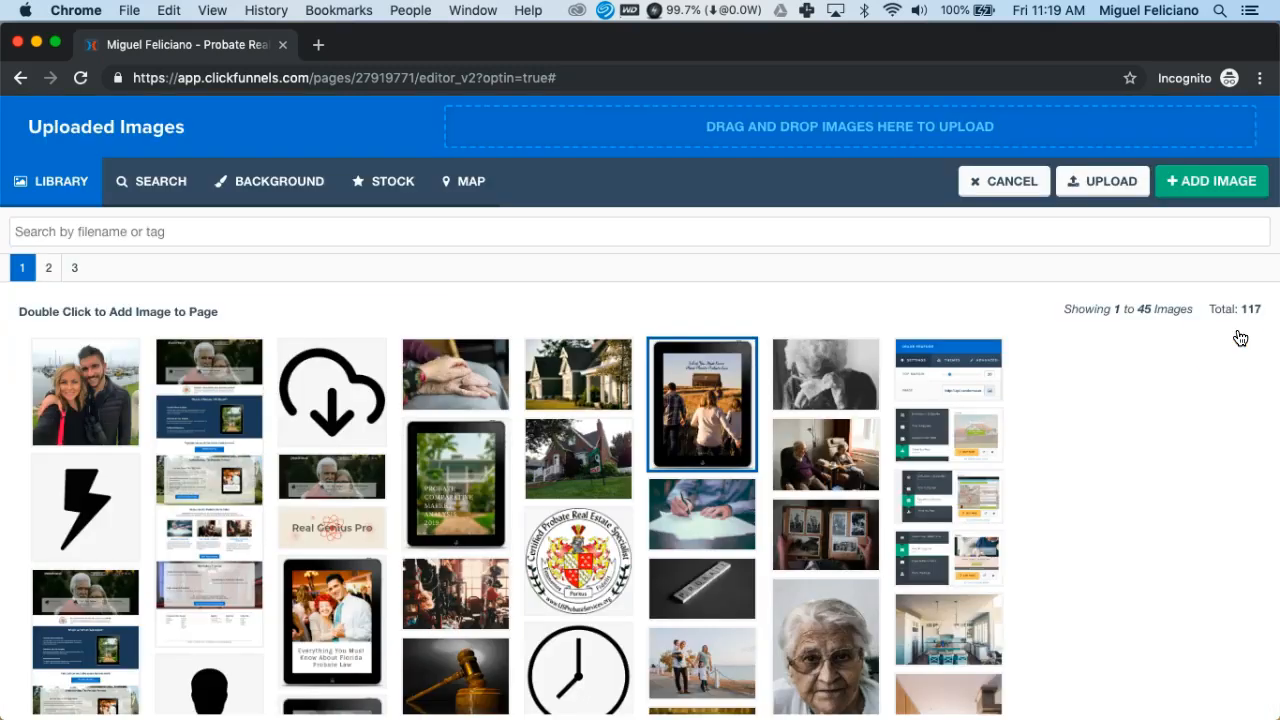
{"action": "double_click", "coordinate": [335, 609]}
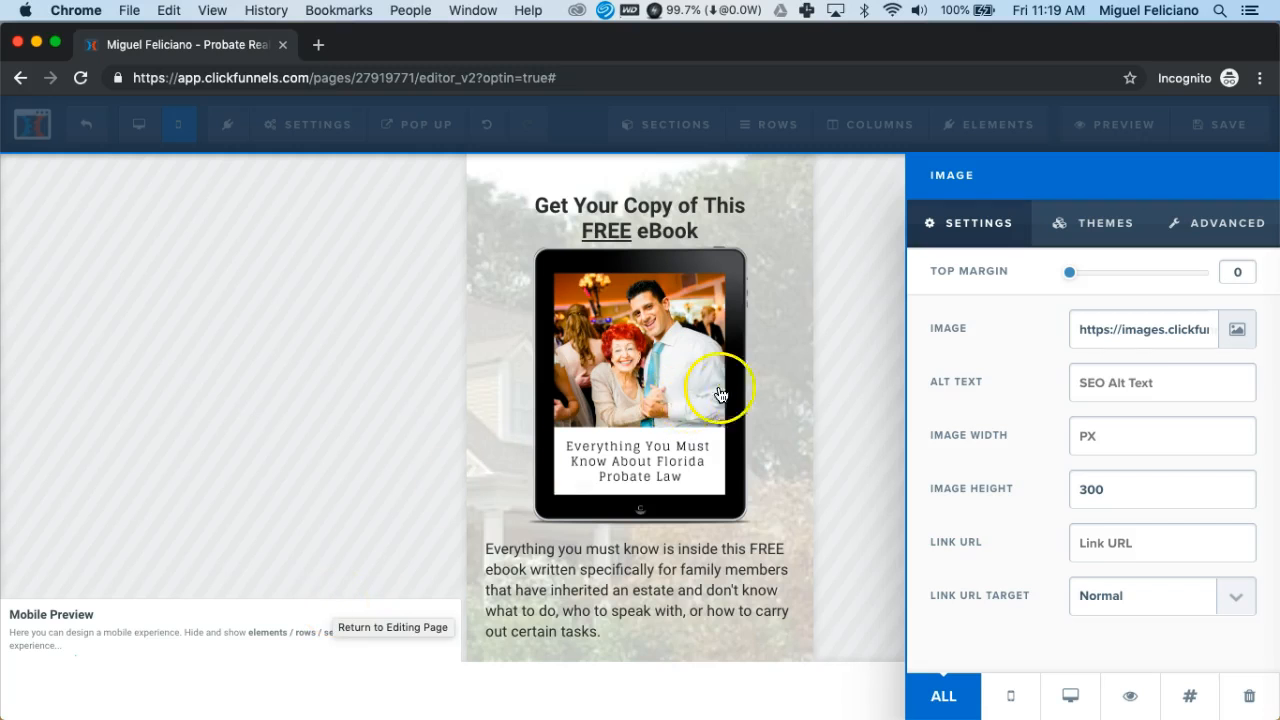
{"action": "left_click", "coordinate": [773, 386]}
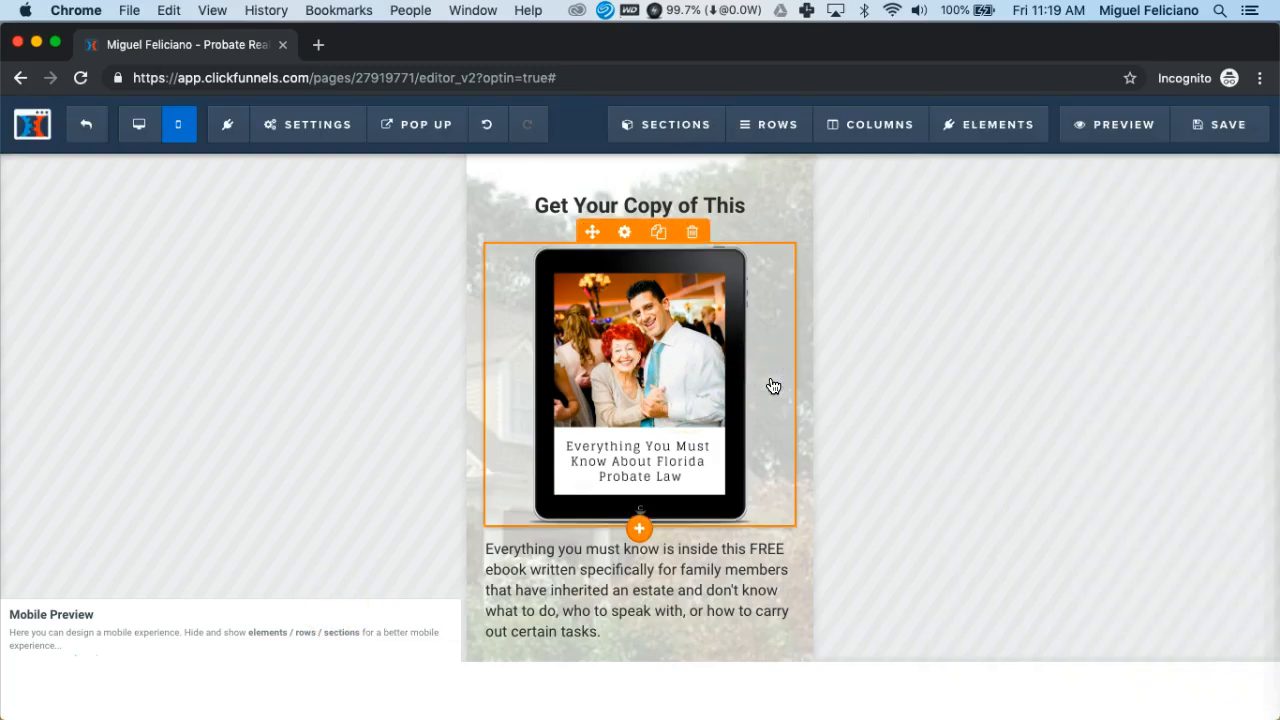
{"action": "scroll", "coordinate": [773, 386], "scroll_direction": "up", "scroll_amount": 4}
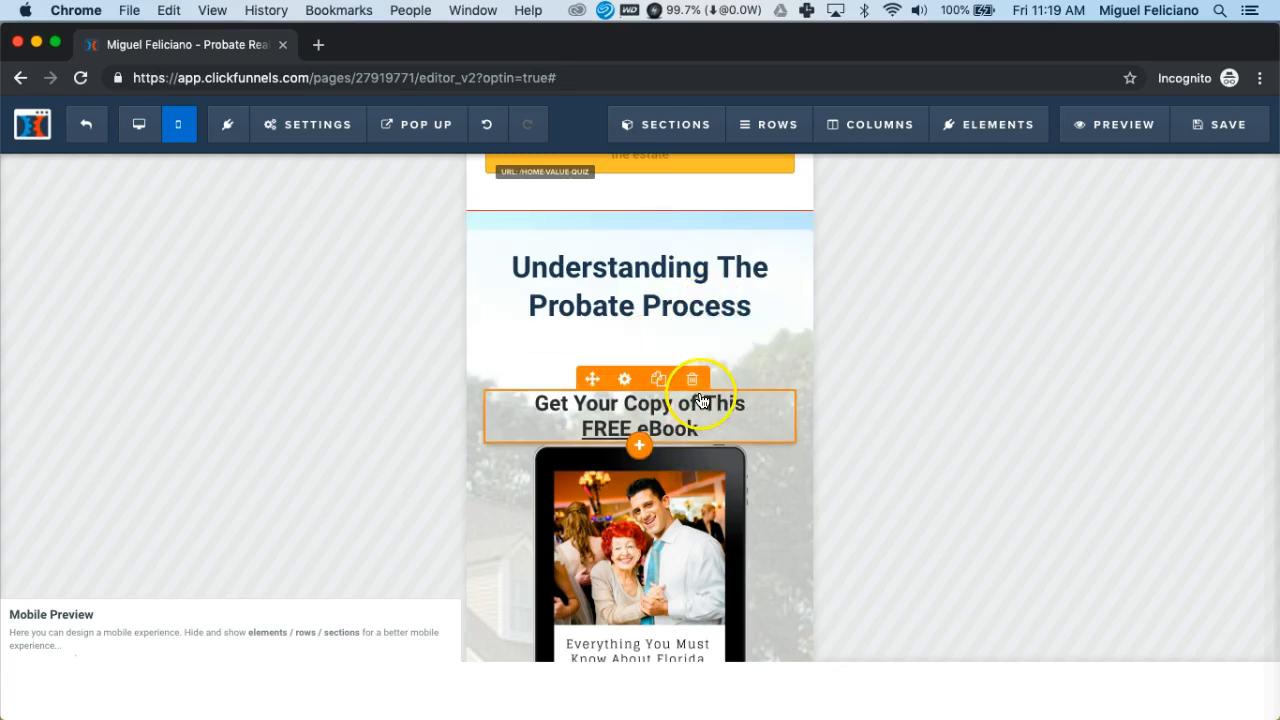
Save the page, then copy the desktop headline about understanding the probate process
{"action": "left_click", "coordinate": [1214, 128]}
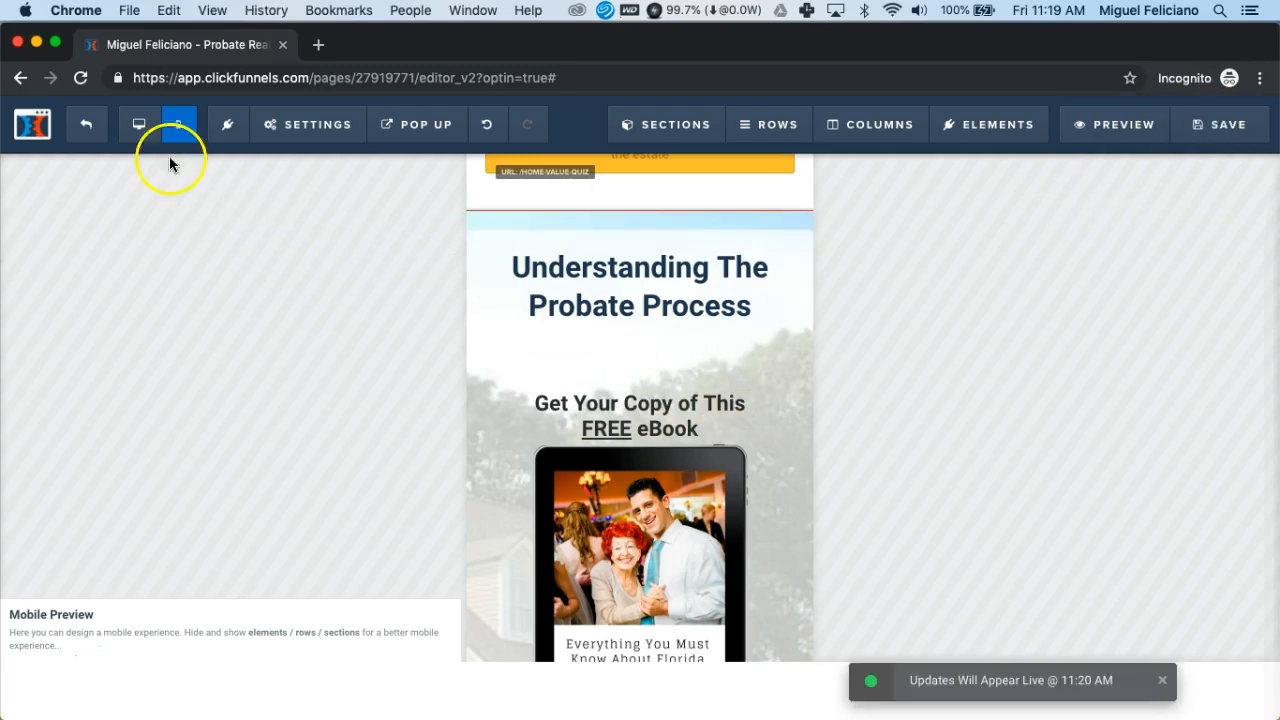
{"action": "left_click", "coordinate": [139, 130]}
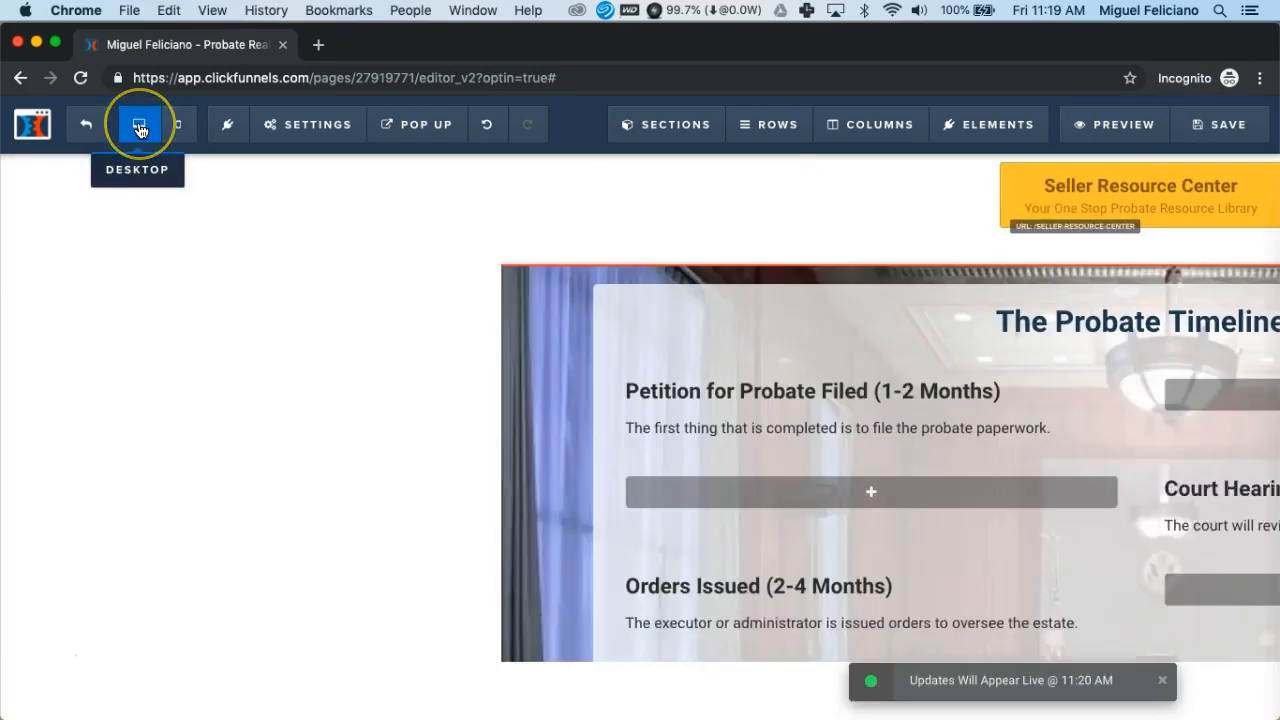
{"action": "scroll", "coordinate": [495, 345], "scroll_direction": "up", "scroll_amount": 15}
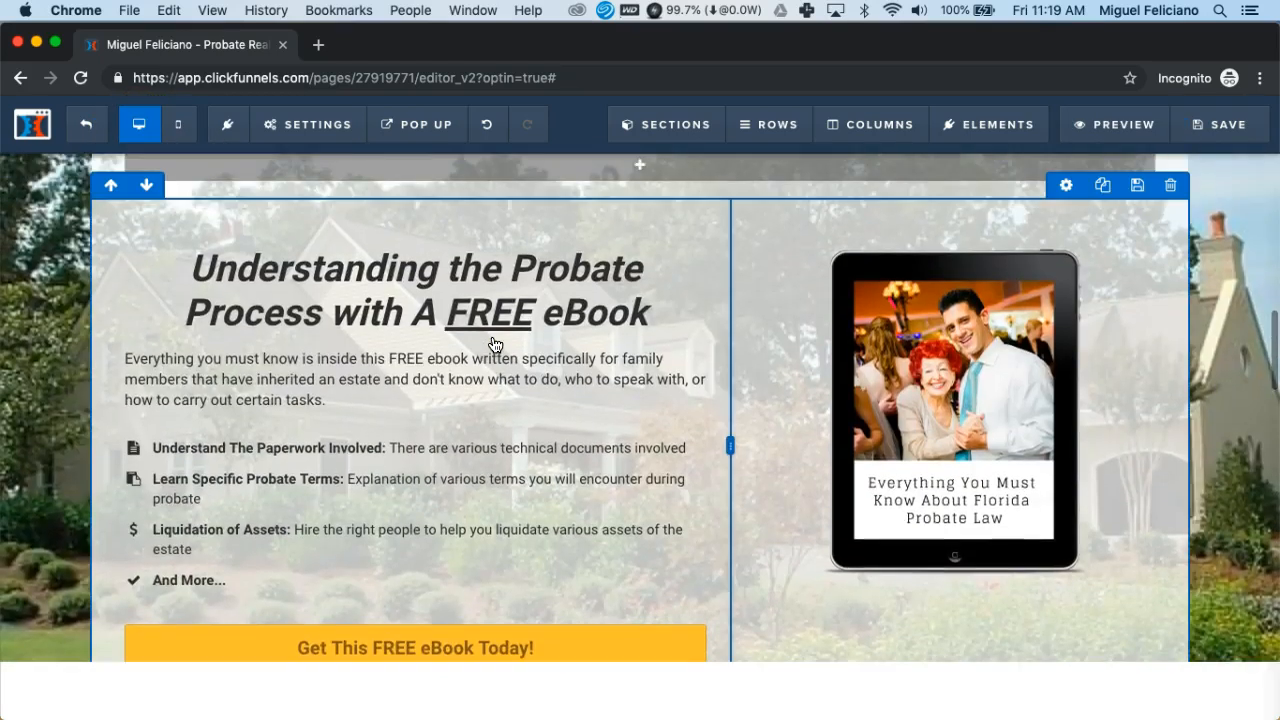
{"action": "left_click", "coordinate": [465, 265]}
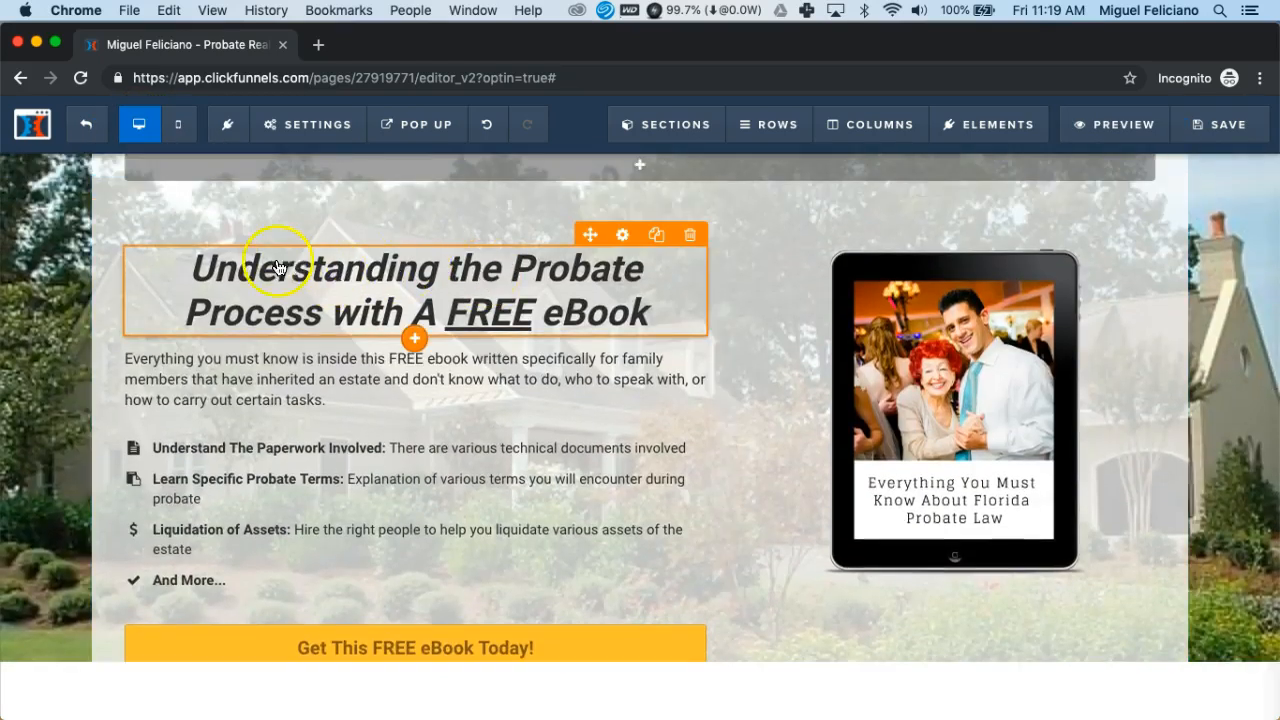
{"action": "left_click", "coordinate": [205, 274]}
{"action": "key", "text": "shift+Down"}
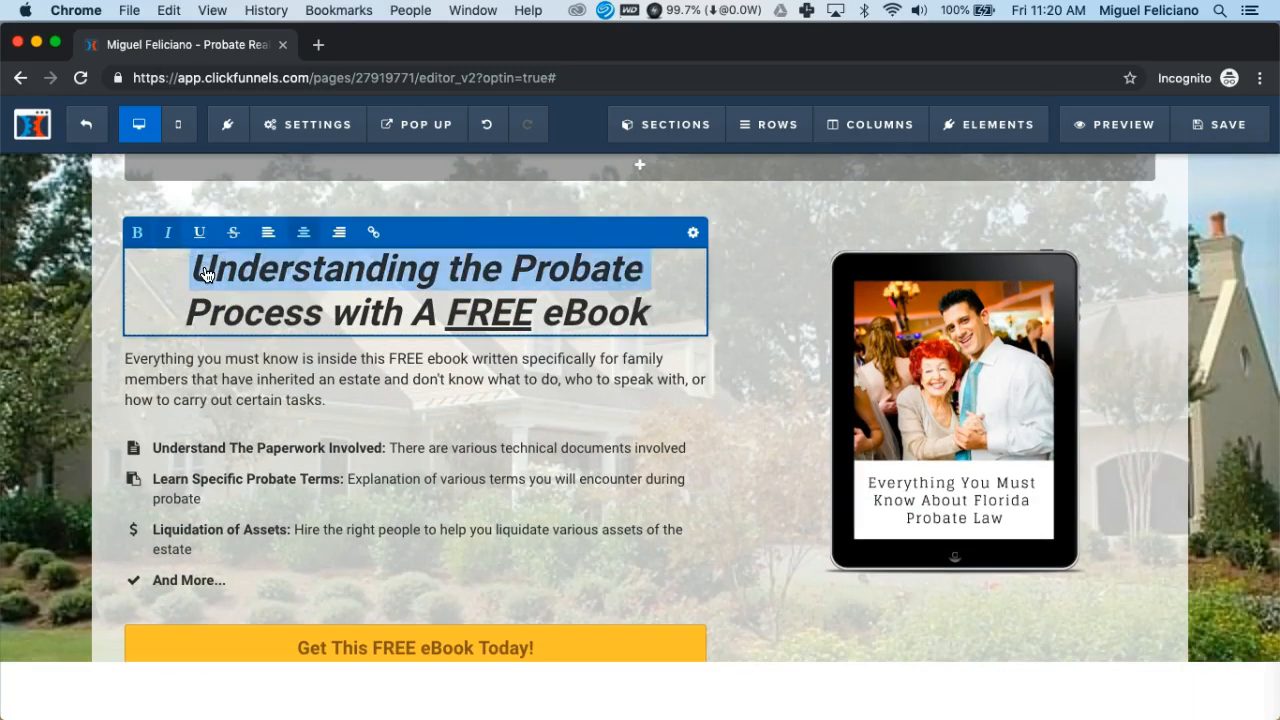
{"action": "key", "text": "shift+Down"}
{"action": "key", "text": "super+c"}
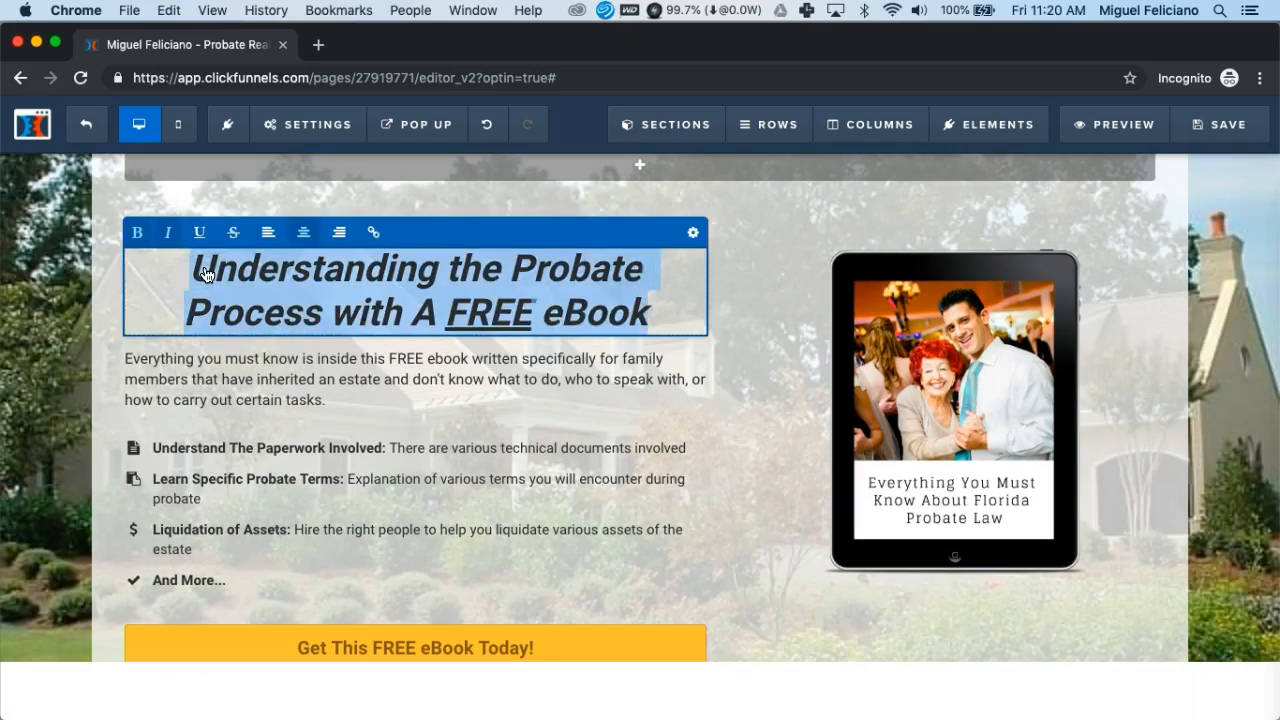
Return to the mobile layout and scroll down to the eBook section
{"action": "left_click", "coordinate": [181, 133]}
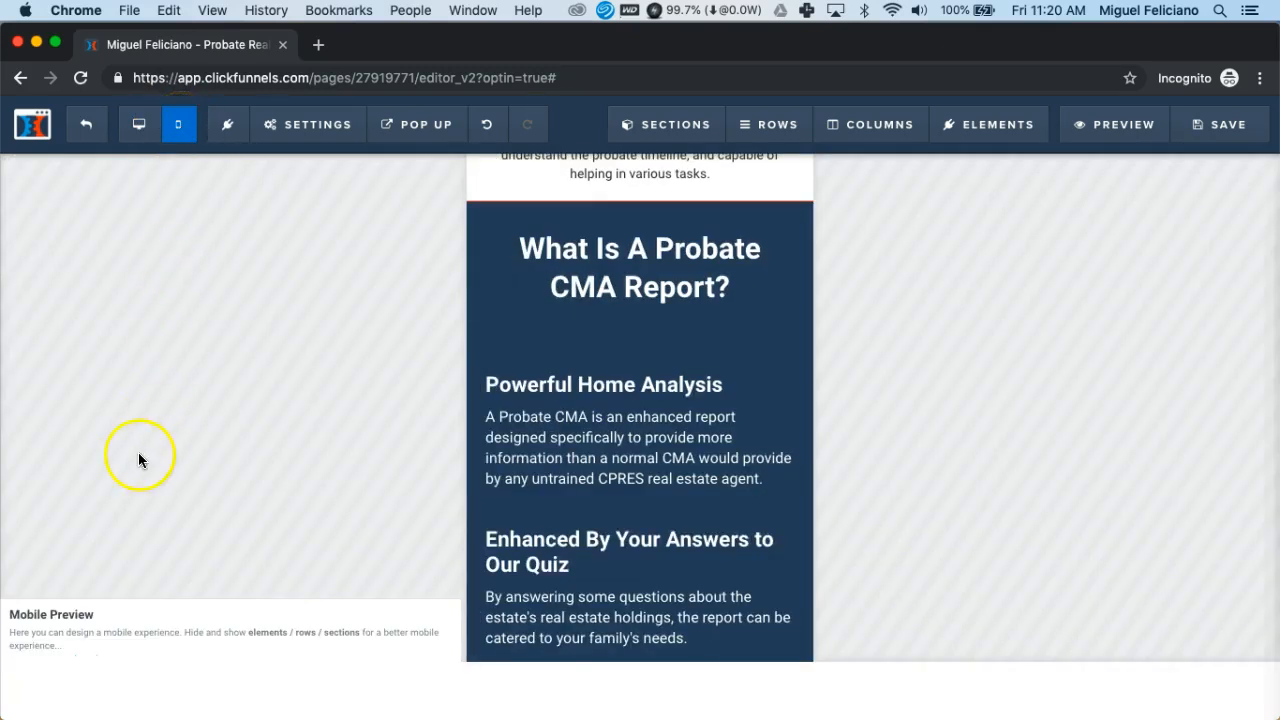
{"action": "left_click", "coordinate": [37, 643]}
{"action": "left_click", "coordinate": [180, 437]}
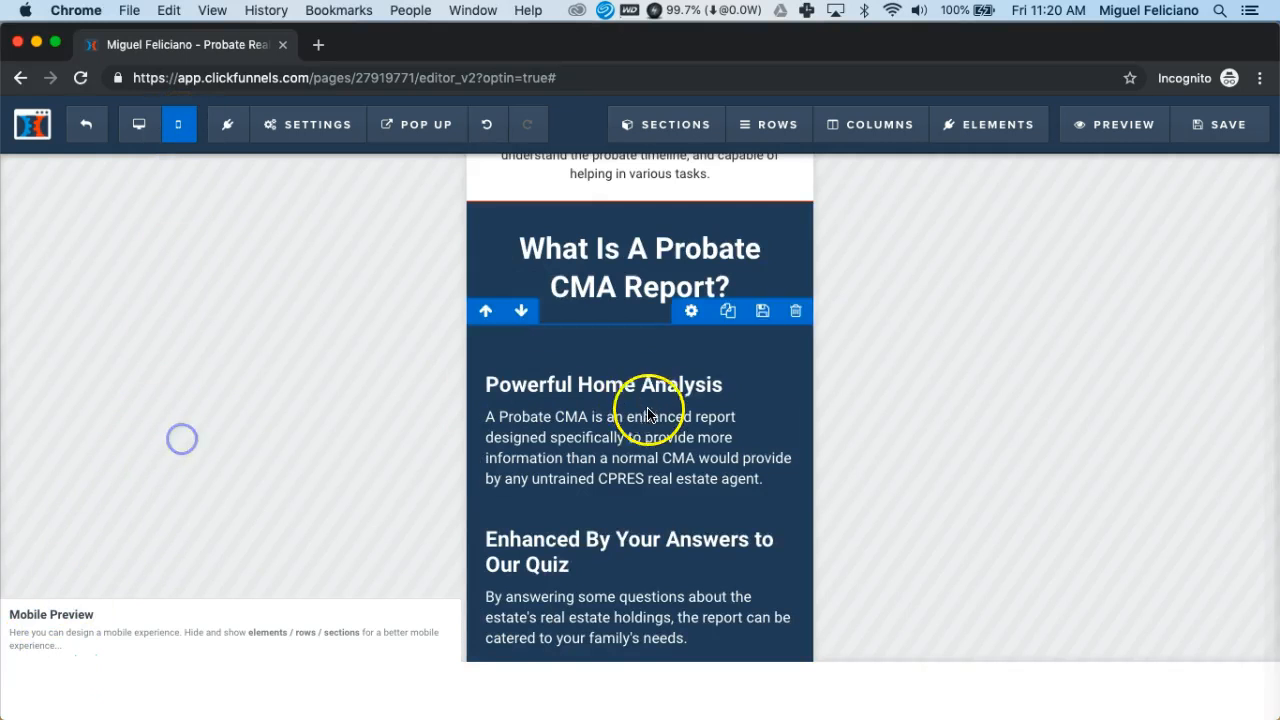
{"action": "scroll", "coordinate": [600, 410], "scroll_direction": "down", "scroll_amount": 5}
{"action": "scroll", "coordinate": [648, 418], "scroll_direction": "down", "scroll_amount": 10}
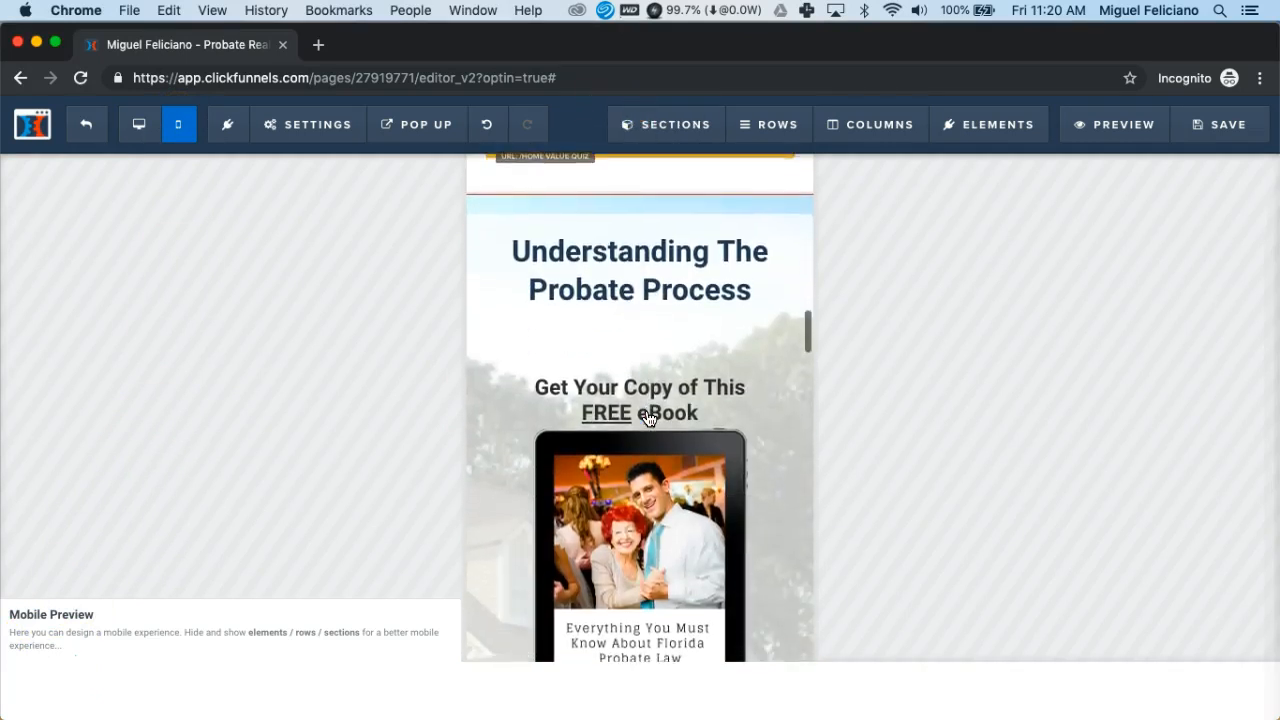
Paste 'Understanding the Probate Process with A FREE eBook' over the mobile heading and make it italic
{"action": "left_click", "coordinate": [625, 275]}
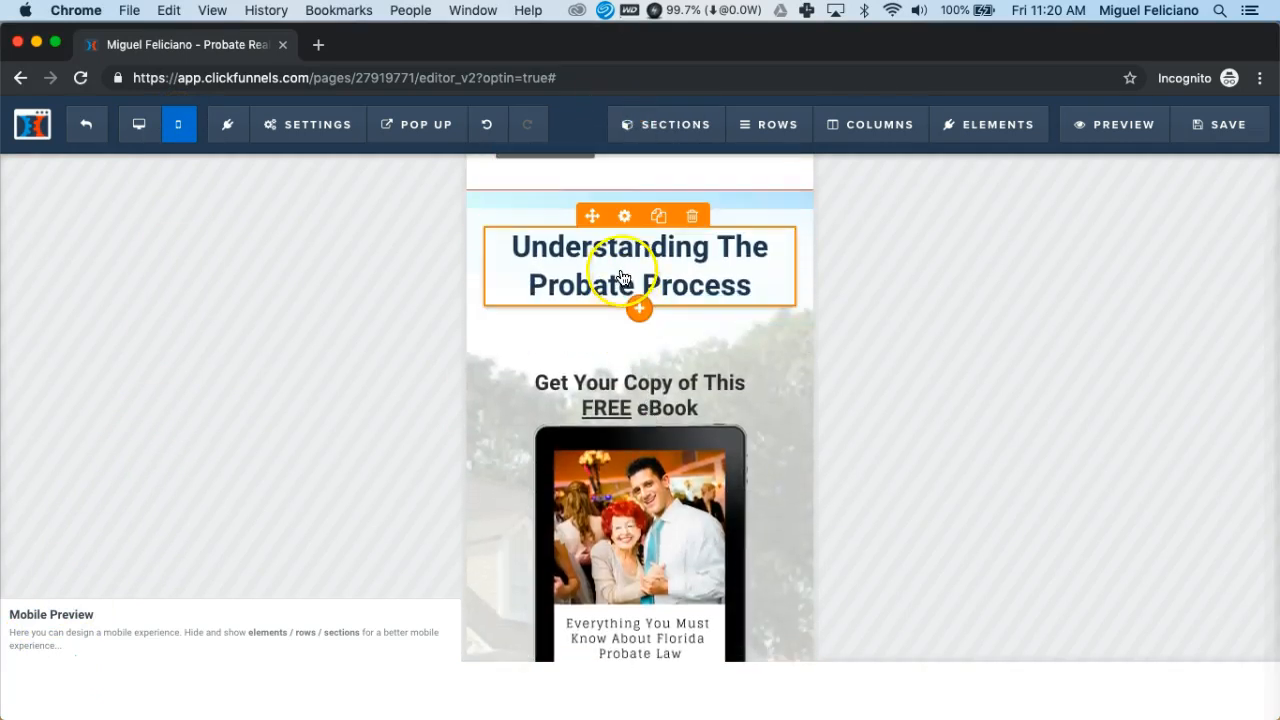
{"action": "left_click", "coordinate": [515, 253]}
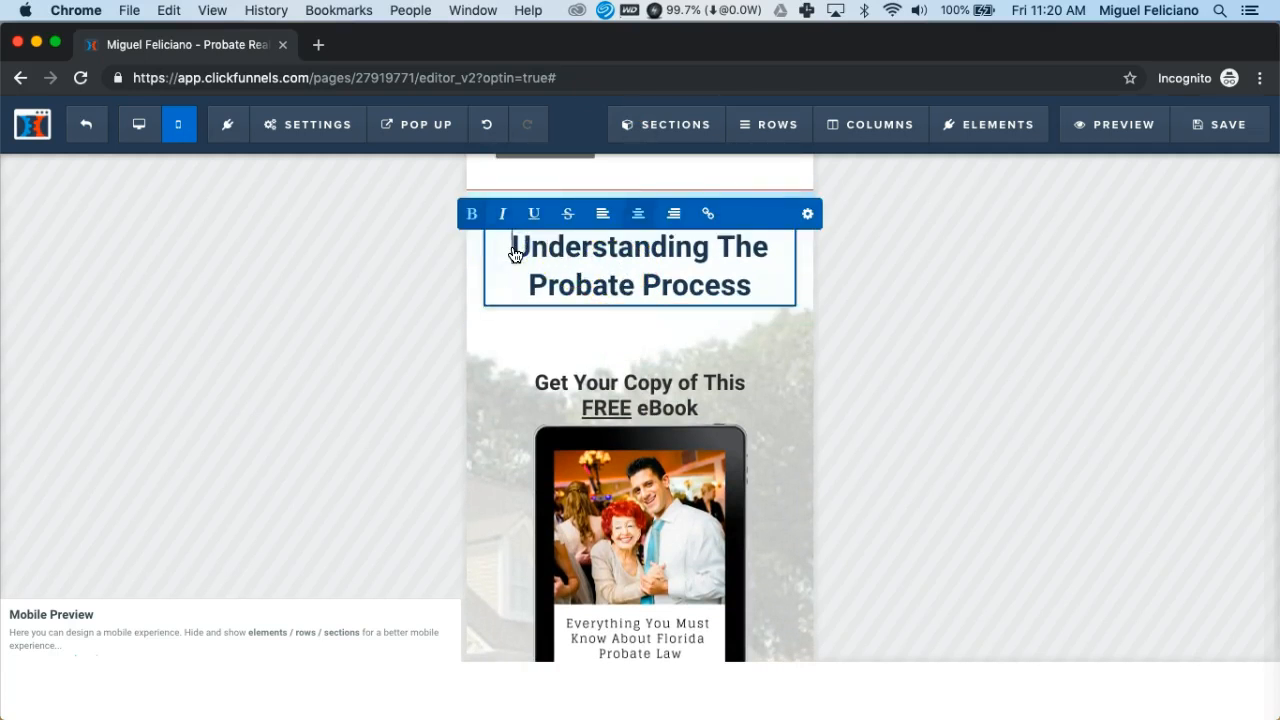
{"action": "key", "text": "shift+Down"}
{"action": "key", "text": "shift+Down"}
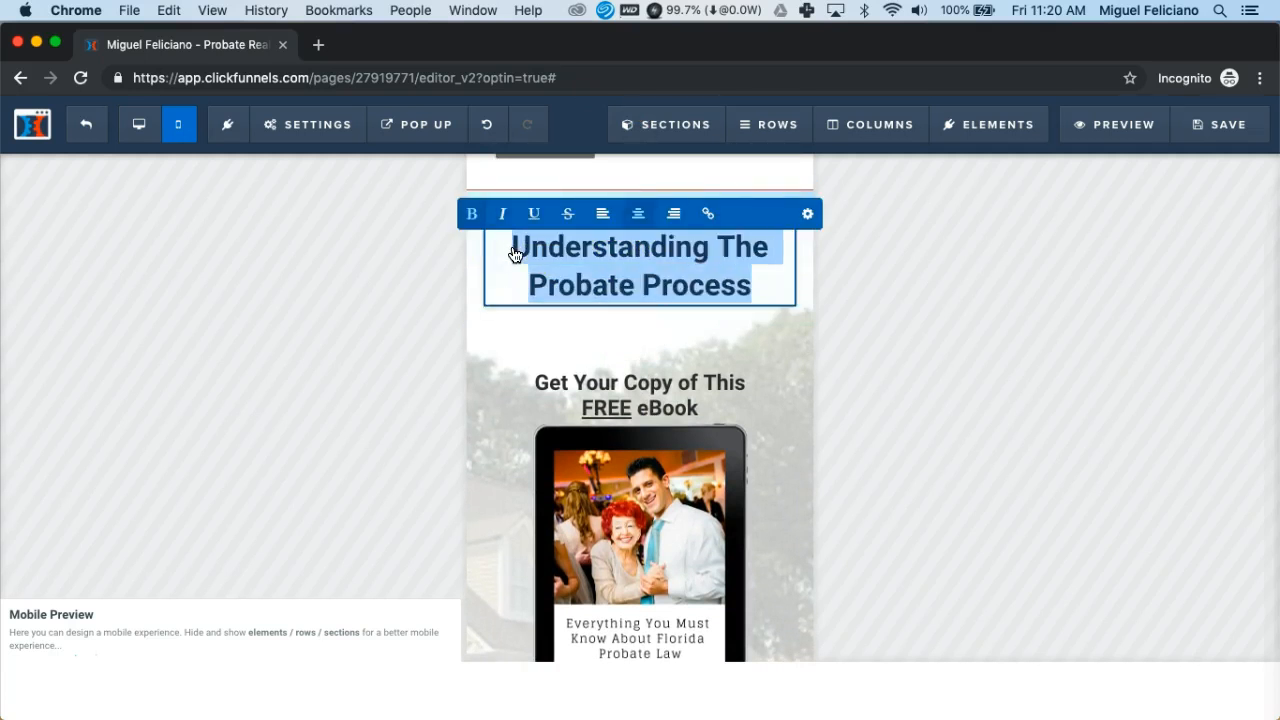
{"action": "key", "text": "super+v"}
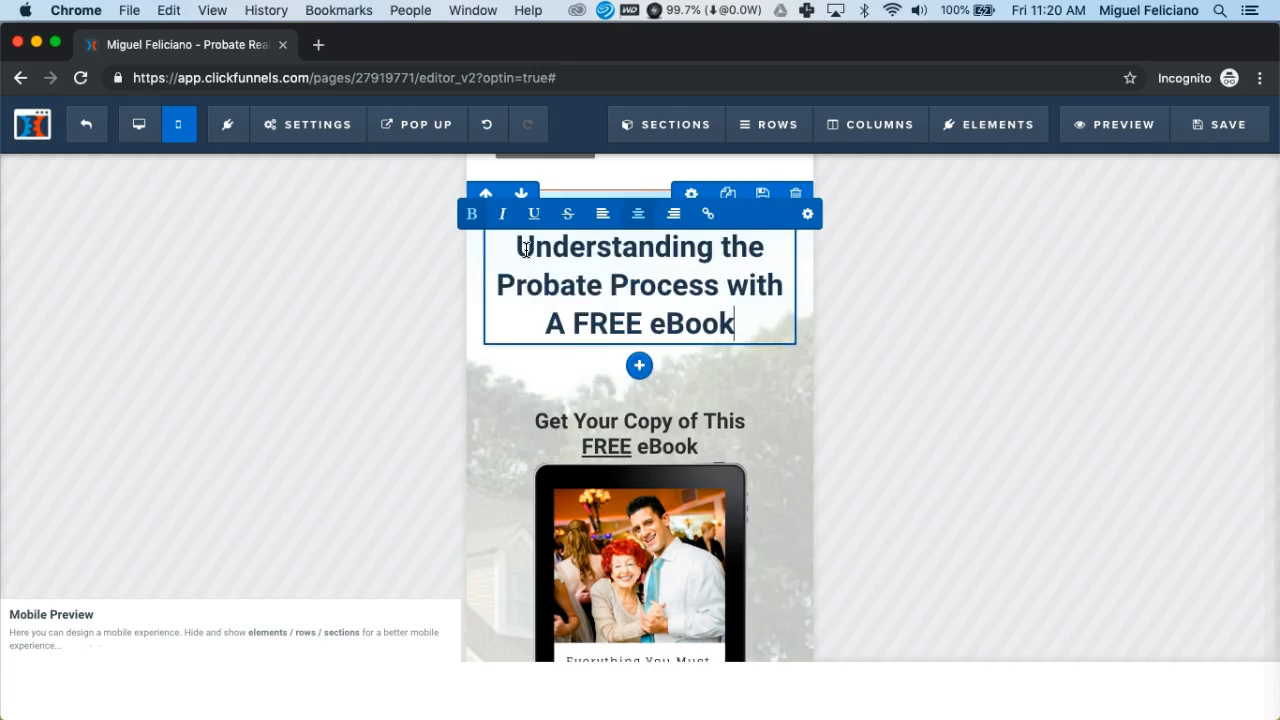
{"action": "key", "text": "shift+Up"}
{"action": "key", "text": "shift+Up"}
{"action": "key", "text": "shift+Up"}
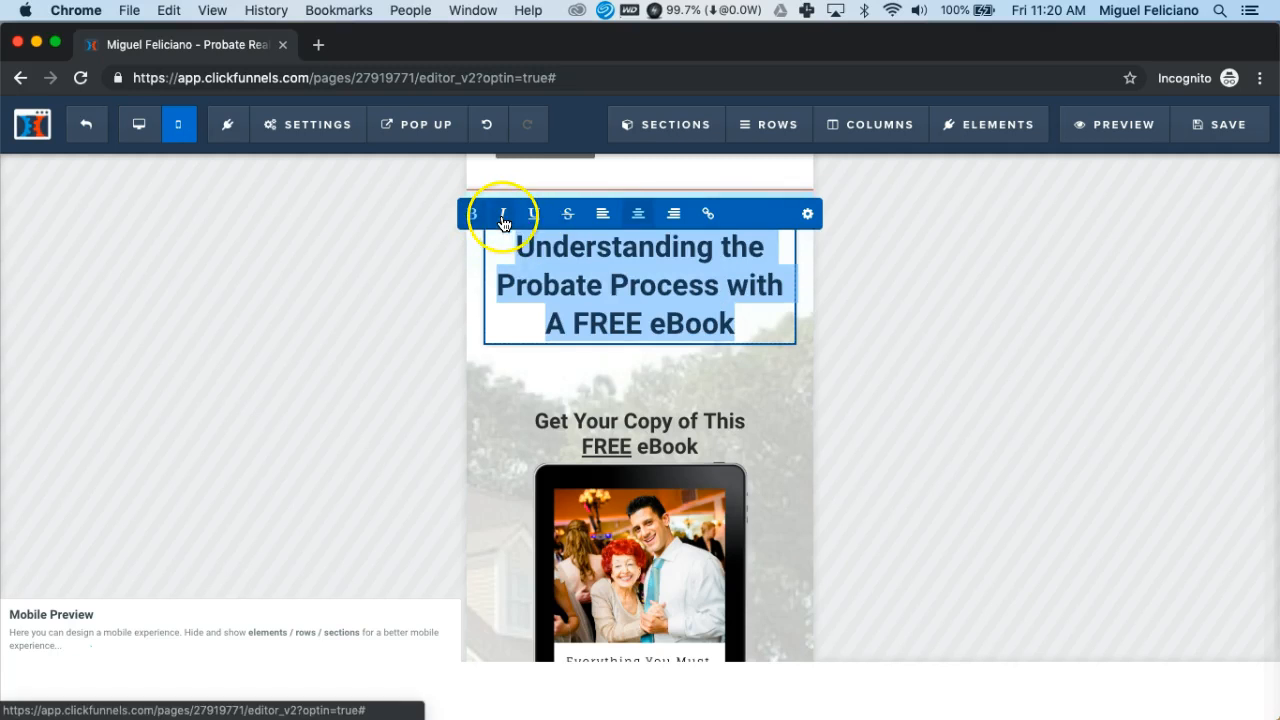
{"action": "left_click", "coordinate": [505, 222]}
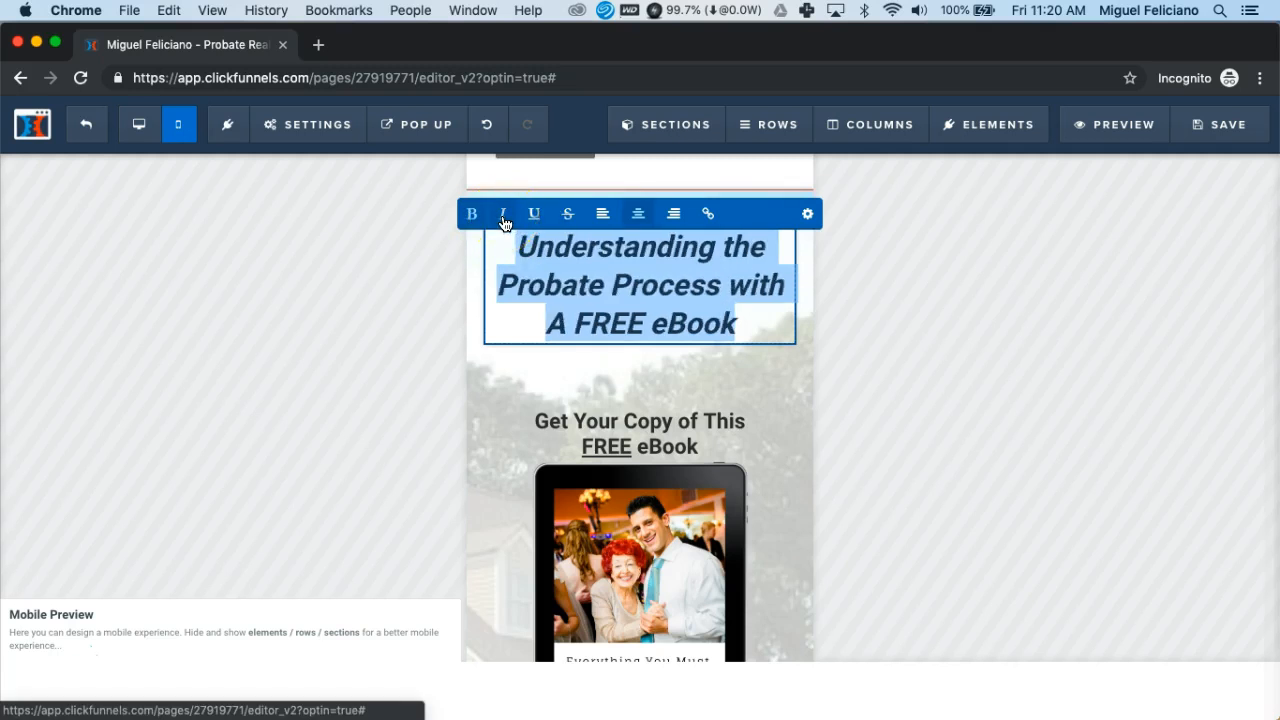
Underline the word 'FREE' in the new heading
{"action": "left_click", "coordinate": [579, 323]}
{"action": "left_click_drag", "start_coordinate": [579, 323], "coordinate": [634, 323]}
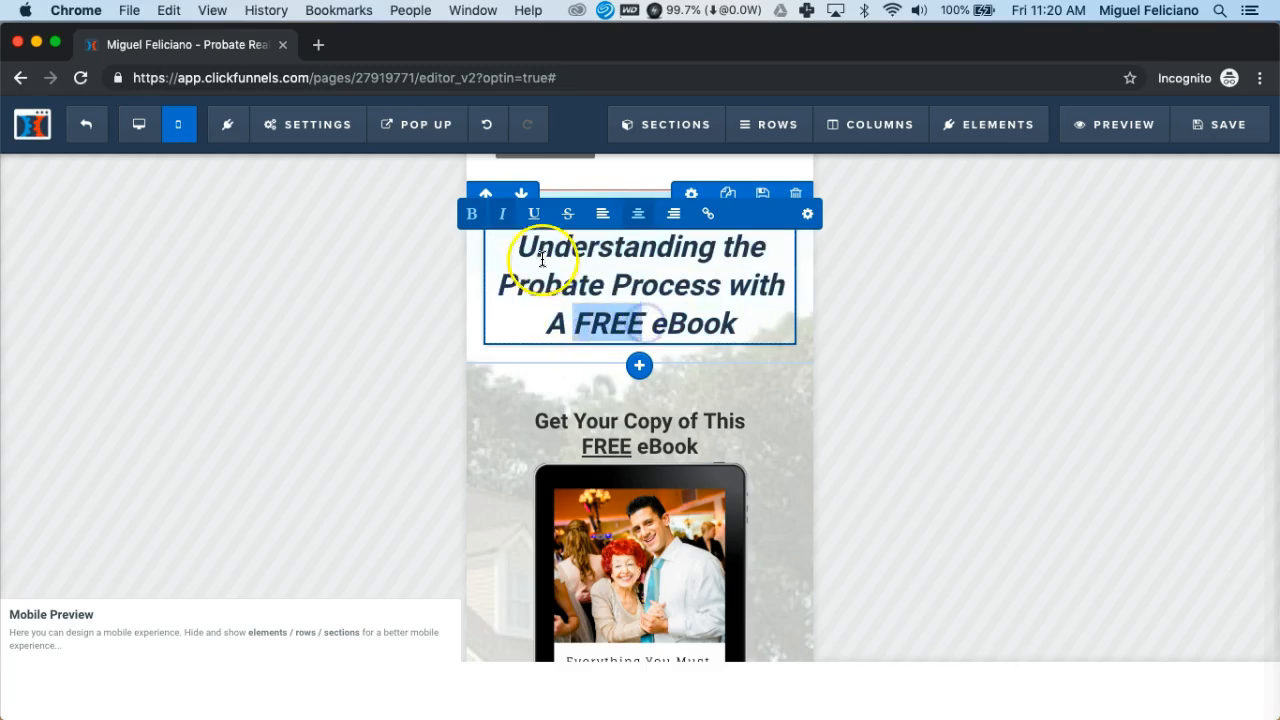
{"action": "left_click", "coordinate": [534, 216]}
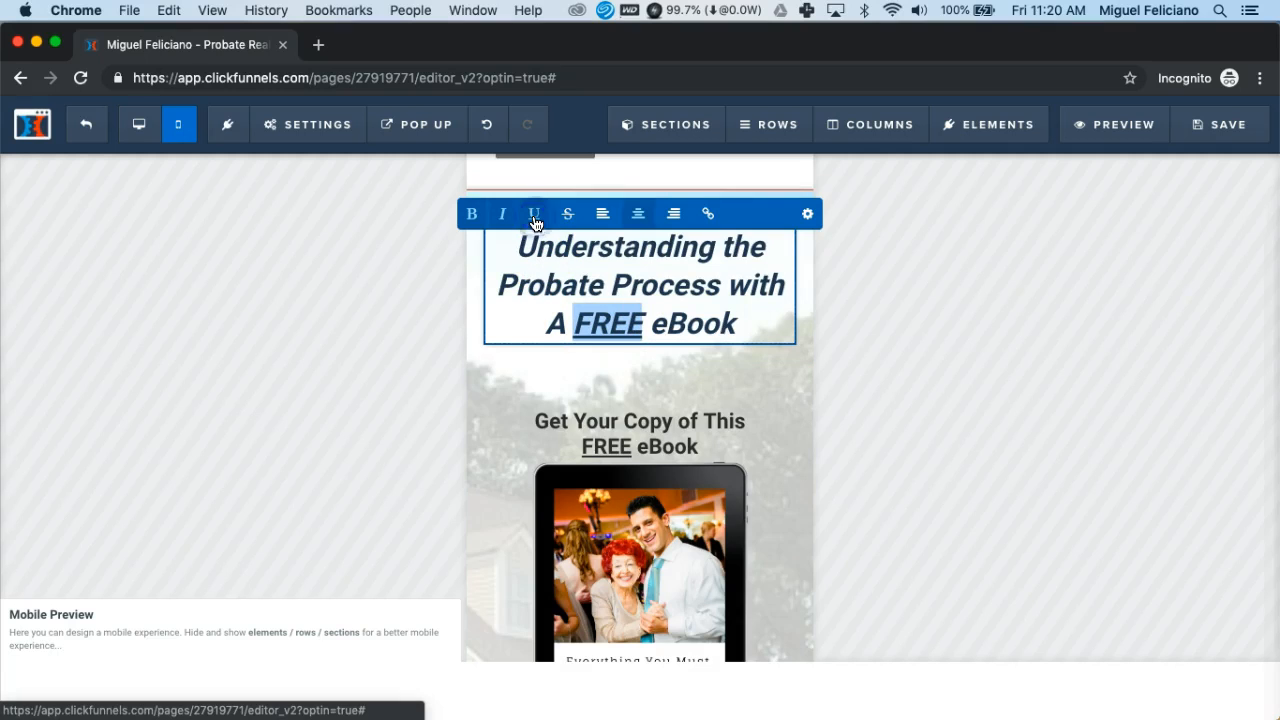
{"action": "left_click", "coordinate": [688, 390]}
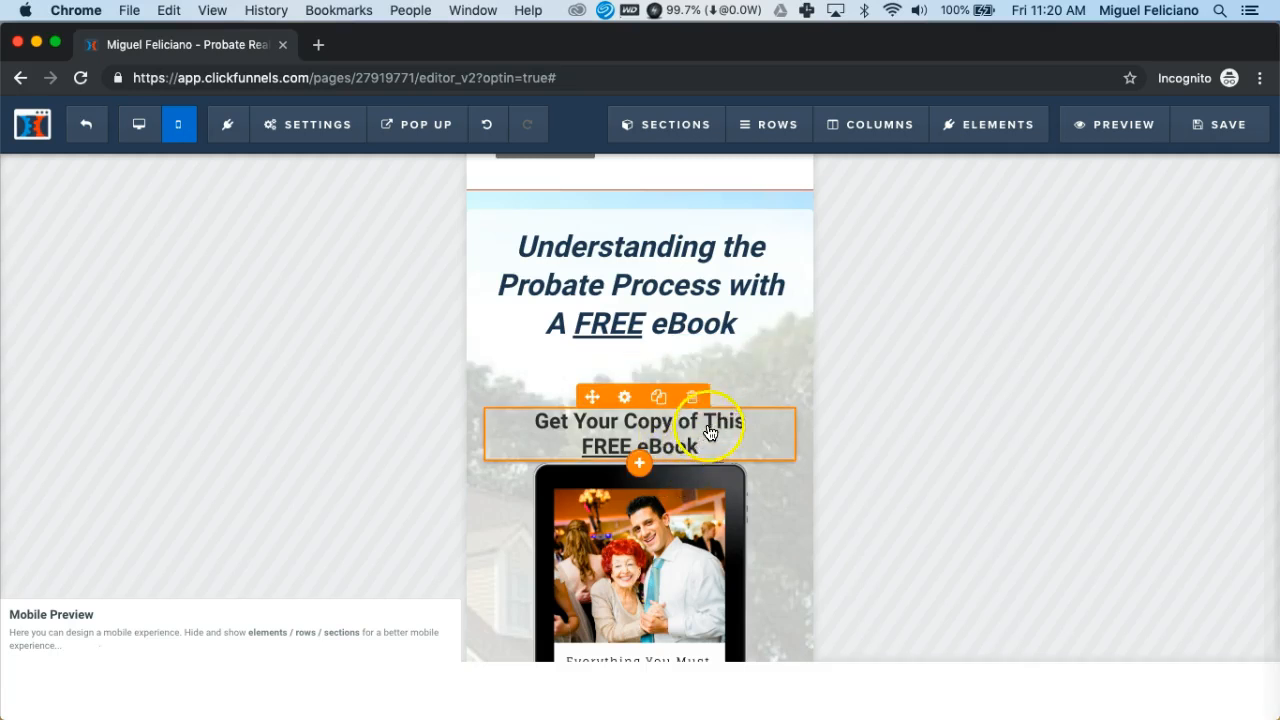
Delete the 'Get Your Copy of This FREE eBook' headline and select the bullet list below
{"action": "left_click", "coordinate": [693, 399]}
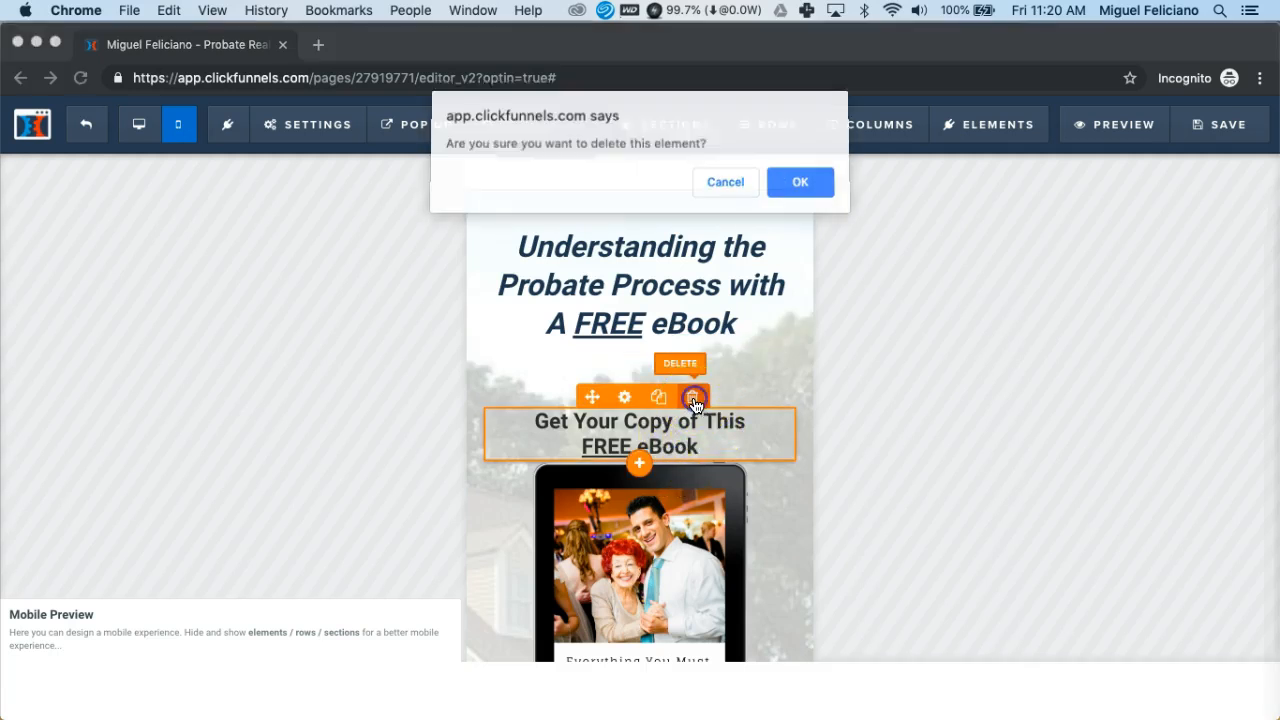
{"action": "left_click", "coordinate": [798, 186]}
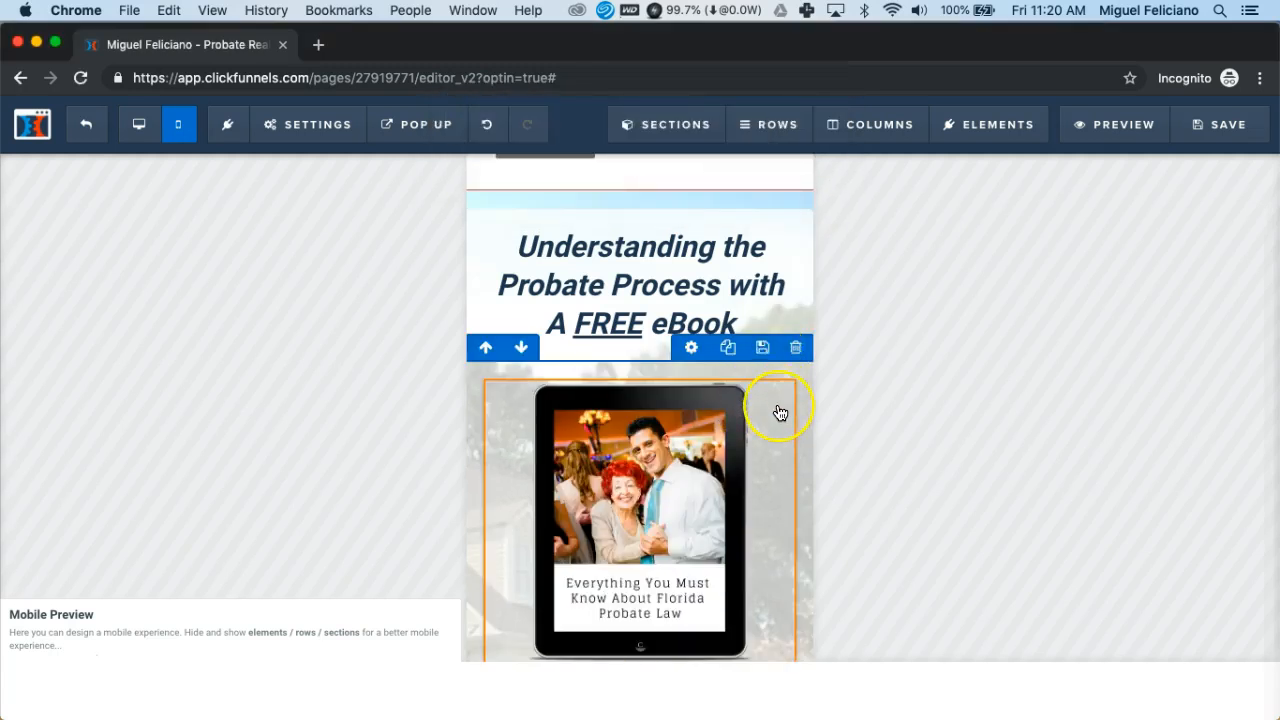
{"action": "scroll", "coordinate": [778, 413], "scroll_direction": "down", "scroll_amount": 5}
{"action": "scroll", "coordinate": [778, 413], "scroll_direction": "down", "scroll_amount": 2}
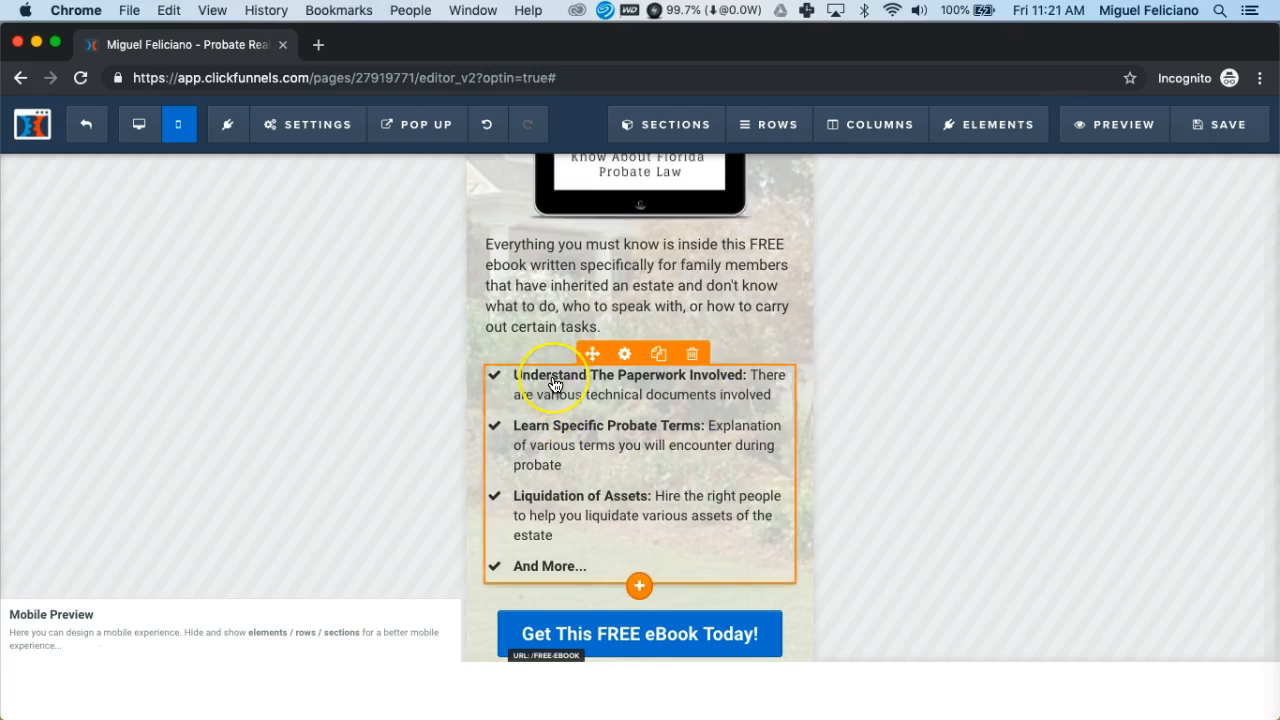
{"action": "left_click", "coordinate": [555, 385]}
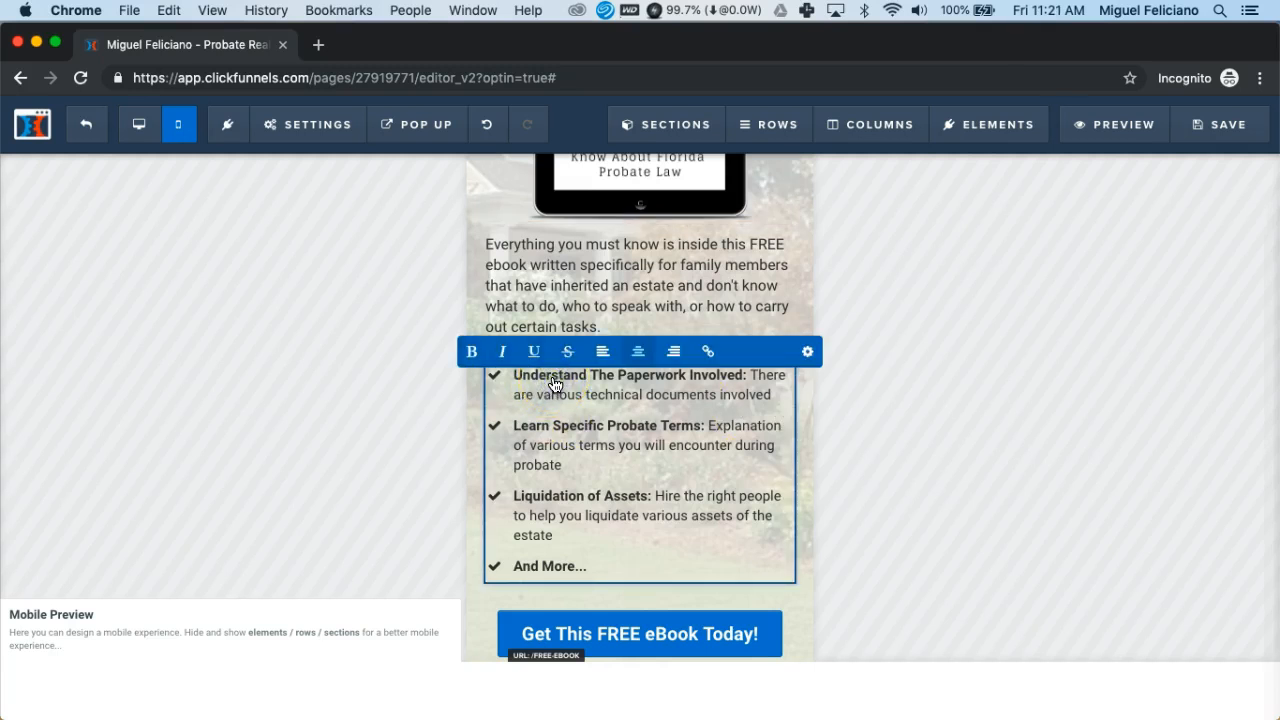
{"action": "left_click", "coordinate": [552, 411]}
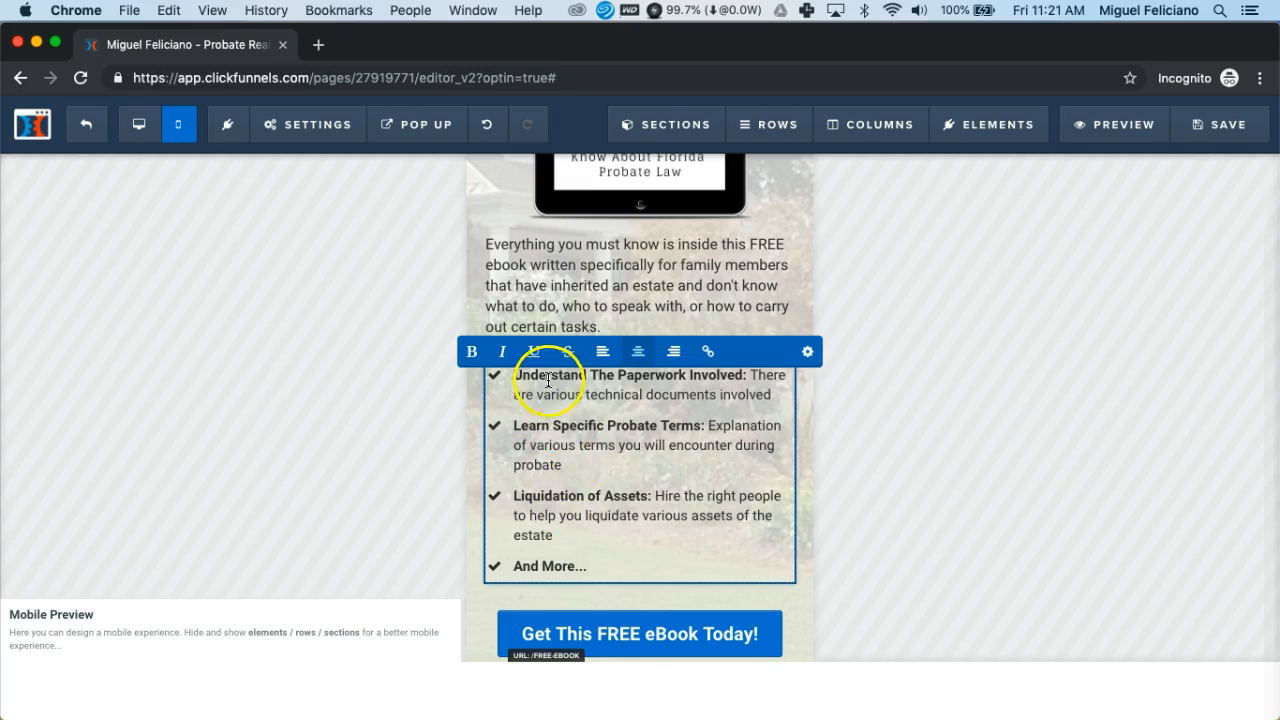
Open the first bullet's Icon Picker in the list's Advanced settings
{"action": "left_click", "coordinate": [808, 355]}
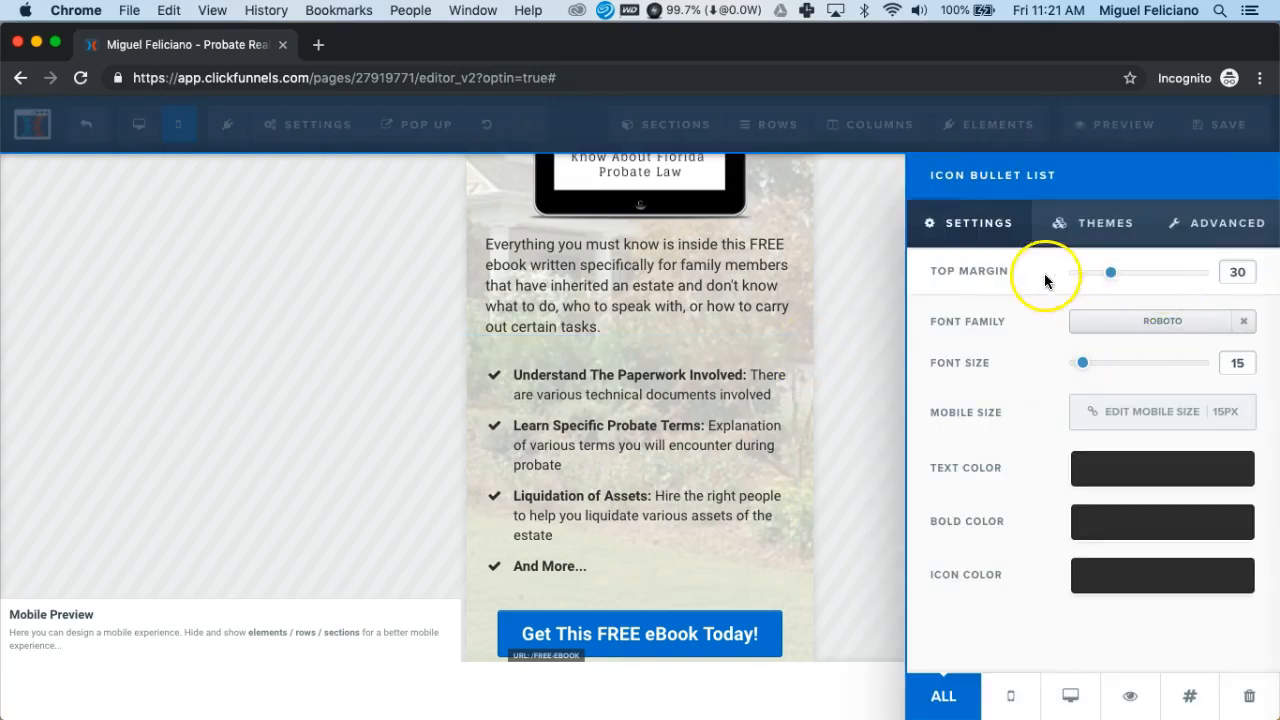
{"action": "left_click", "coordinate": [1220, 232]}
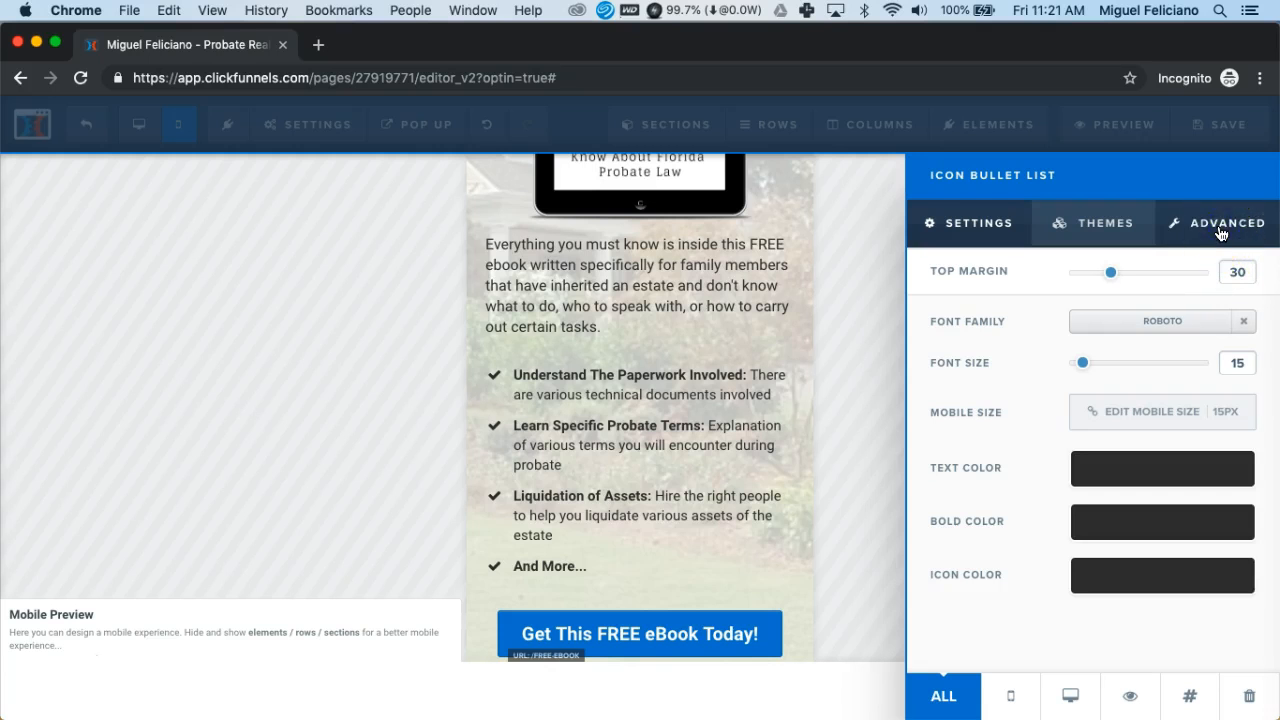
{"action": "left_click", "coordinate": [1220, 232]}
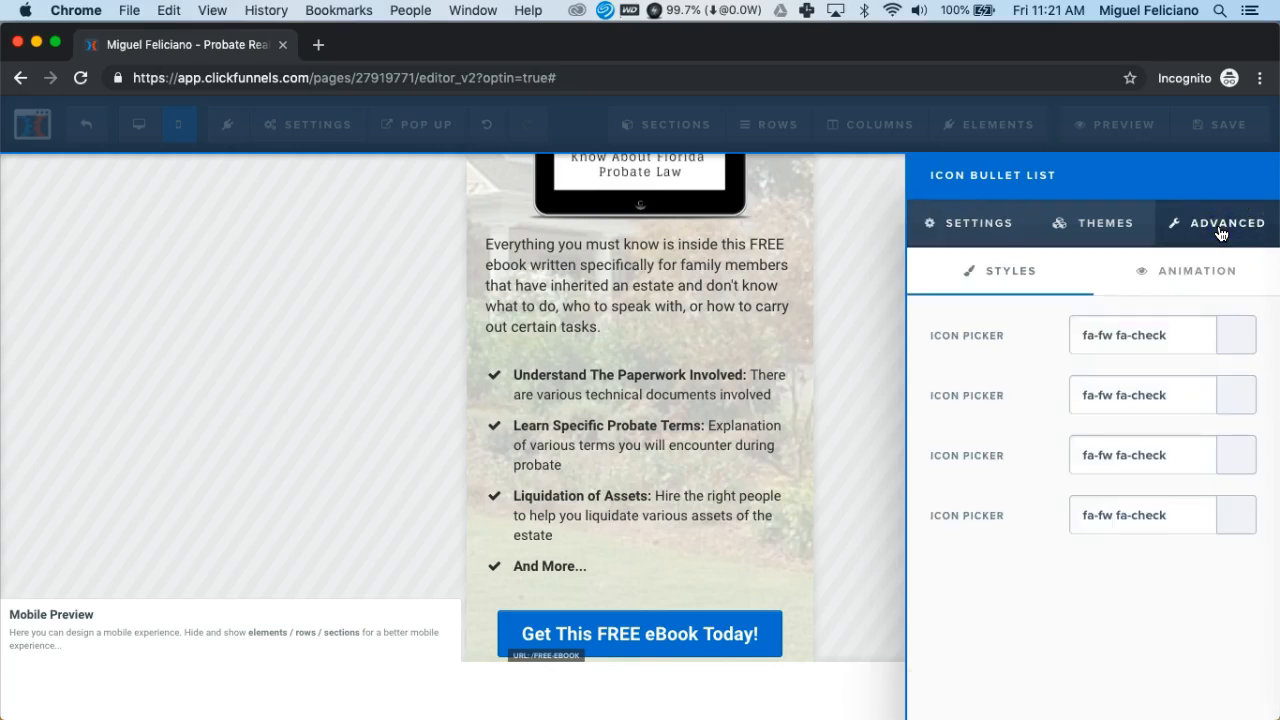
{"action": "left_click", "coordinate": [1231, 338]}
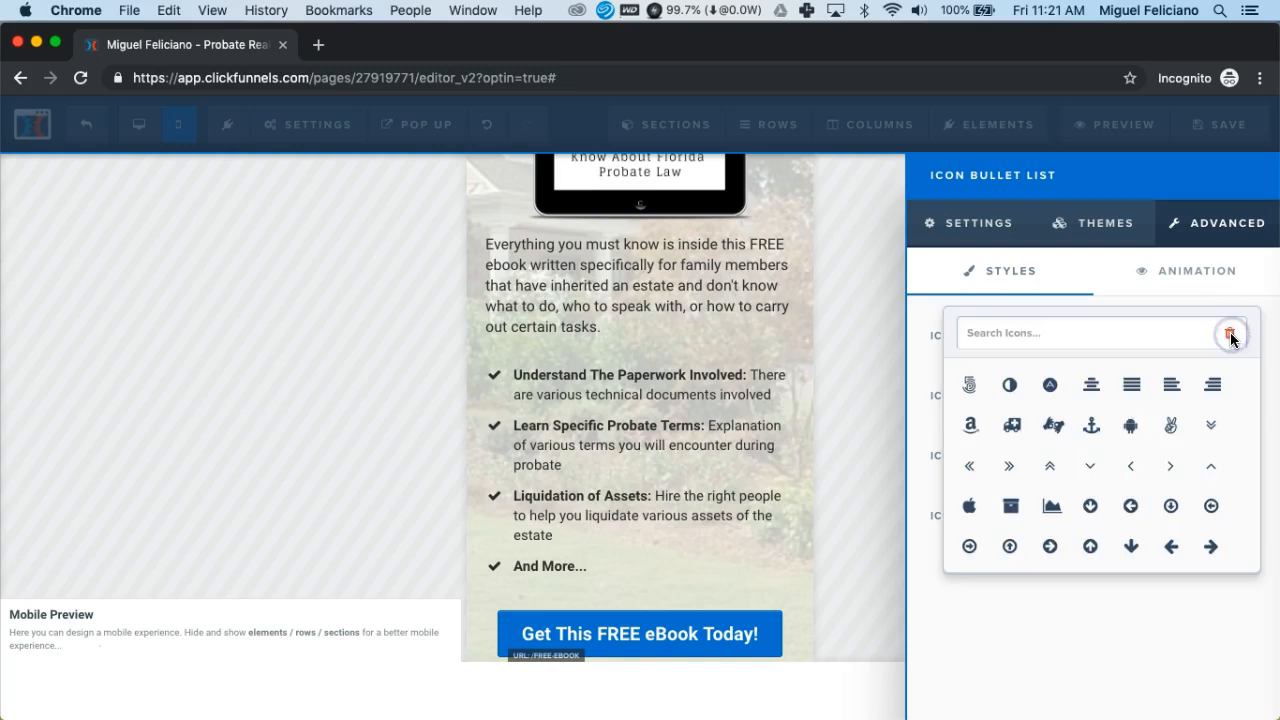
{"action": "left_click", "coordinate": [1123, 337]}
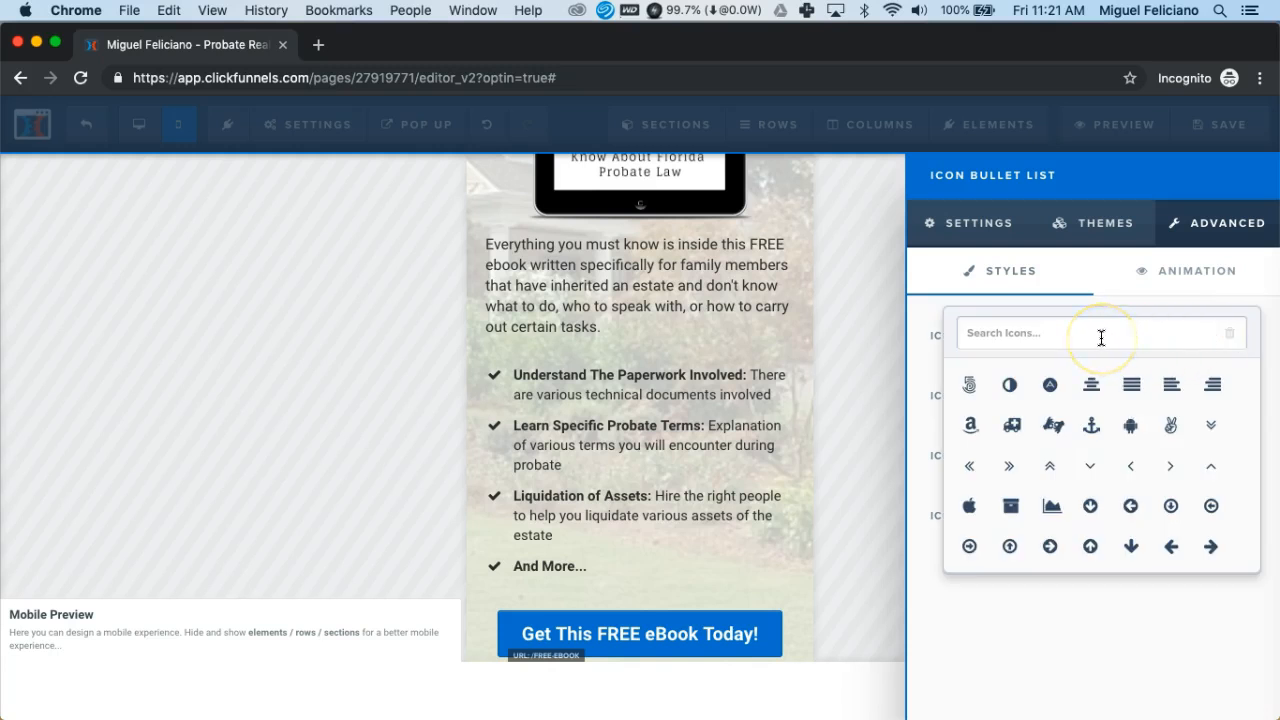
Give 'Understand The Paperwork Involved' a document icon and close the settings
{"action": "scroll", "coordinate": [1125, 458], "scroll_direction": "down", "scroll_amount": 3}
{"action": "scroll", "coordinate": [1125, 458], "scroll_direction": "down", "scroll_amount": 10}
{"action": "scroll", "coordinate": [1123, 456], "scroll_direction": "down", "scroll_amount": 4}
{"action": "left_click", "coordinate": [1120, 474]}
{"action": "scroll", "coordinate": [1120, 477], "scroll_direction": "down", "scroll_amount": 5}
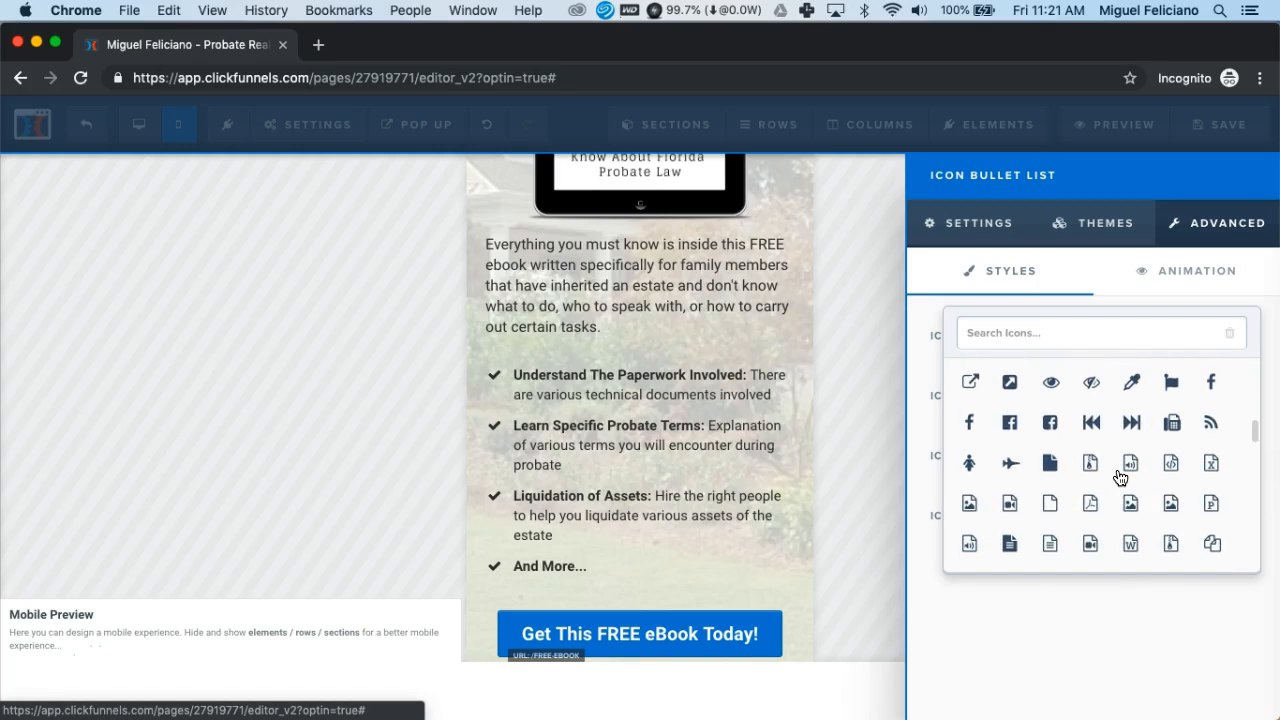
{"action": "scroll", "coordinate": [1120, 477], "scroll_direction": "down", "scroll_amount": 2}
{"action": "left_click", "coordinate": [1010, 474]}
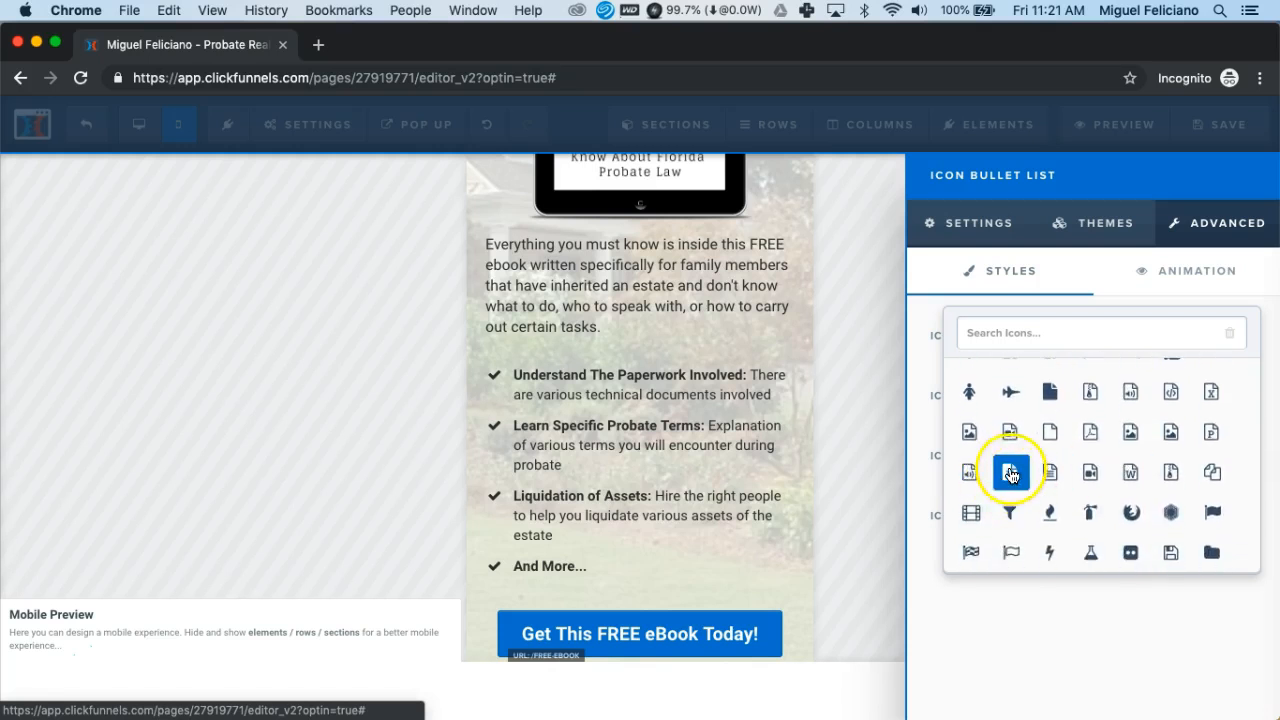
{"action": "left_click", "coordinate": [716, 390]}
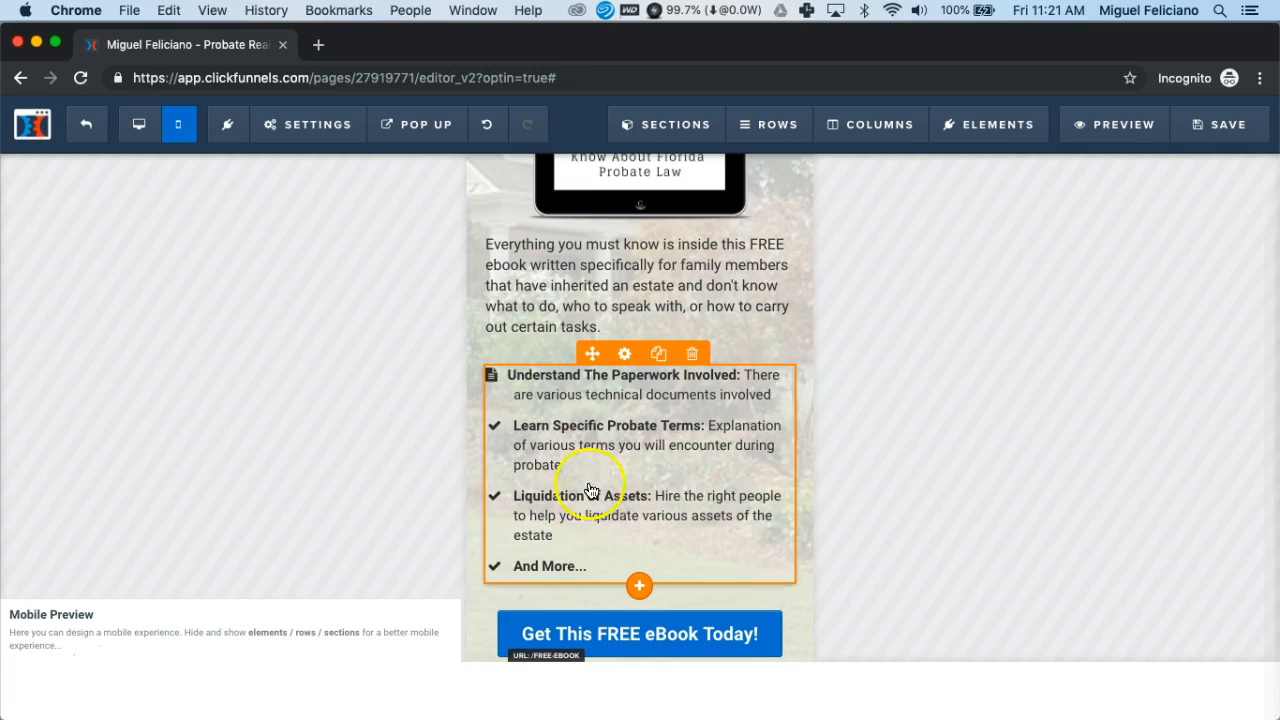
{"action": "left_click", "coordinate": [626, 432]}
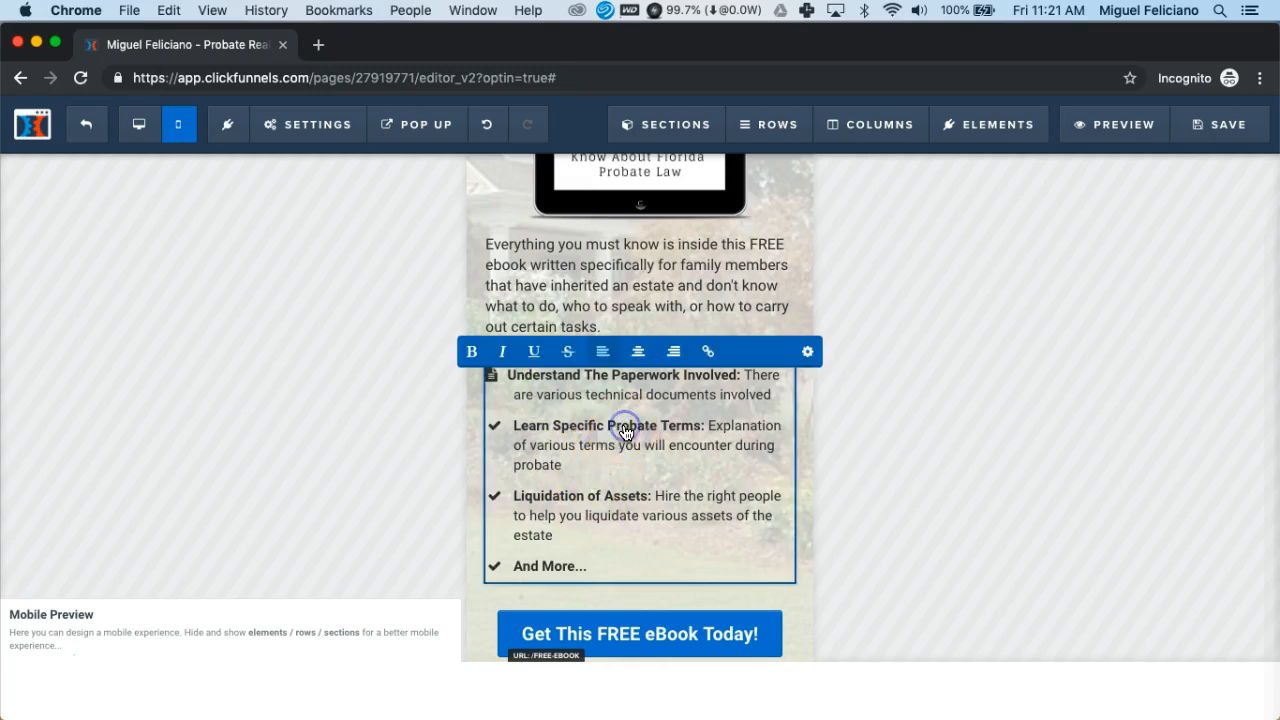
Set the 'Learn Specific Probate Terms' bullet's icon to copy-documents via the Advanced Icon Picker
{"action": "left_click", "coordinate": [808, 355]}
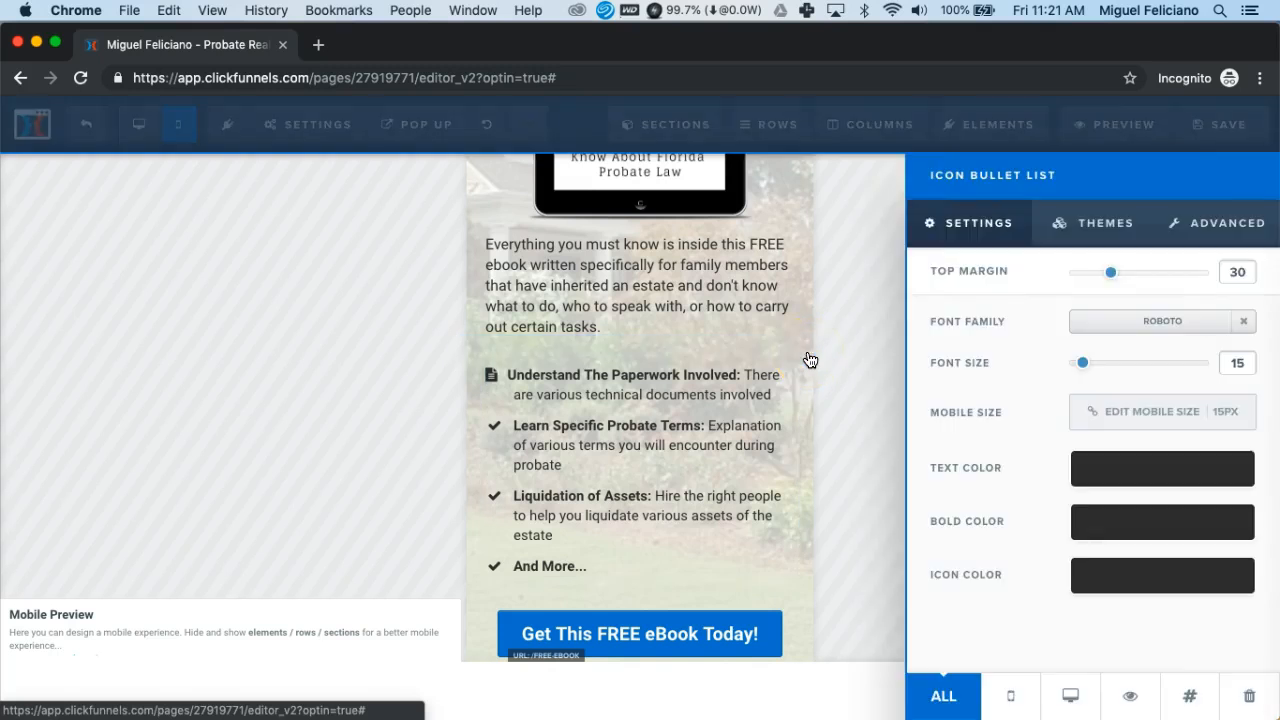
{"action": "left_click", "coordinate": [1224, 227]}
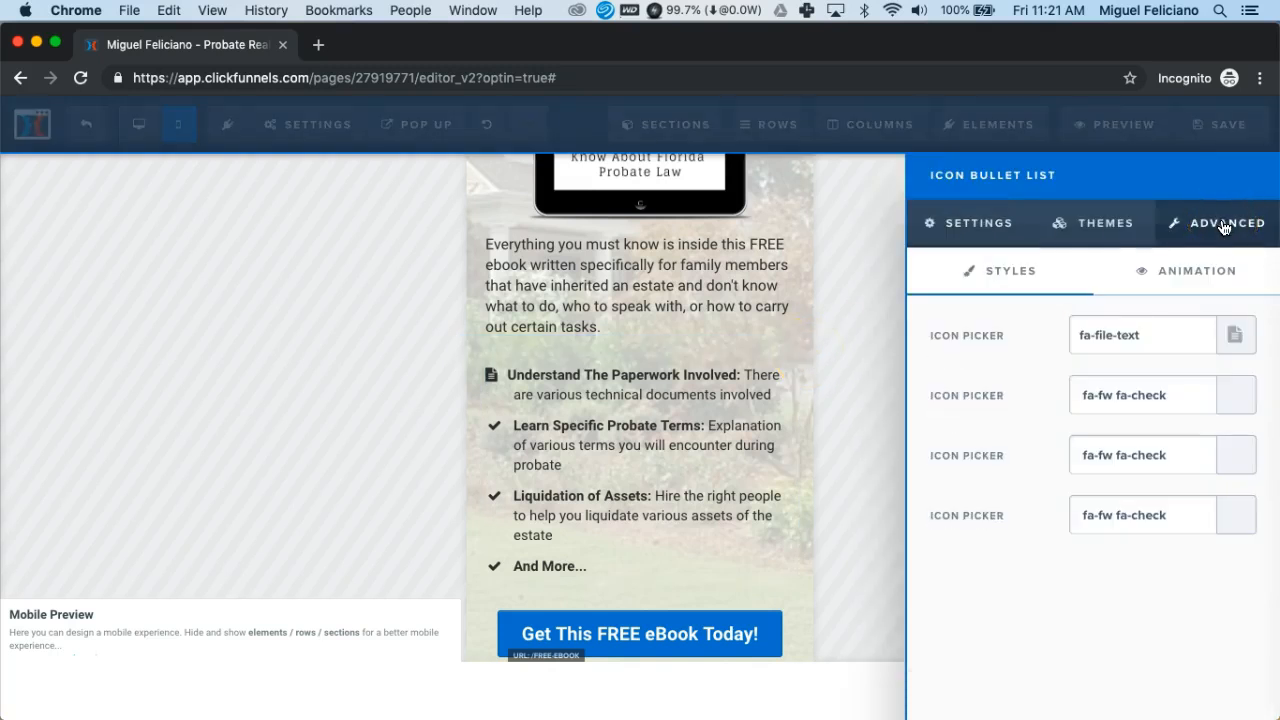
{"action": "left_click", "coordinate": [1237, 398]}
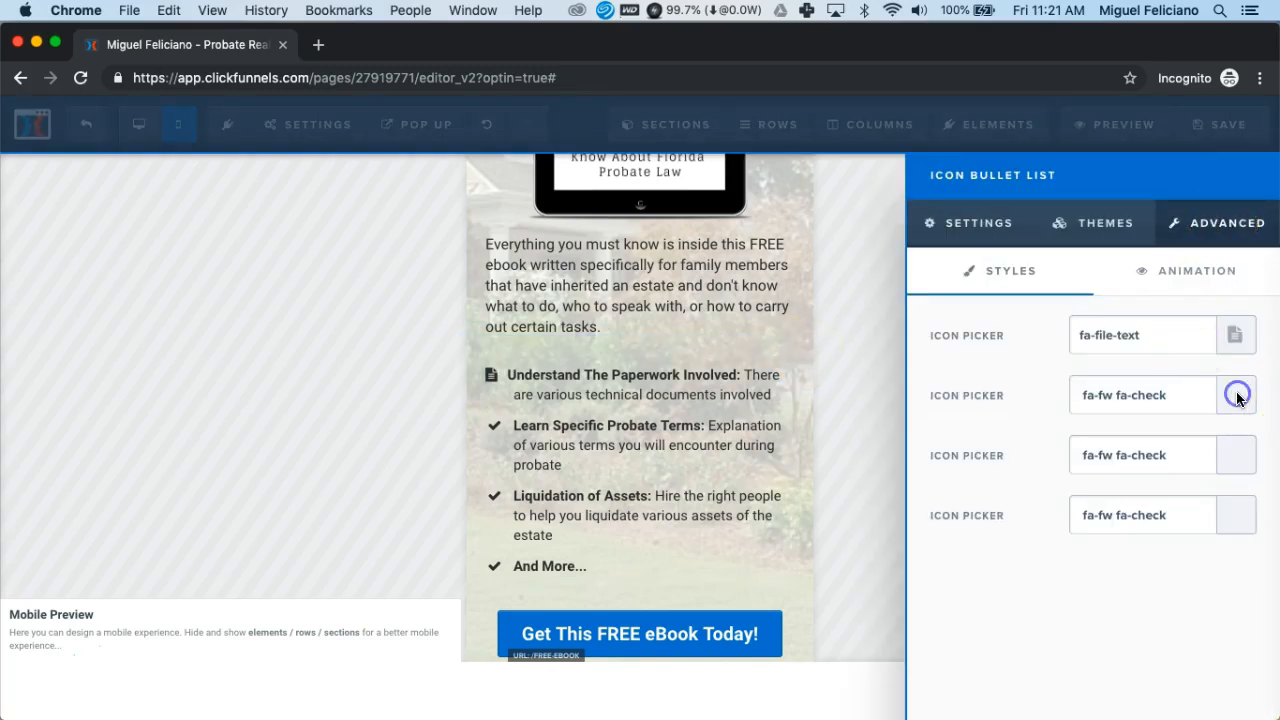
{"action": "scroll", "coordinate": [1096, 552], "scroll_direction": "down", "scroll_amount": 10}
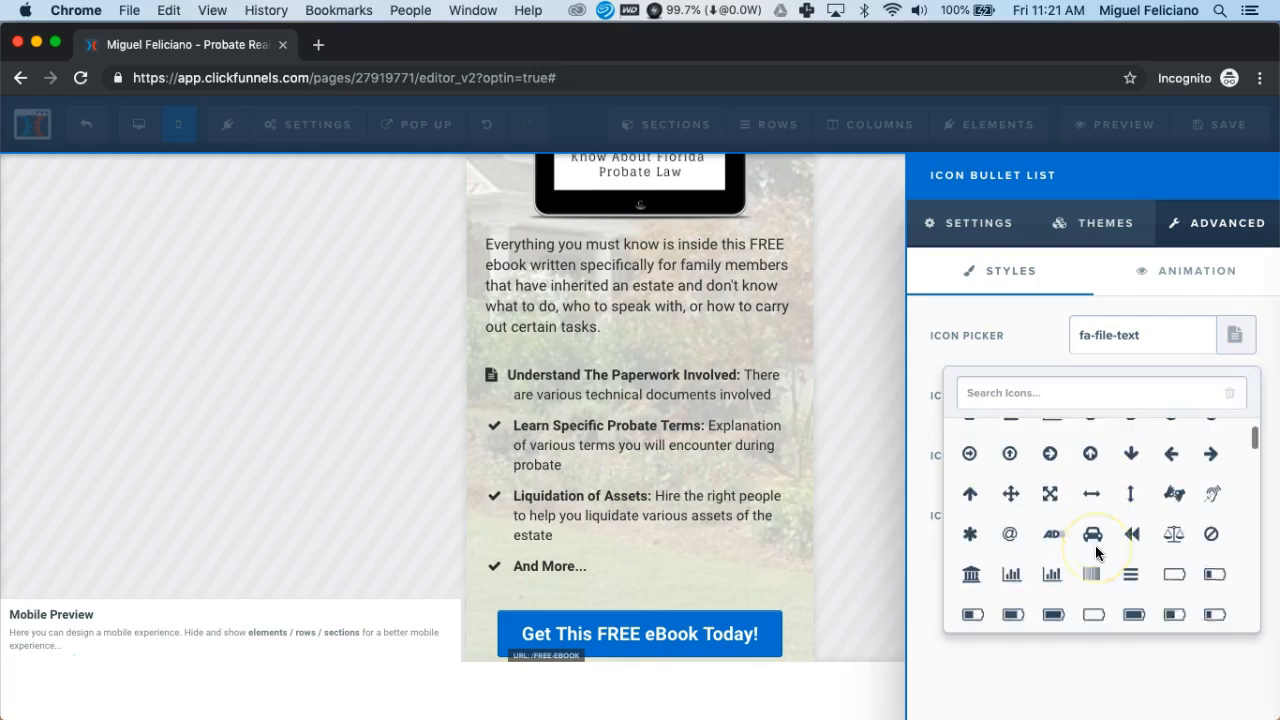
{"action": "scroll", "coordinate": [1096, 552], "scroll_direction": "down", "scroll_amount": 3}
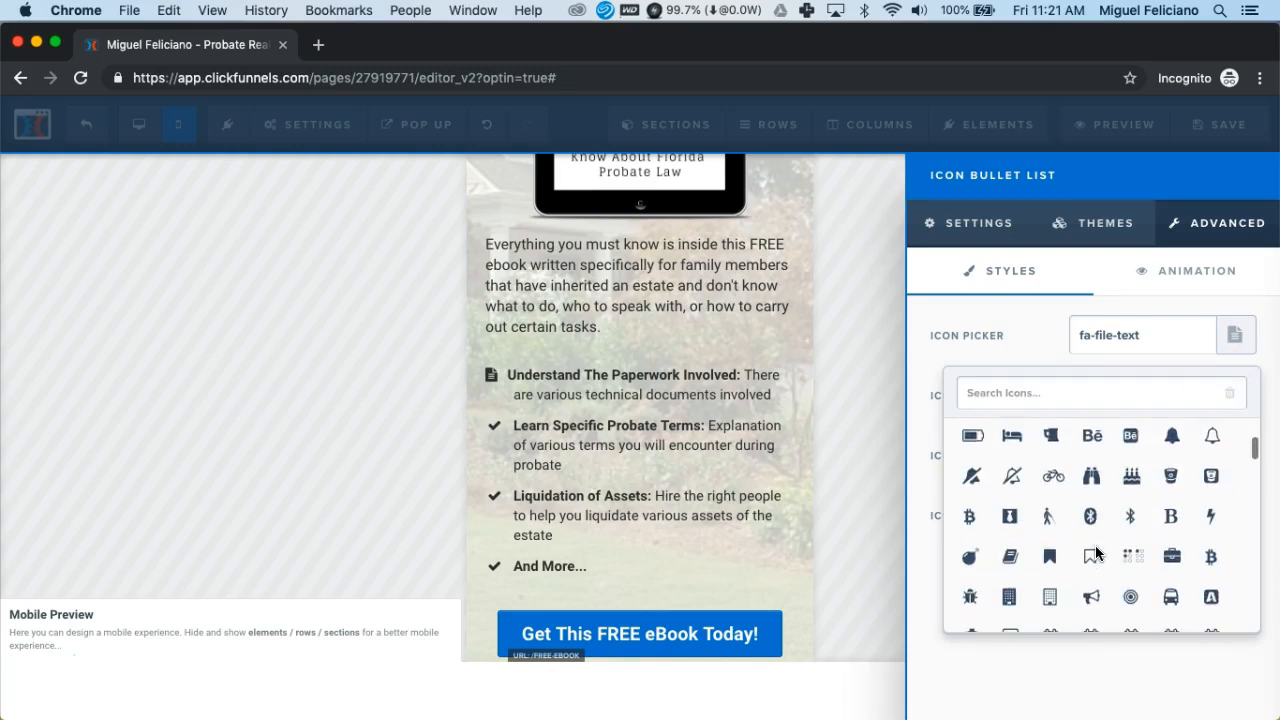
{"action": "scroll", "coordinate": [1096, 552], "scroll_direction": "down", "scroll_amount": 10}
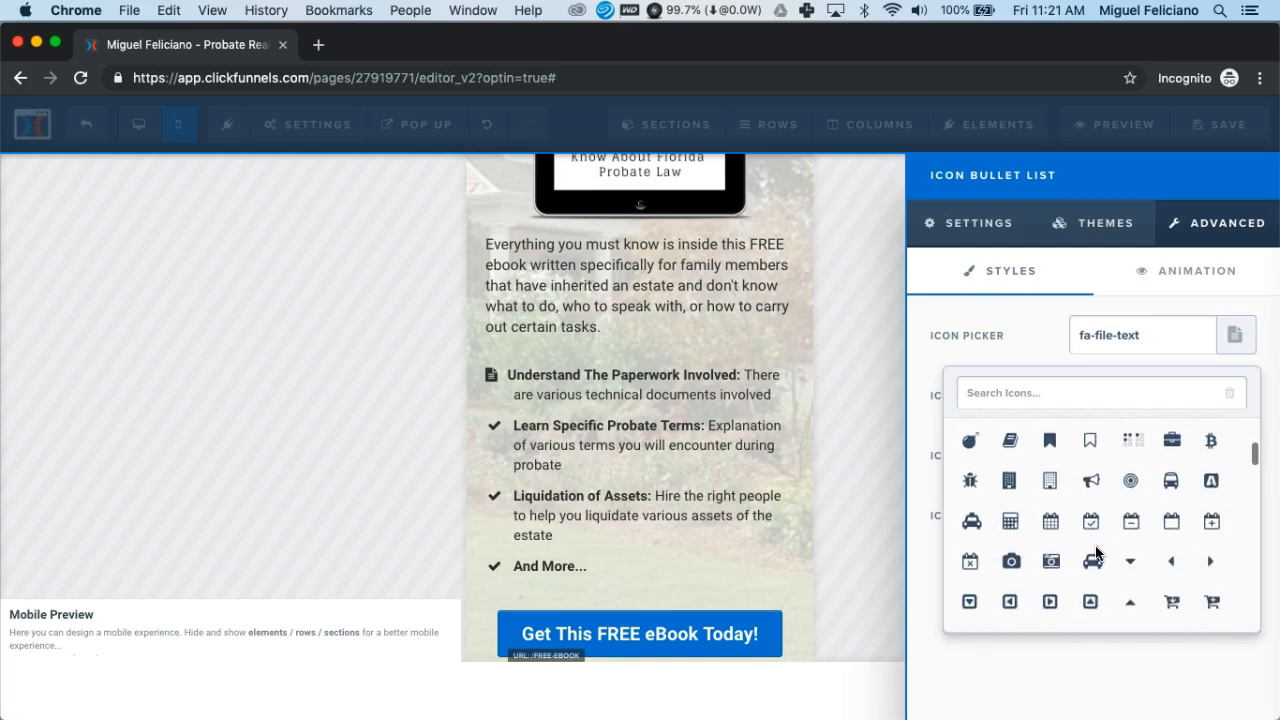
{"action": "scroll", "coordinate": [1096, 552], "scroll_direction": "down", "scroll_amount": 3}
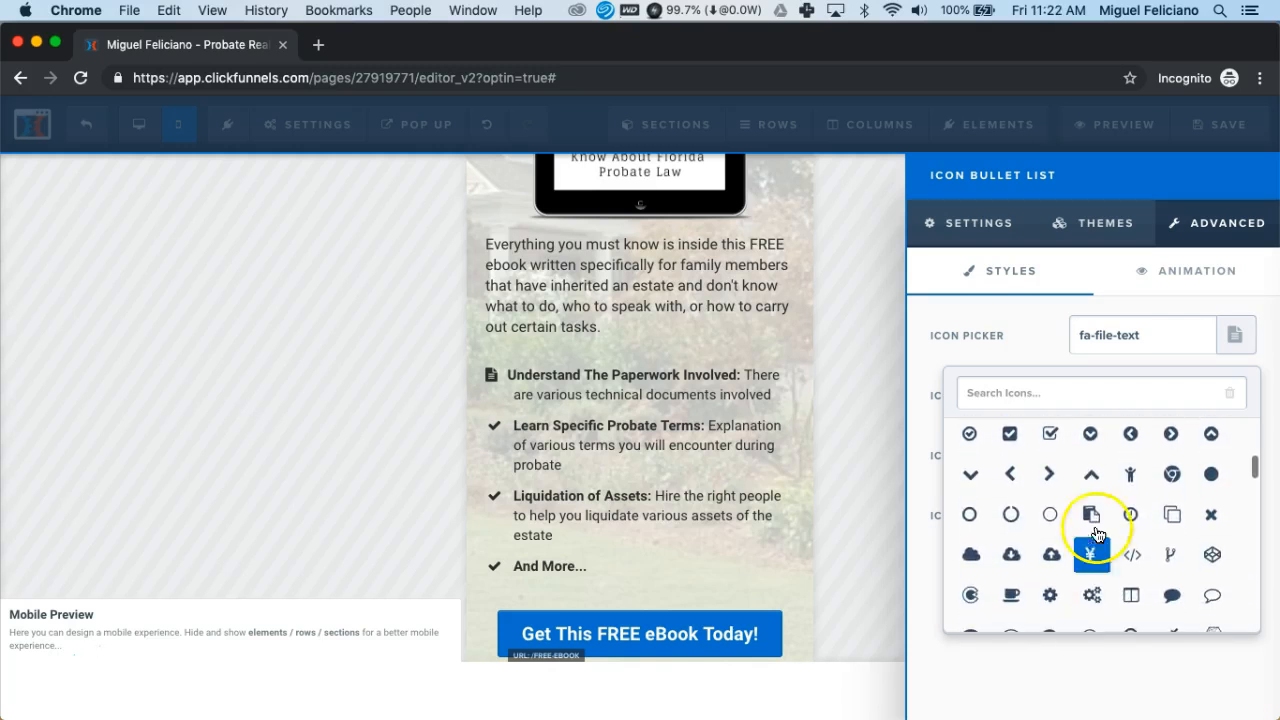
{"action": "left_click", "coordinate": [1092, 516]}
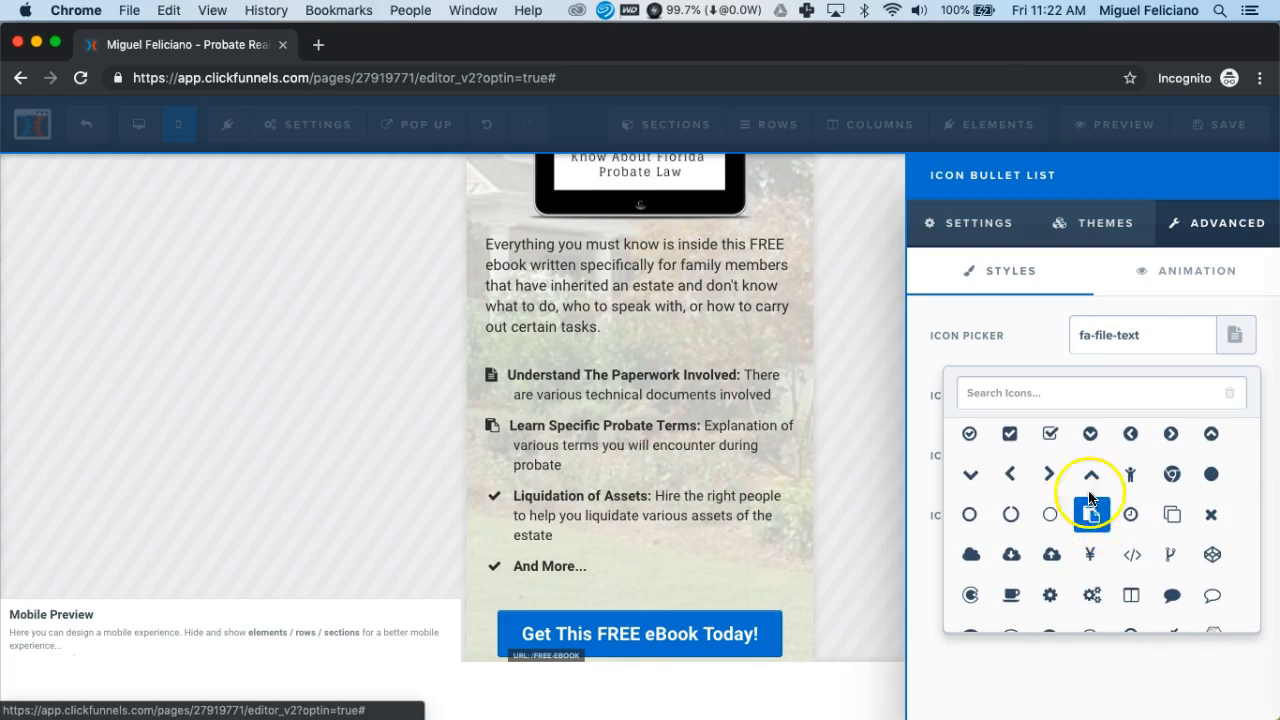
{"action": "left_click", "coordinate": [736, 460]}
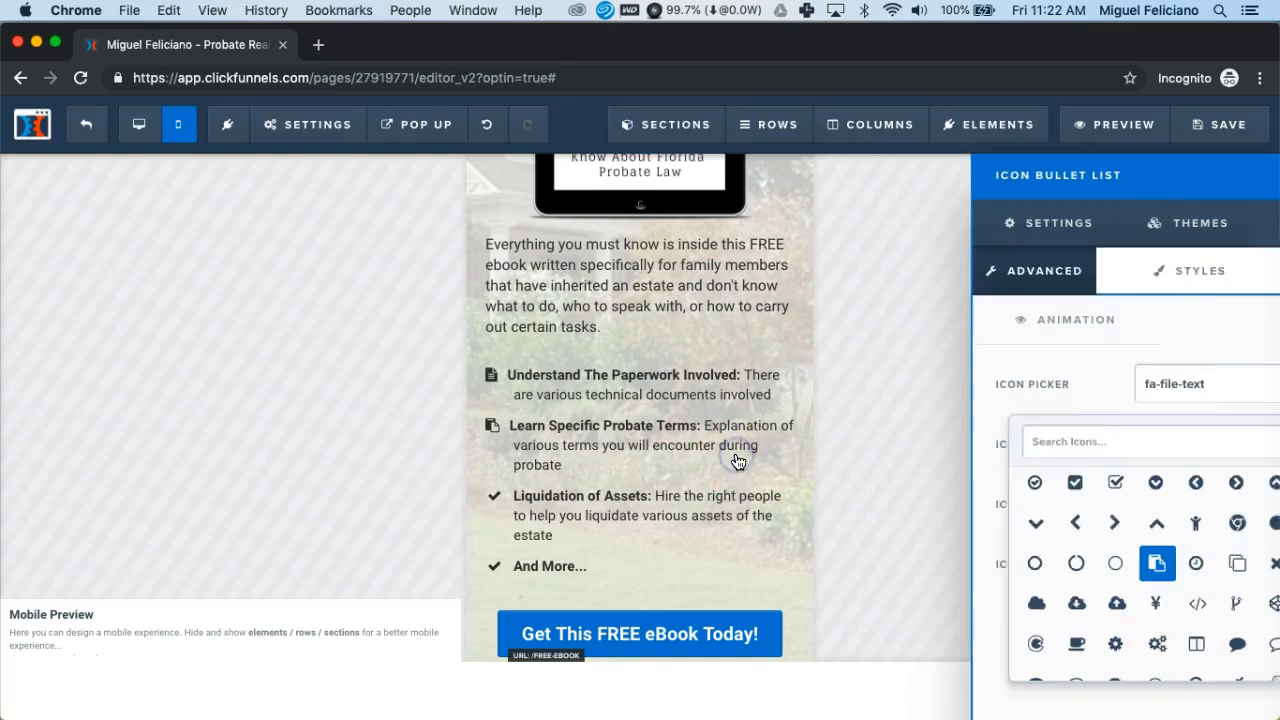
{"action": "scroll", "coordinate": [736, 460], "scroll_direction": "down", "scroll_amount": 2}
{"action": "left_click", "coordinate": [536, 348]}
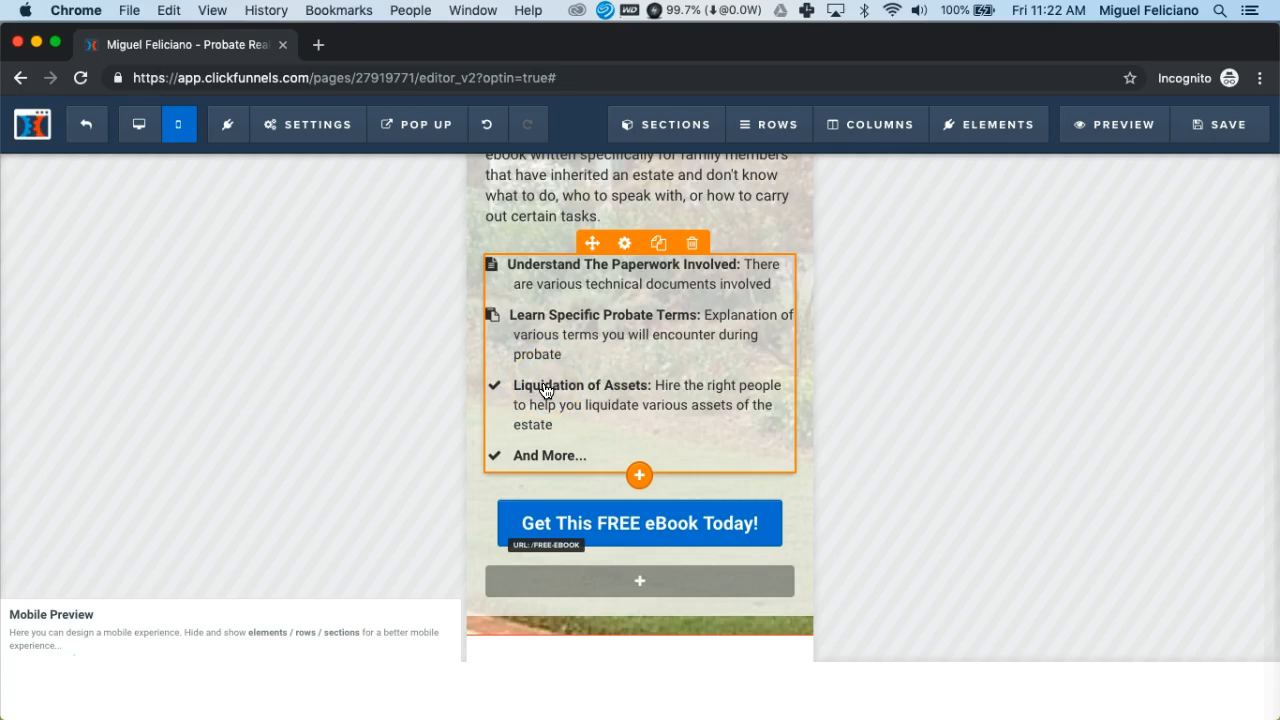
Apply the Orange Dark Button theme to 'Get This FREE eBook Today!'
{"action": "left_click", "coordinate": [575, 523]}
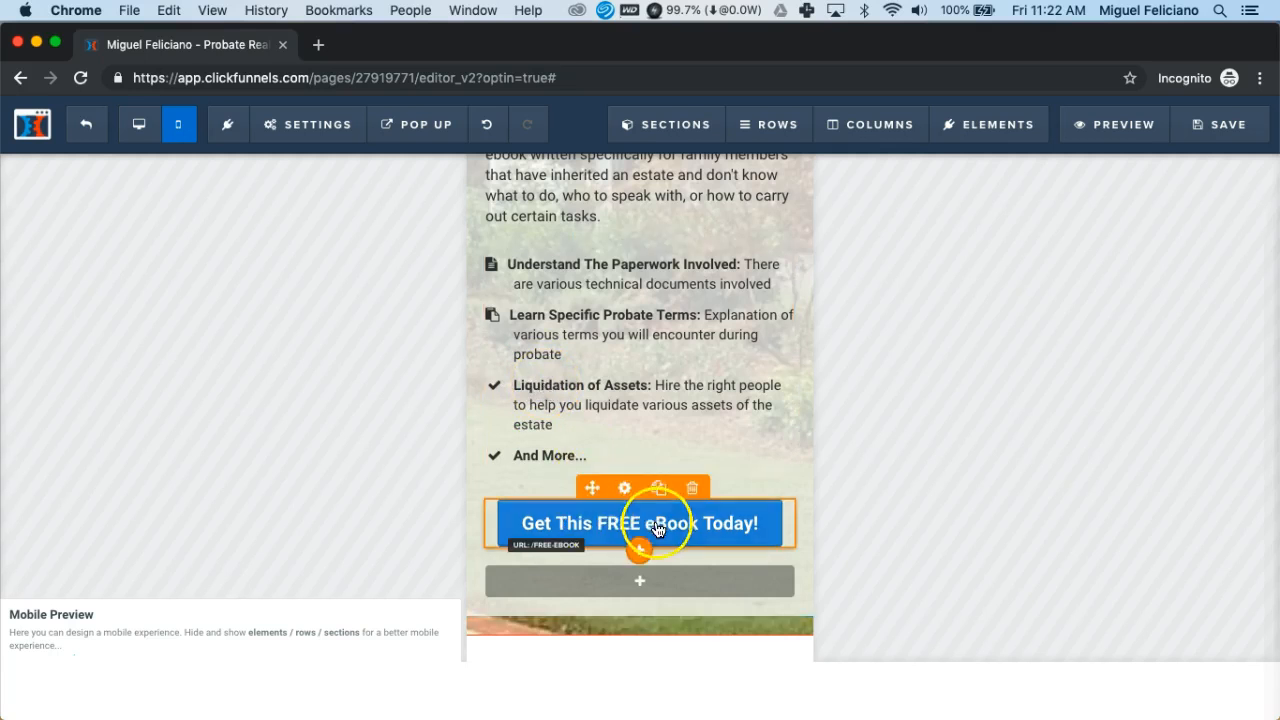
{"action": "left_click", "coordinate": [636, 516]}
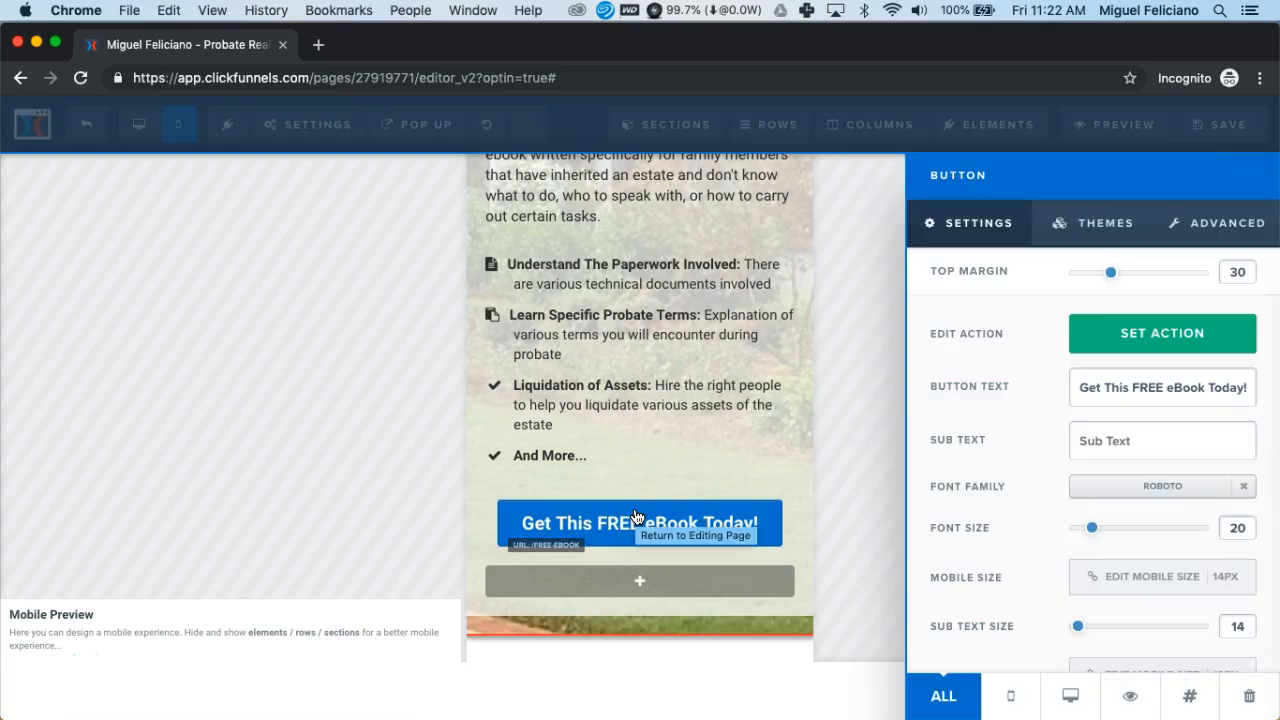
{"action": "left_click", "coordinate": [1100, 225]}
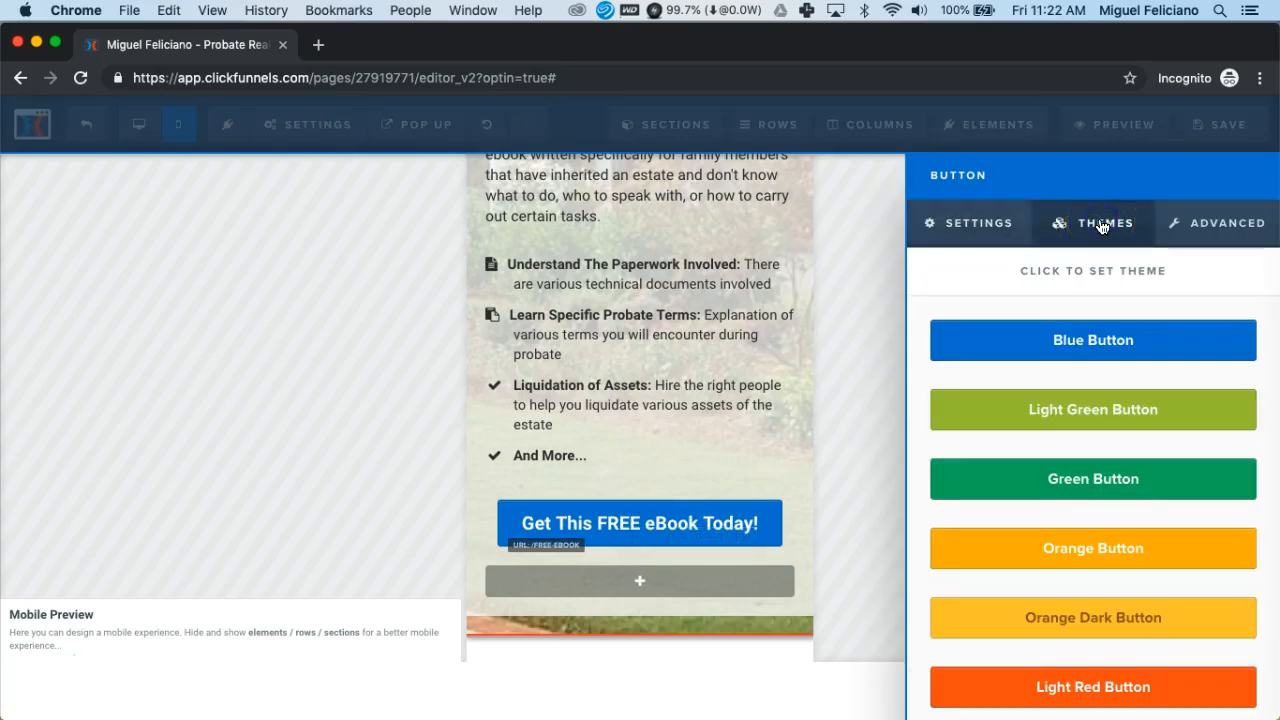
{"action": "left_click", "coordinate": [1053, 620]}
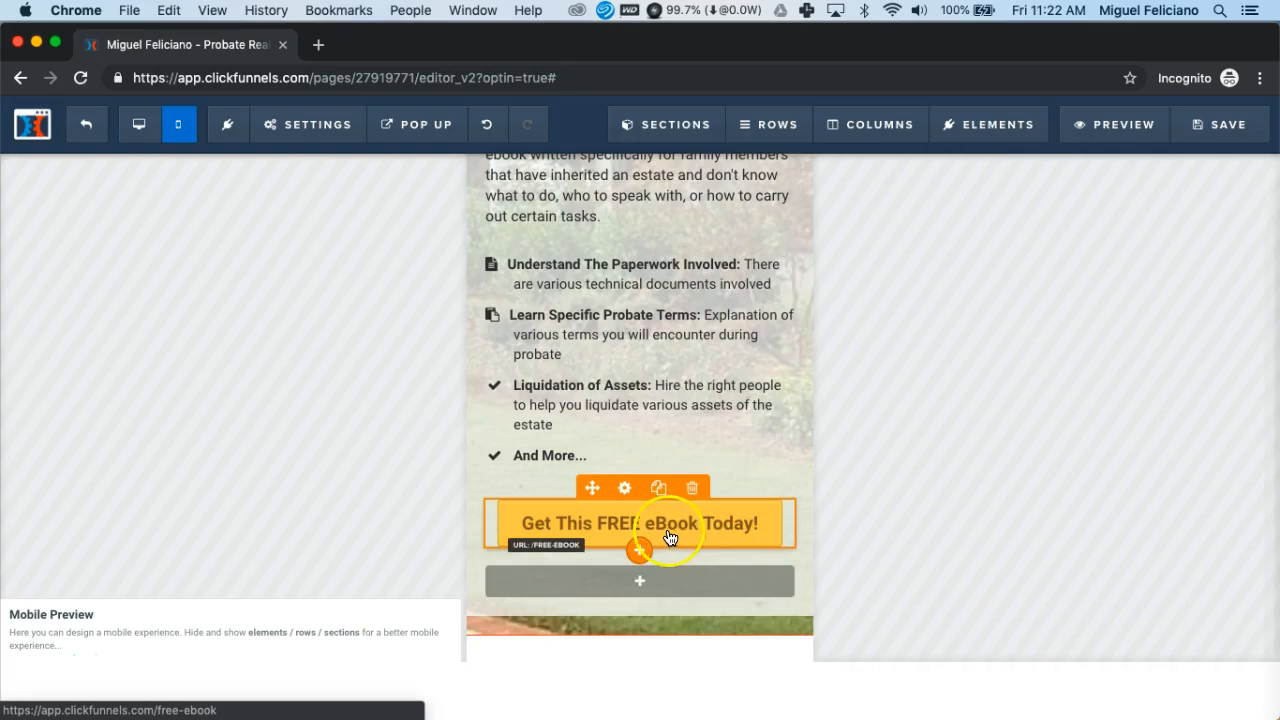
Set the button's width to Fill Width in Advanced styles
{"action": "left_click", "coordinate": [571, 521]}
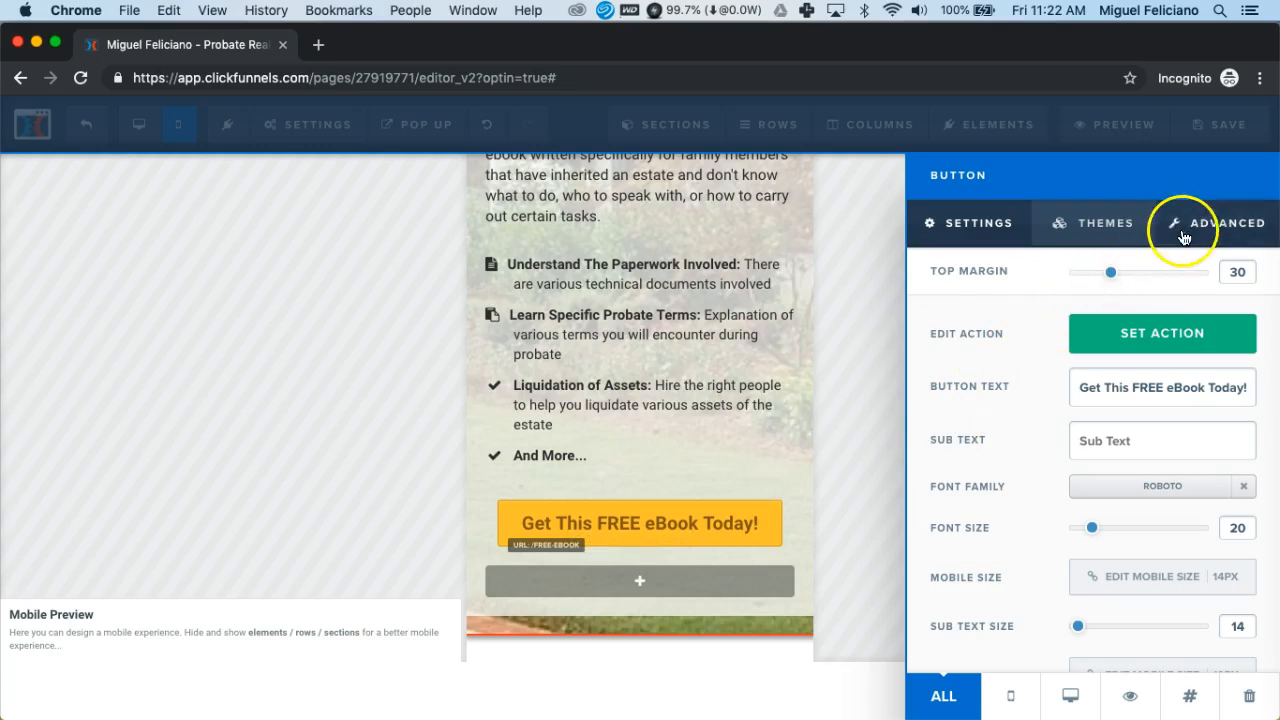
{"action": "left_click", "coordinate": [1214, 232]}
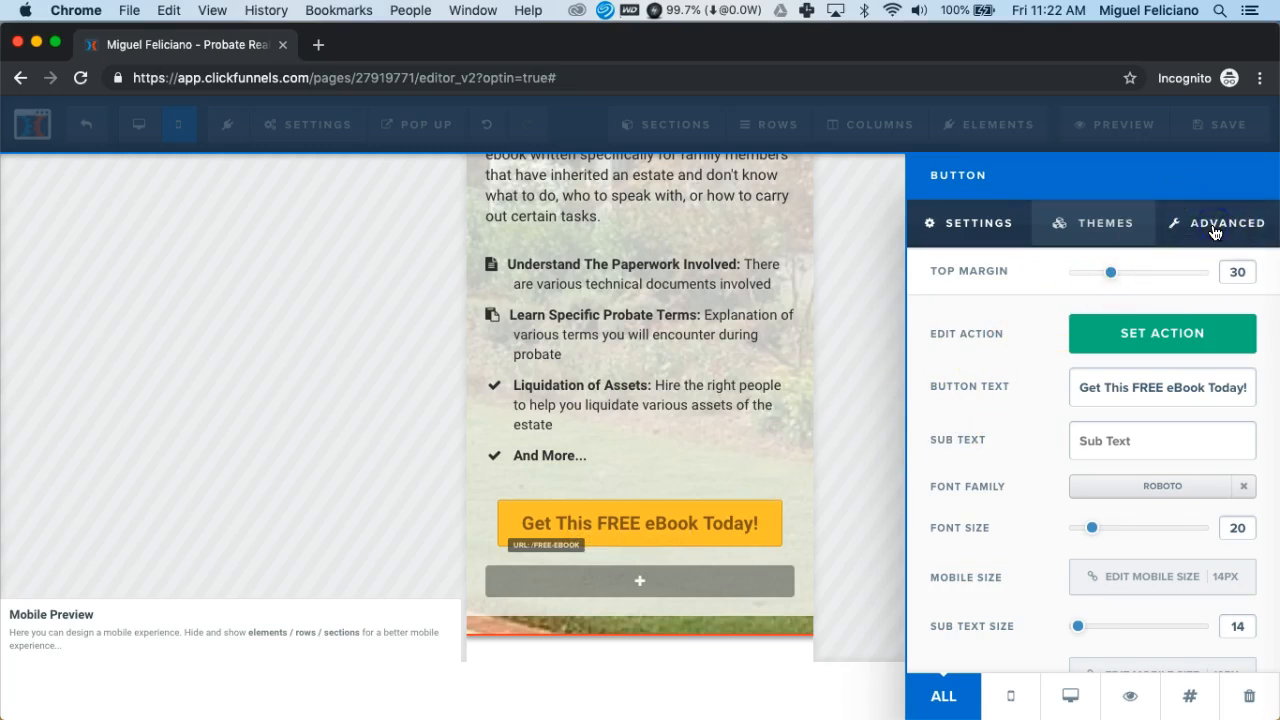
{"action": "left_click", "coordinate": [1182, 331]}
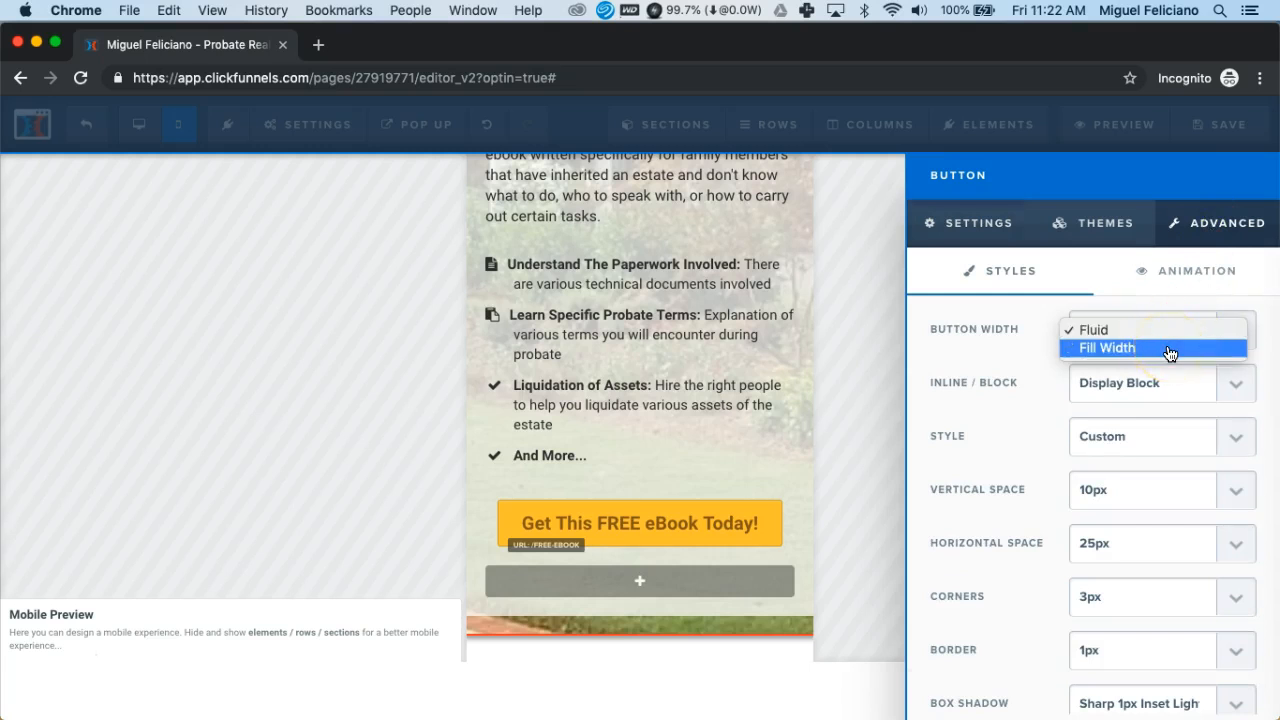
{"action": "left_click", "coordinate": [1170, 350]}
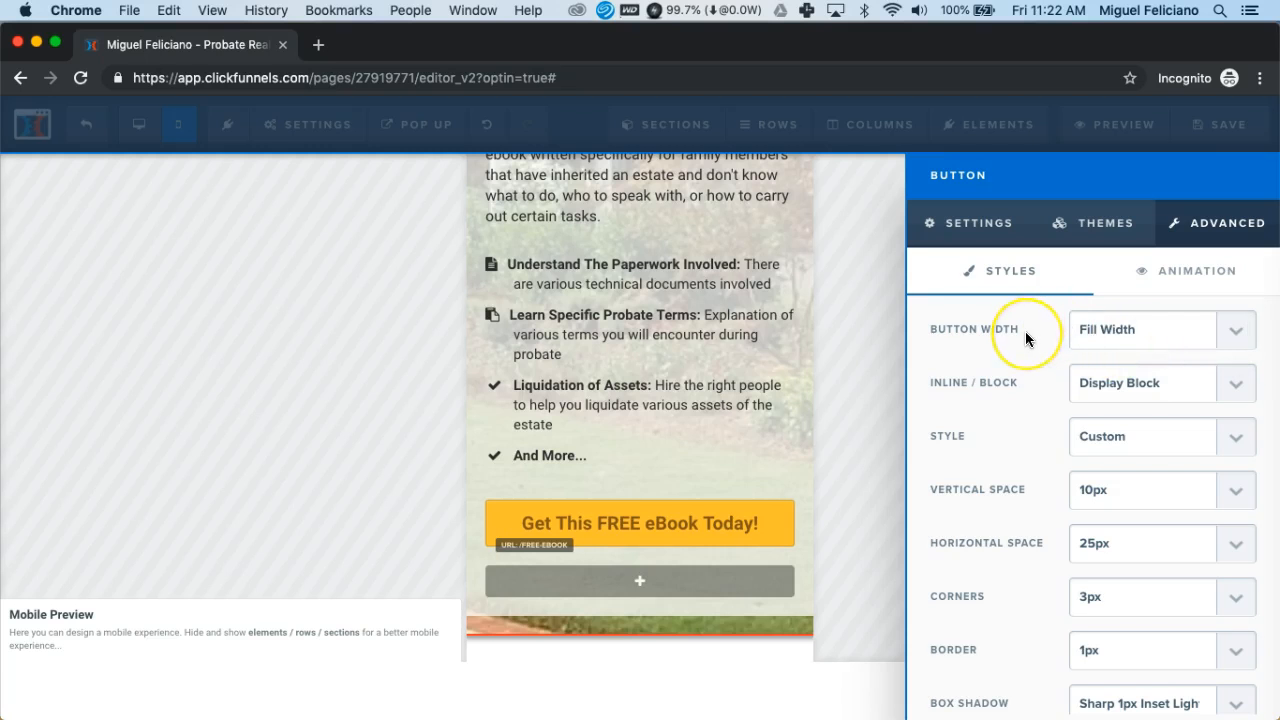
{"action": "left_click", "coordinate": [710, 477]}
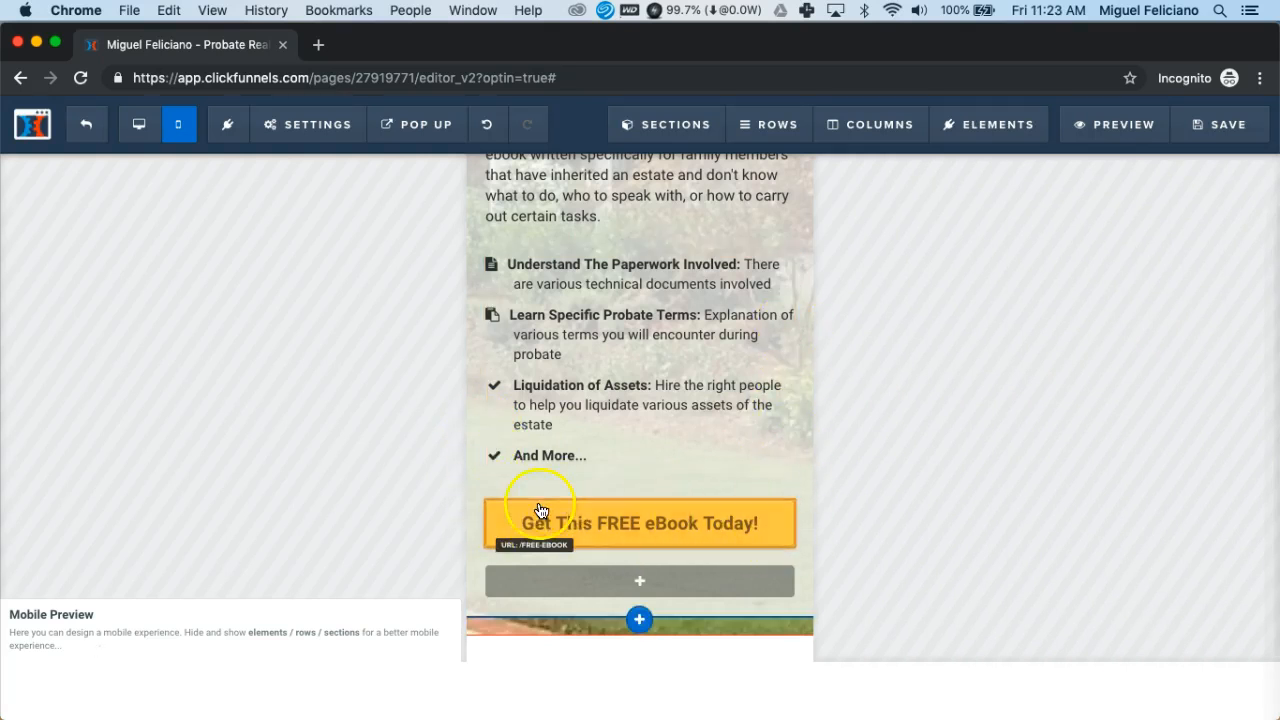
Add a period after 'Seller Resource Center' in the mobile Resources paragraph
{"action": "scroll", "coordinate": [716, 514], "scroll_direction": "down", "scroll_amount": 2}
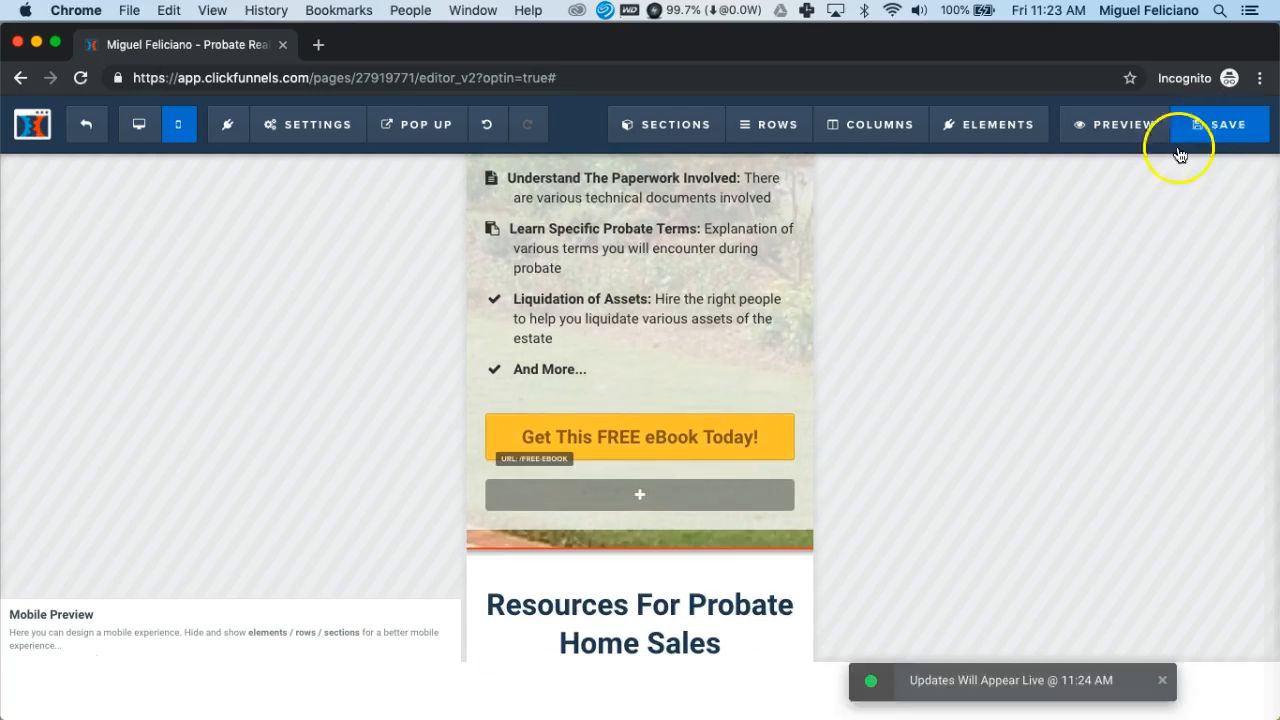
{"action": "scroll", "coordinate": [716, 393], "scroll_direction": "down", "scroll_amount": 5}
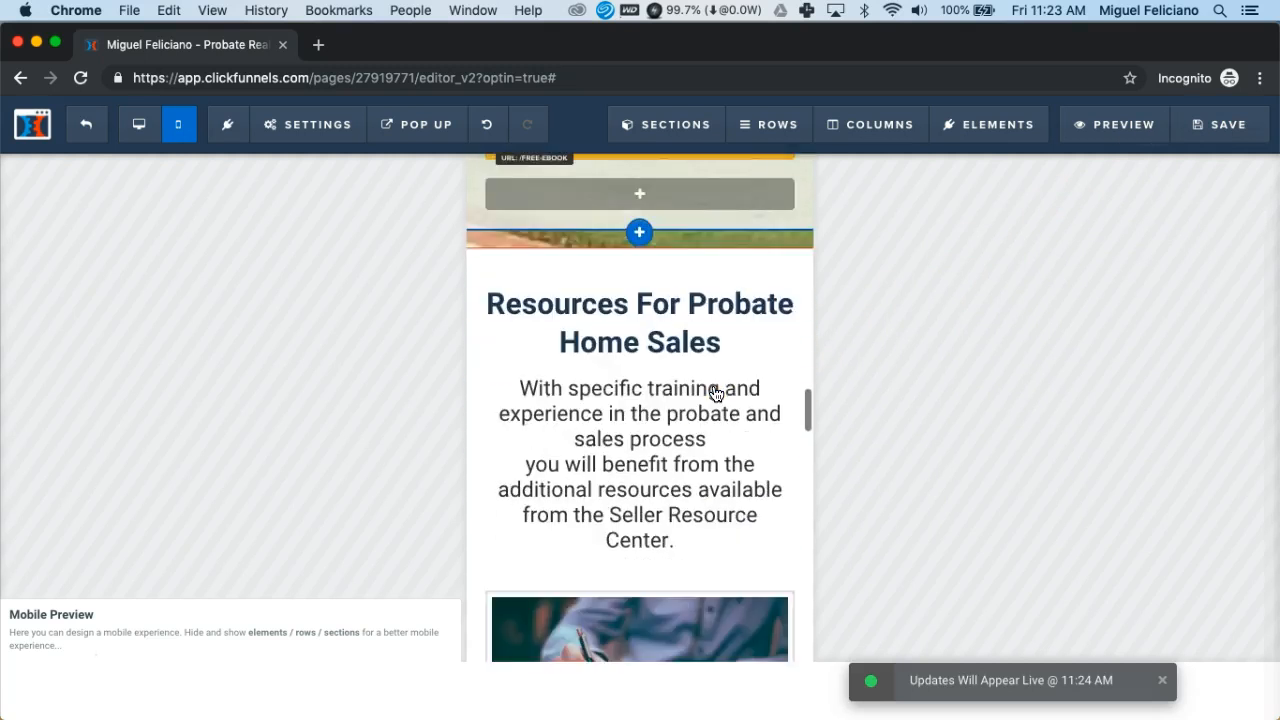
{"action": "left_click", "coordinate": [694, 389]}
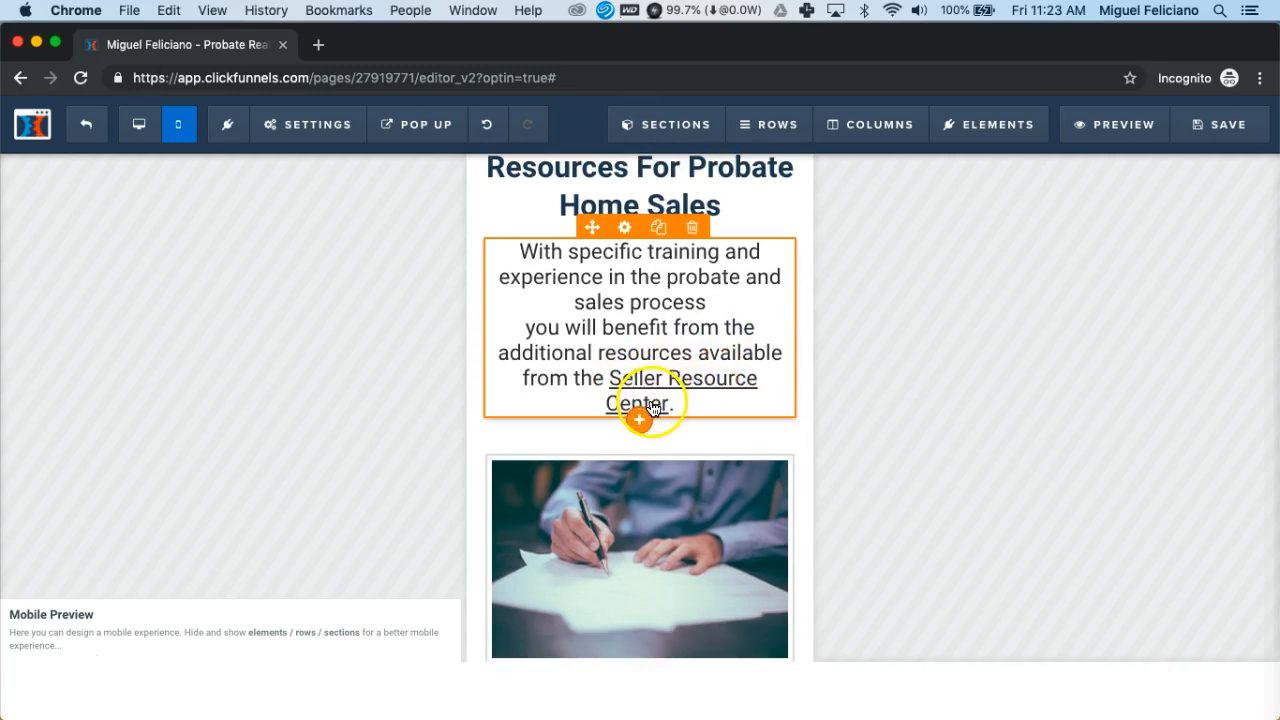
{"action": "type", "text": "."}
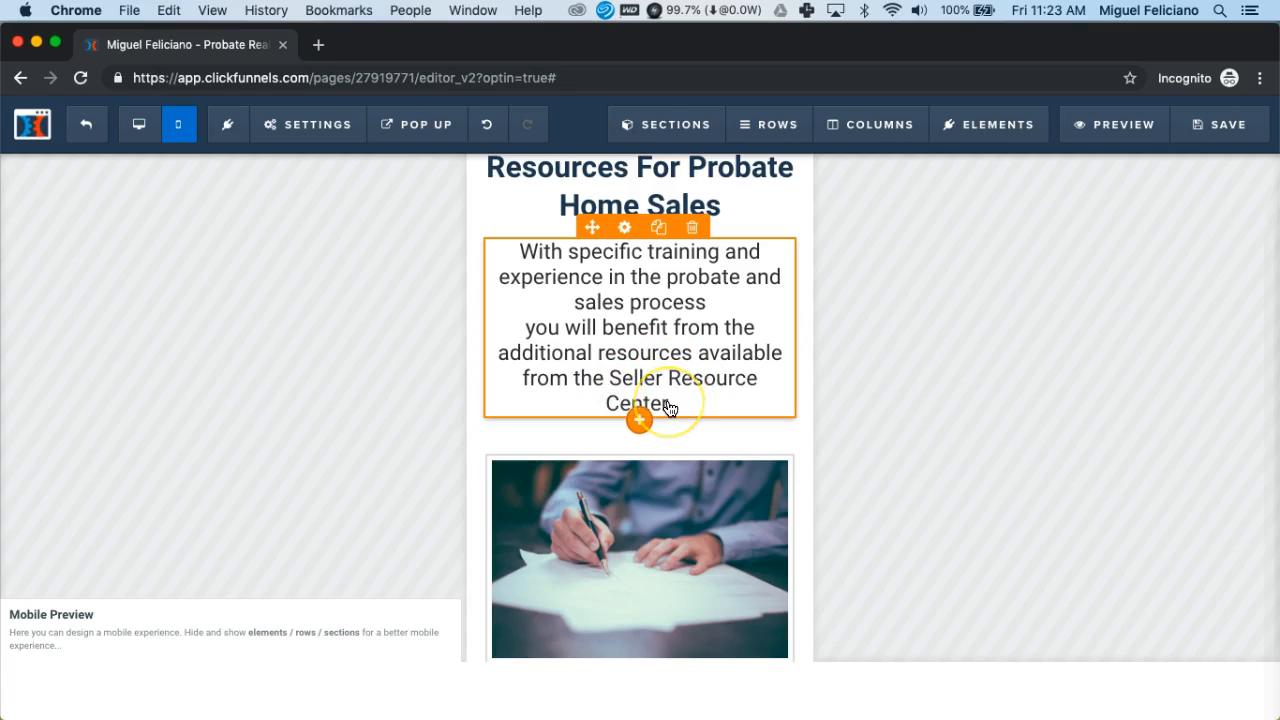
{"action": "scroll", "coordinate": [670, 408], "scroll_direction": "down", "scroll_amount": 5}
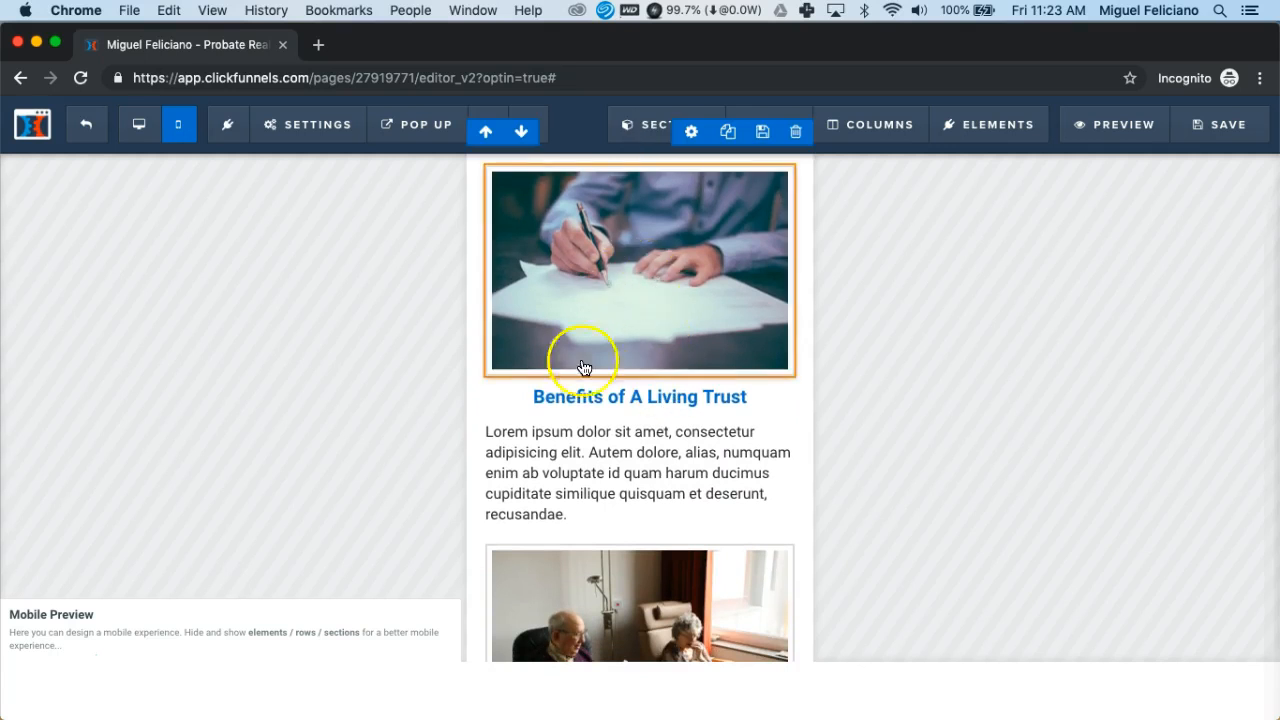
Select the desktop Benefits of A Living Trust description to copy it
{"action": "left_click", "coordinate": [141, 137]}
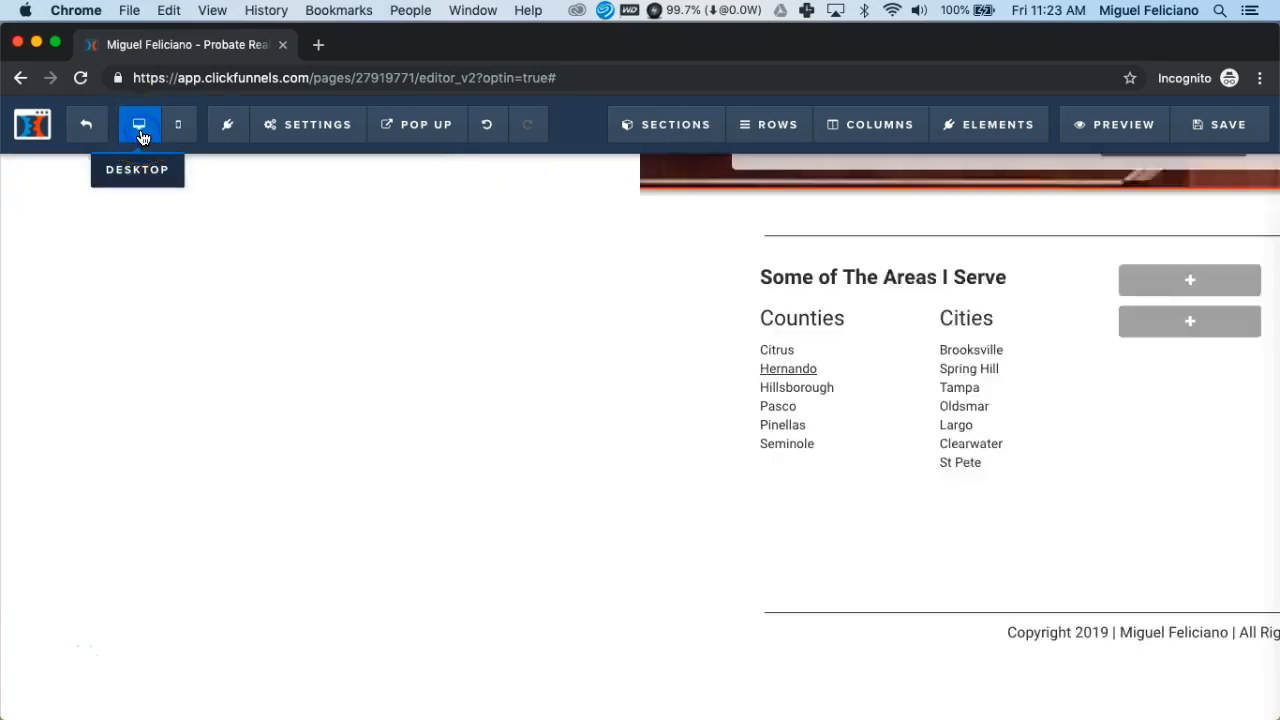
{"action": "scroll", "coordinate": [449, 356], "scroll_direction": "up", "scroll_amount": 10}
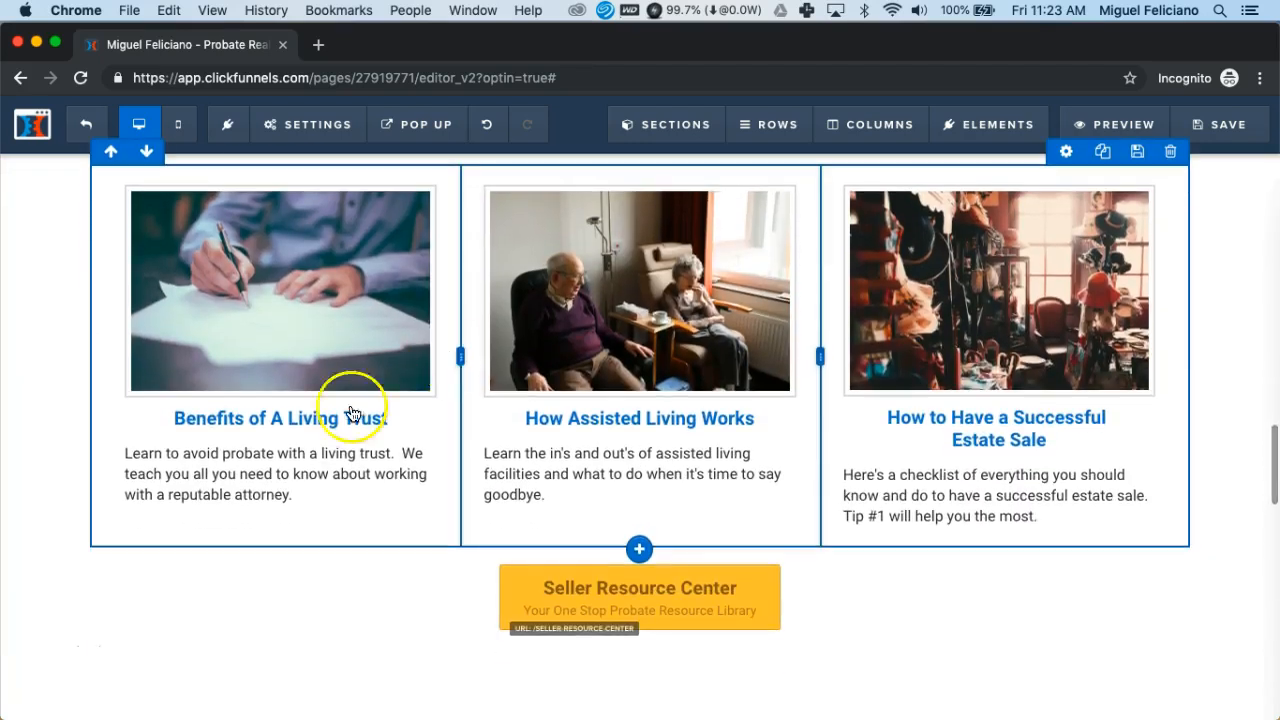
{"action": "left_click", "coordinate": [155, 466]}
{"action": "left_click", "coordinate": [152, 465]}
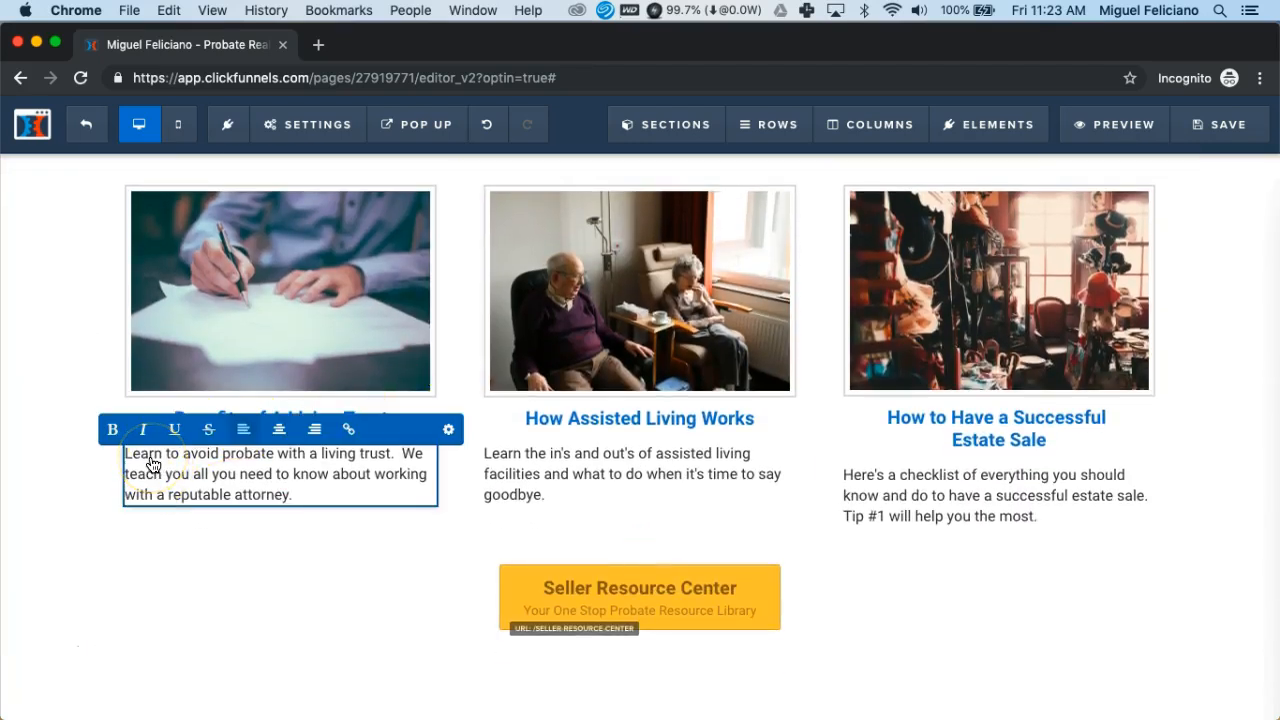
{"action": "key", "text": "shift+Down"}
{"action": "key", "text": "shift+Down"}
{"action": "key", "text": "shift+Down"}
{"action": "key", "text": "super+c"}
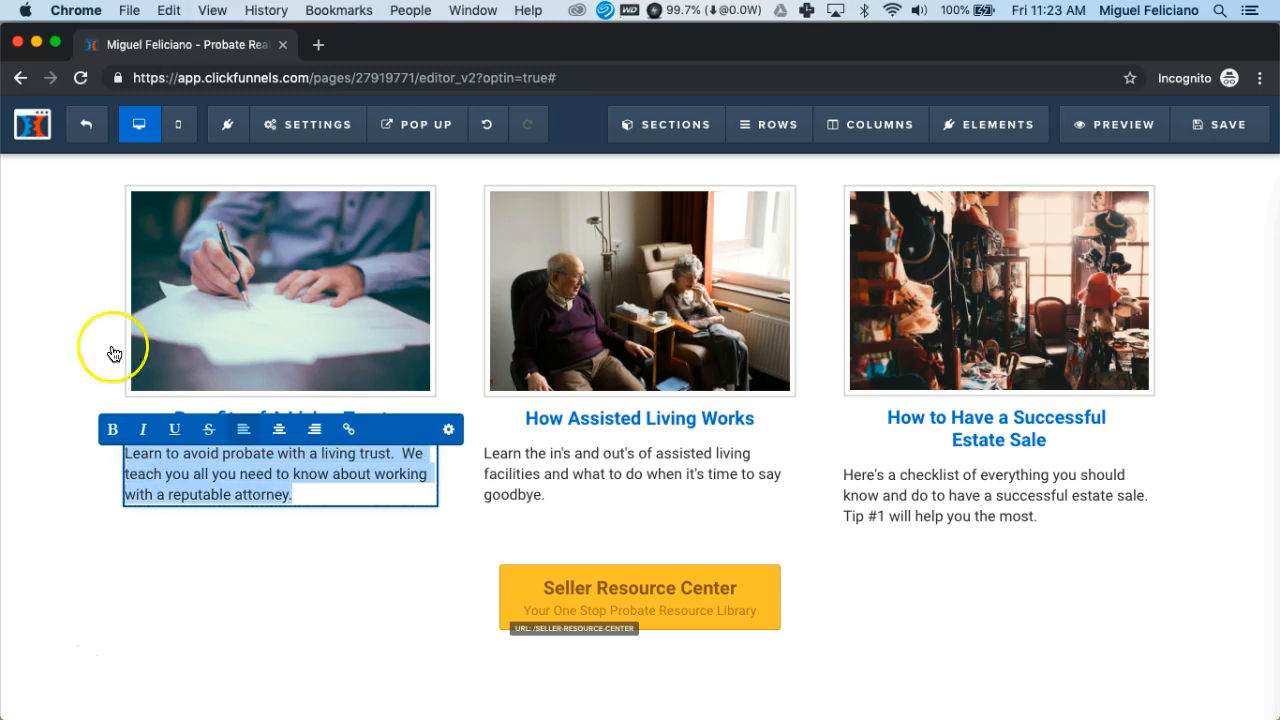
Paste the living-trust description over the mobile card's Lorem placeholder and save the page
{"action": "left_click", "coordinate": [175, 127]}
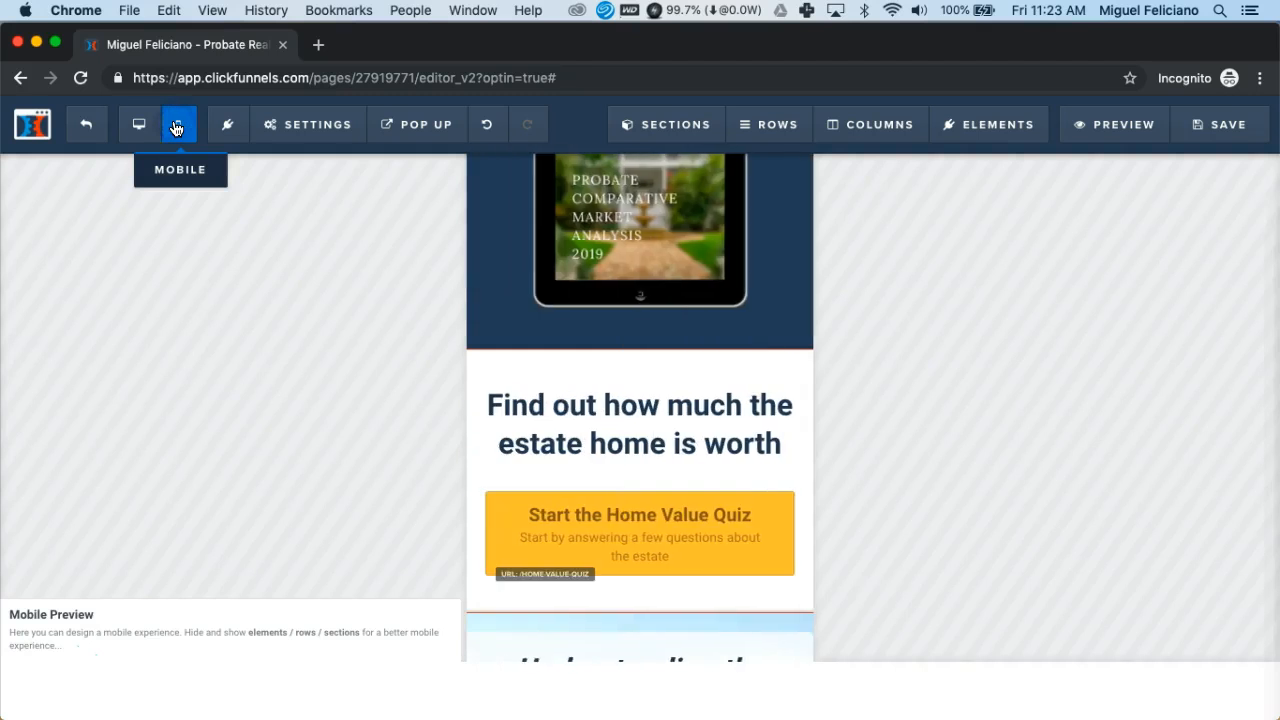
{"action": "scroll", "coordinate": [645, 358], "scroll_direction": "down", "scroll_amount": 5}
{"action": "scroll", "coordinate": [645, 358], "scroll_direction": "down", "scroll_amount": 15}
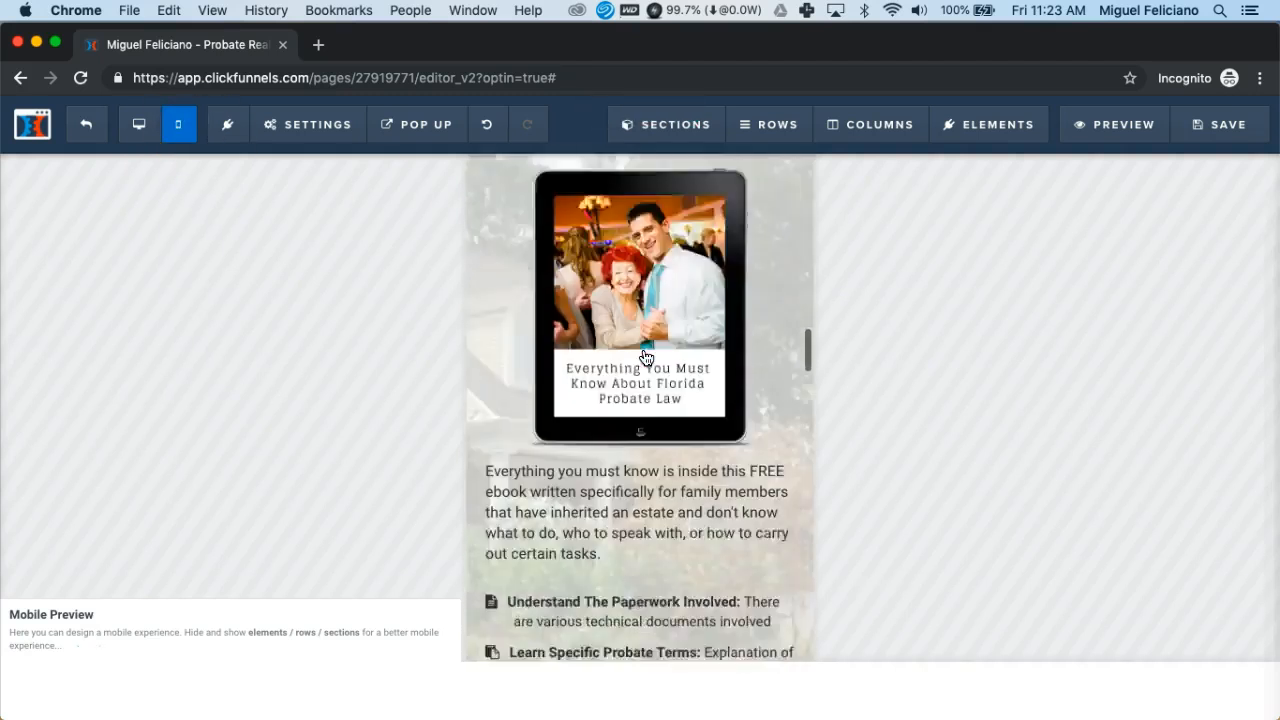
{"action": "scroll", "coordinate": [646, 358], "scroll_direction": "down", "scroll_amount": 3}
{"action": "left_click", "coordinate": [501, 427]}
{"action": "left_click", "coordinate": [501, 427]}
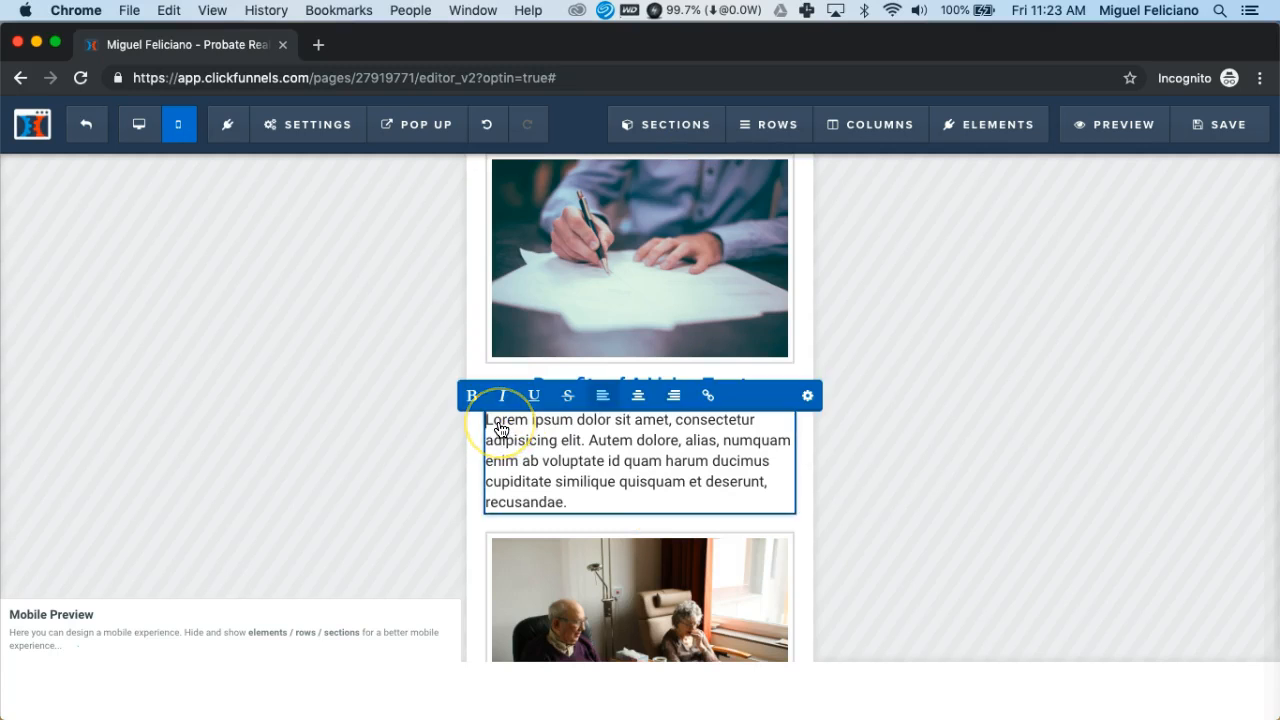
{"action": "key", "text": "shift+Down"}
{"action": "key", "text": "shift+Down"}
{"action": "key", "text": "shift+Down"}
{"action": "key", "text": "shift+Down"}
{"action": "key", "text": "shift+Down"}
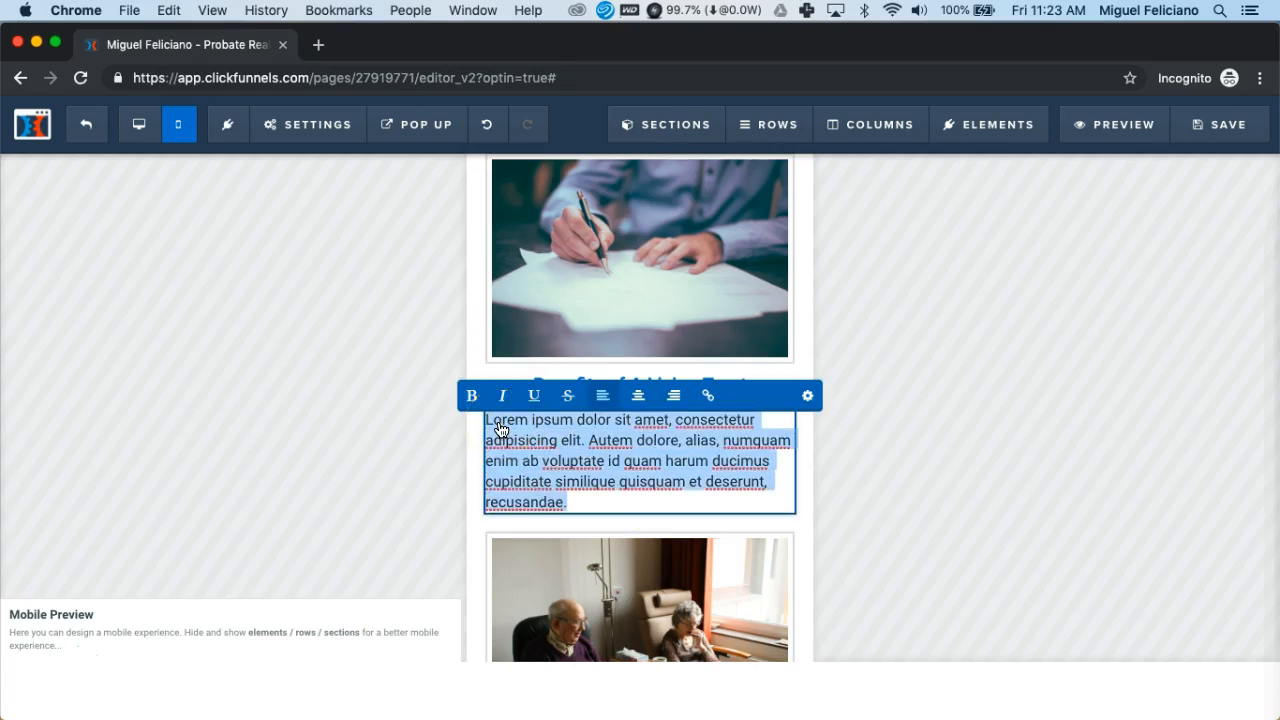
{"action": "key", "text": "super+v"}
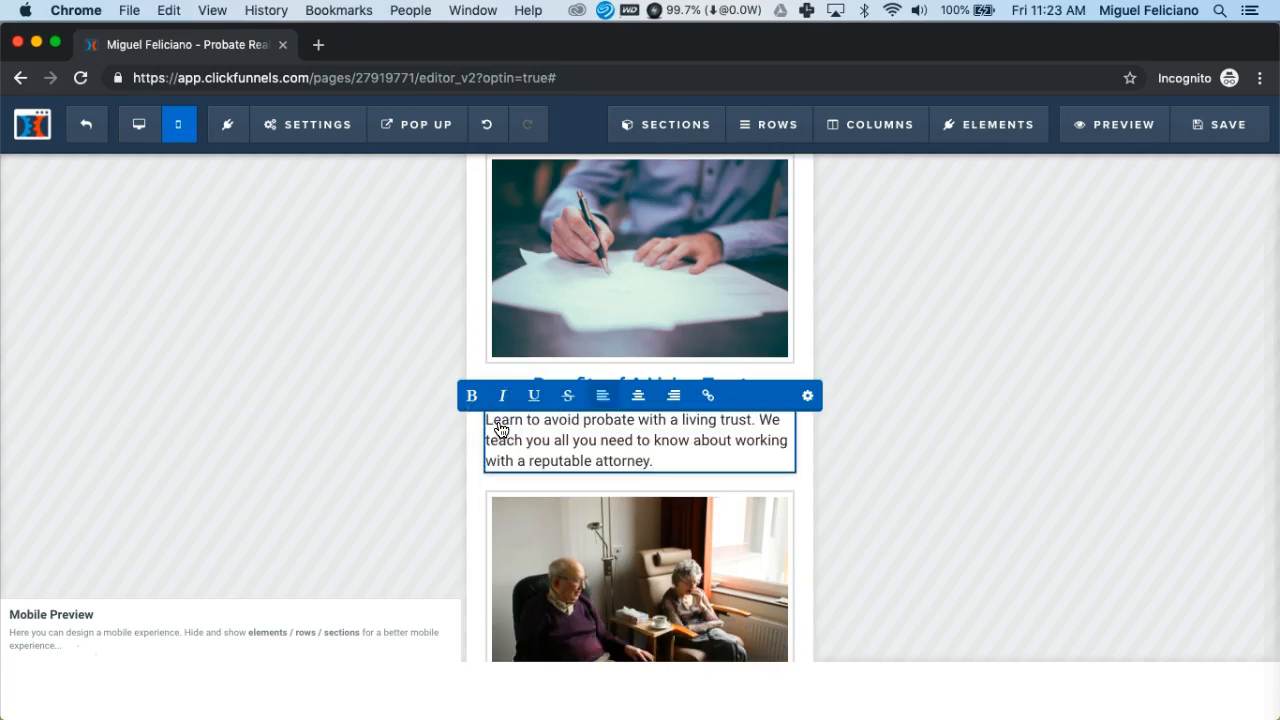
{"action": "left_click", "coordinate": [802, 437]}
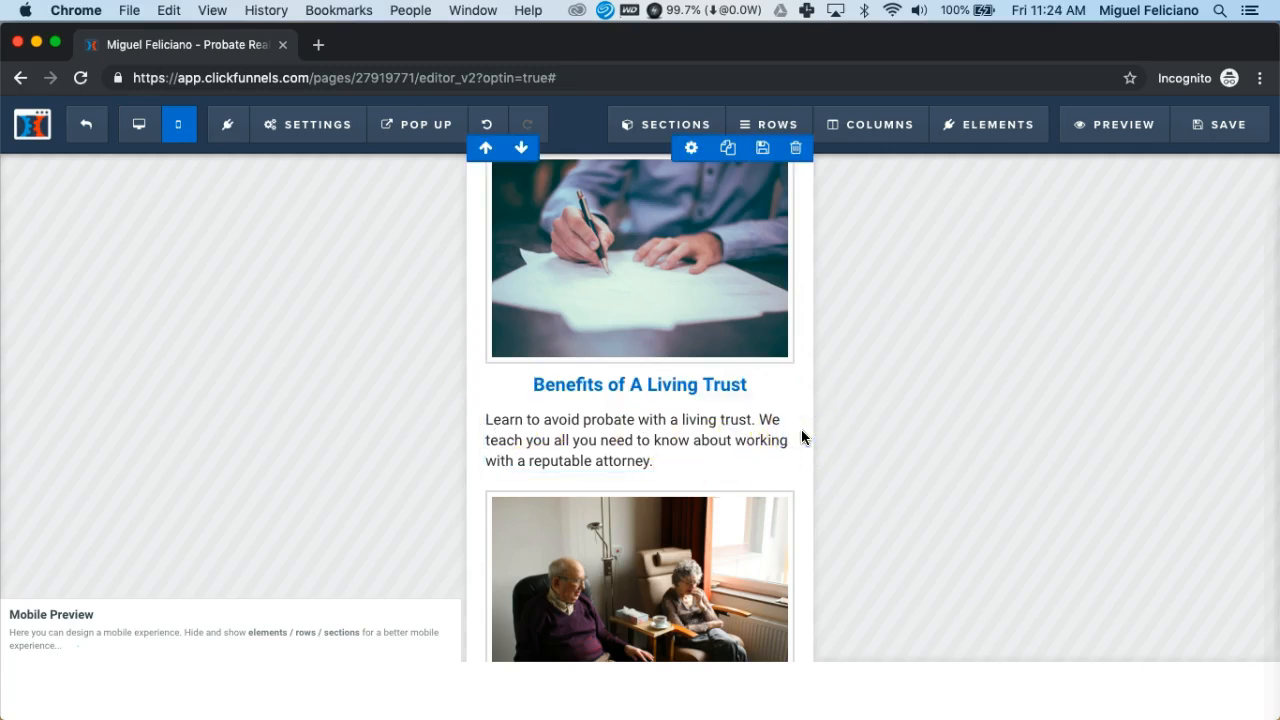
{"action": "left_click", "coordinate": [1218, 133]}
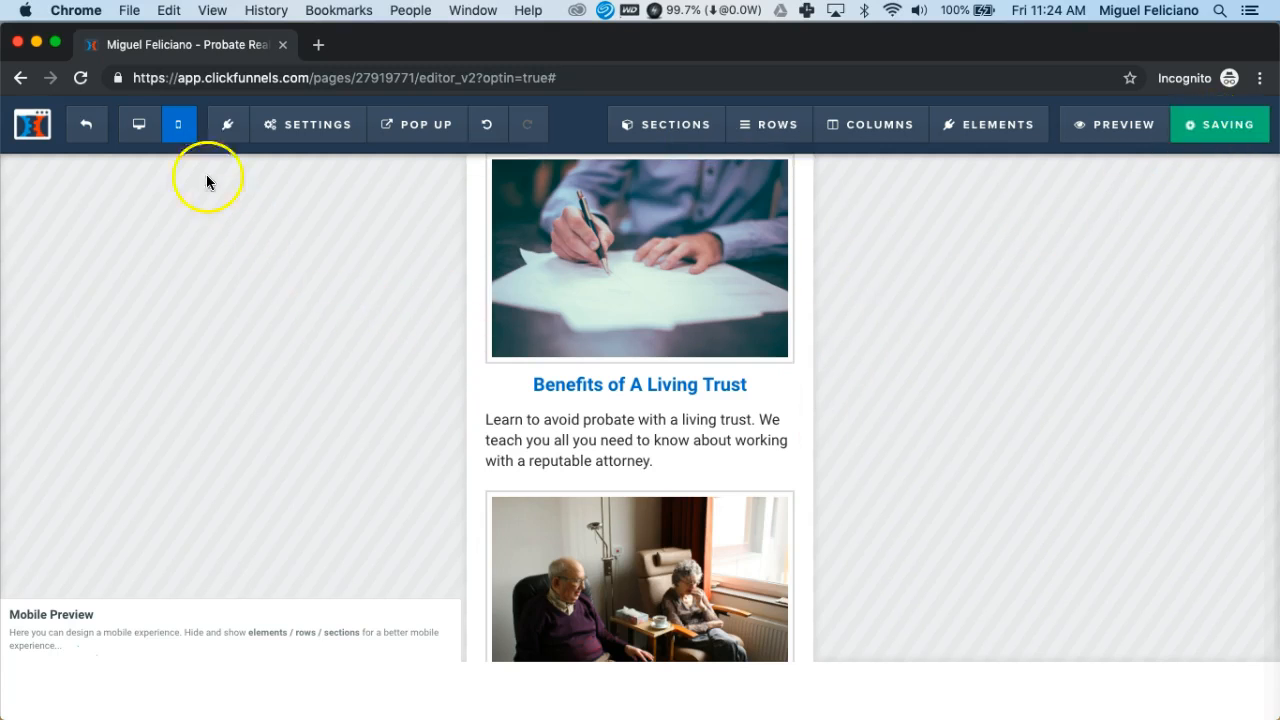
Copy the middle How Assisted Living Works card text from desktop, then return to mobile
{"action": "left_click", "coordinate": [138, 134]}
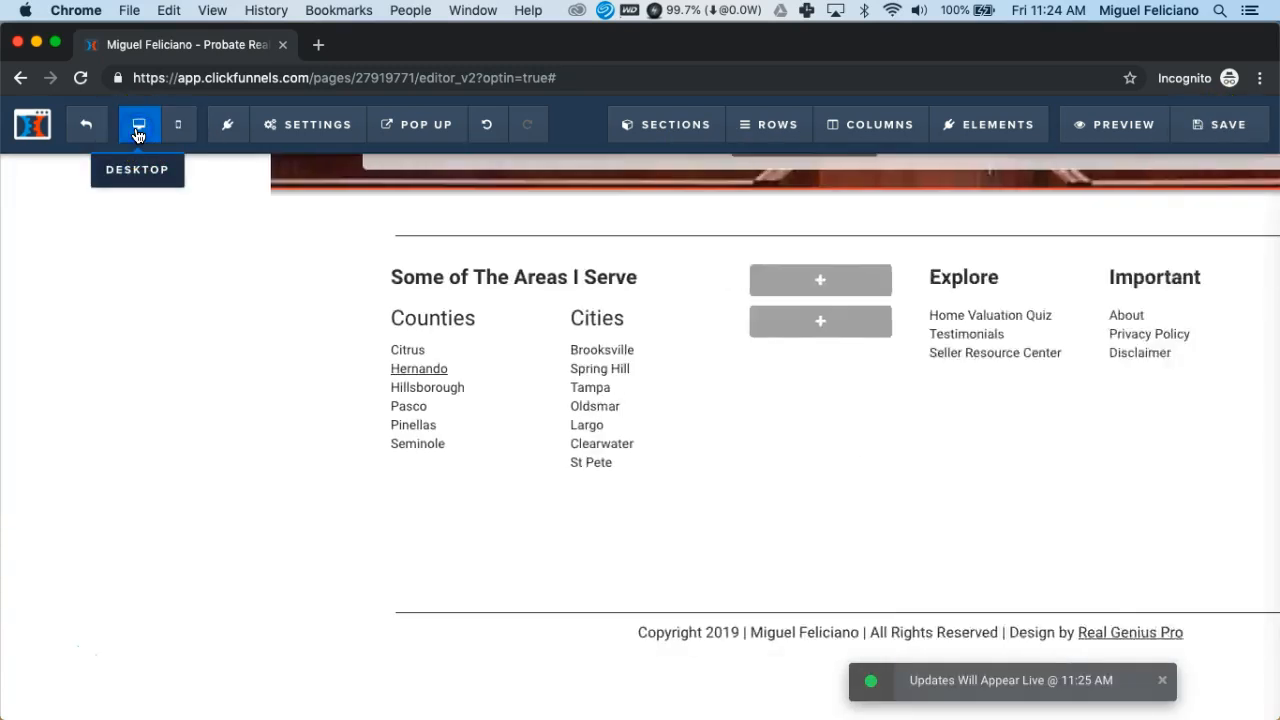
{"action": "scroll", "coordinate": [394, 337], "scroll_direction": "up", "scroll_amount": 10}
{"action": "scroll", "coordinate": [394, 337], "scroll_direction": "up", "scroll_amount": 5}
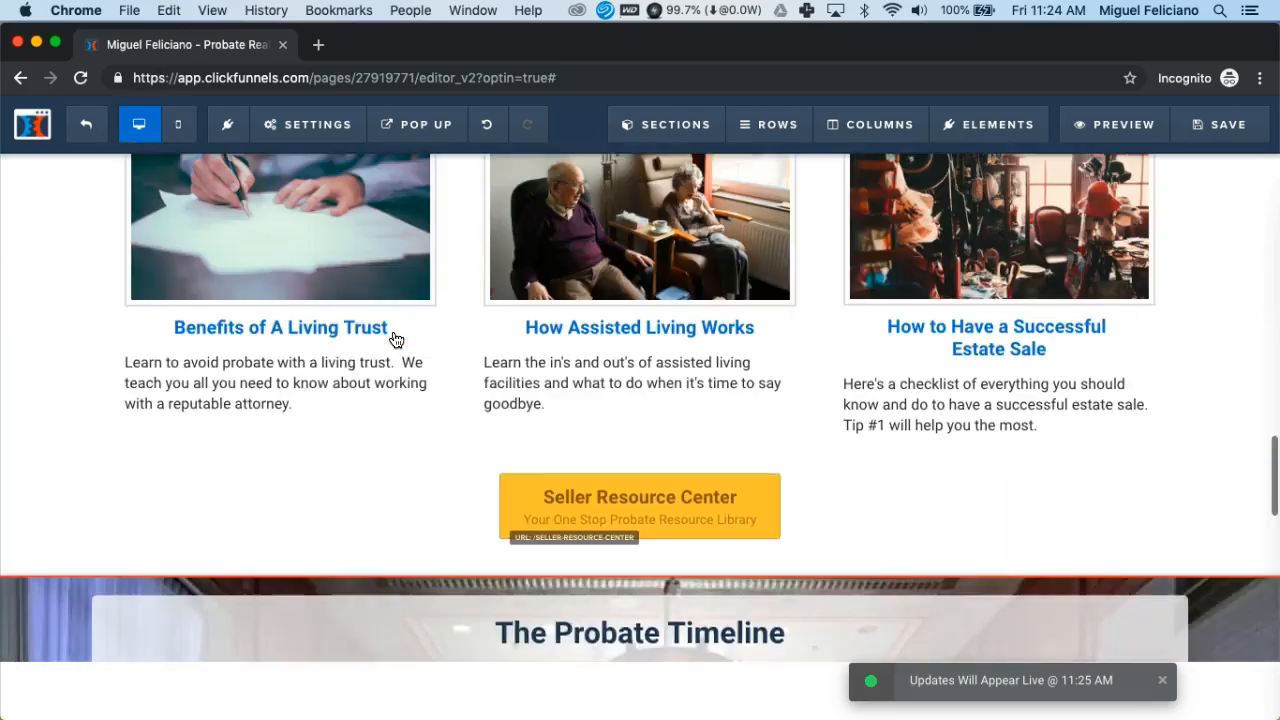
{"action": "left_click", "coordinate": [488, 395]}
{"action": "key", "text": "shift+Down"}
{"action": "key", "text": "shift+Down"}
{"action": "key", "text": "shift+Down"}
{"action": "key", "text": "super+c"}
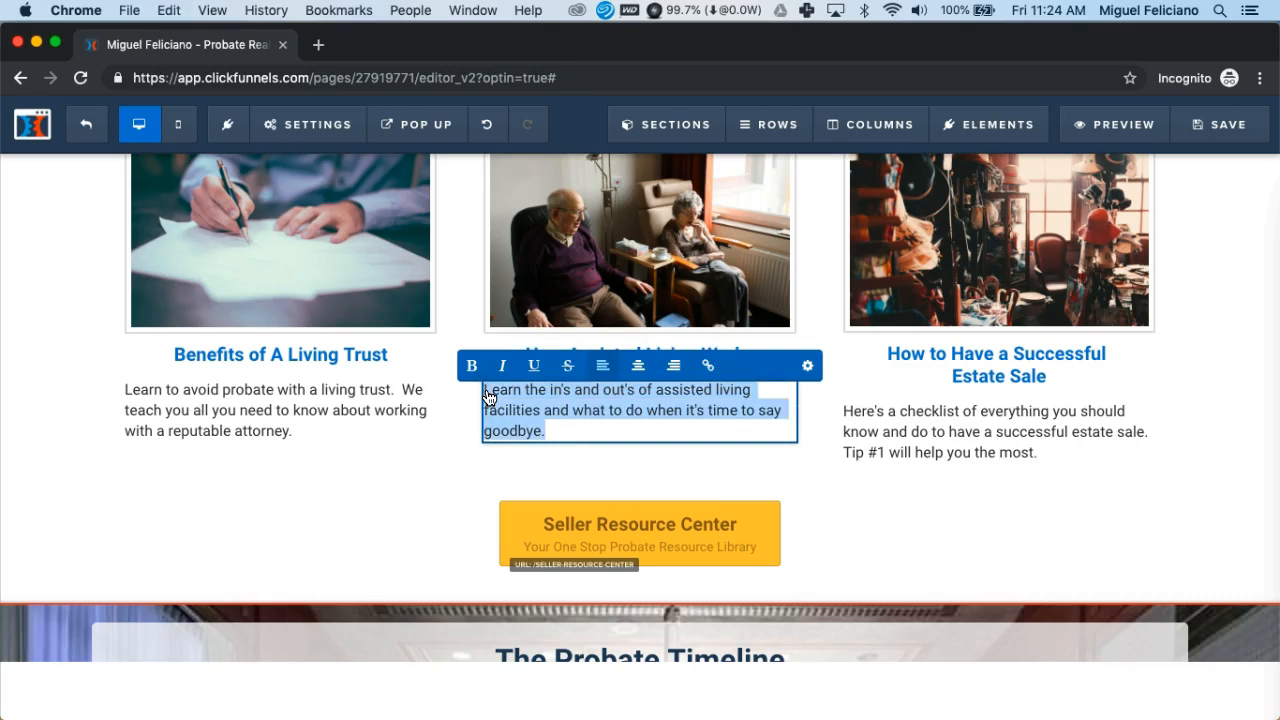
{"action": "left_click", "coordinate": [182, 125]}
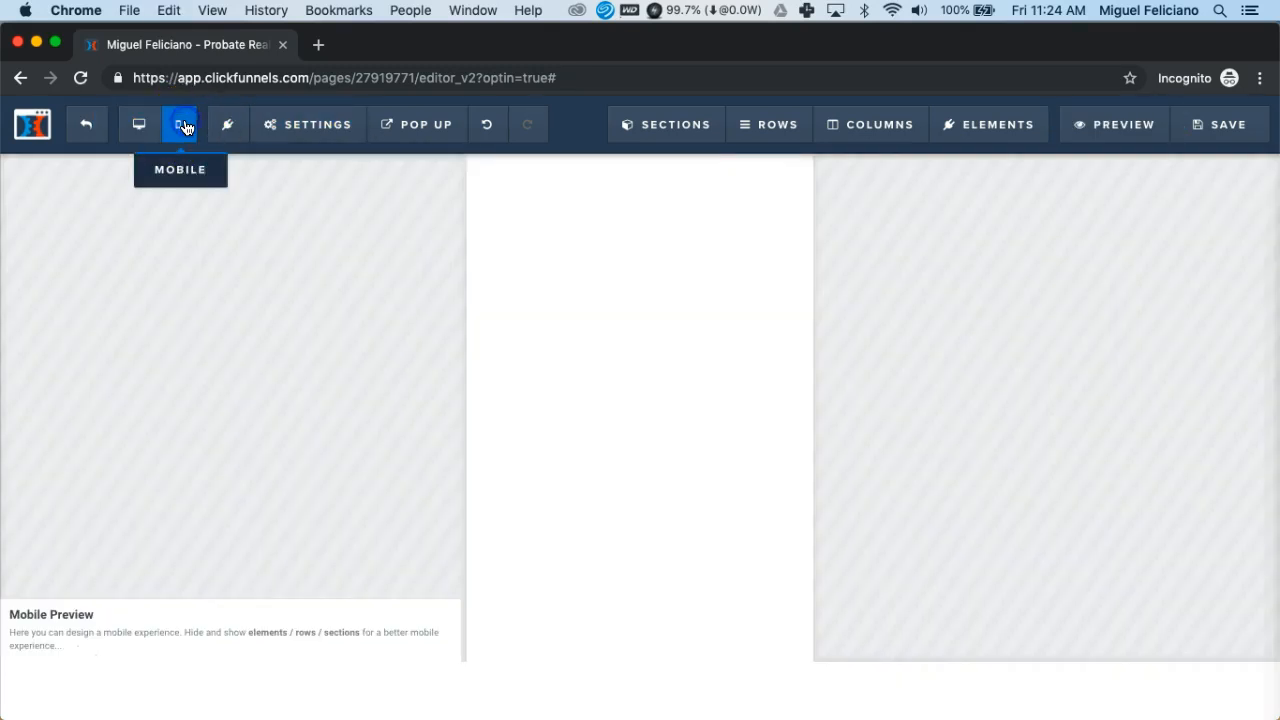
Replace the How Assisted Living Works card's placeholder with the pasted assisted-living description
{"action": "scroll", "coordinate": [708, 400], "scroll_direction": "down", "scroll_amount": 10}
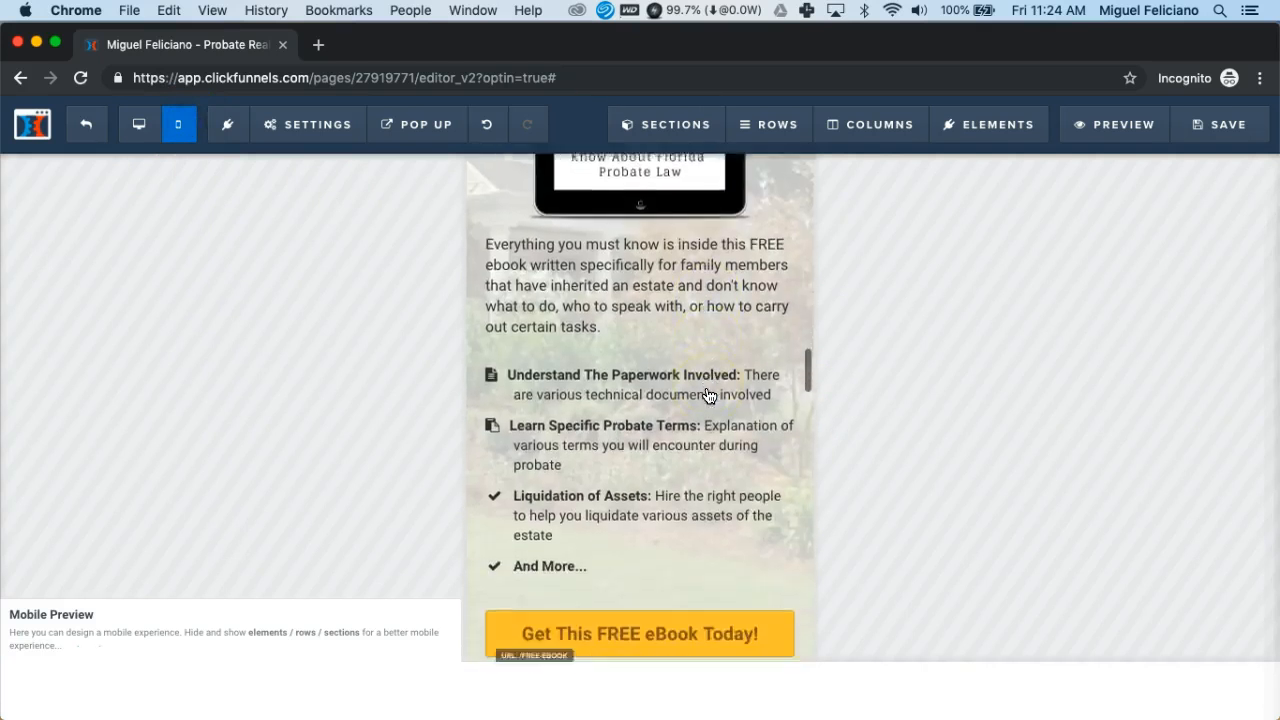
{"action": "scroll", "coordinate": [708, 396], "scroll_direction": "down", "scroll_amount": 15}
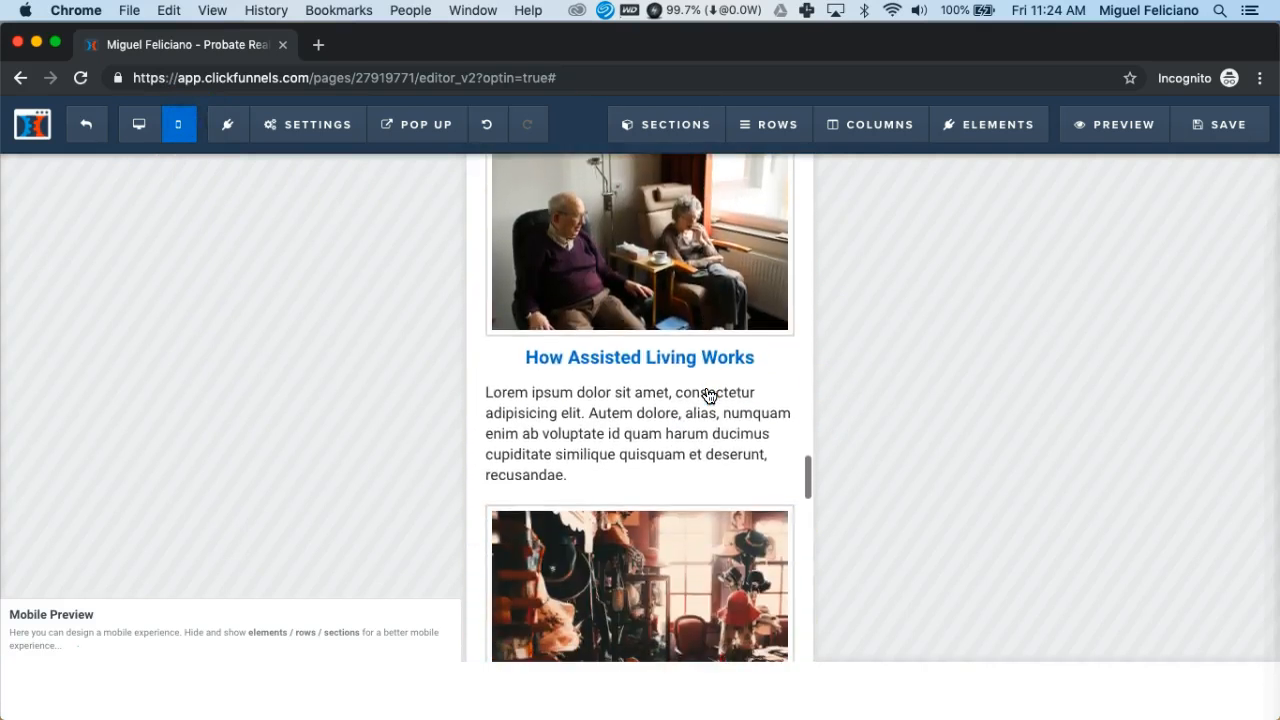
{"action": "left_click", "coordinate": [535, 428]}
{"action": "key", "text": "shift+Down"}
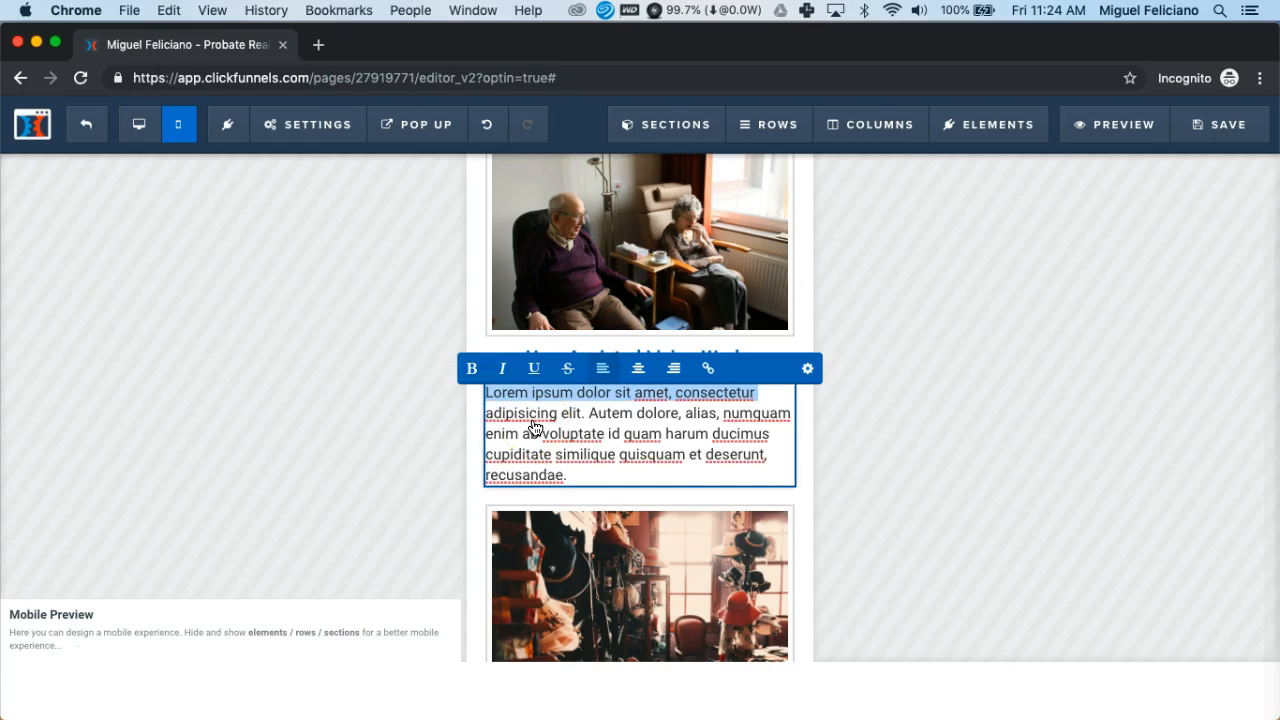
{"action": "key", "text": "shift+Down"}
{"action": "key", "text": "shift+Down"}
{"action": "key", "text": "shift+Down"}
{"action": "key", "text": "shift+Down"}
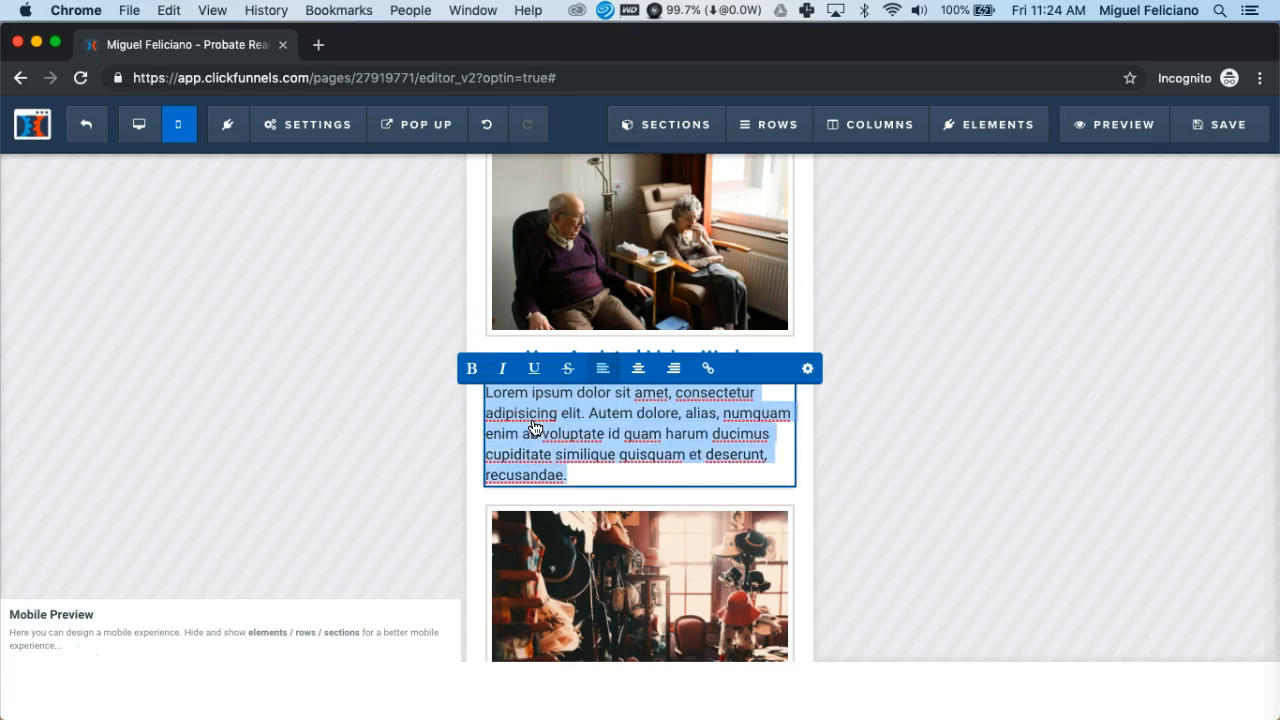
{"action": "key", "text": "super+v"}
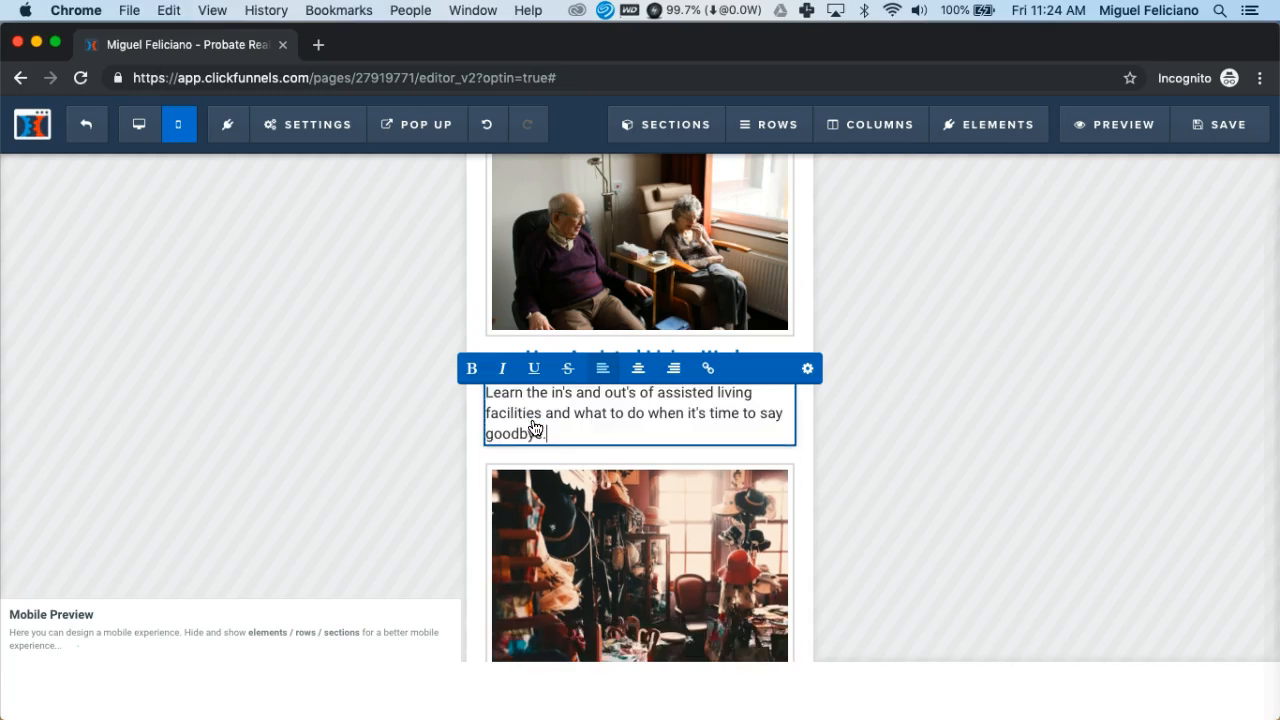
{"action": "left_click", "coordinate": [480, 342]}
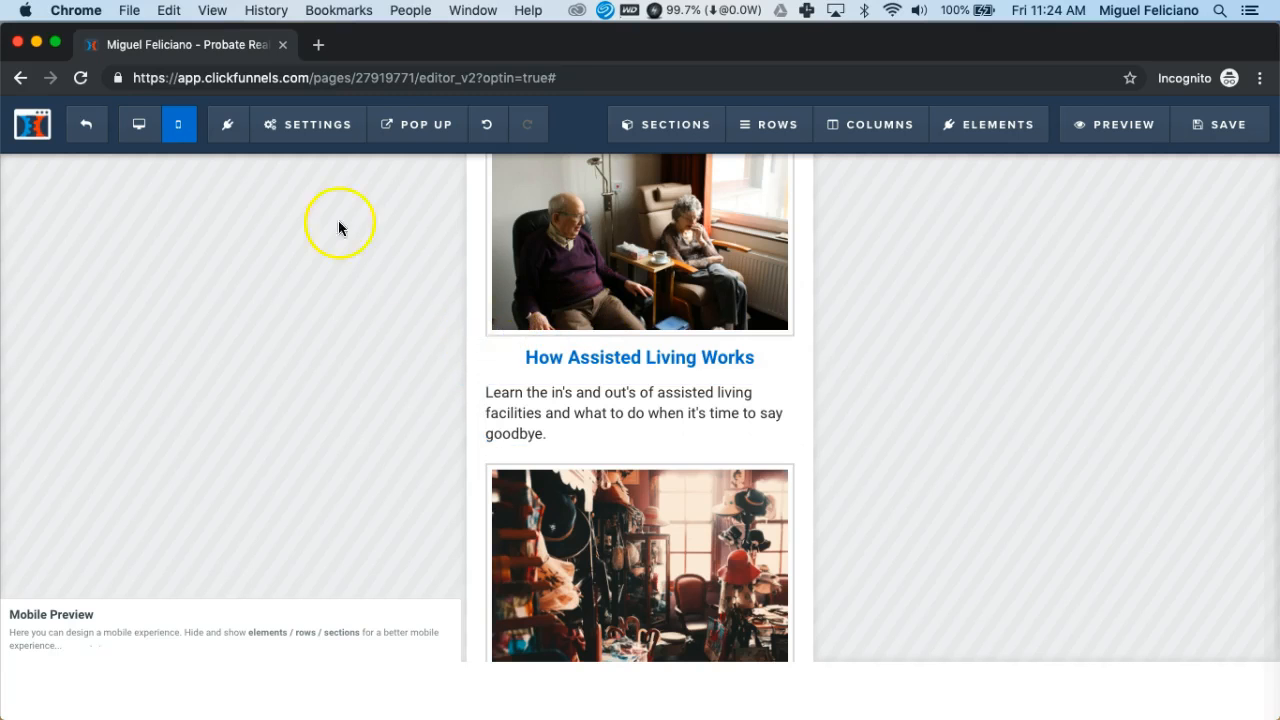
In Desktop view, copy the How to Have a Successful Estate Sale card's description
{"action": "left_click", "coordinate": [140, 128]}
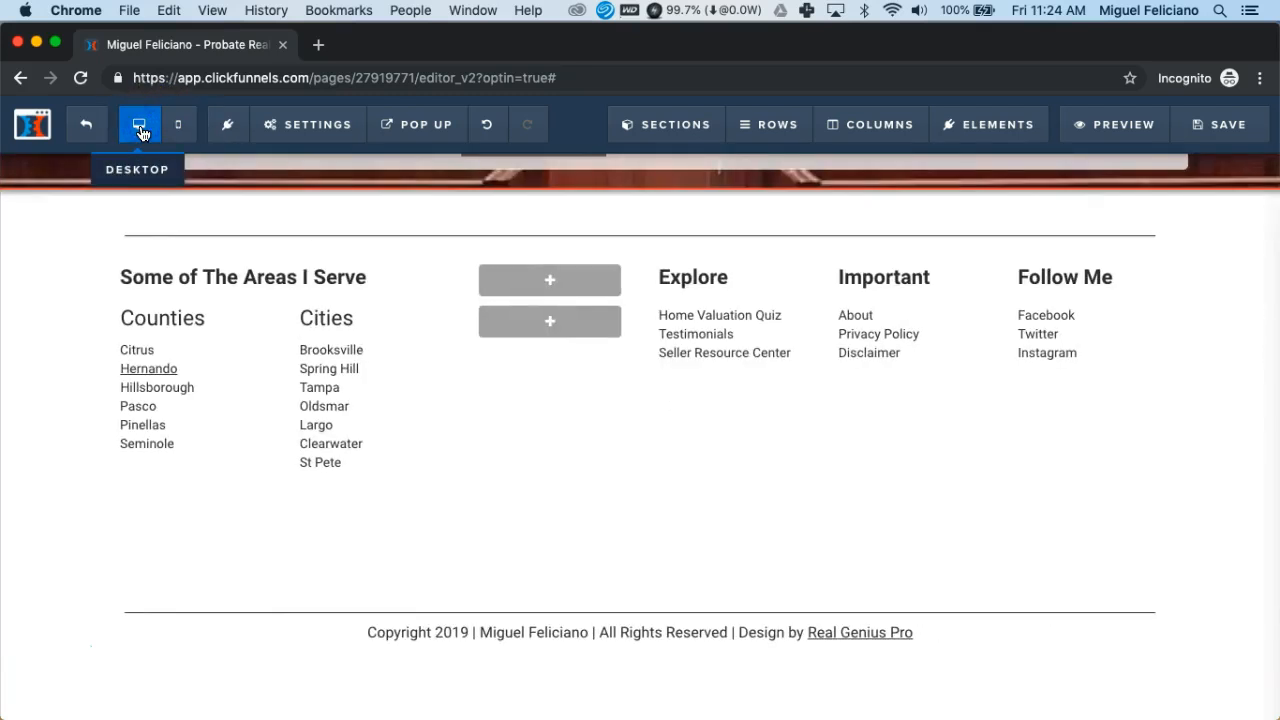
{"action": "scroll", "coordinate": [555, 385], "scroll_direction": "up", "scroll_amount": 10}
{"action": "scroll", "coordinate": [555, 386], "scroll_direction": "up", "scroll_amount": 10}
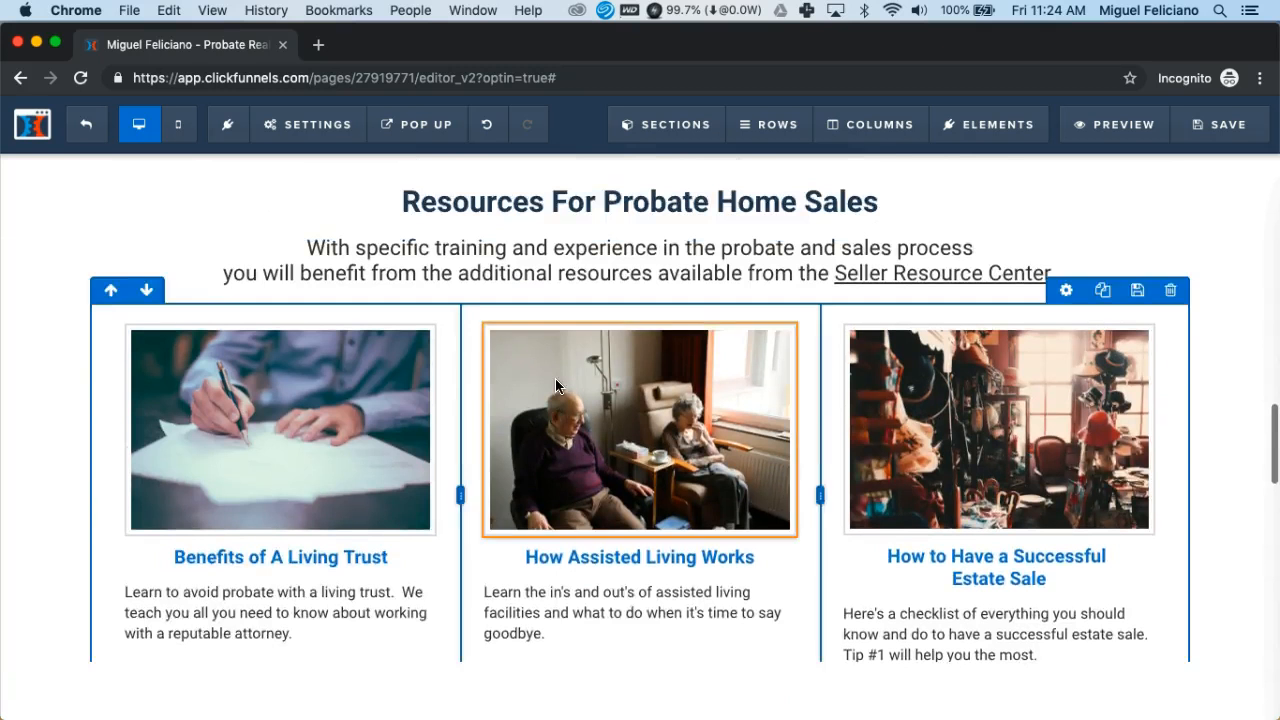
{"action": "scroll", "coordinate": [640, 400], "scroll_direction": "down", "scroll_amount": 3}
{"action": "left_click", "coordinate": [910, 501]}
{"action": "left_click", "coordinate": [908, 500]}
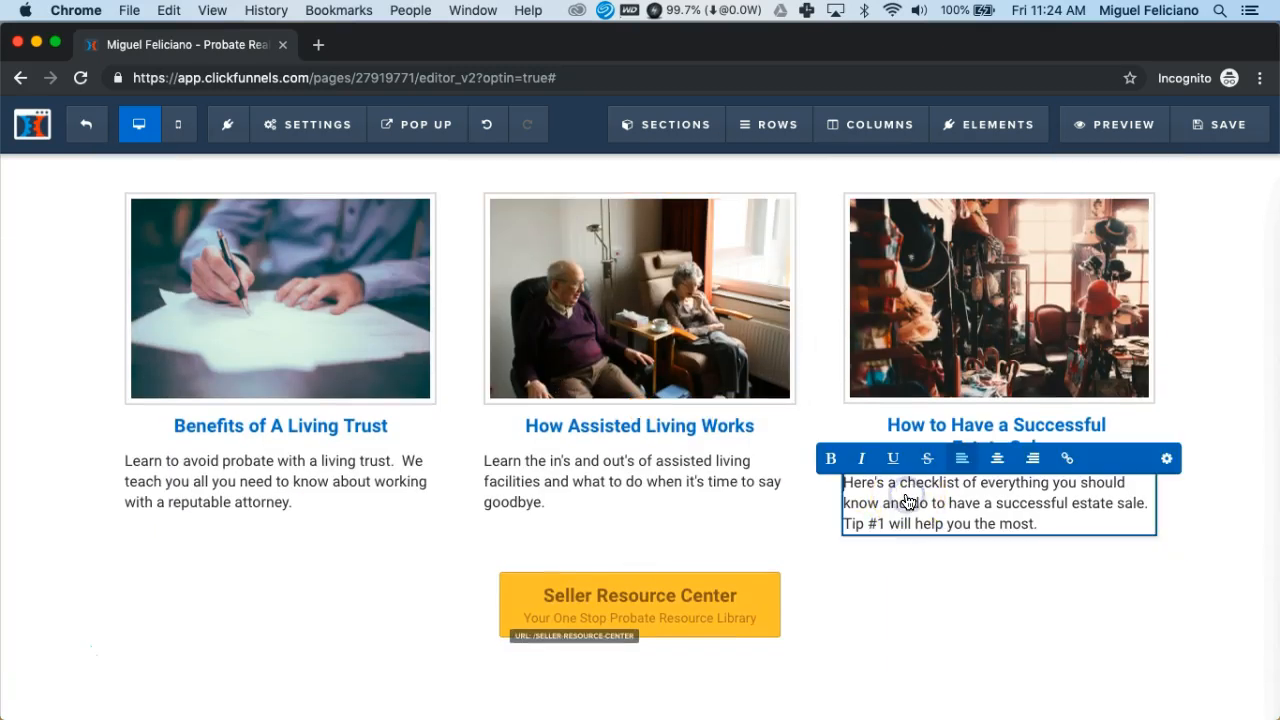
{"action": "key", "text": "super+a"}
{"action": "key", "text": "super+c"}
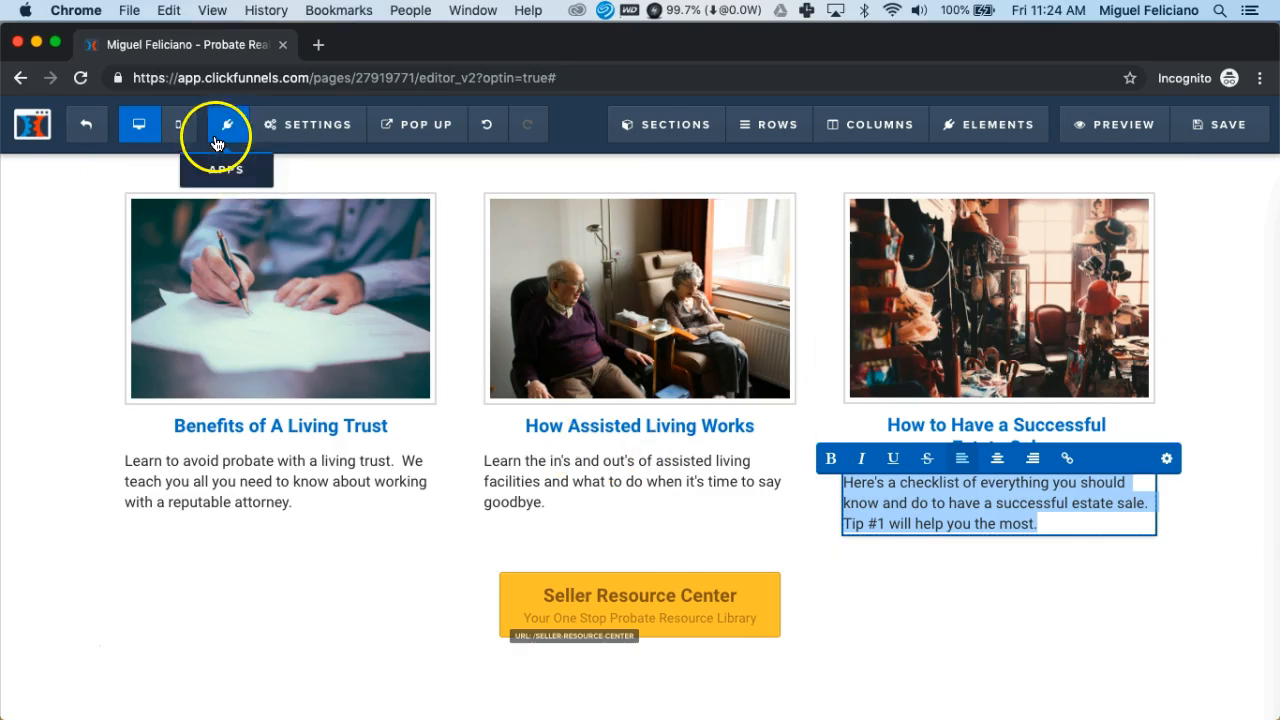
Back in Mobile view, paste the estate-sale checklist description over that card's placeholder
{"action": "left_click", "coordinate": [181, 132]}
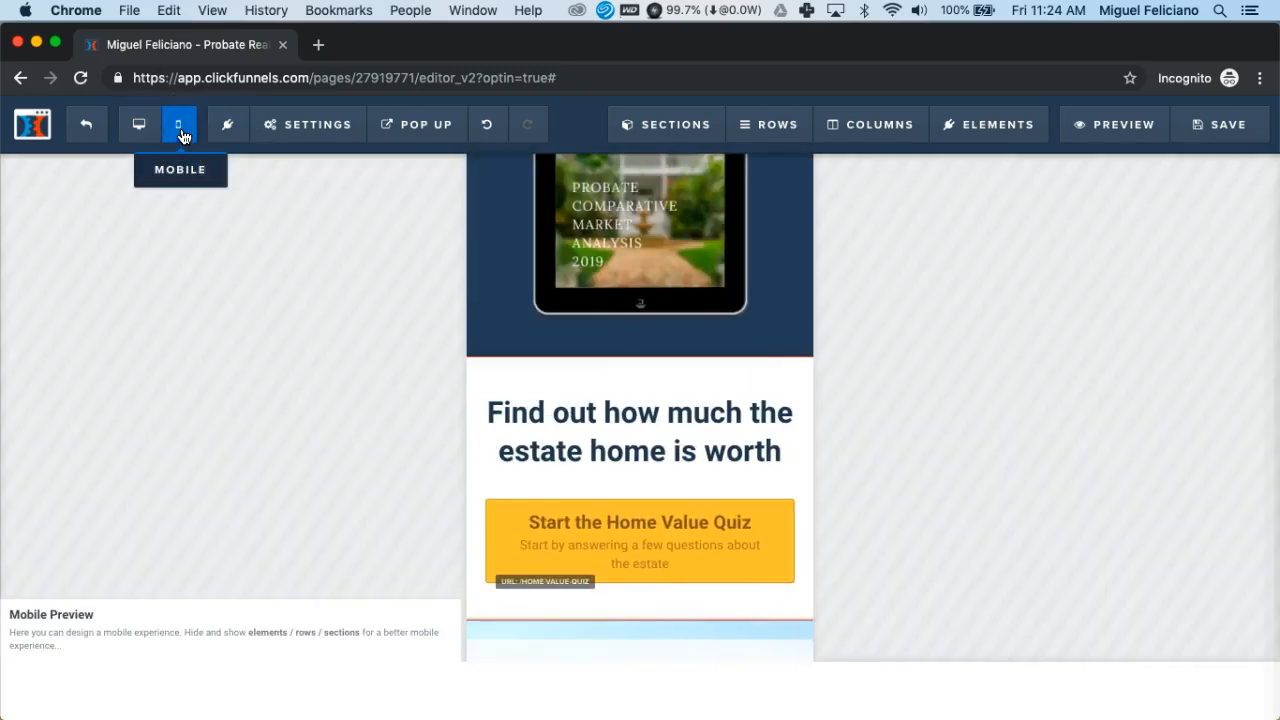
{"action": "scroll", "coordinate": [714, 340], "scroll_direction": "down", "scroll_amount": 3}
{"action": "scroll", "coordinate": [715, 340], "scroll_direction": "down", "scroll_amount": 15}
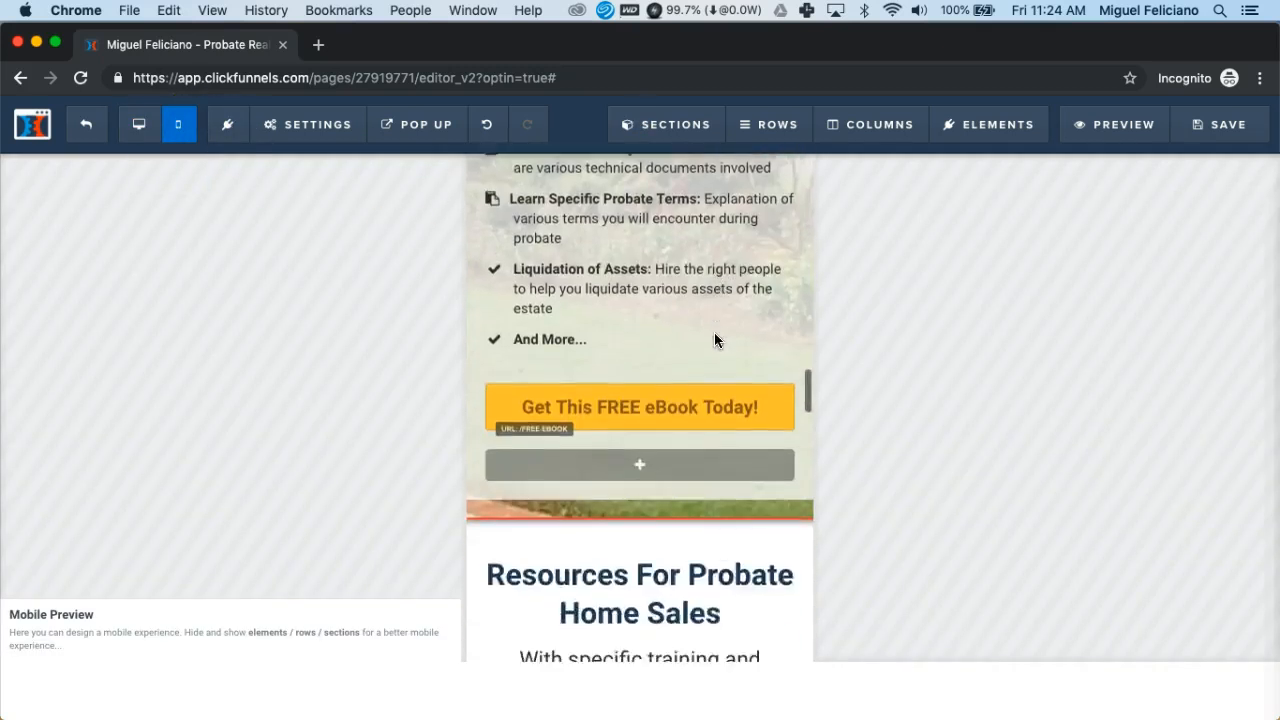
{"action": "scroll", "coordinate": [714, 340], "scroll_direction": "down", "scroll_amount": 10}
{"action": "left_click", "coordinate": [510, 462]}
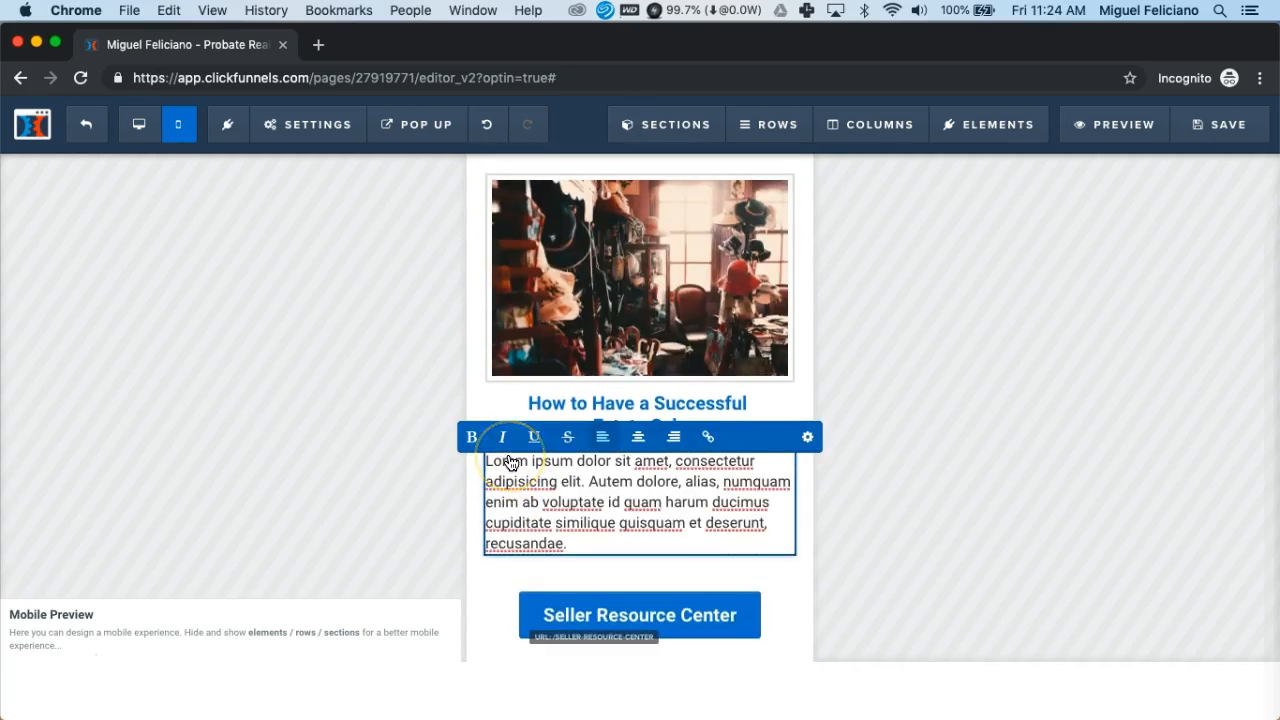
{"action": "key", "text": "super+a"}
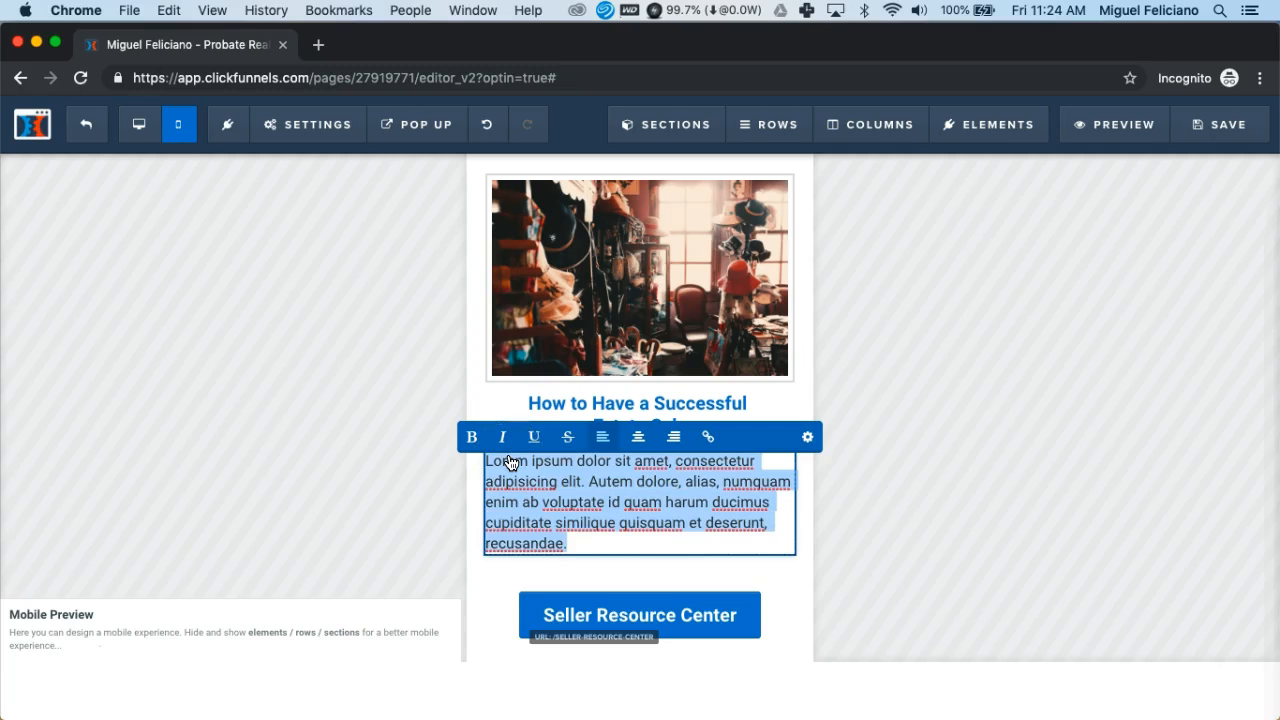
{"action": "key", "text": "super+v"}
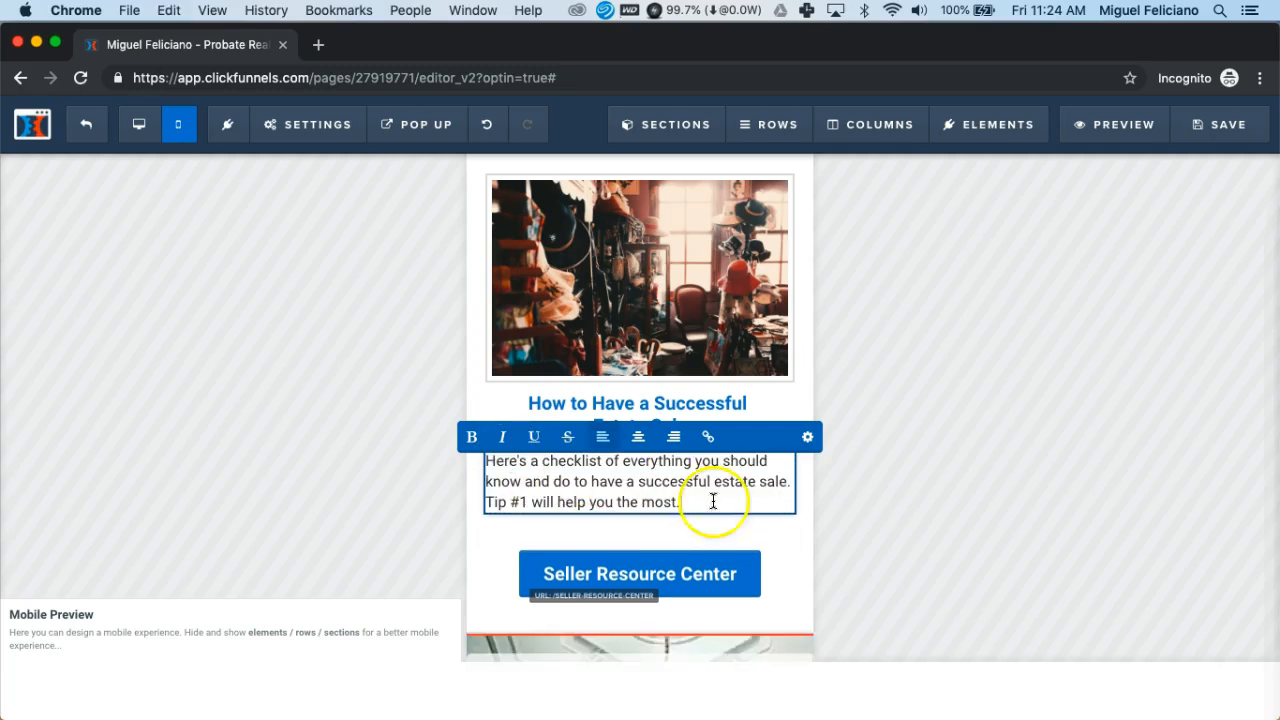
{"action": "left_click", "coordinate": [802, 490]}
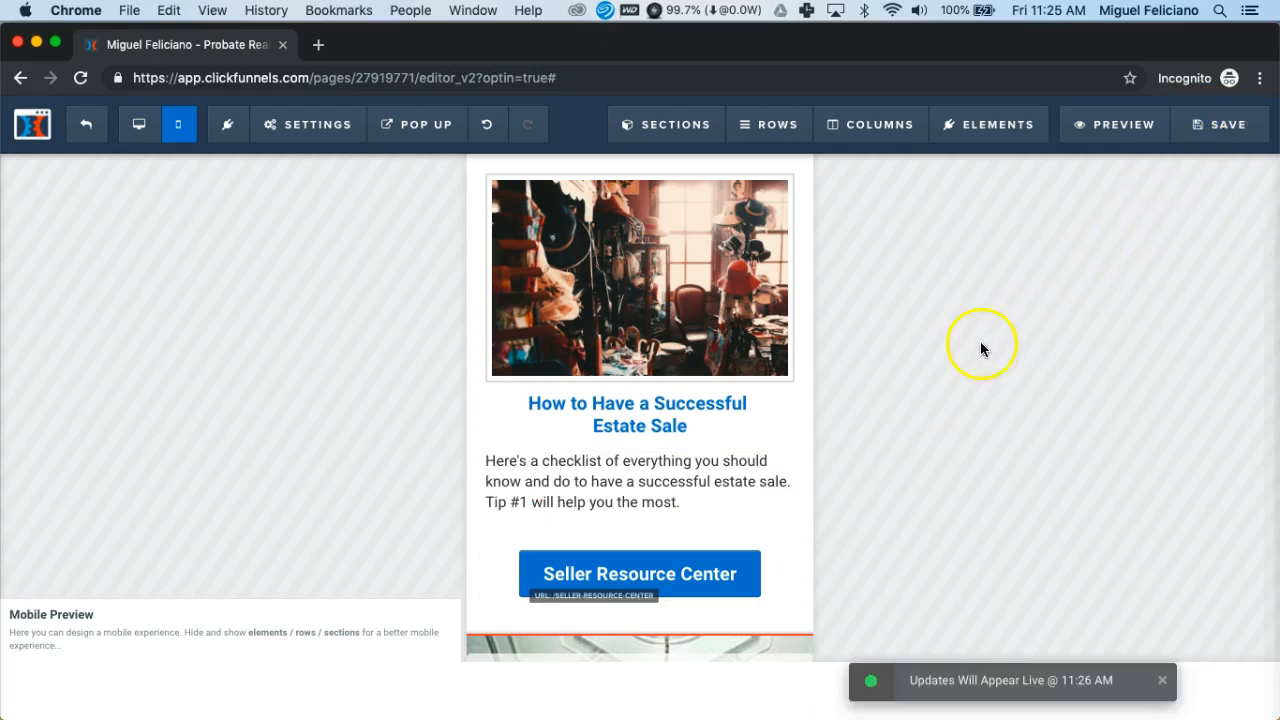
{"action": "left_click", "coordinate": [700, 570]}
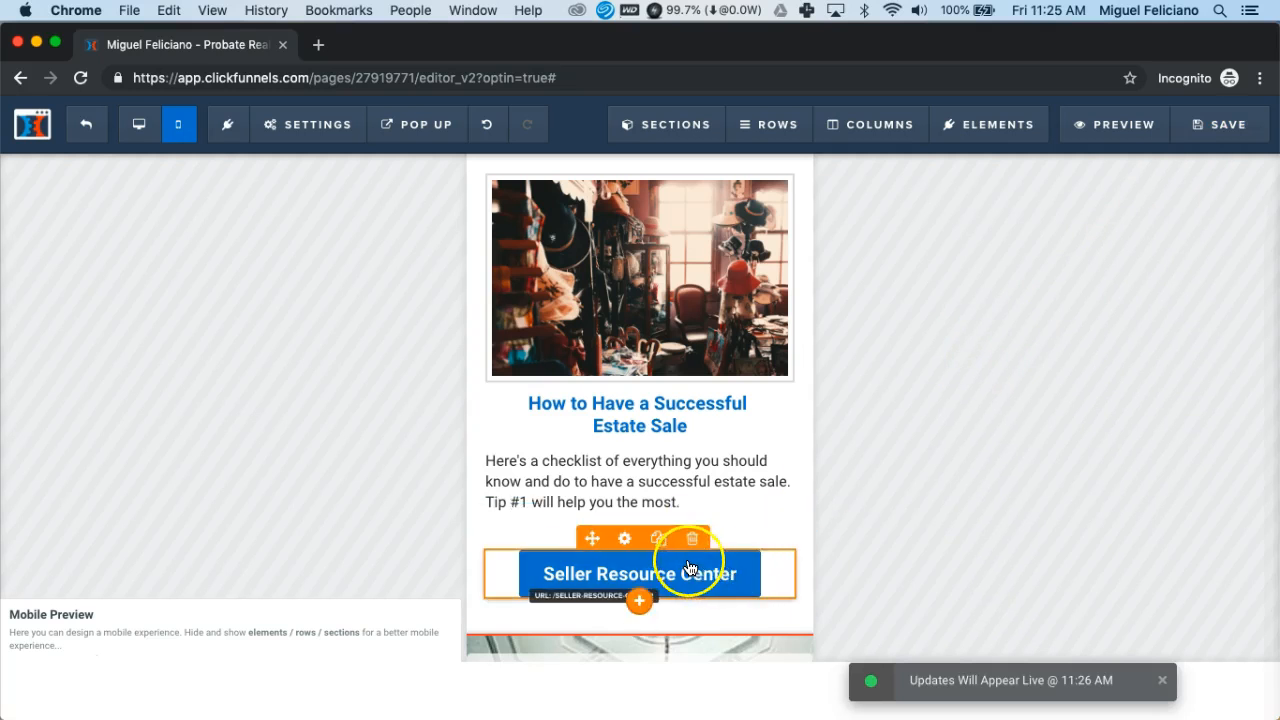
Give the Seller Resource Center button the subtext 'Your One Stop Probate Resource Library'
{"action": "left_click", "coordinate": [689, 568]}
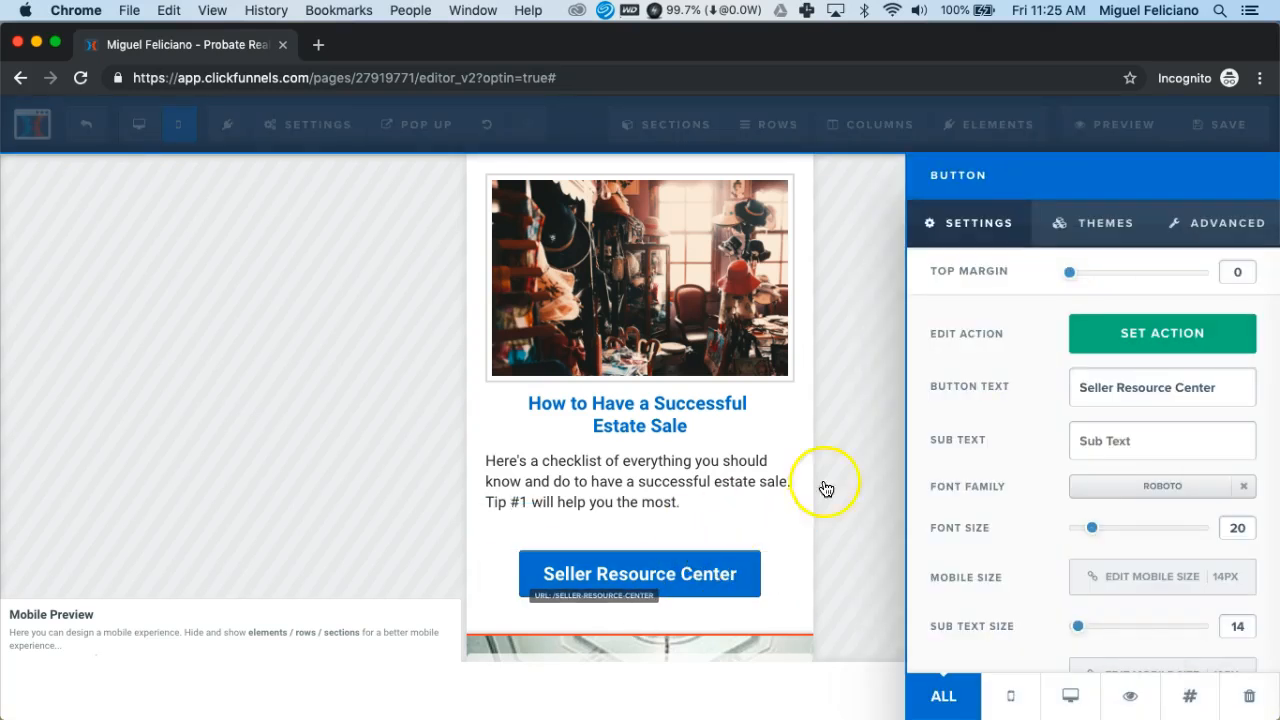
{"action": "left_click", "coordinate": [1100, 441]}
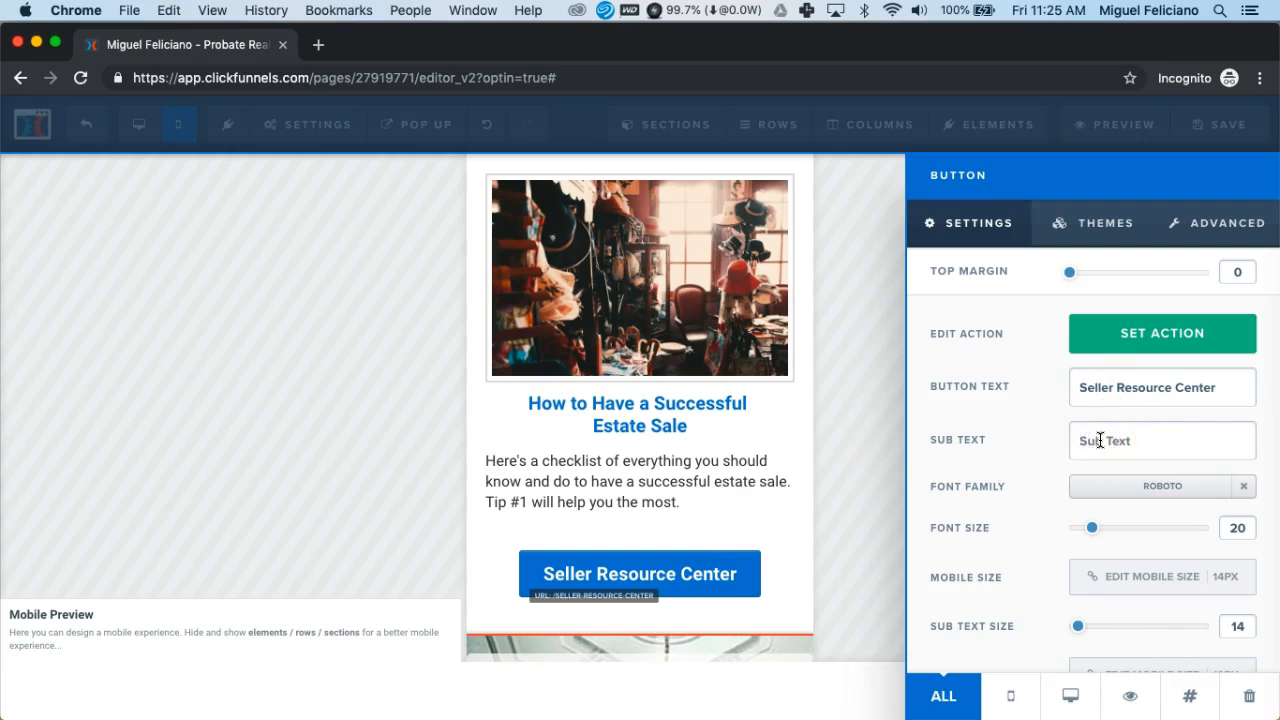
{"action": "type", "text": "Y"}
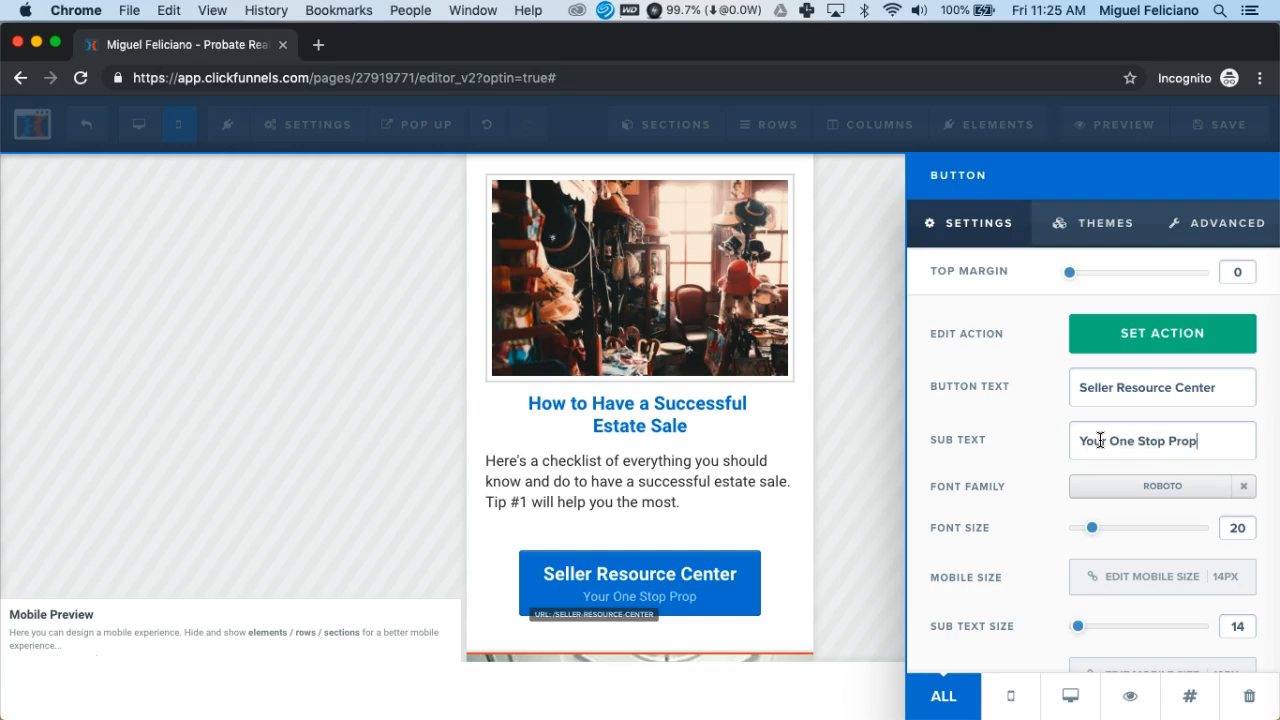
{"action": "type", "text": "our One Stop Probate Resource"}
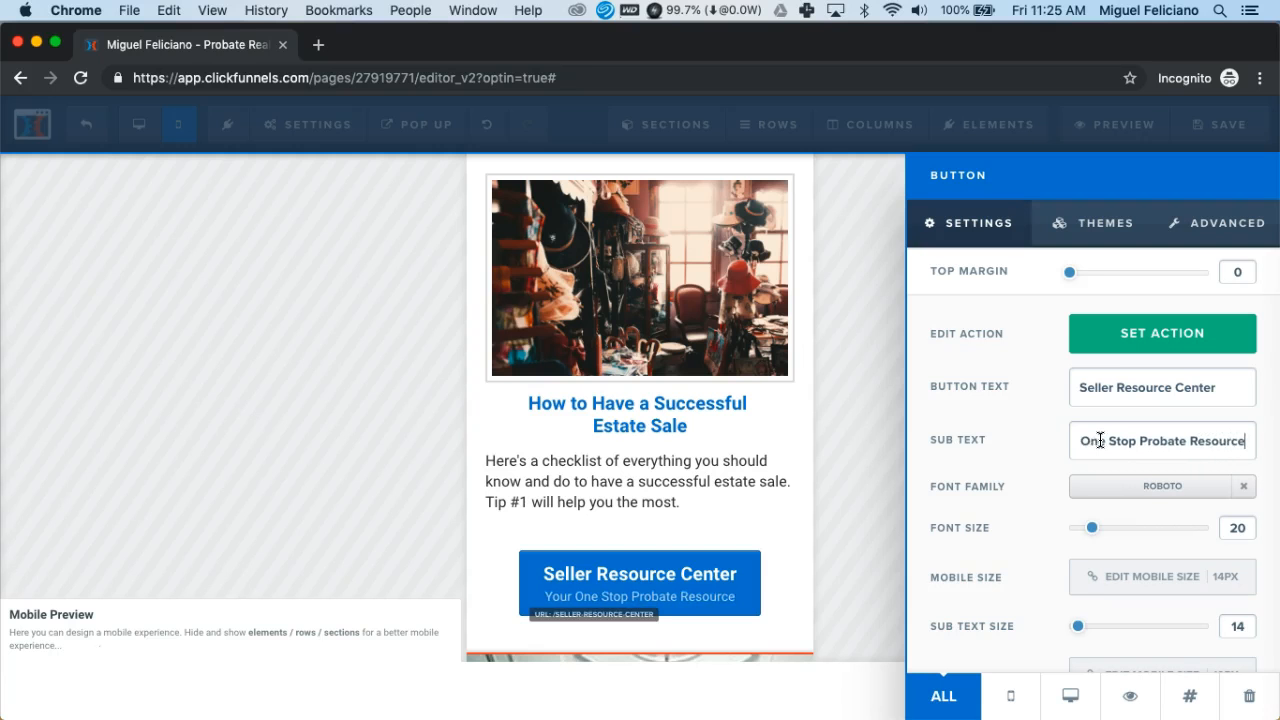
{"action": "type", "text": " Library"}
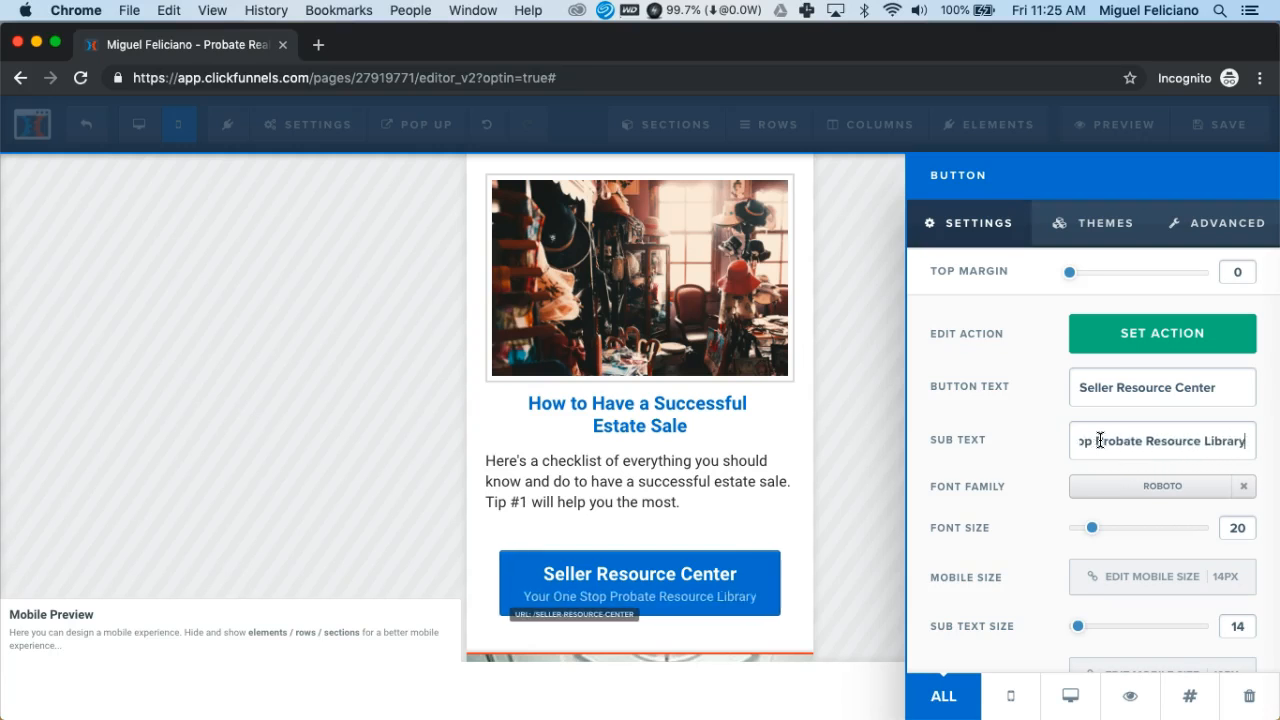
Apply the Orange Dark Button theme and Fill Width to the Seller Resource Center button
{"action": "left_click", "coordinate": [1103, 226]}
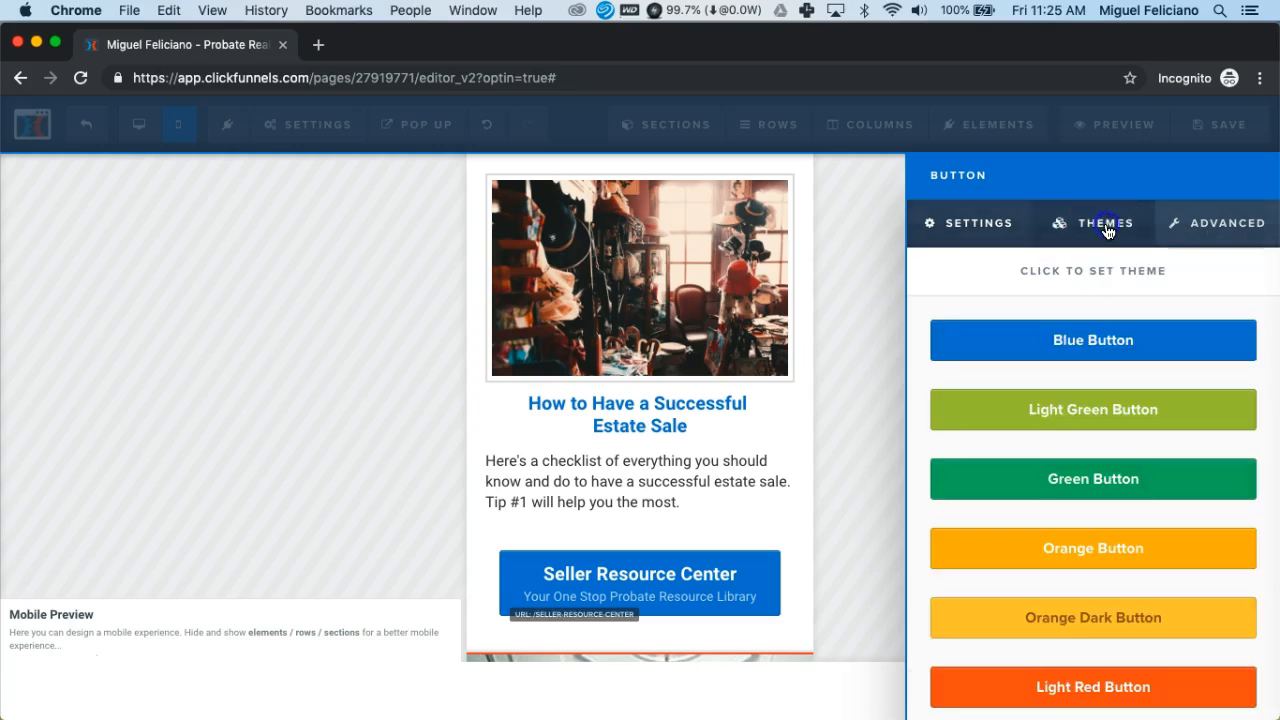
{"action": "left_click", "coordinate": [1065, 625]}
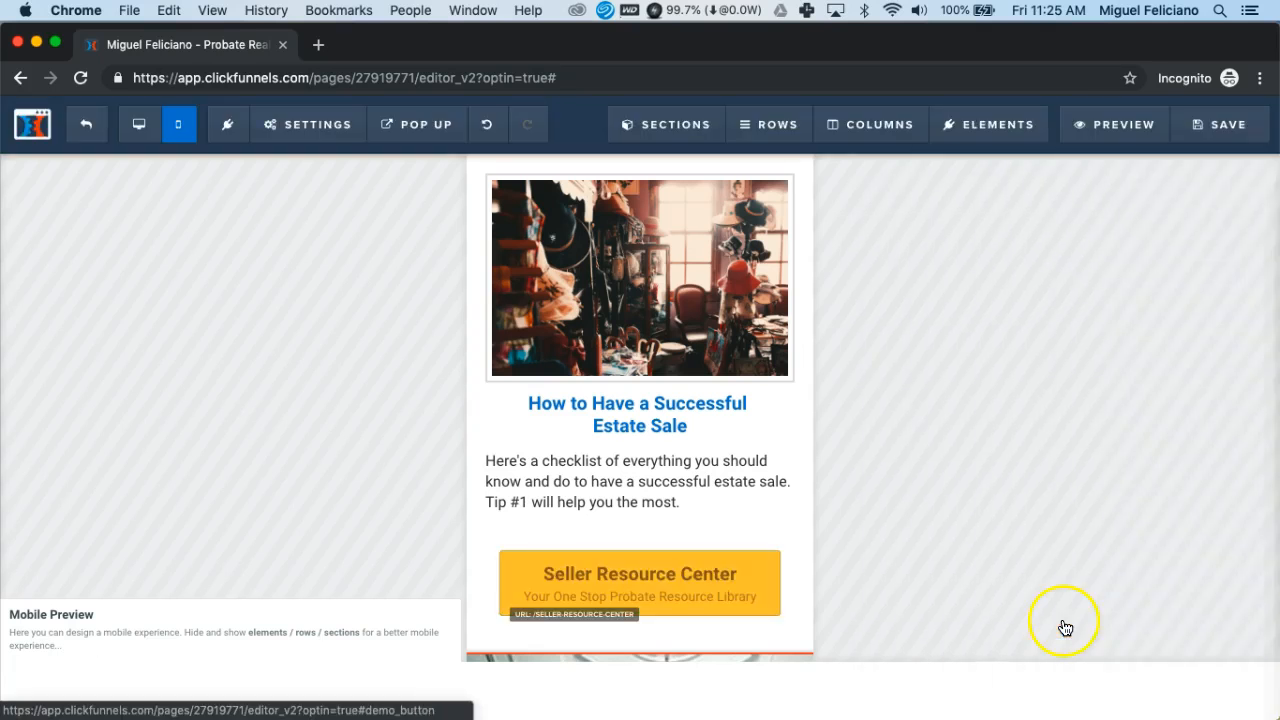
{"action": "left_click", "coordinate": [698, 598]}
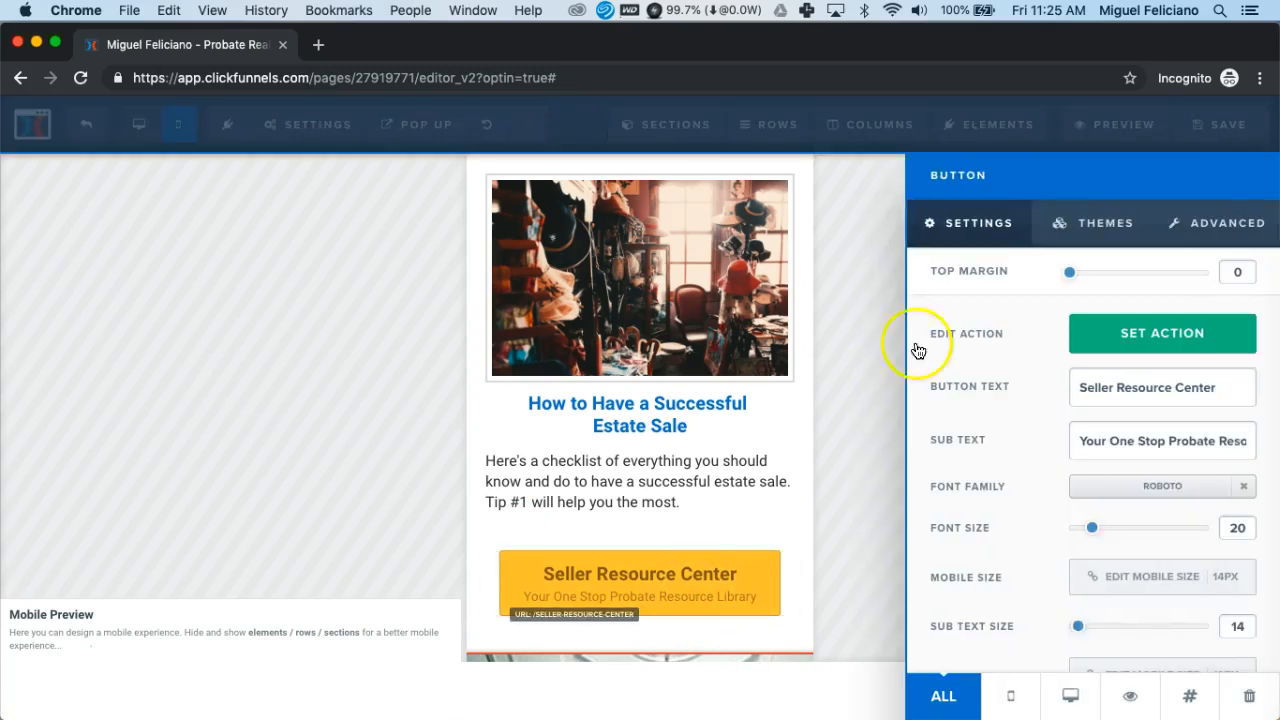
{"action": "left_click", "coordinate": [1222, 235]}
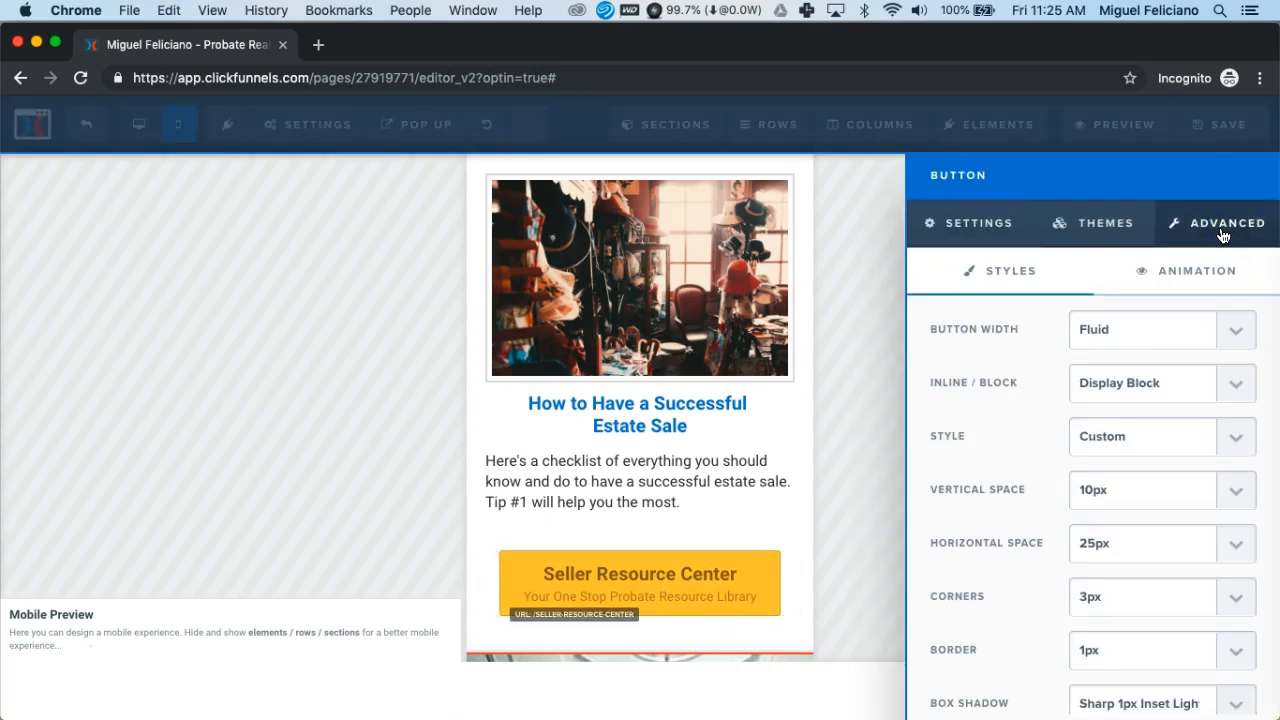
{"action": "left_click", "coordinate": [1132, 333]}
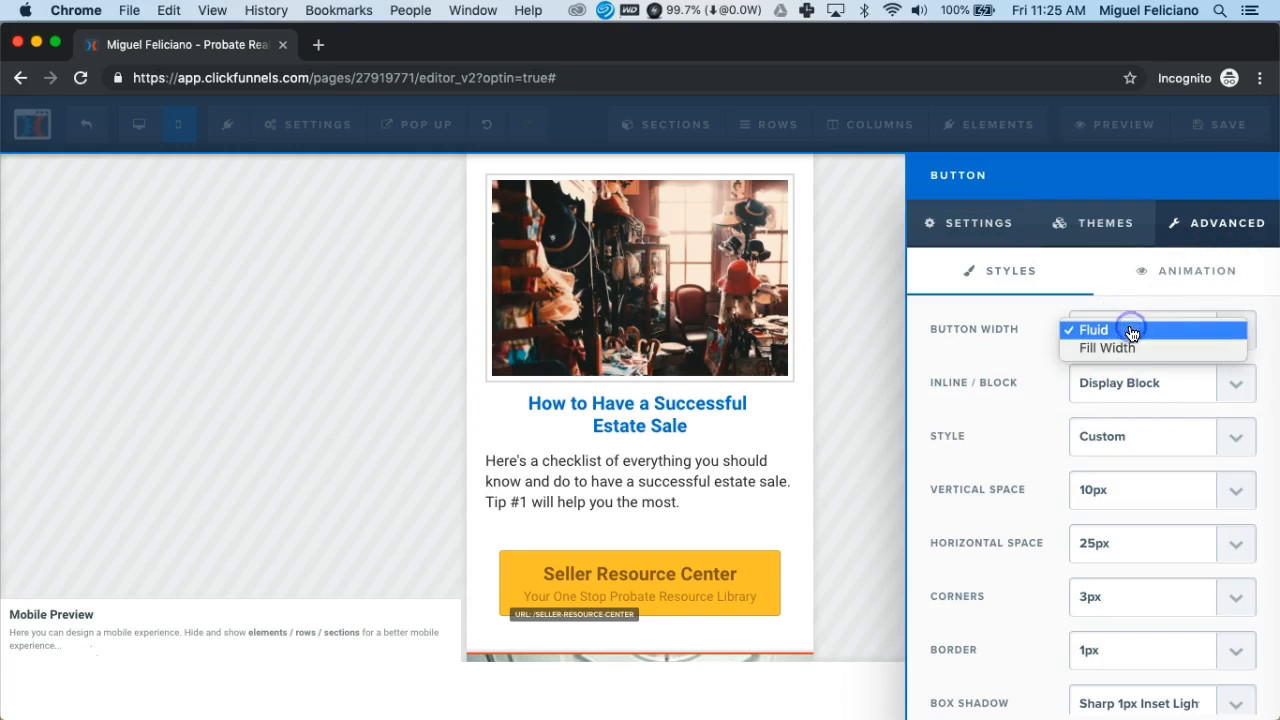
{"action": "left_click", "coordinate": [1119, 349]}
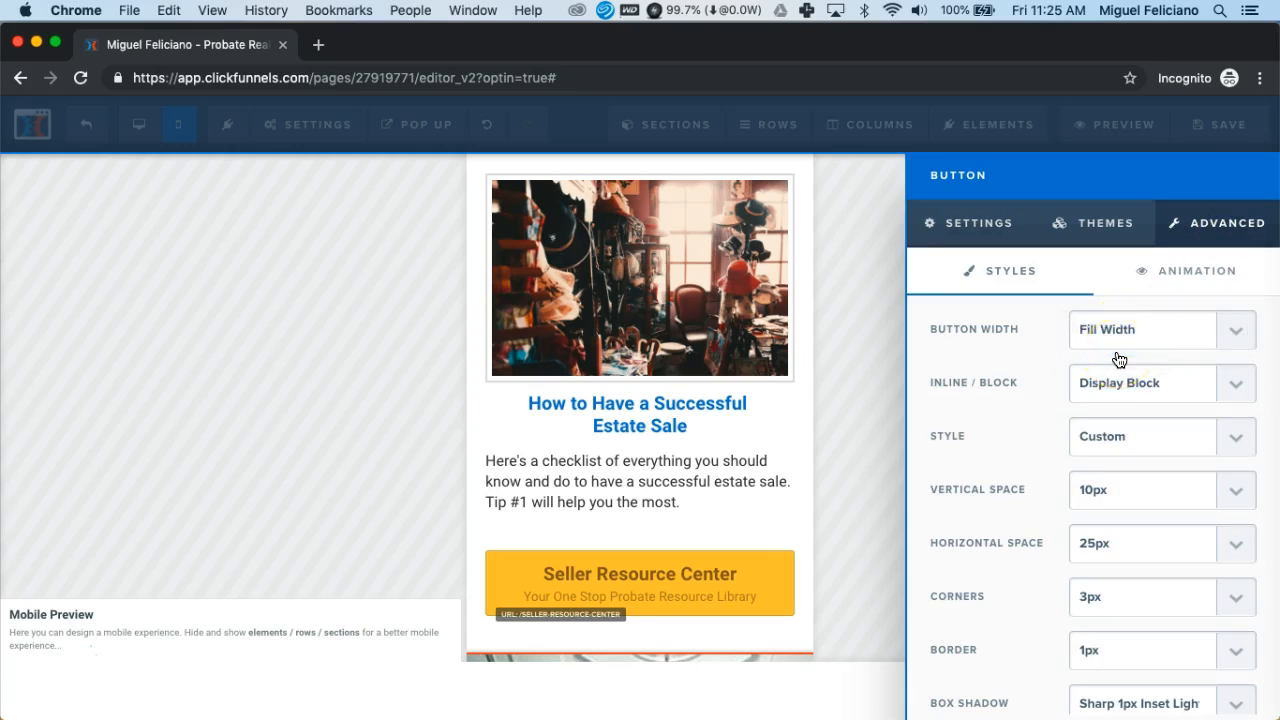
{"action": "left_click", "coordinate": [719, 507]}
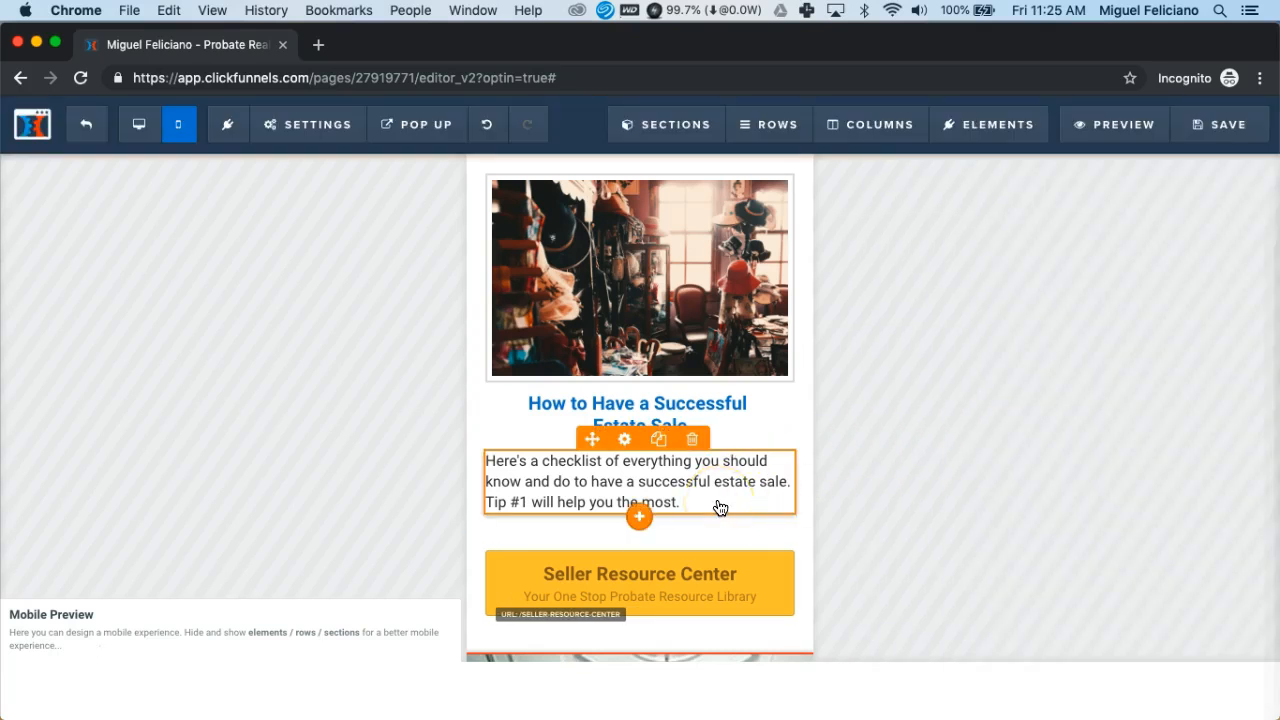
Apply the Orange Dark Button theme to the Download The Probate Timeline Today! button
{"action": "scroll", "coordinate": [752, 517], "scroll_direction": "down", "scroll_amount": 4}
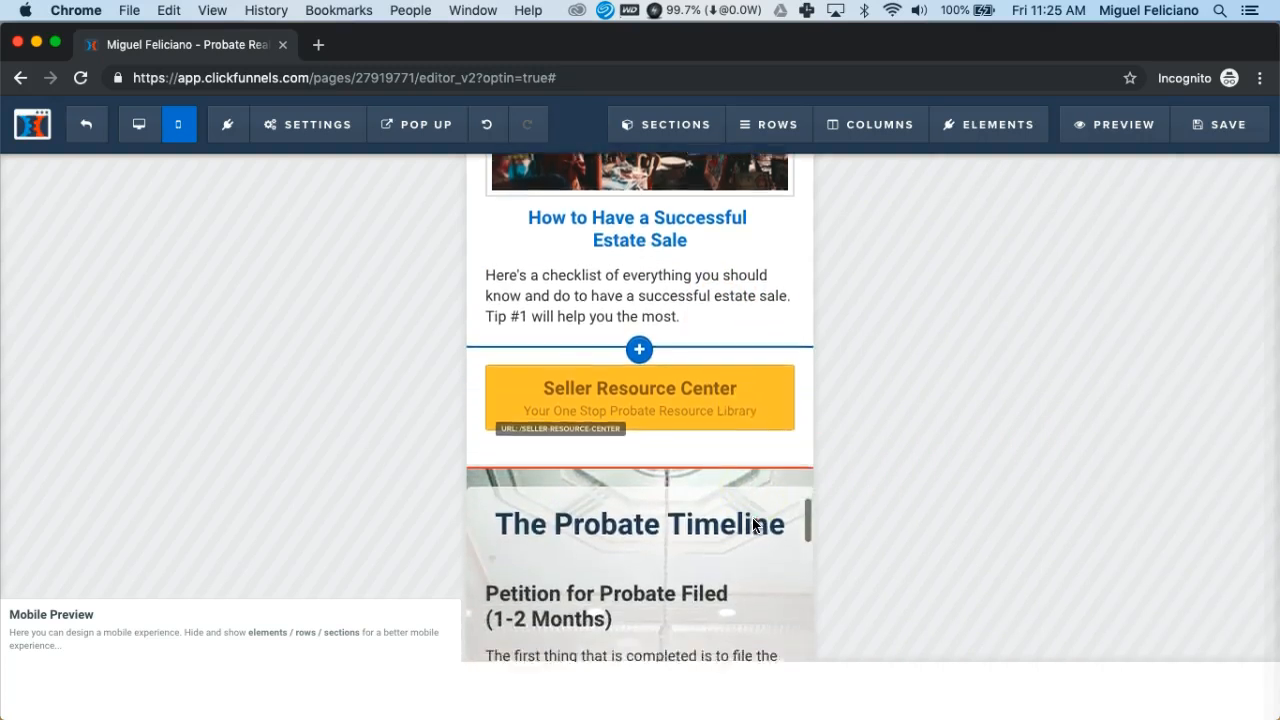
{"action": "scroll", "coordinate": [753, 525], "scroll_direction": "down", "scroll_amount": 10}
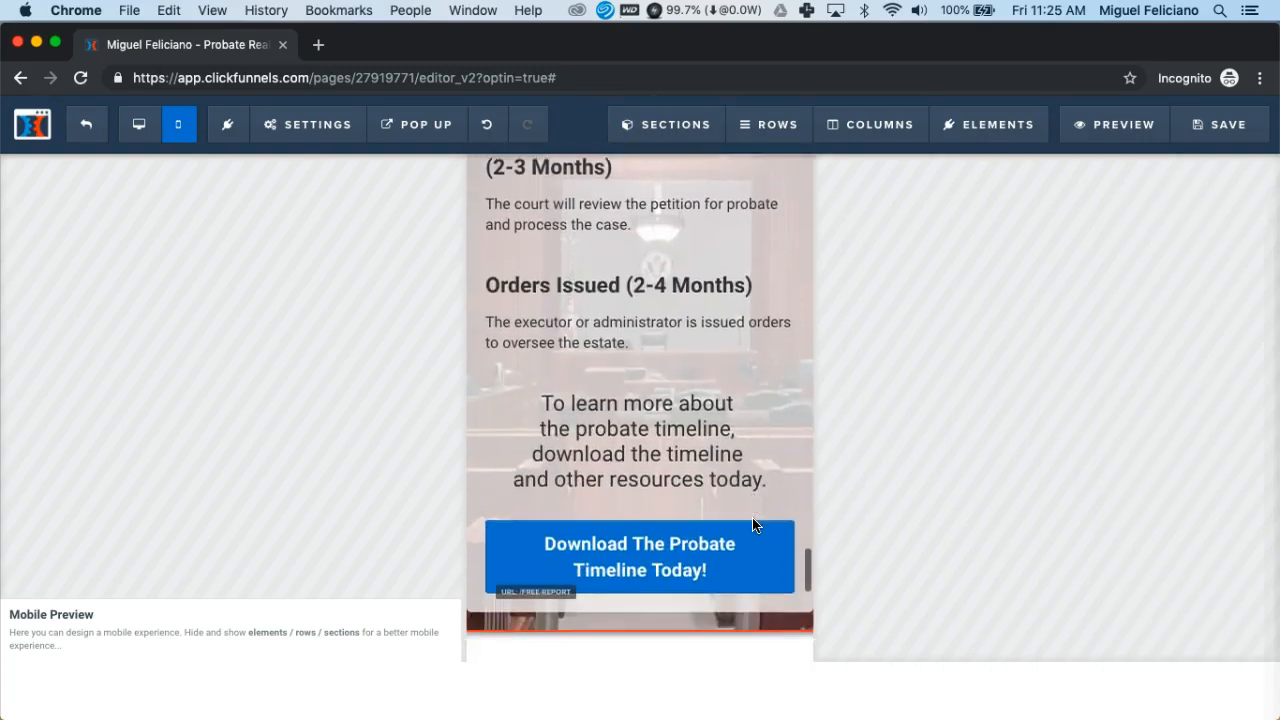
{"action": "scroll", "coordinate": [752, 523], "scroll_direction": "down", "scroll_amount": 1}
{"action": "left_click", "coordinate": [586, 500]}
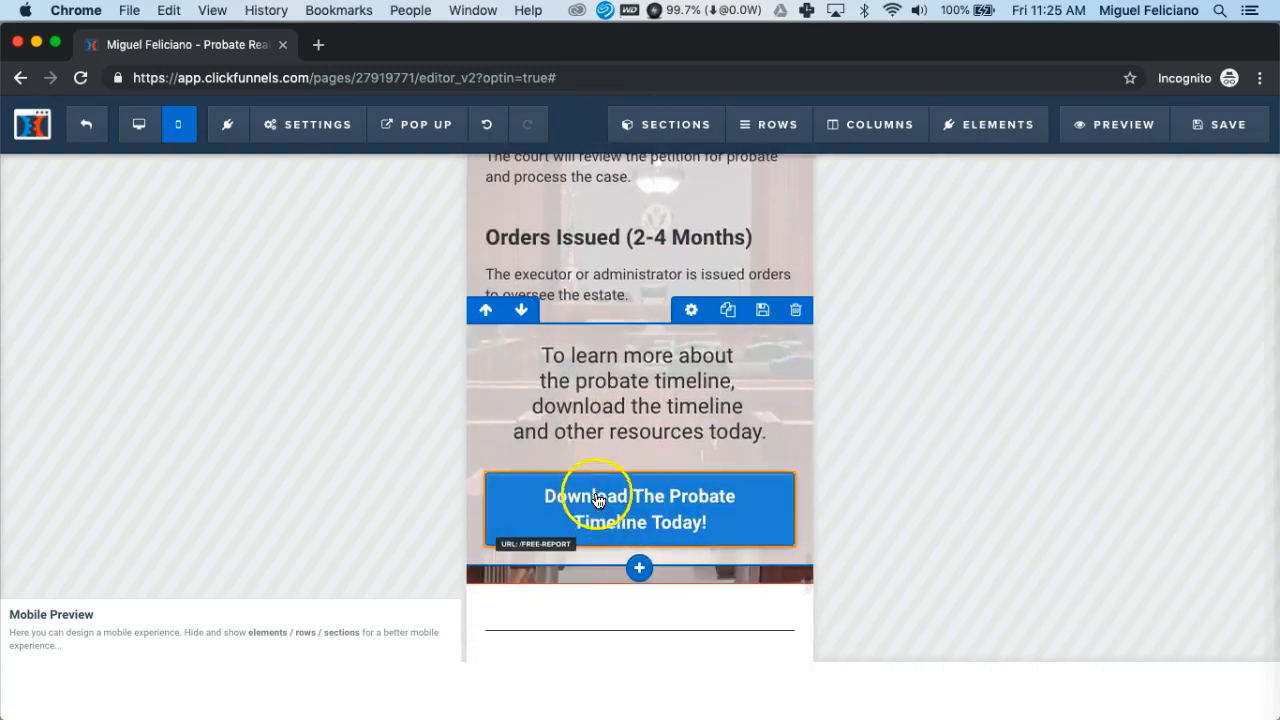
{"action": "left_click", "coordinate": [669, 515]}
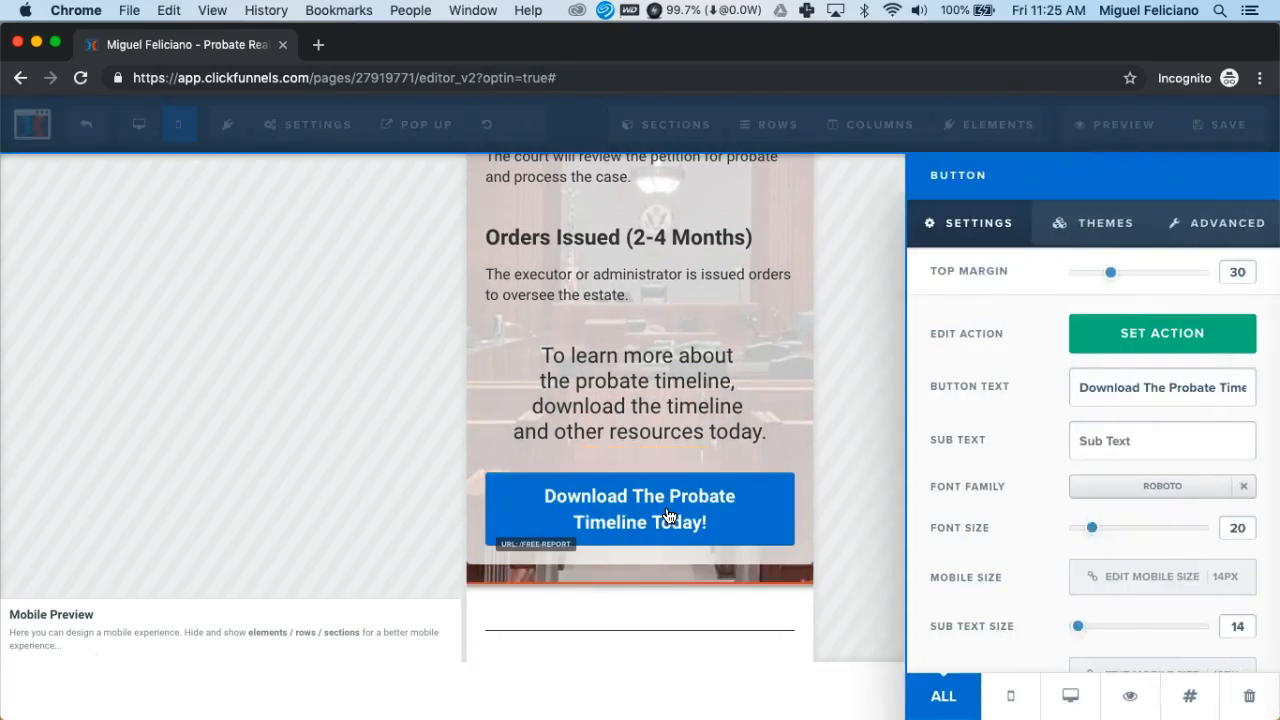
{"action": "left_click", "coordinate": [1095, 223]}
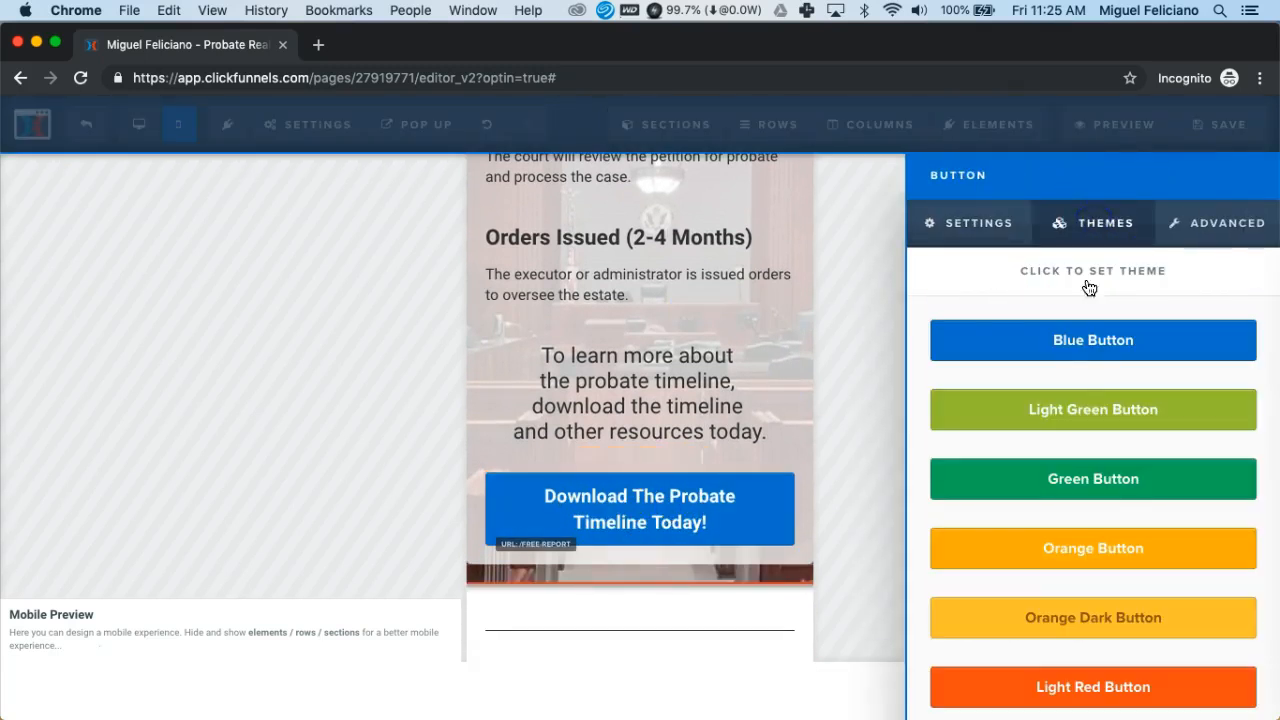
{"action": "left_click", "coordinate": [1050, 620]}
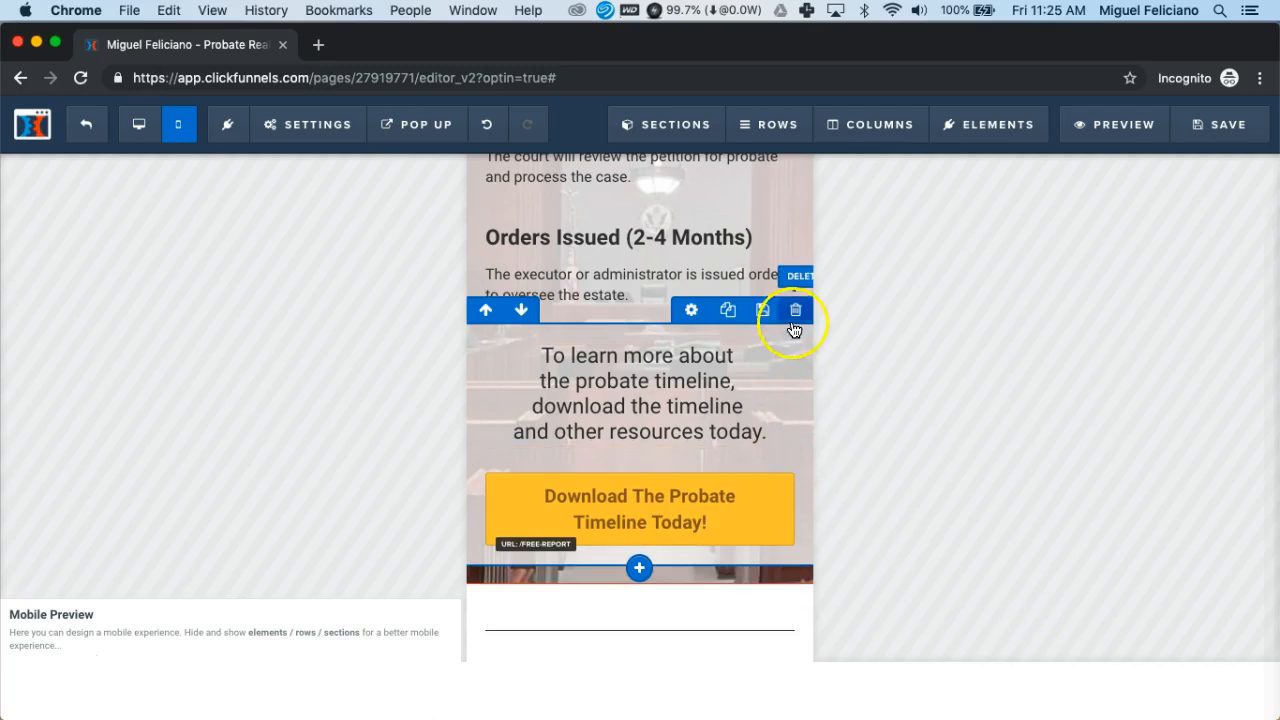
Set the Download button's Button Width to Fill Width
{"action": "left_click", "coordinate": [625, 512]}
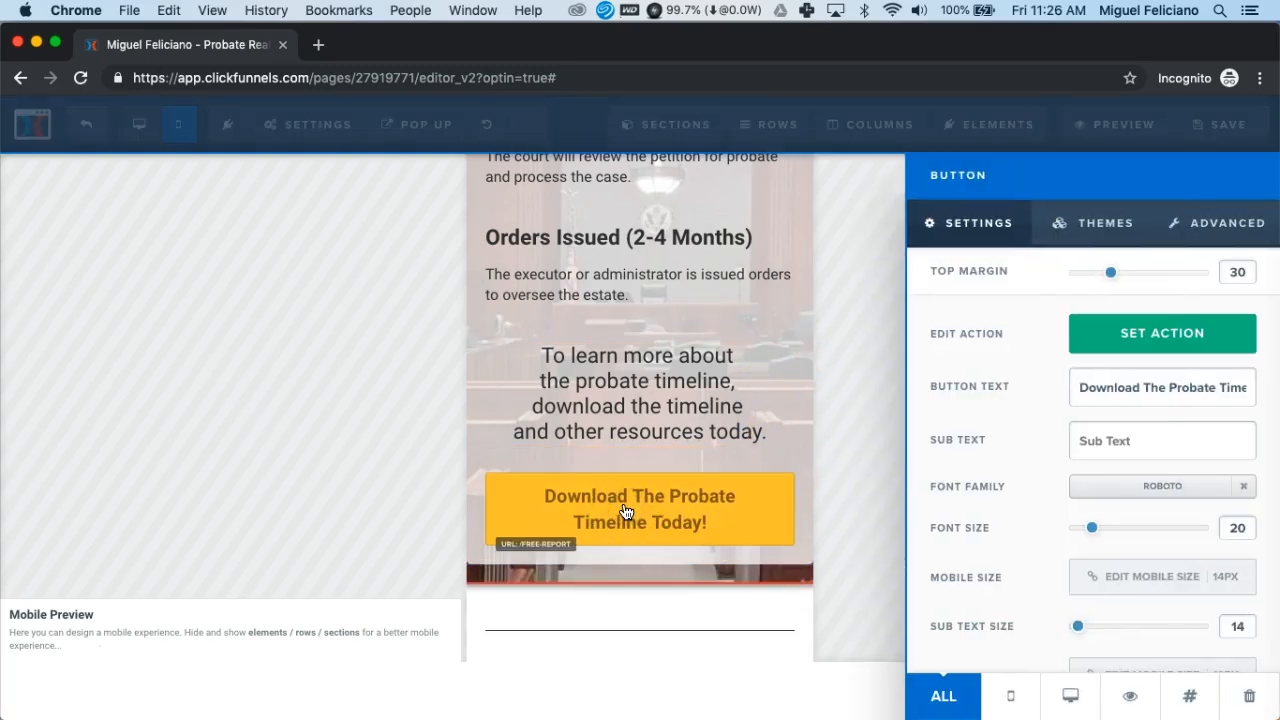
{"action": "left_click", "coordinate": [1208, 231]}
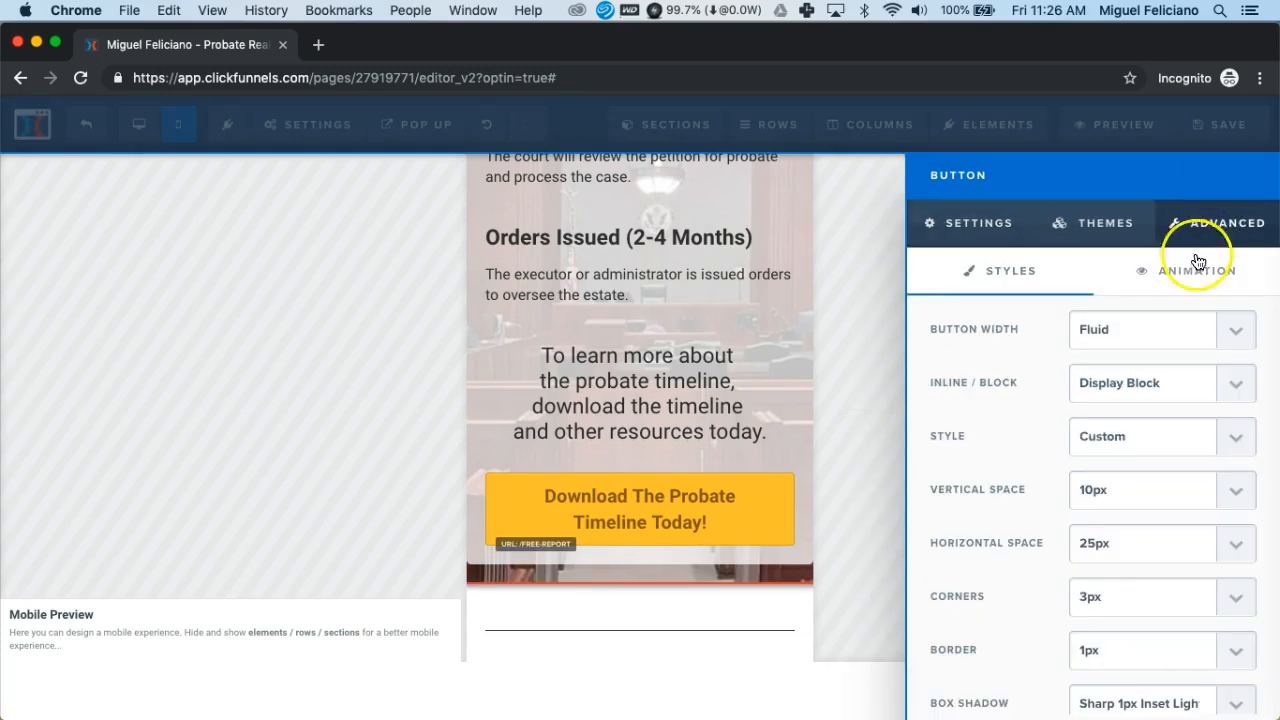
{"action": "left_click", "coordinate": [1158, 331]}
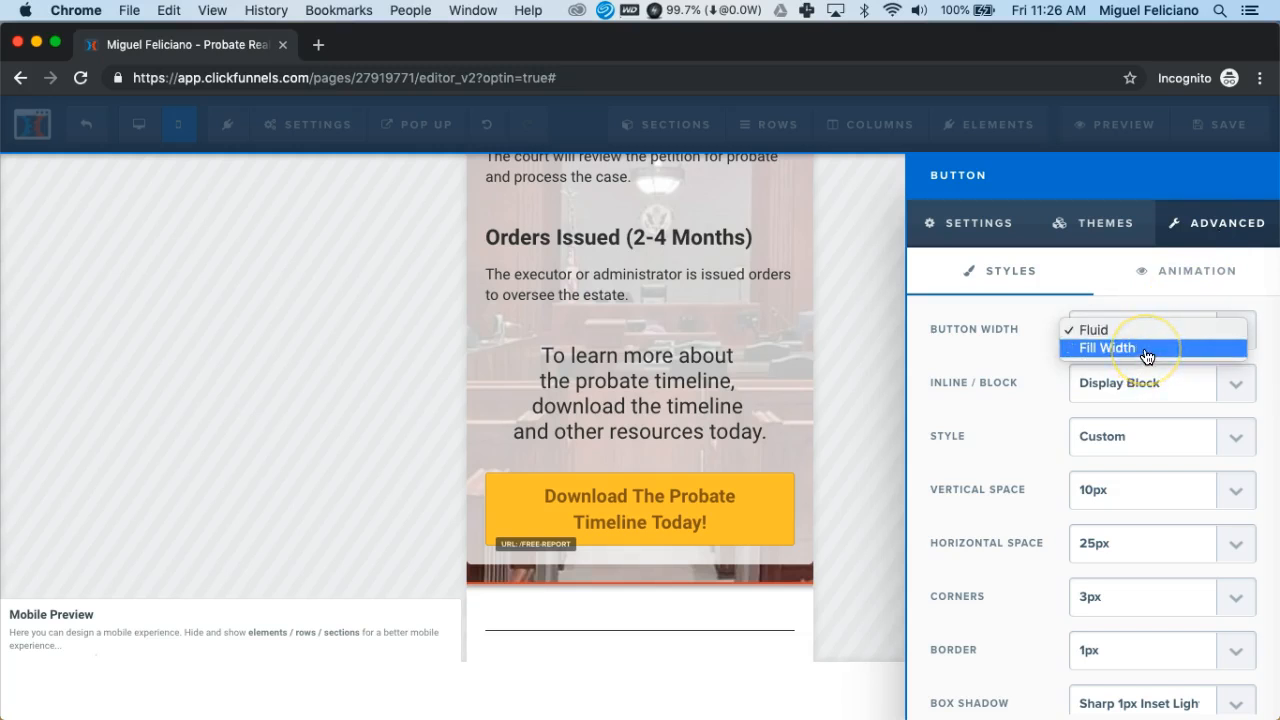
{"action": "left_click", "coordinate": [1146, 350]}
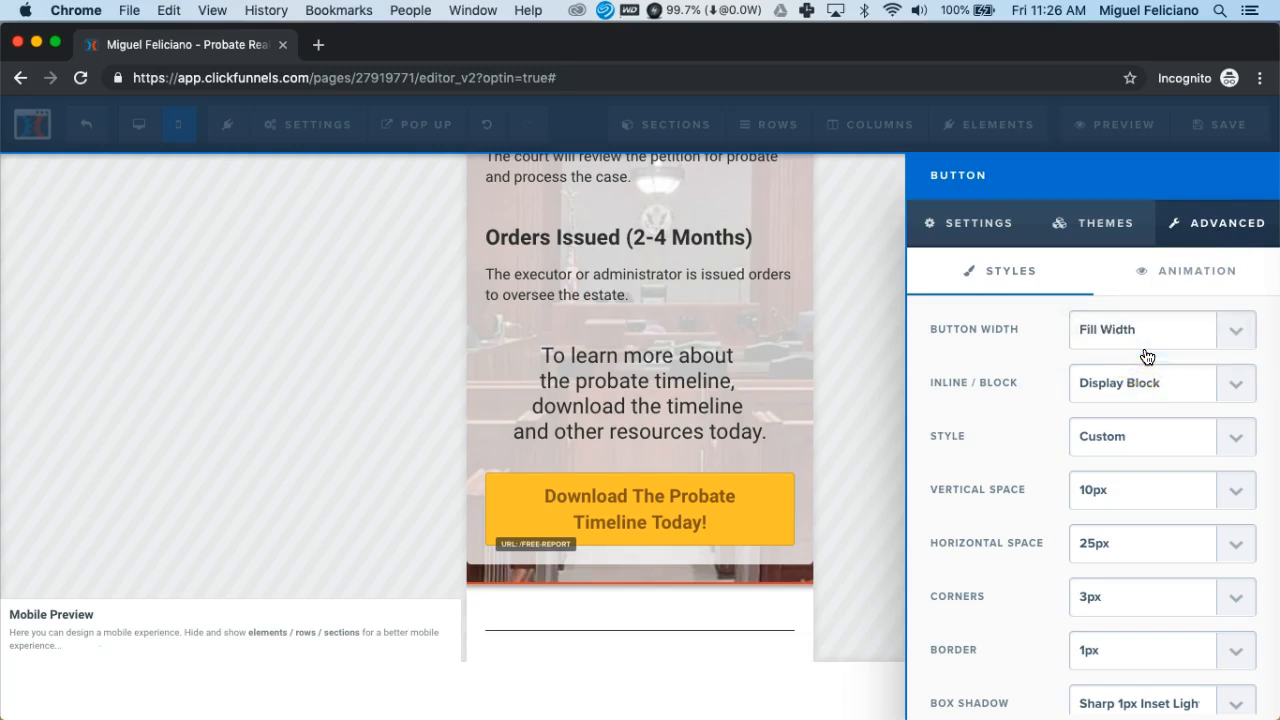
{"action": "left_click", "coordinate": [697, 509]}
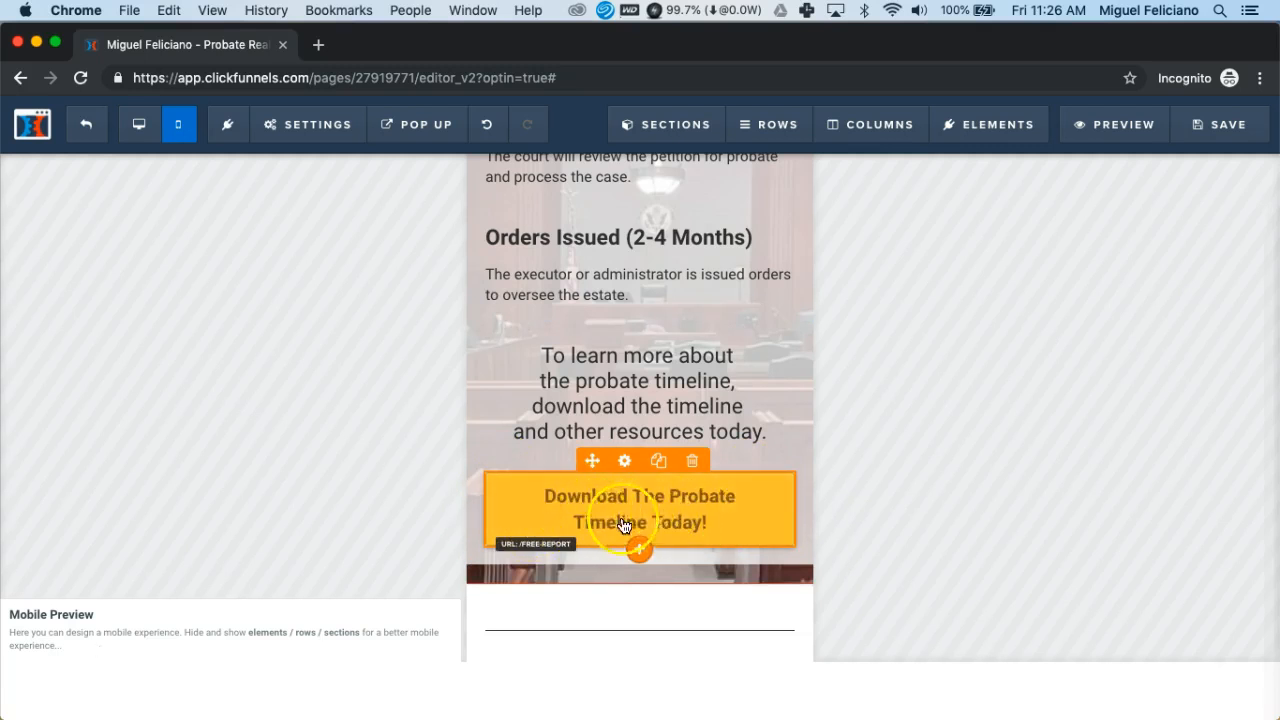
Inspect the Follow Me list's Facebook link address, which still points to generic facebook.com
{"action": "scroll", "coordinate": [645, 515], "scroll_direction": "down", "scroll_amount": 3}
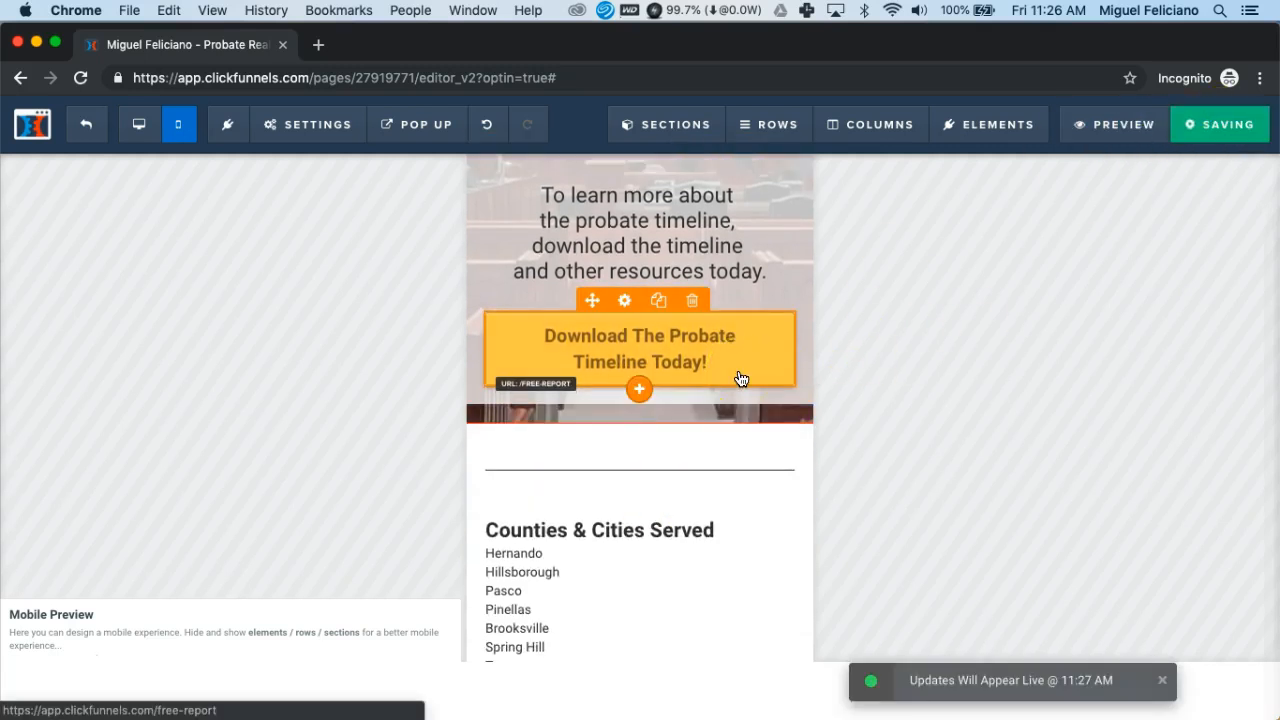
{"action": "scroll", "coordinate": [741, 379], "scroll_direction": "down", "scroll_amount": 4}
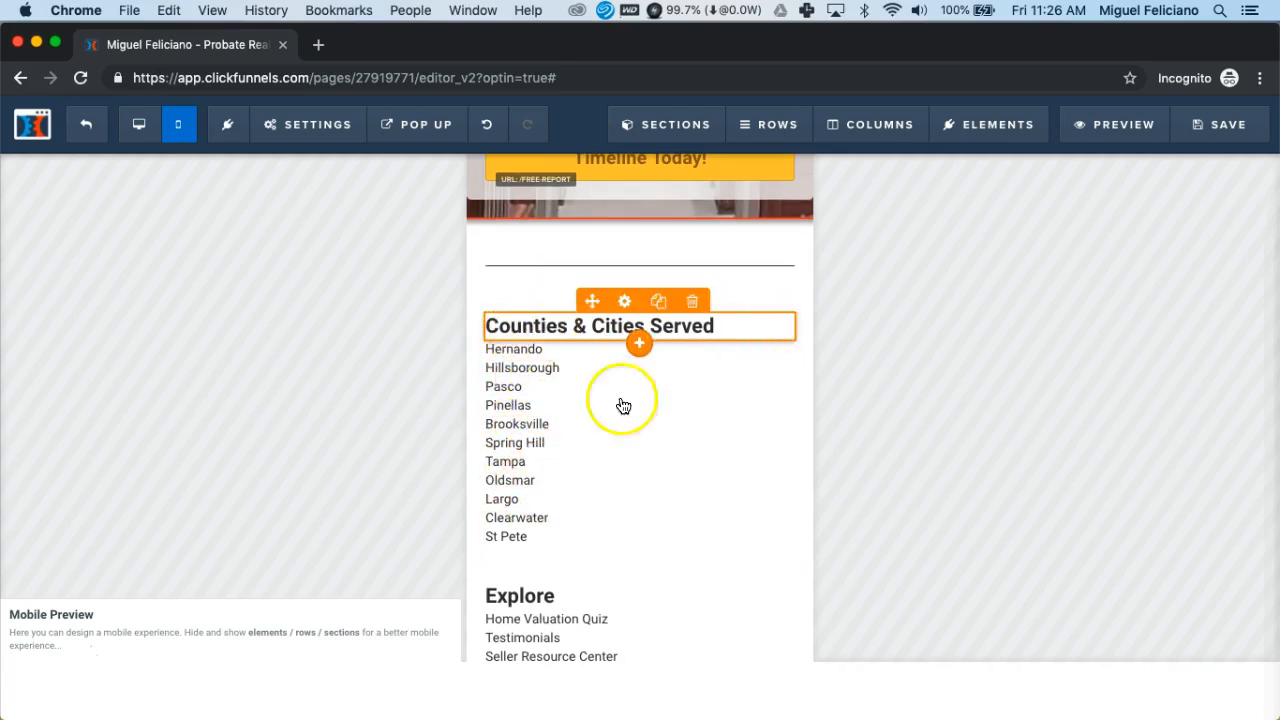
{"action": "scroll", "coordinate": [636, 497], "scroll_direction": "down", "scroll_amount": 5}
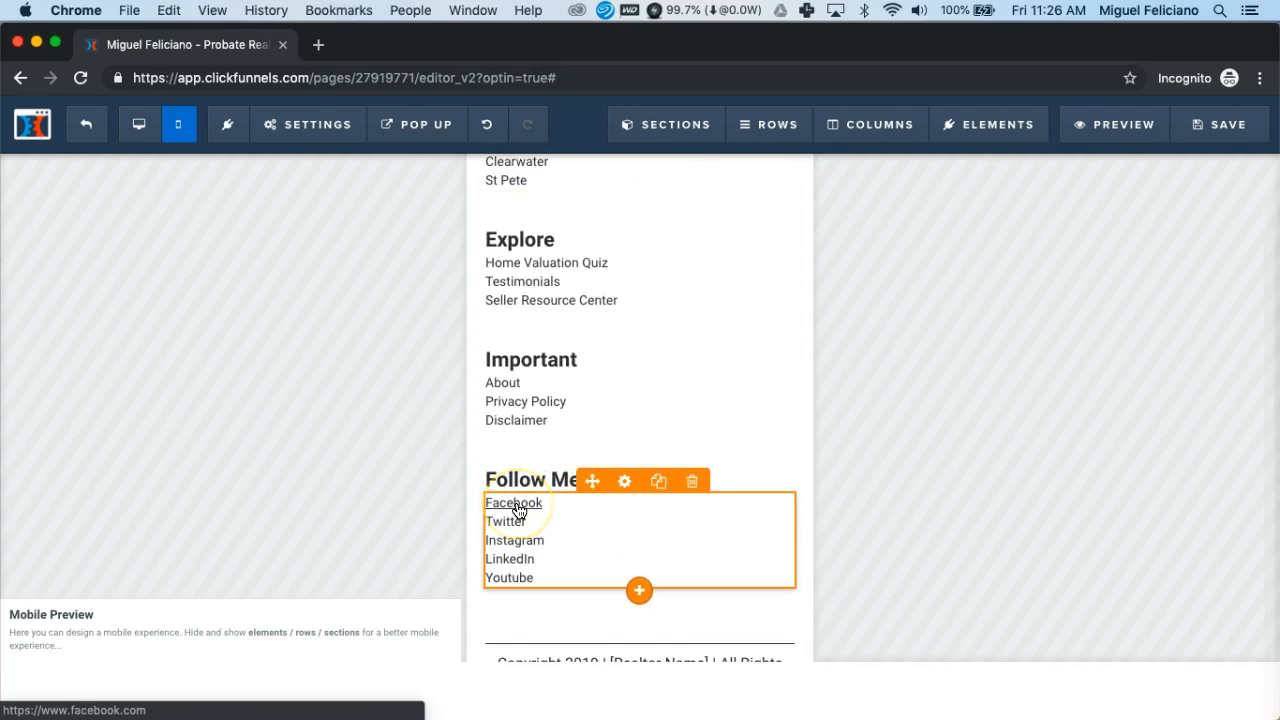
{"action": "left_click", "coordinate": [517, 507]}
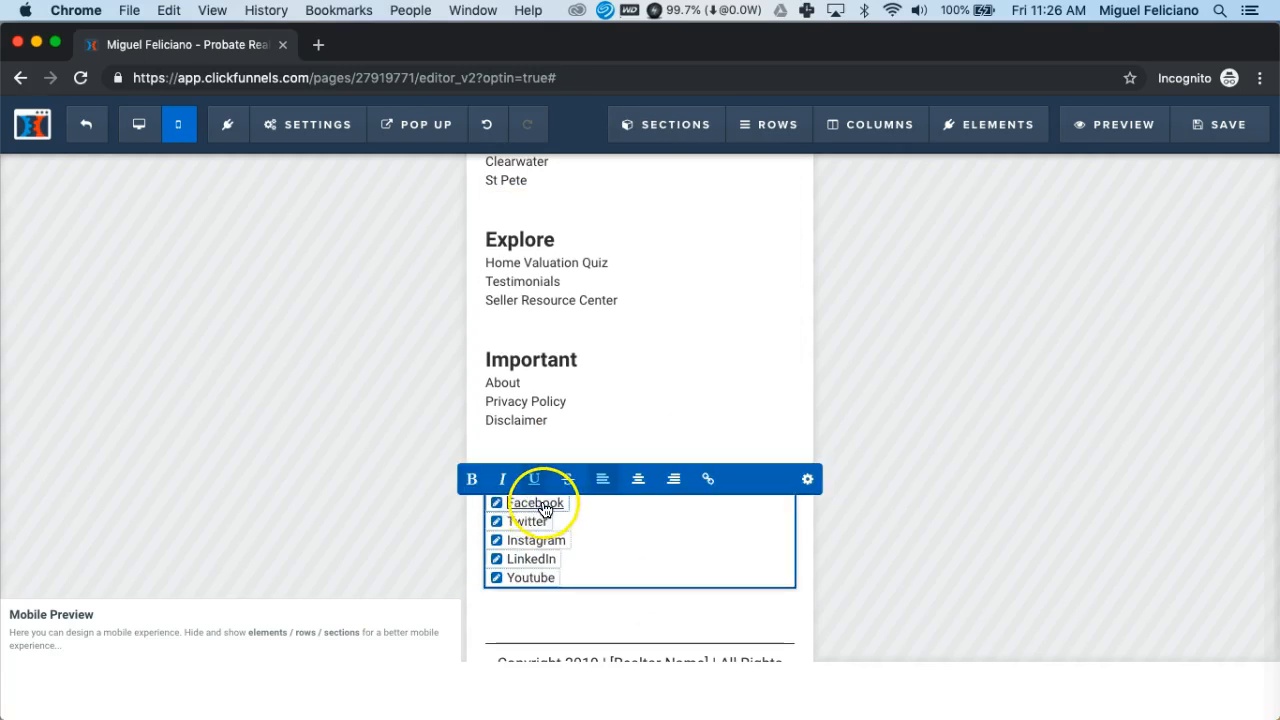
{"action": "left_click", "coordinate": [545, 507]}
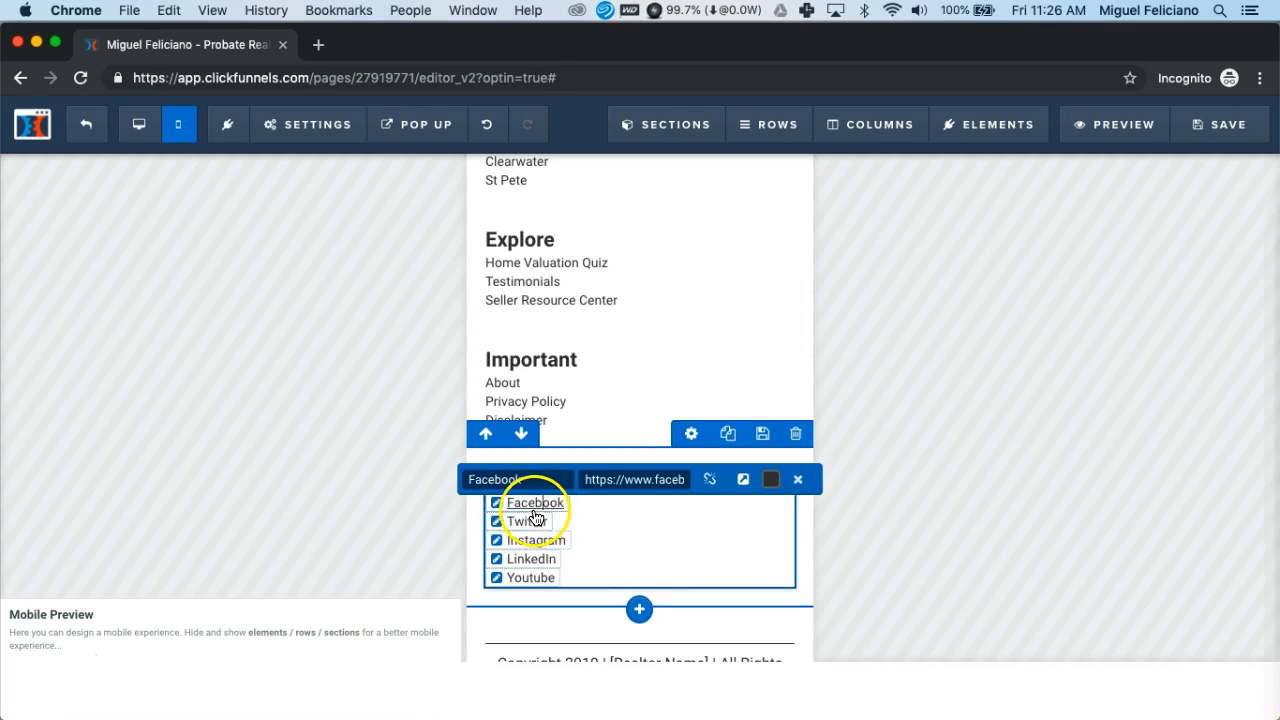
{"action": "left_click_drag", "start_coordinate": [651, 480], "coordinate": [732, 487]}
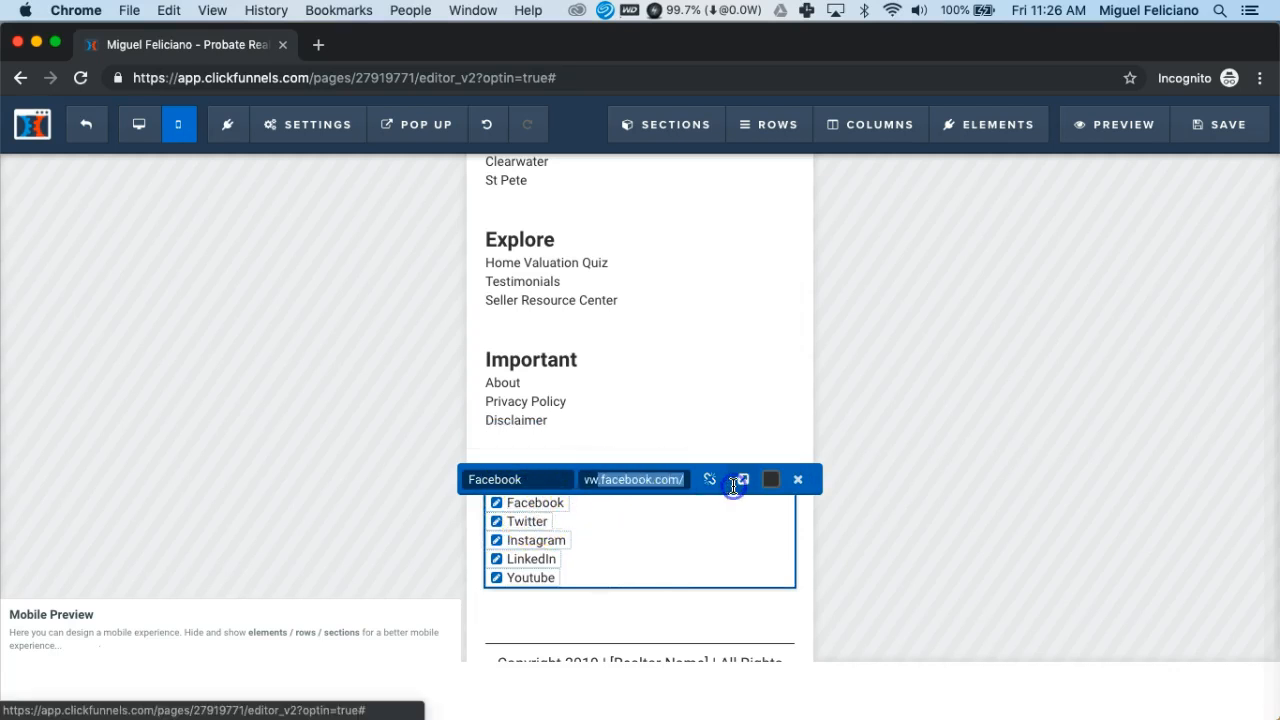
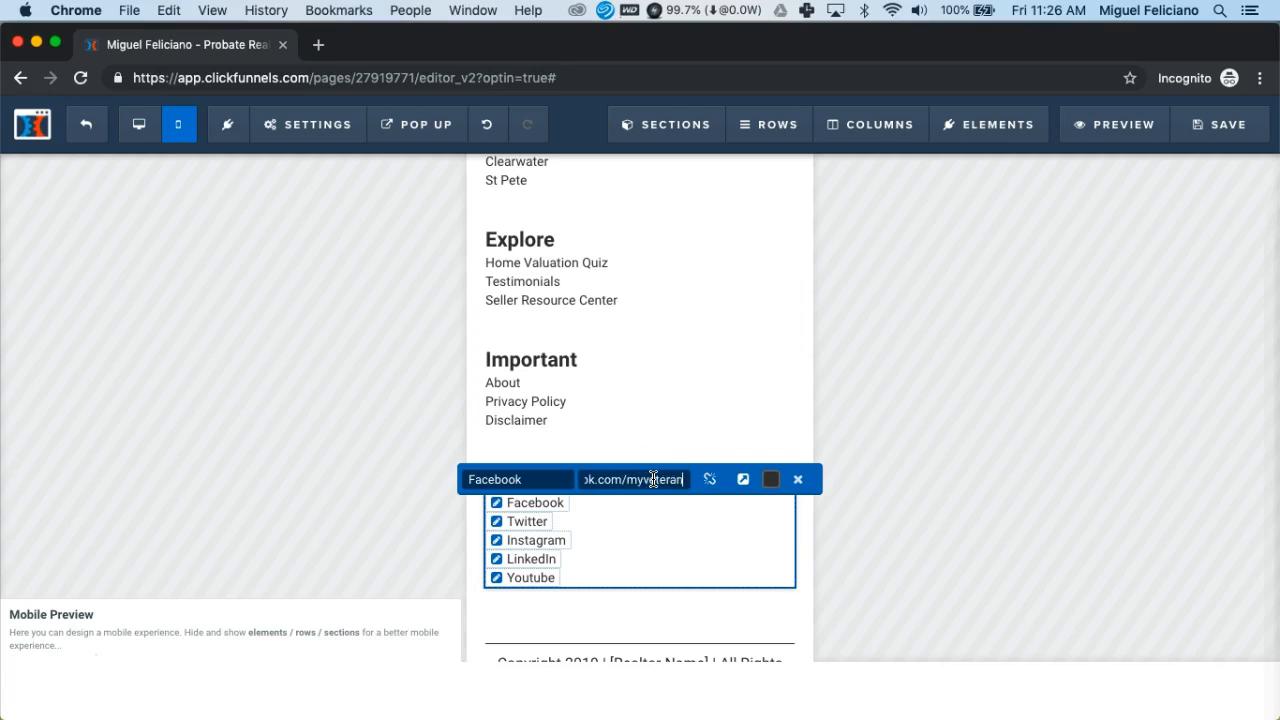
Close the Facebook link editor, leave the Follow Me list, and scroll to the copyright footer
{"action": "left_click", "coordinate": [799, 484]}
{"action": "left_click", "coordinate": [805, 512]}
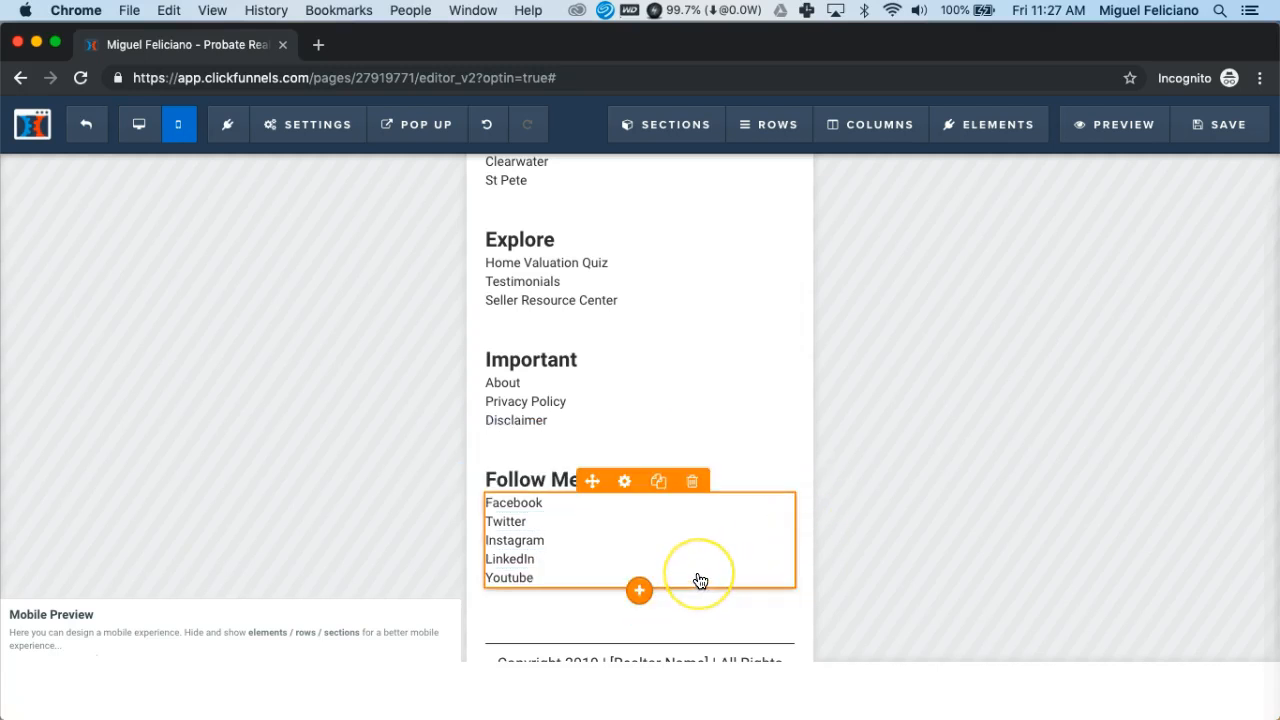
{"action": "scroll", "coordinate": [700, 581], "scroll_direction": "down", "scroll_amount": 3}
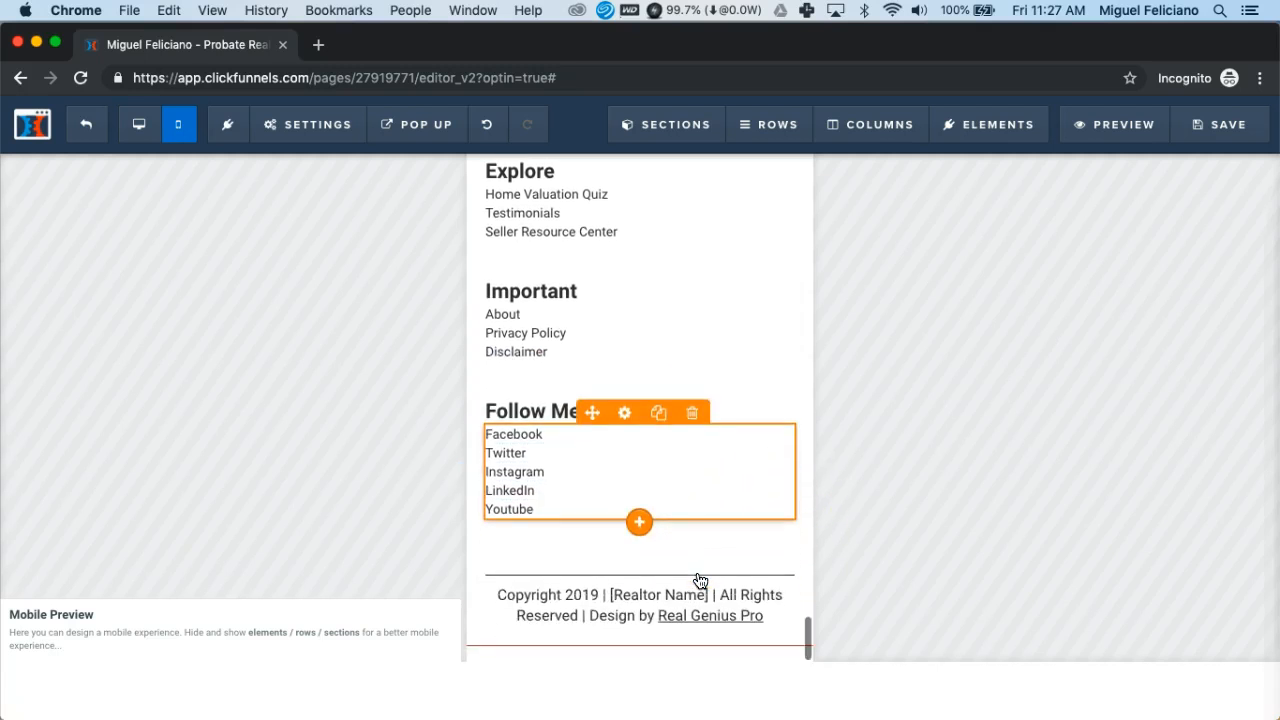
Replace the [Realtor Name] placeholder in the copyright line with the realtor's name
{"action": "left_click", "coordinate": [614, 599]}
{"action": "left_click", "coordinate": [614, 600]}
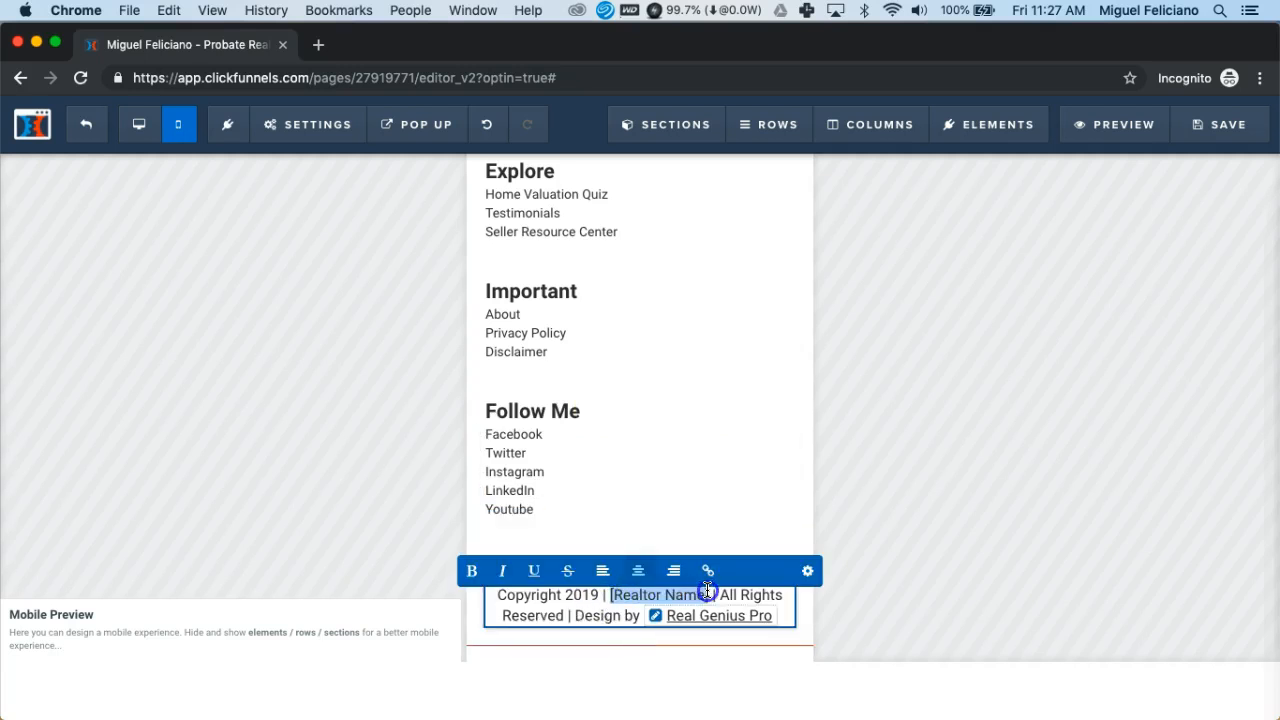
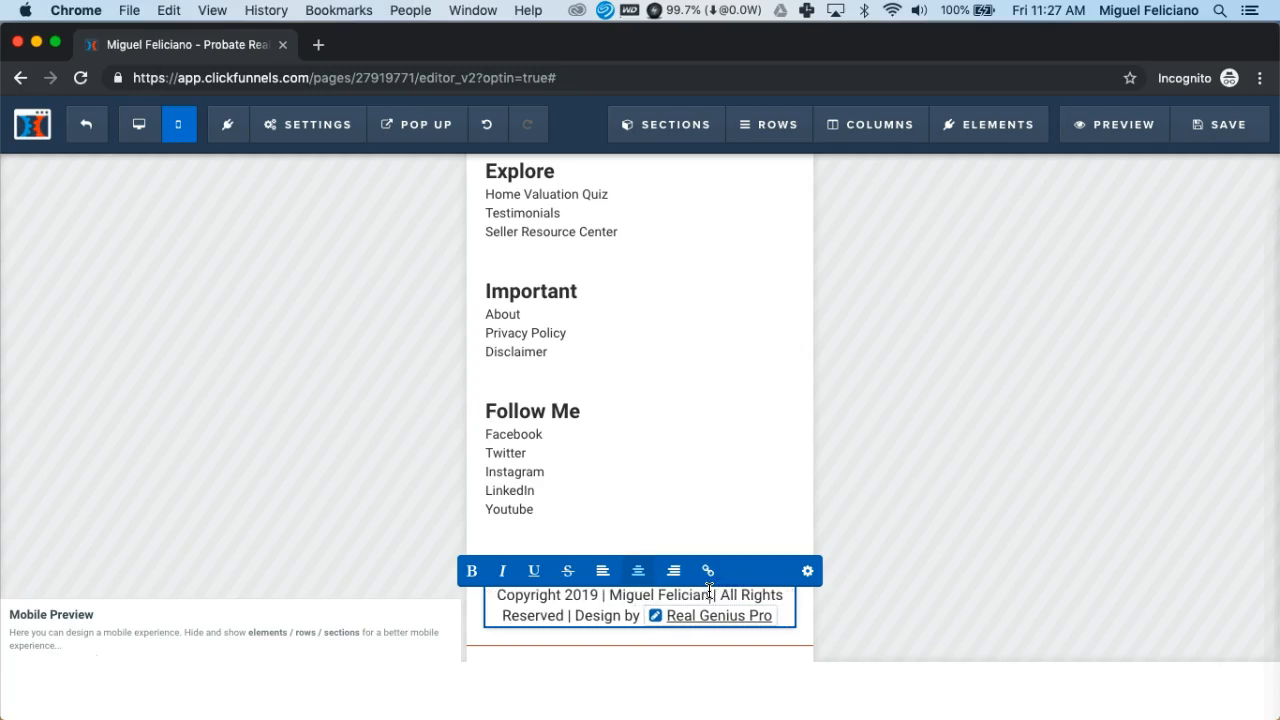
Break the copyright into three lines before 'All Rights' and 'Design by', removing the trailing pipes
{"action": "left_click", "coordinate": [724, 595]}
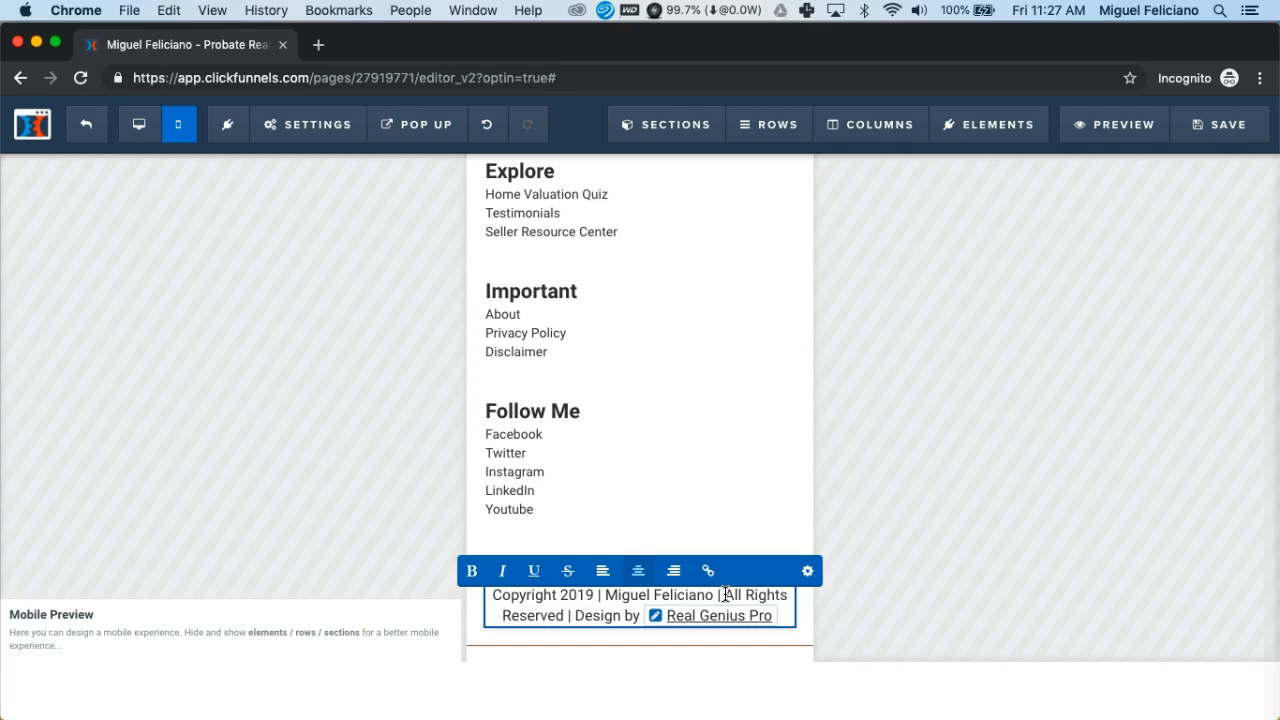
{"action": "key", "text": "Return"}
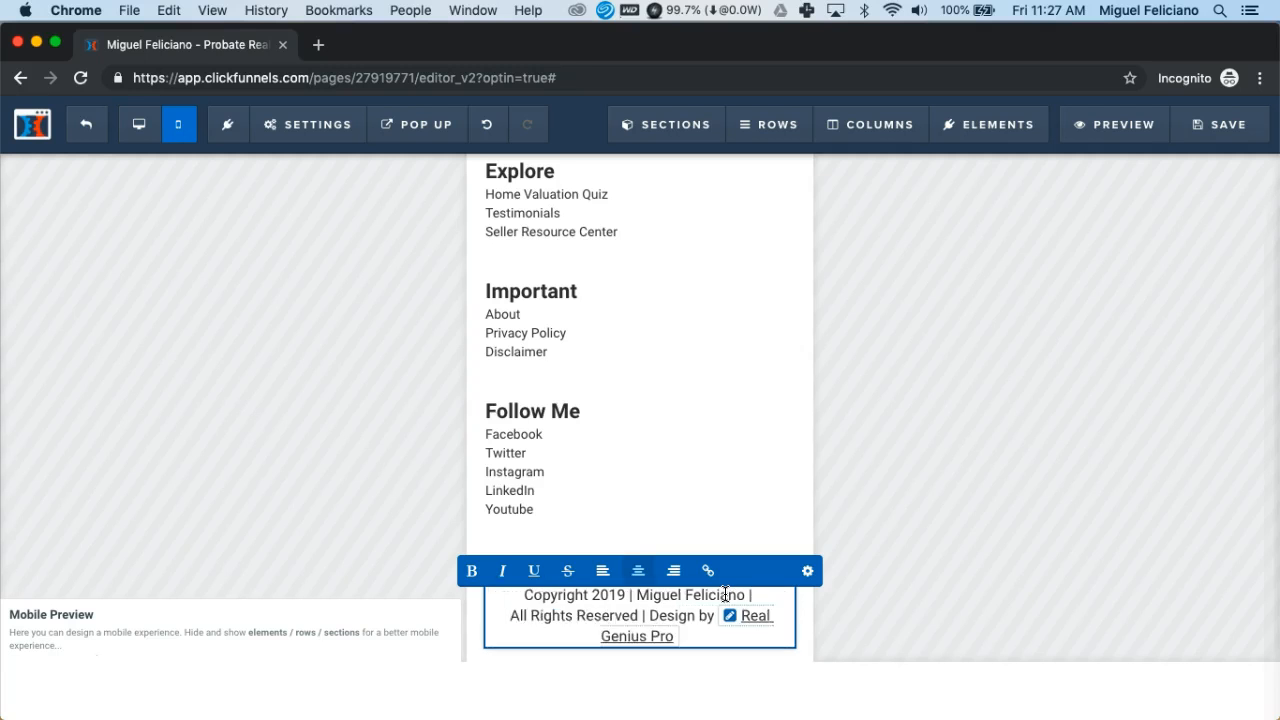
{"action": "left_click", "coordinate": [648, 618]}
{"action": "key", "text": "Return"}
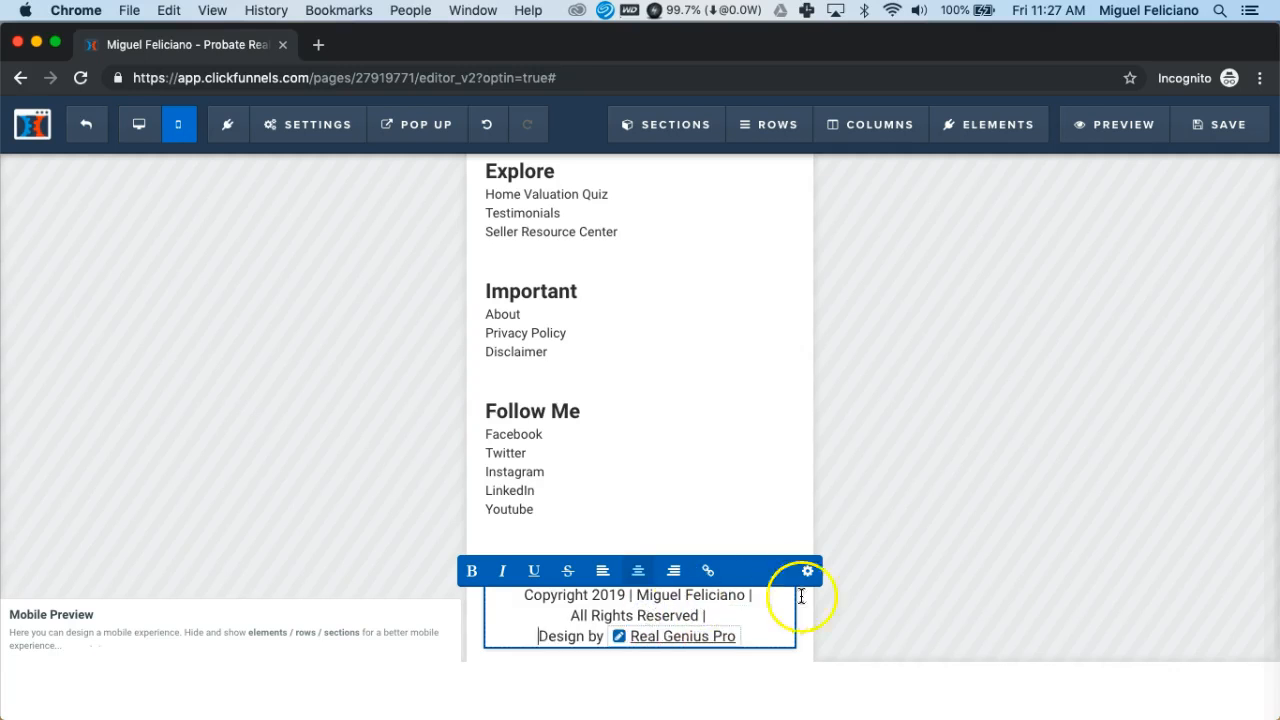
{"action": "left_click", "coordinate": [760, 595]}
{"action": "key", "text": "BackSpace"}
{"action": "key", "text": "BackSpace"}
{"action": "key", "text": "BackSpace"}
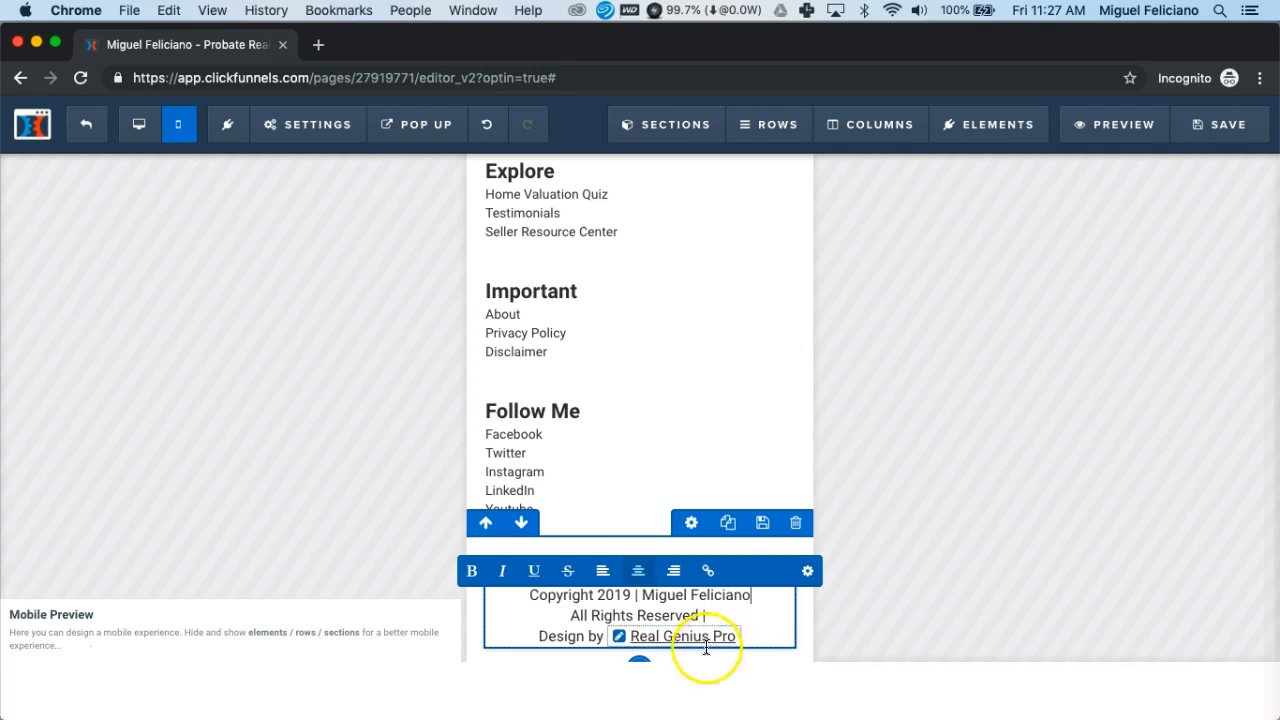
{"action": "key", "text": "BackSpace"}
{"action": "key", "text": "BackSpace"}
{"action": "key", "text": "BackSpace"}
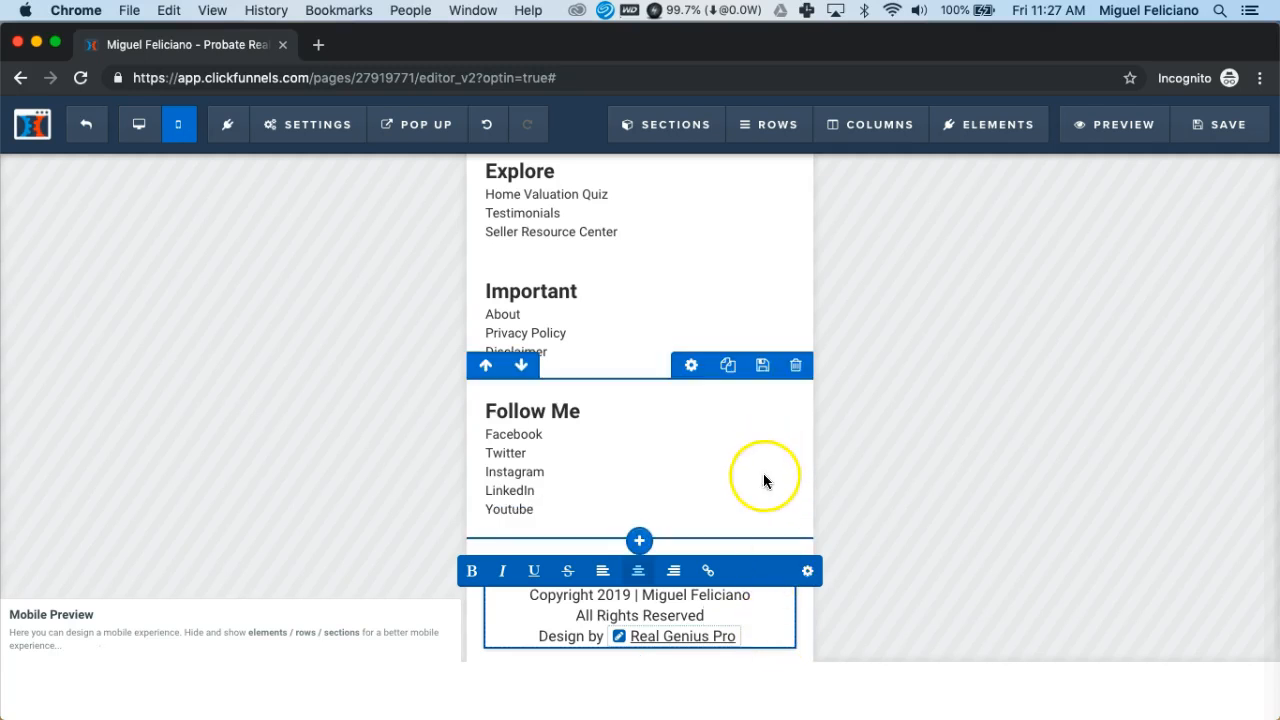
{"action": "left_click", "coordinate": [768, 545]}
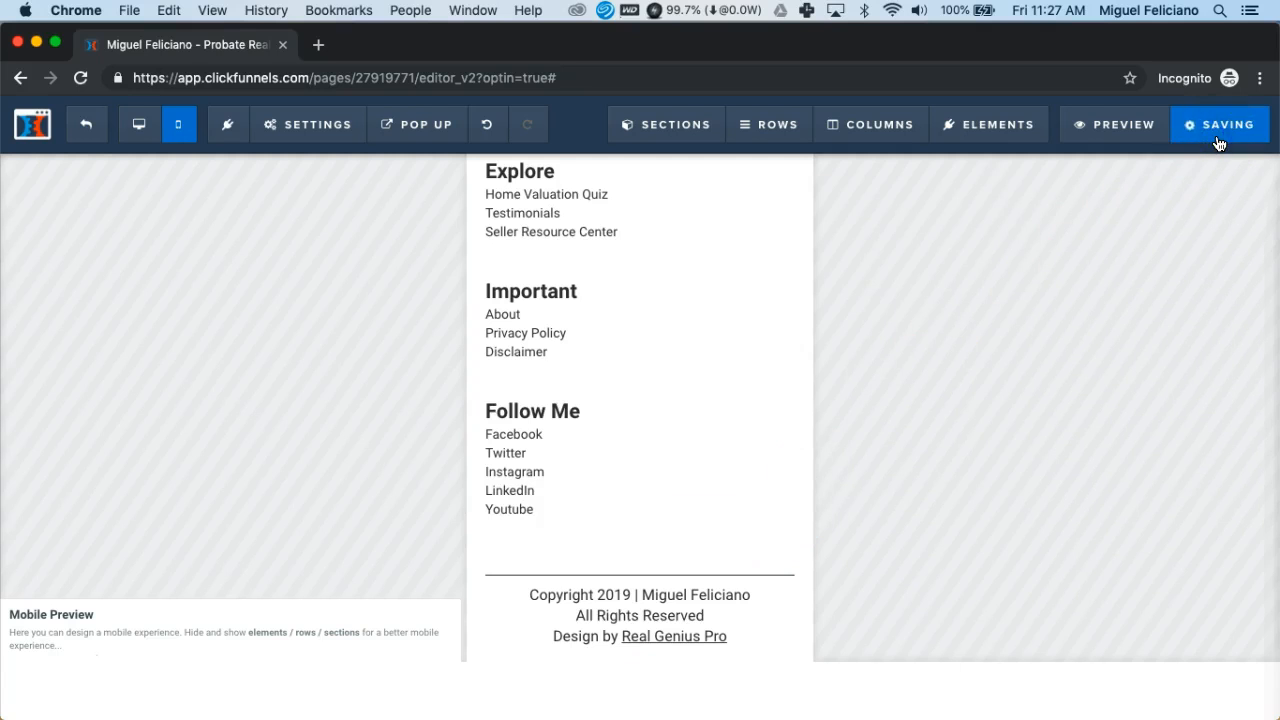
Open the saved page's live preview in a new browser tab
{"action": "left_click", "coordinate": [1108, 131]}
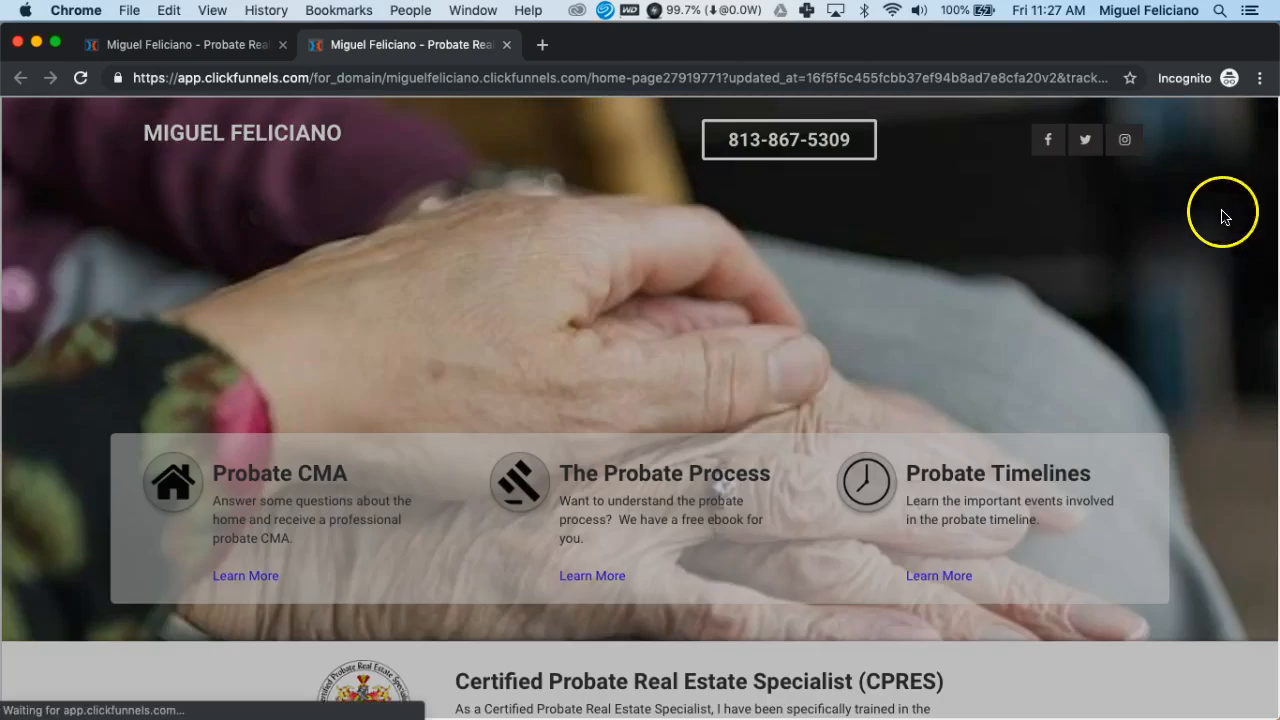
Narrow the live page to phone width, centre the window, and try the call button
{"action": "left_click", "coordinate": [1246, 129]}
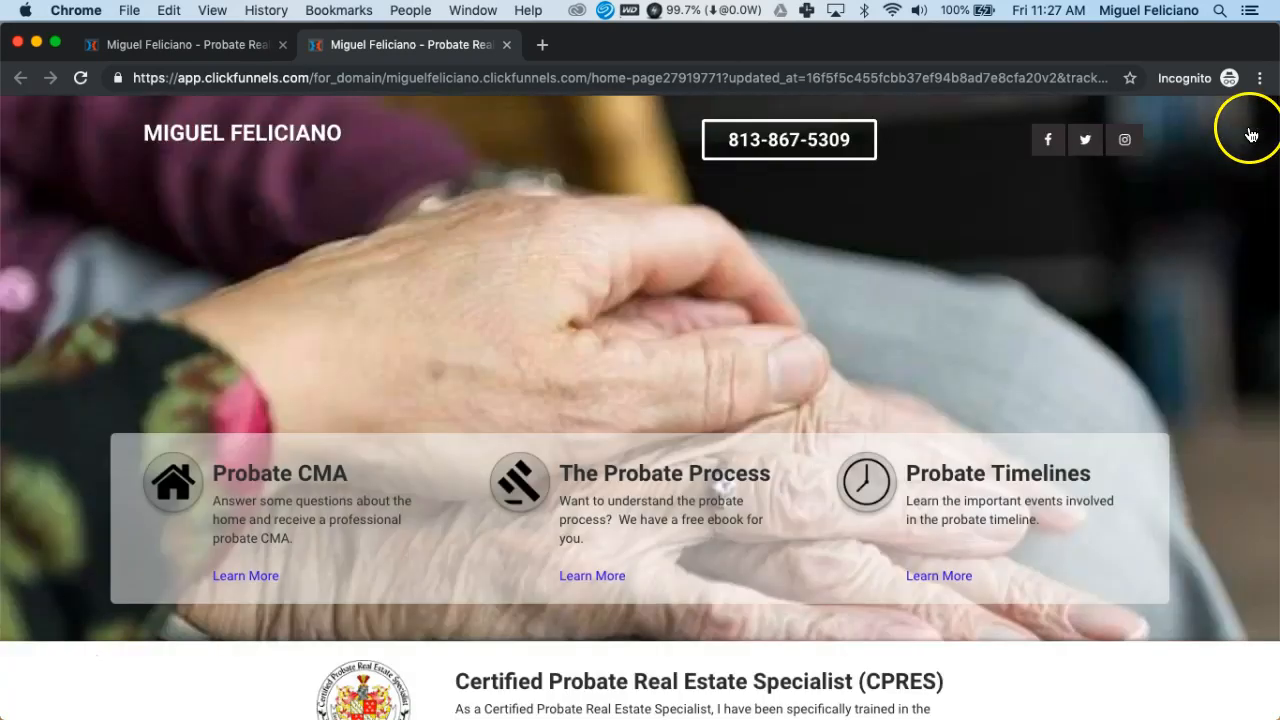
{"action": "left_click_drag", "start_coordinate": [1276, 163], "coordinate": [366, 268]}
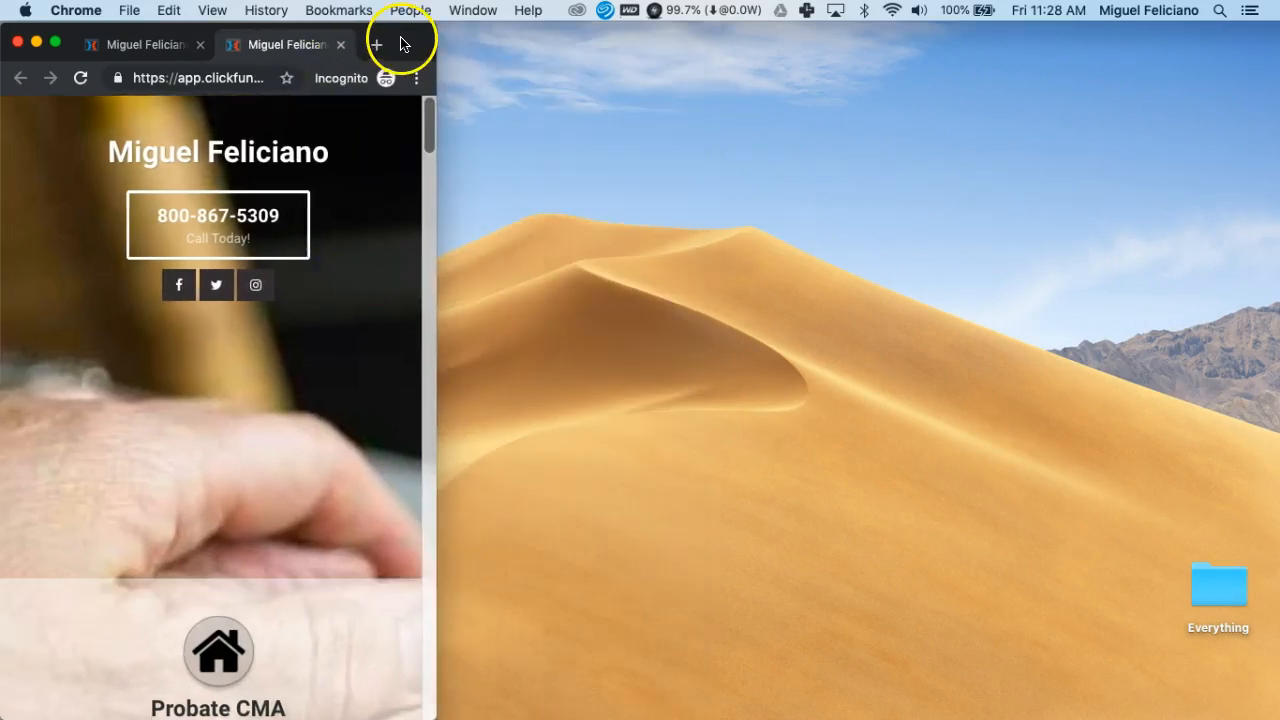
{"action": "left_click_drag", "start_coordinate": [401, 43], "coordinate": [792, 35]}
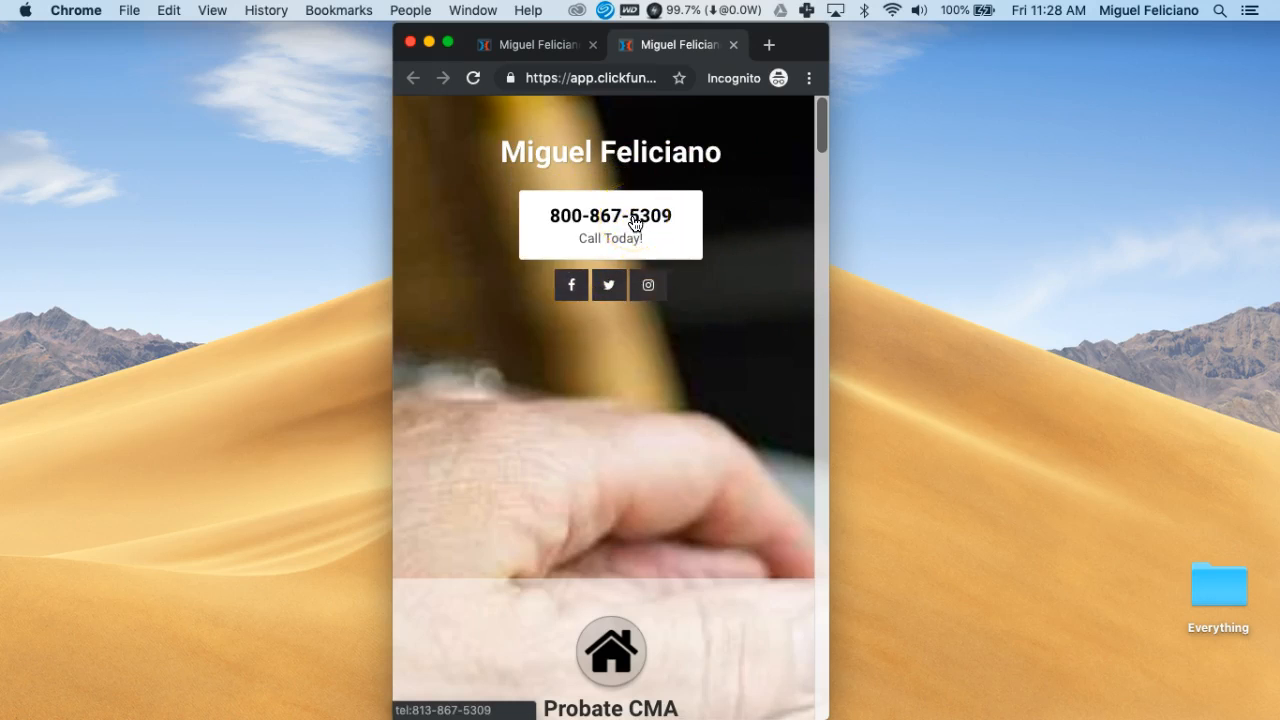
{"action": "left_click", "coordinate": [576, 216]}
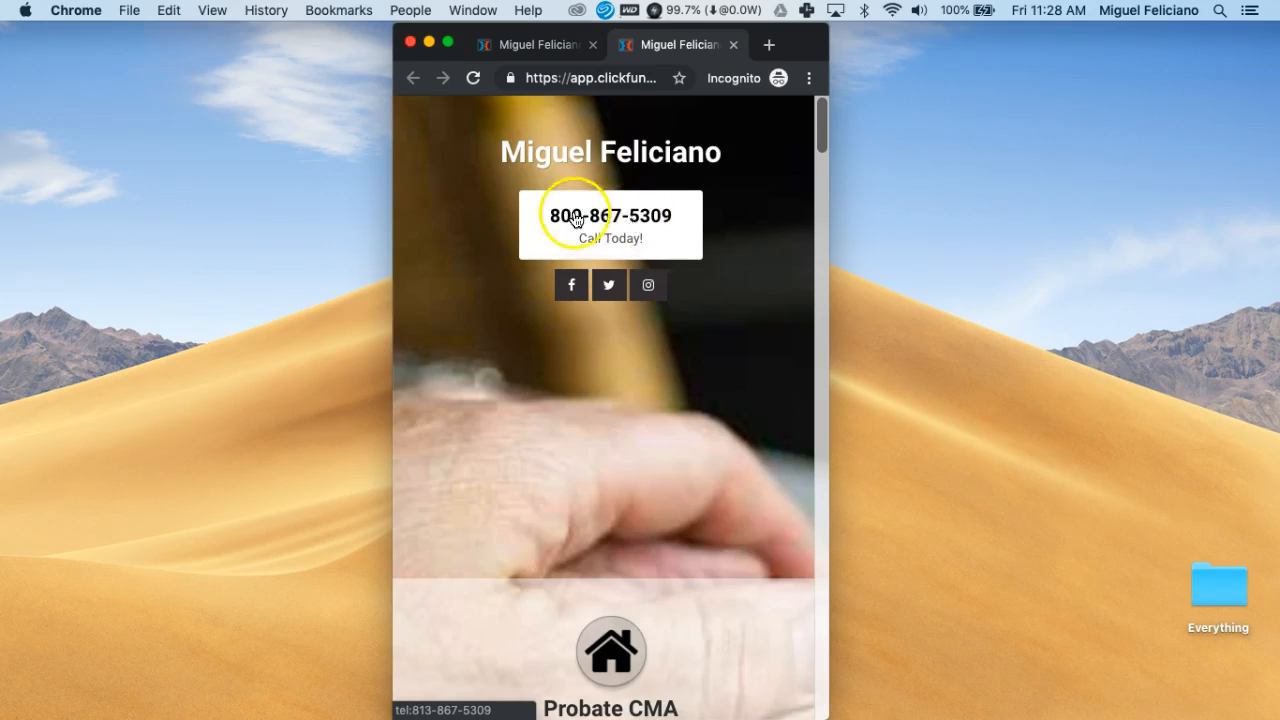
{"action": "left_click", "coordinate": [592, 219]}
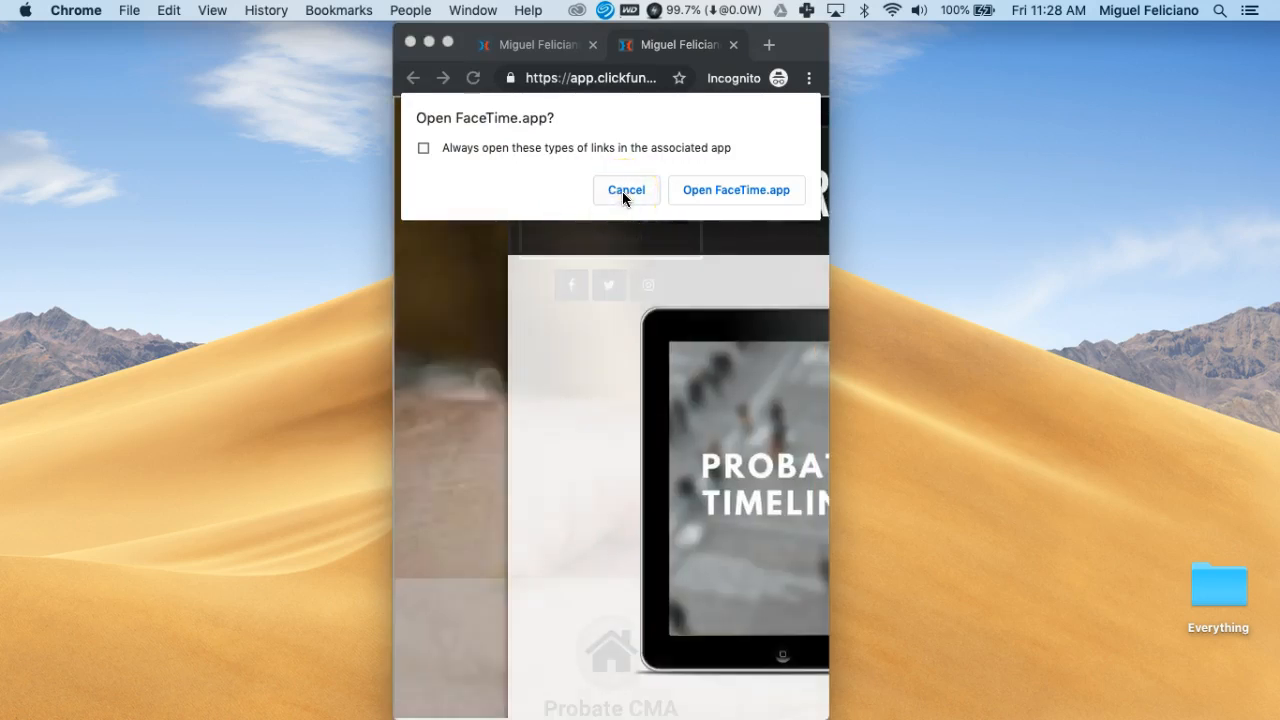
Cancel the FaceTime prompts and close the email sign-up popup on the phone-width page
{"action": "left_click", "coordinate": [625, 190]}
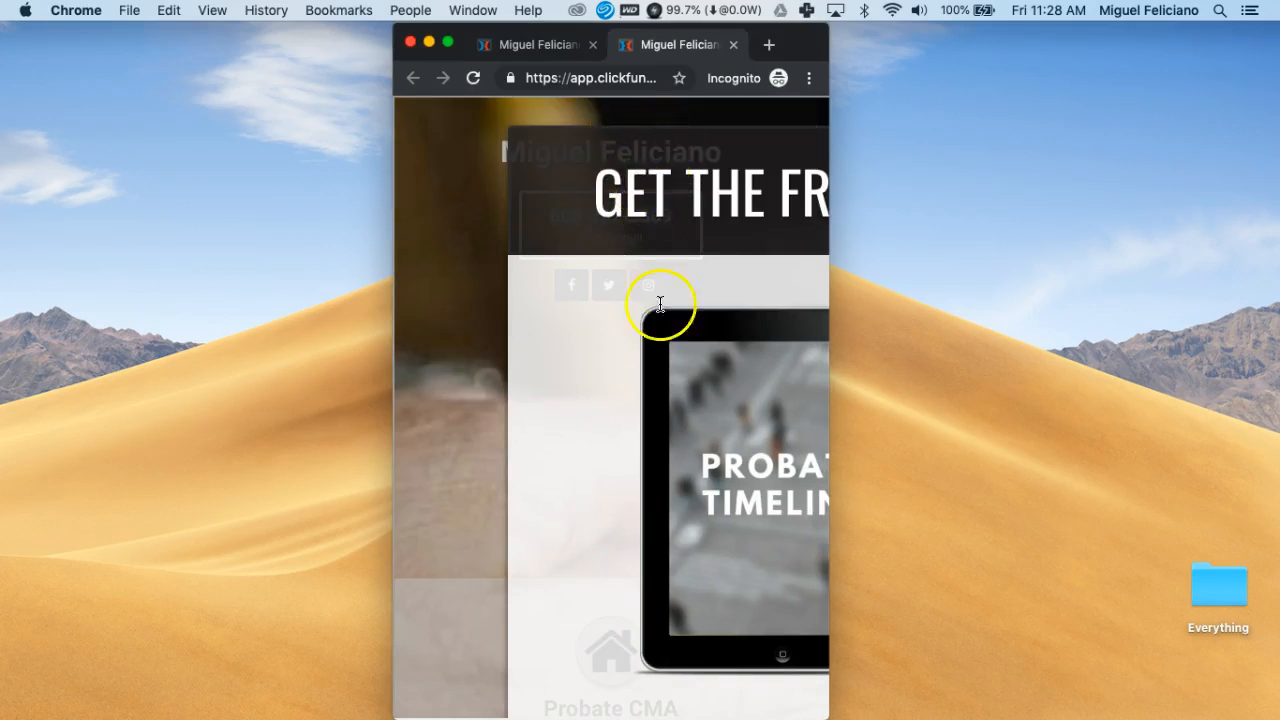
{"action": "scroll", "coordinate": [652, 348], "scroll_direction": "right", "scroll_amount": 8}
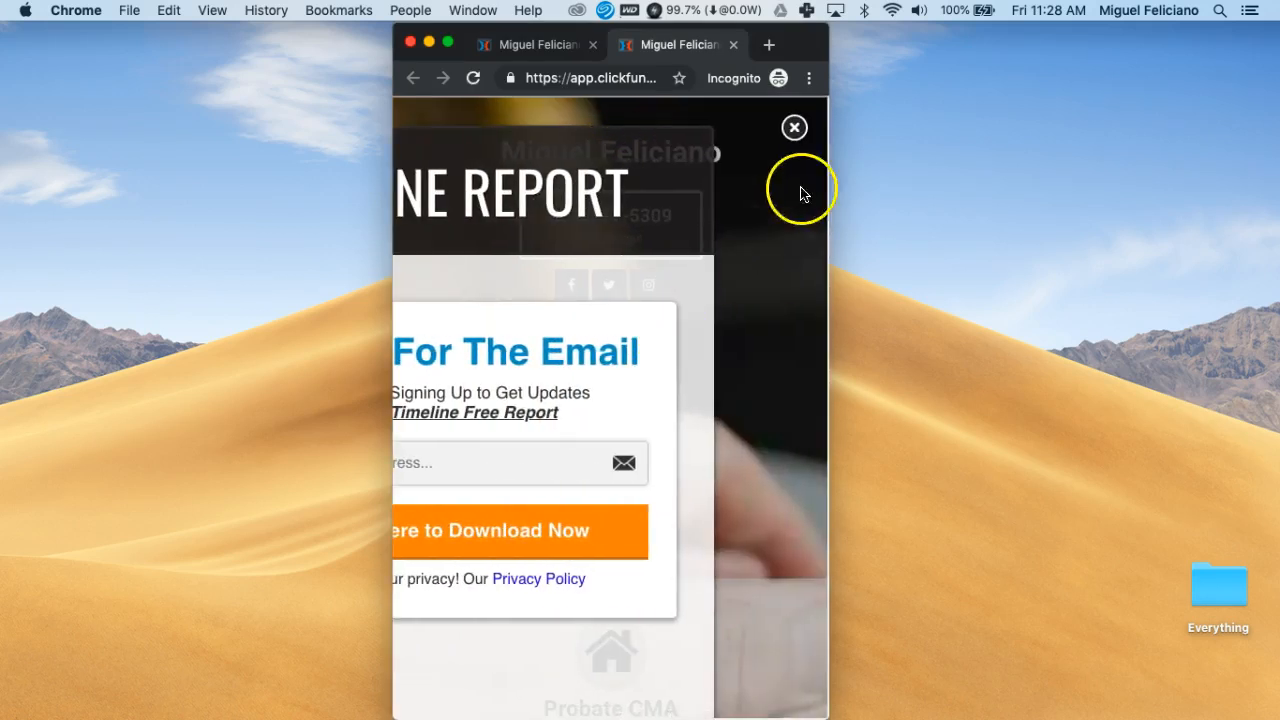
{"action": "left_click", "coordinate": [793, 128]}
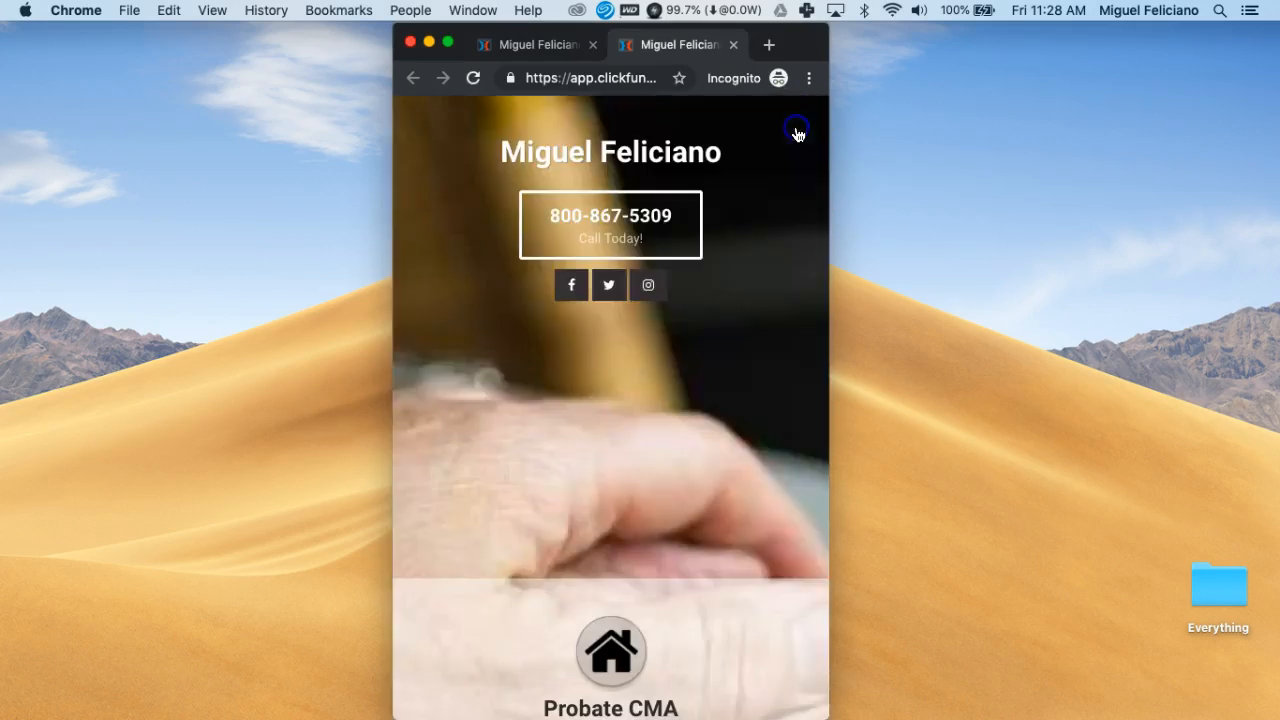
{"action": "left_click", "coordinate": [589, 228]}
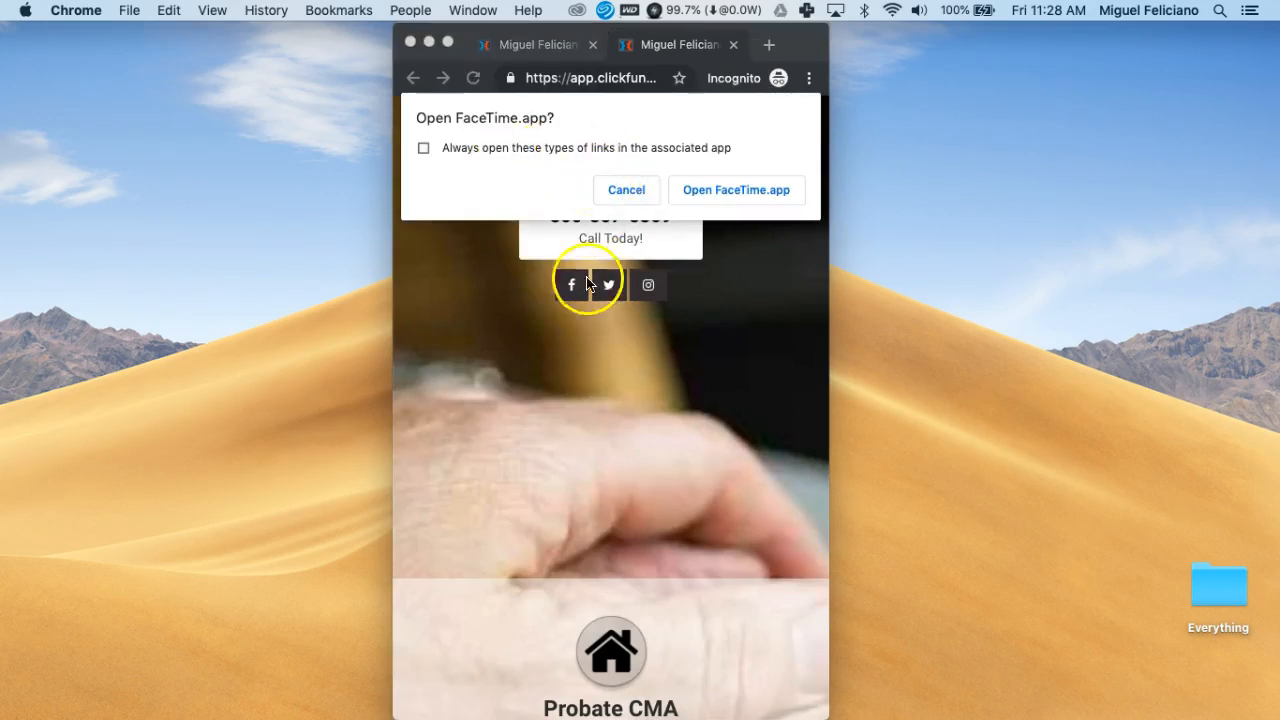
{"action": "left_click", "coordinate": [601, 201]}
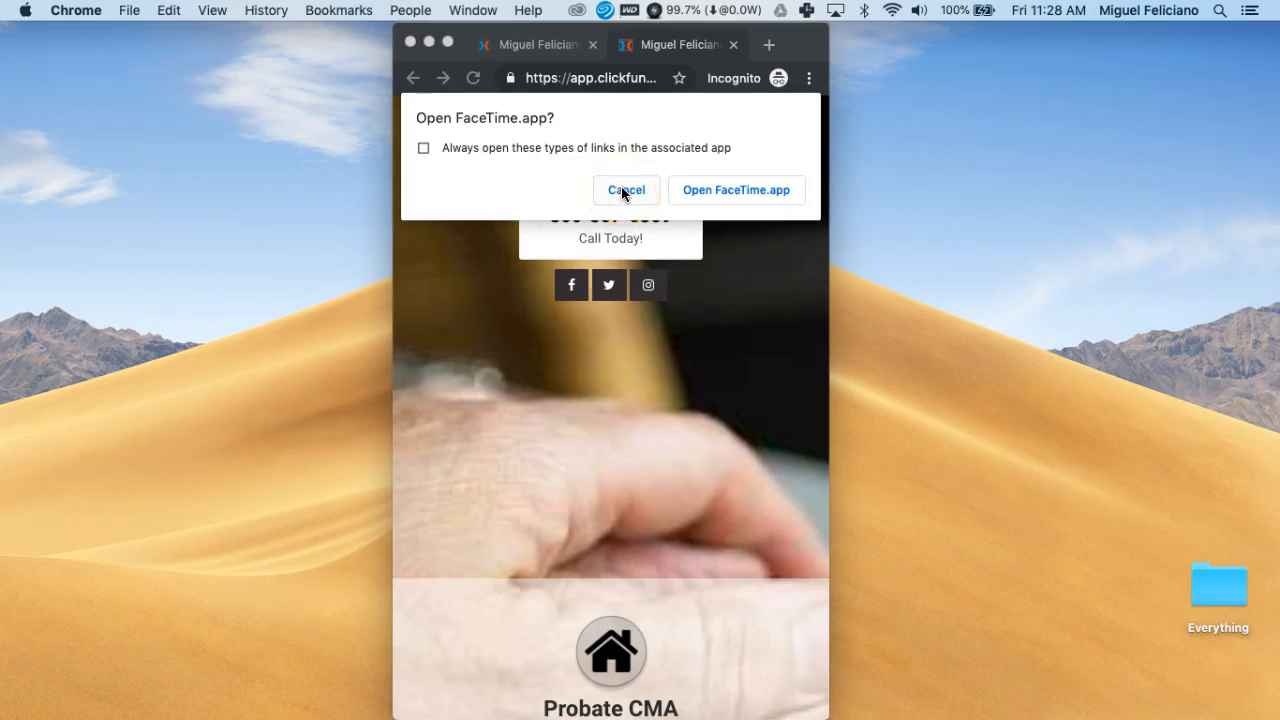
{"action": "left_click", "coordinate": [622, 189]}
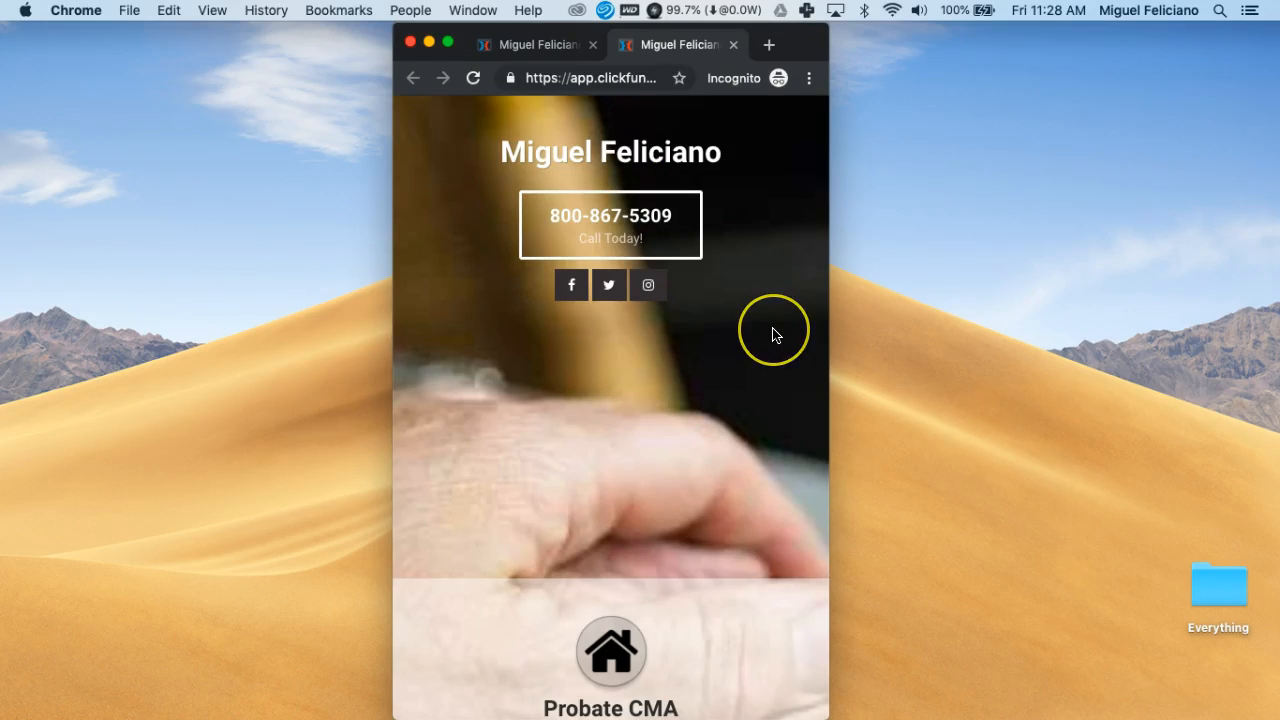
{"action": "scroll", "coordinate": [772, 333], "scroll_direction": "down", "scroll_amount": 5}
Scroll the mobile page past the quiz heading and estate-worth heading, highlighting each
{"action": "scroll", "coordinate": [772, 333], "scroll_direction": "down", "scroll_amount": 1}
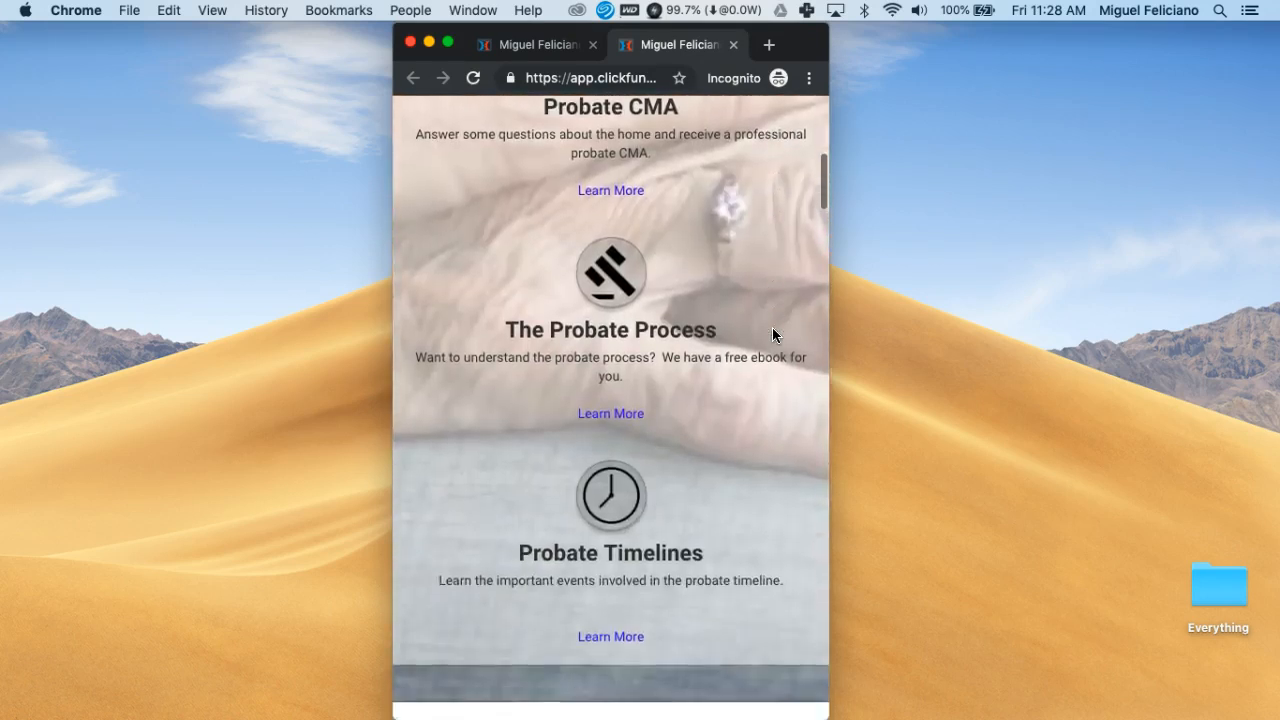
{"action": "scroll", "coordinate": [772, 333], "scroll_direction": "up", "scroll_amount": 1}
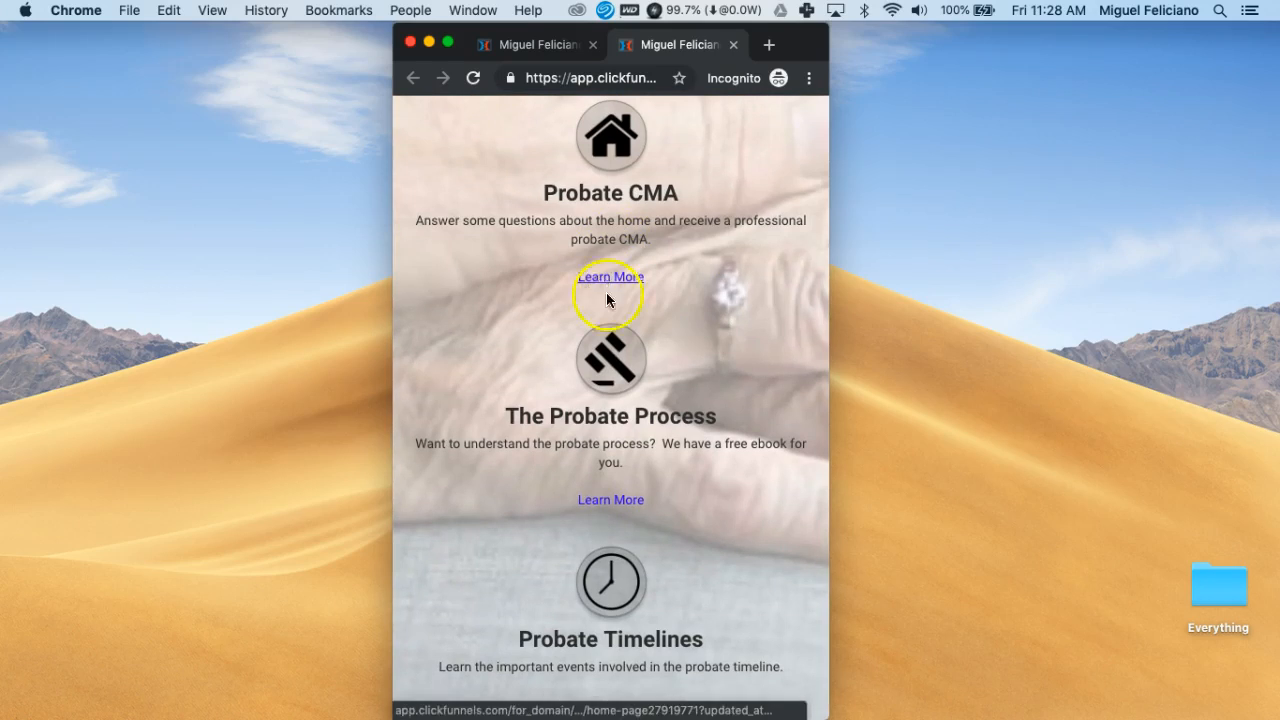
{"action": "scroll", "coordinate": [689, 320], "scroll_direction": "down", "scroll_amount": 10}
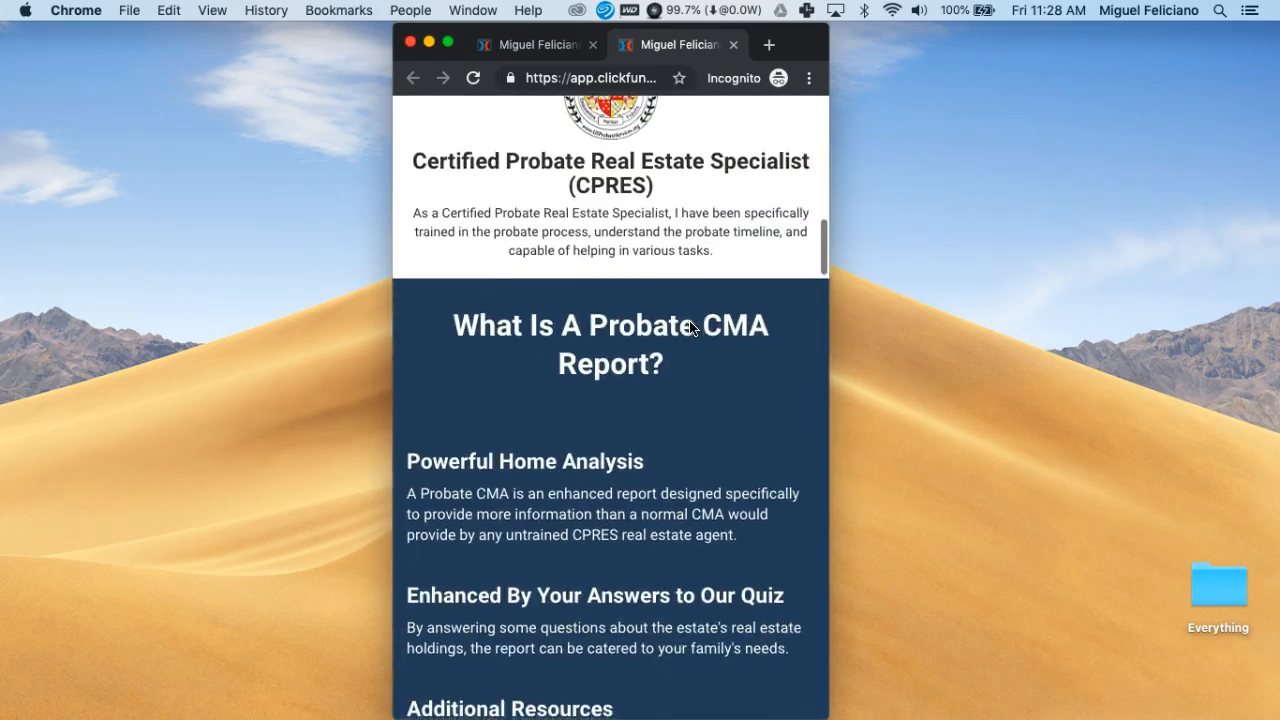
{"action": "scroll", "coordinate": [689, 320], "scroll_direction": "down", "scroll_amount": 4}
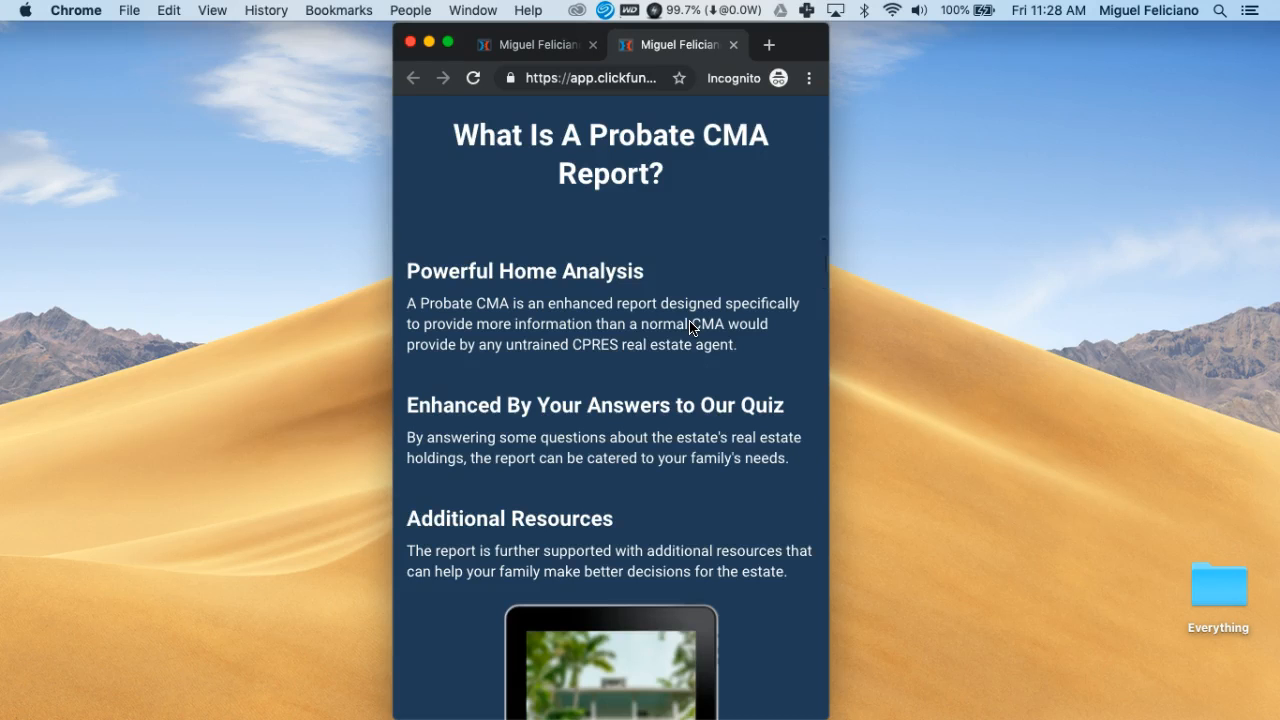
{"action": "scroll", "coordinate": [690, 327], "scroll_direction": "down", "scroll_amount": 1}
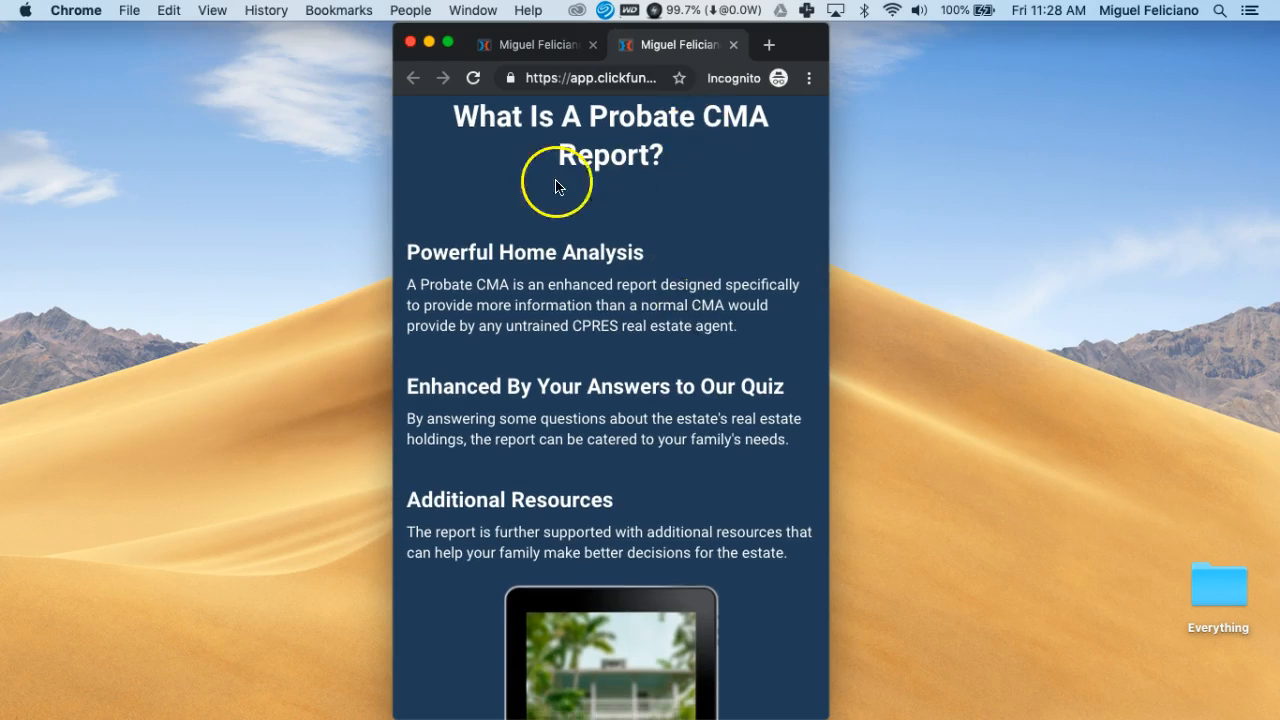
{"action": "scroll", "coordinate": [640, 390], "scroll_direction": "down", "scroll_amount": 2}
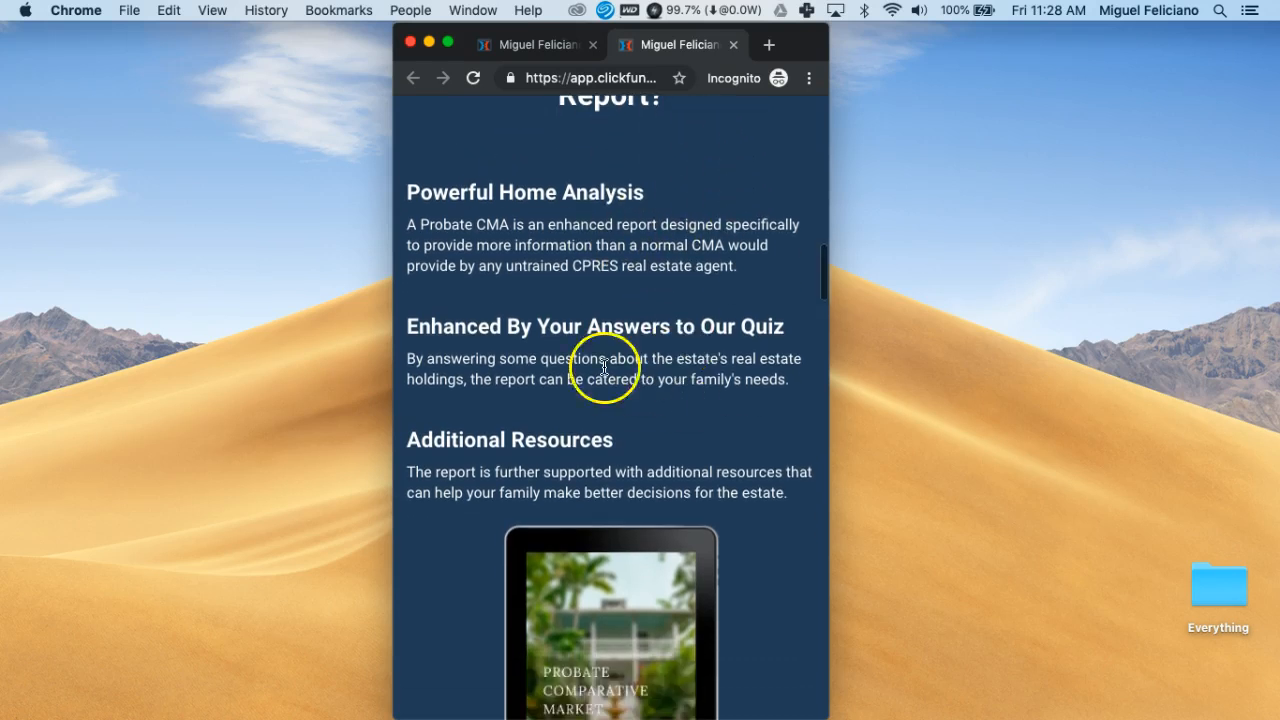
{"action": "left_click_drag", "start_coordinate": [446, 330], "coordinate": [797, 328]}
{"action": "scroll", "coordinate": [762, 405], "scroll_direction": "down", "scroll_amount": 10}
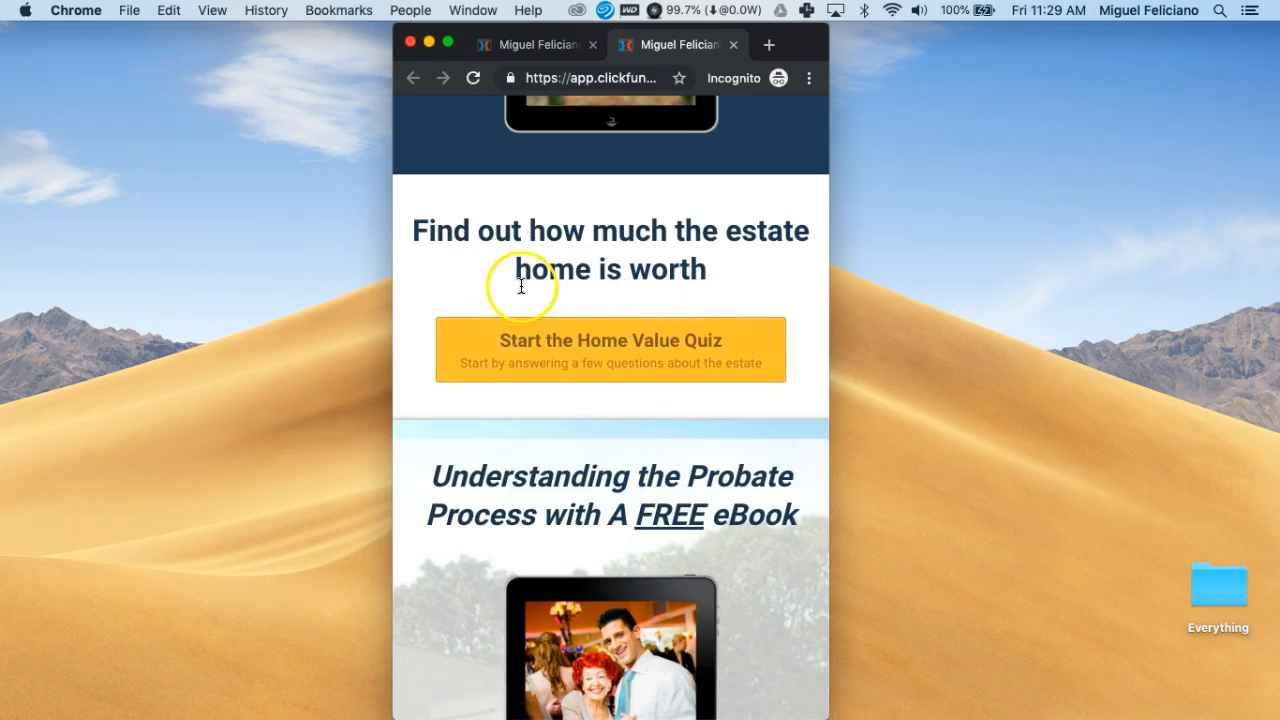
{"action": "left_click_drag", "start_coordinate": [414, 229], "coordinate": [712, 270]}
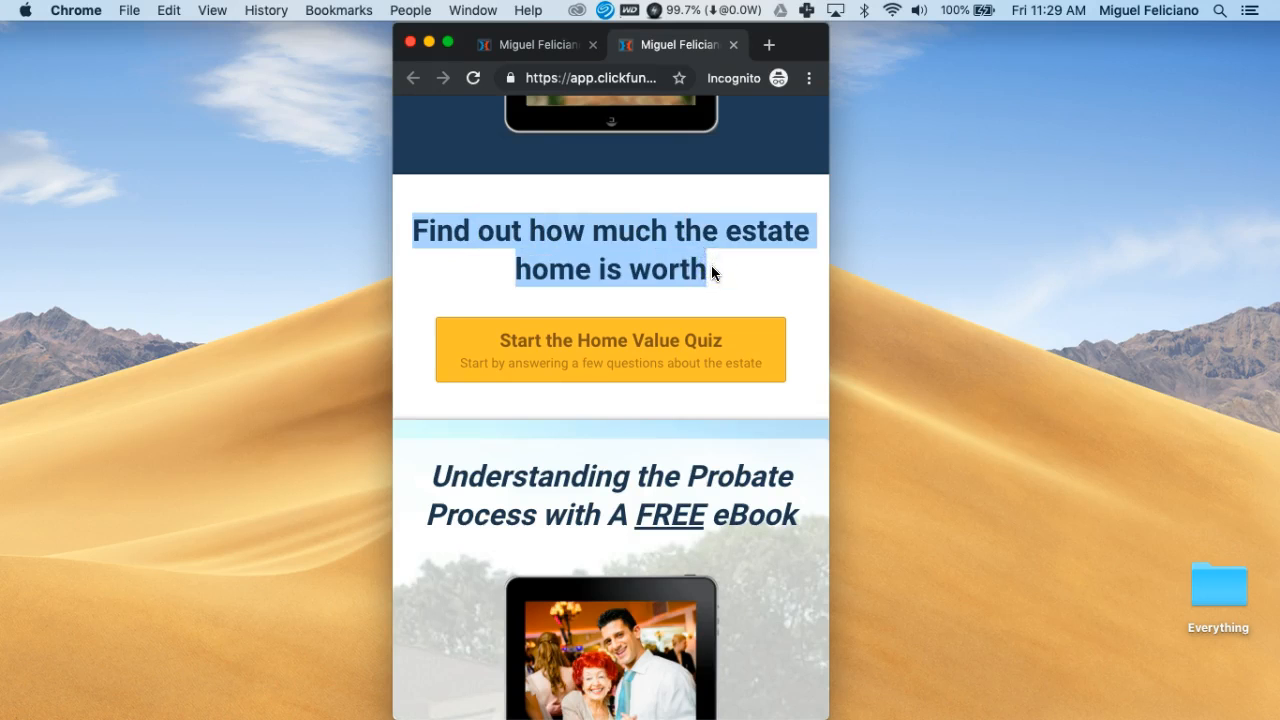
{"action": "scroll", "coordinate": [629, 262], "scroll_direction": "down", "scroll_amount": 1}
{"action": "left_click", "coordinate": [628, 260]}
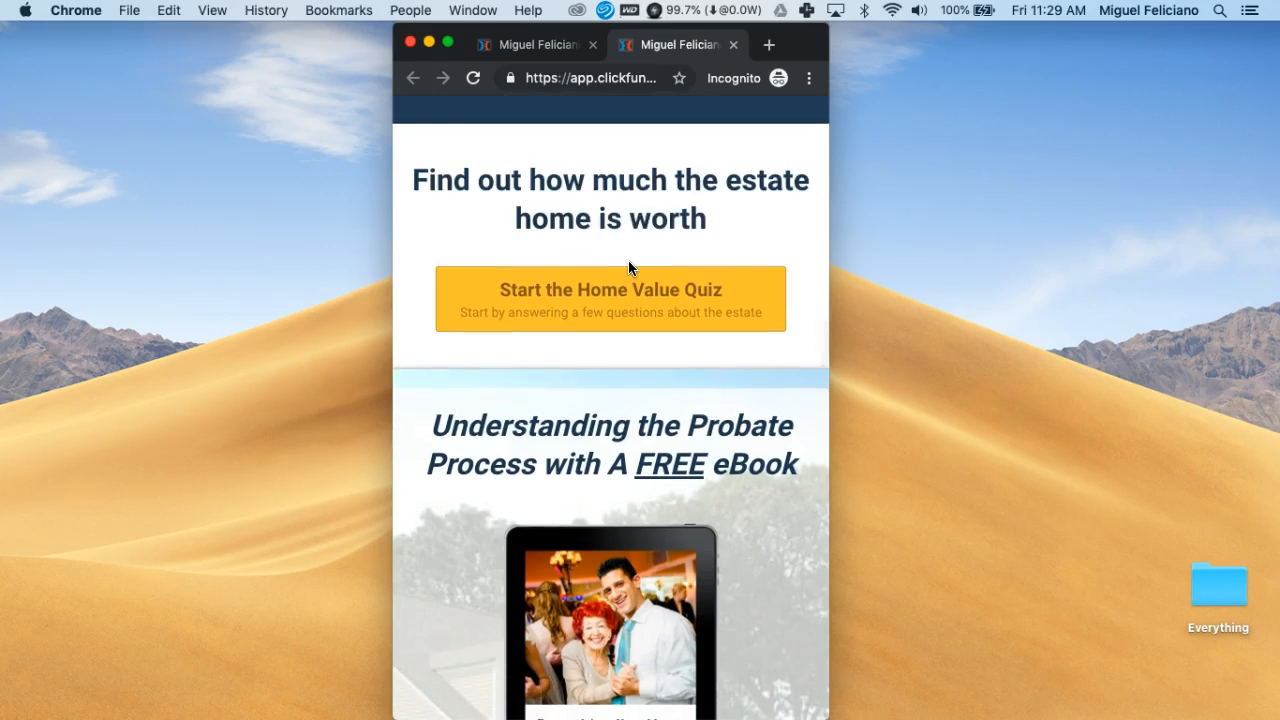
Continue past the FREE eBook heading and living trust paragraph to the Probate Timeline download button
{"action": "scroll", "coordinate": [632, 352], "scroll_direction": "down", "scroll_amount": 5}
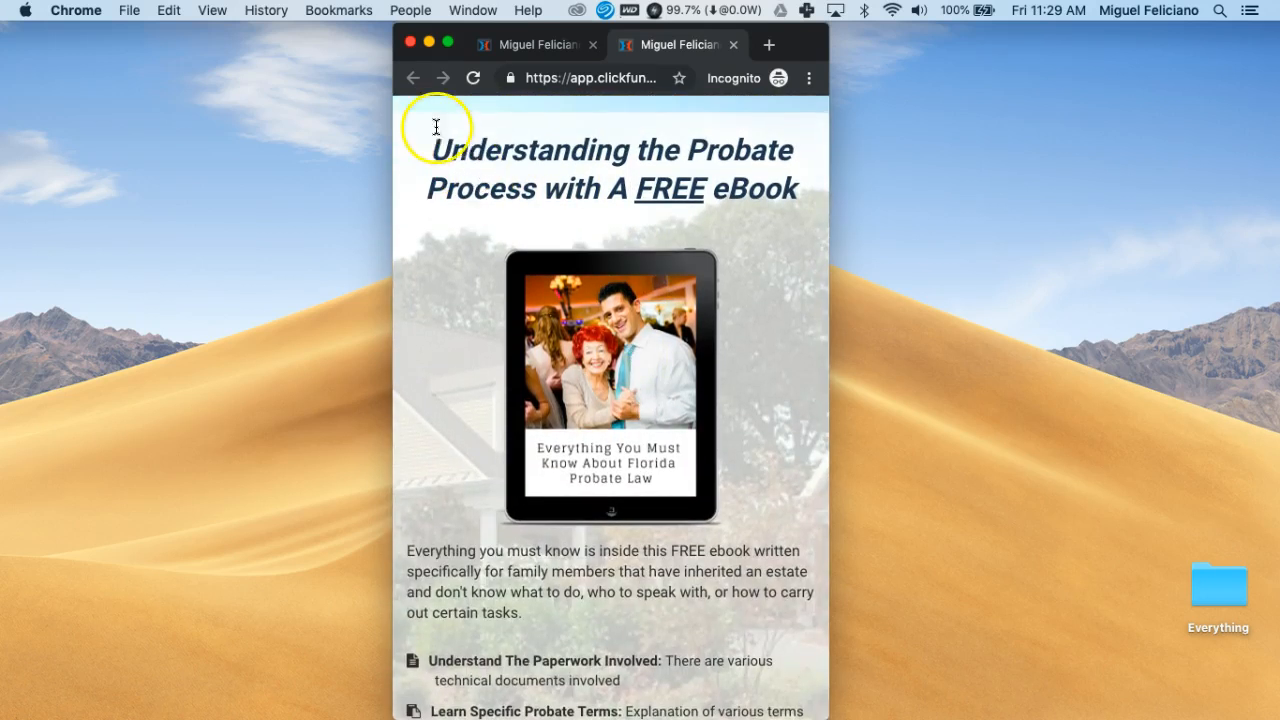
{"action": "left_click_drag", "start_coordinate": [432, 146], "coordinate": [765, 175]}
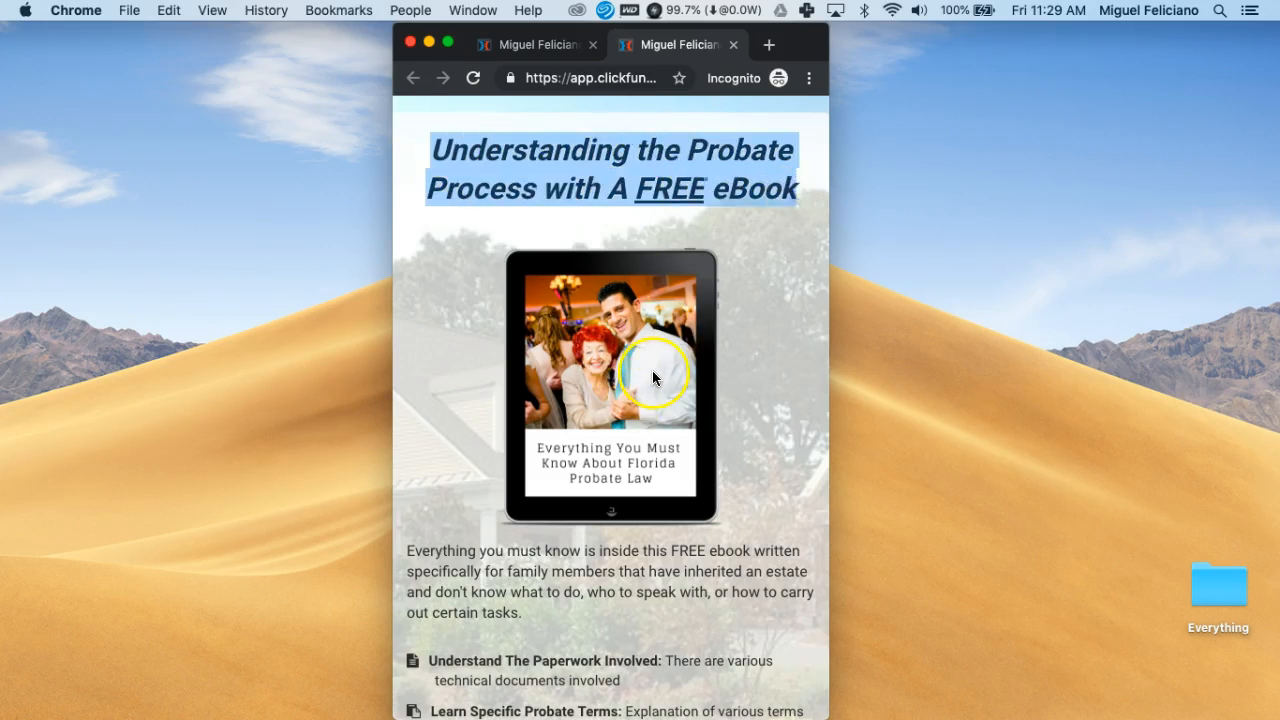
{"action": "scroll", "coordinate": [651, 372], "scroll_direction": "down", "scroll_amount": 5}
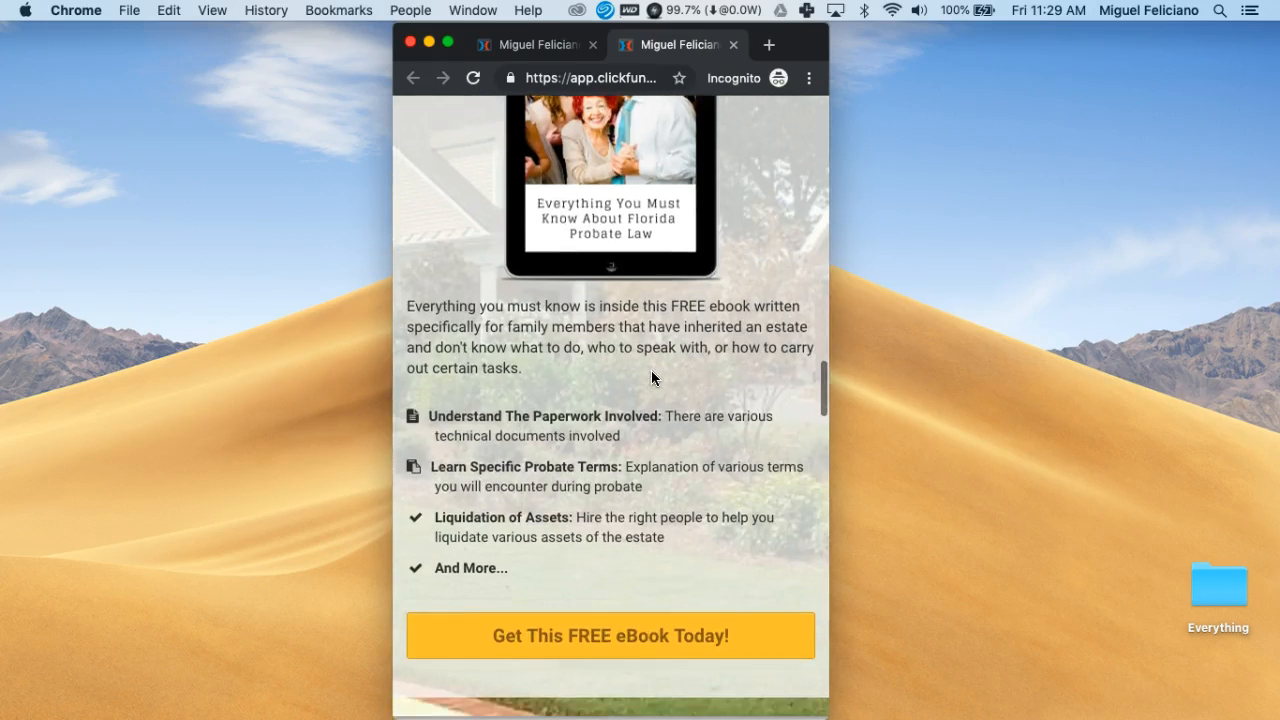
{"action": "left_click", "coordinate": [438, 339]}
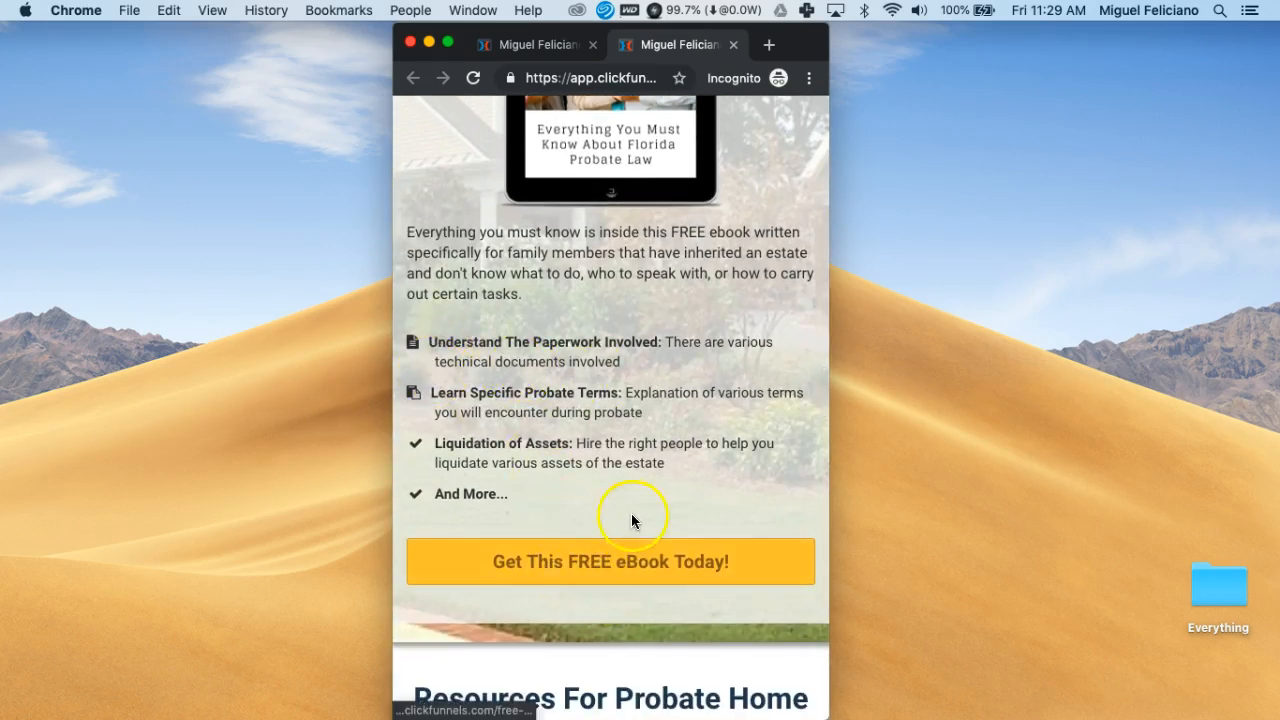
{"action": "scroll", "coordinate": [634, 523], "scroll_direction": "down", "scroll_amount": 6}
{"action": "scroll", "coordinate": [630, 507], "scroll_direction": "down", "scroll_amount": 4}
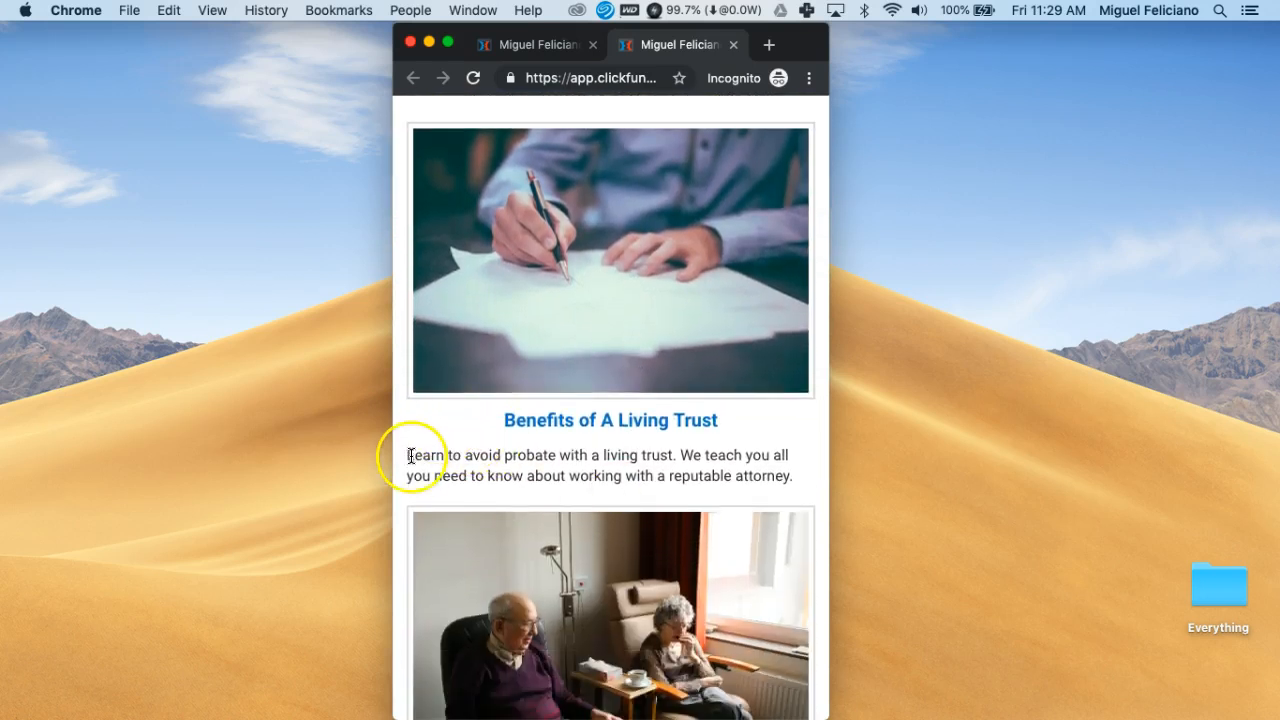
{"action": "left_click_drag", "start_coordinate": [409, 455], "coordinate": [784, 476]}
{"action": "scroll", "coordinate": [720, 440], "scroll_direction": "down", "scroll_amount": 5}
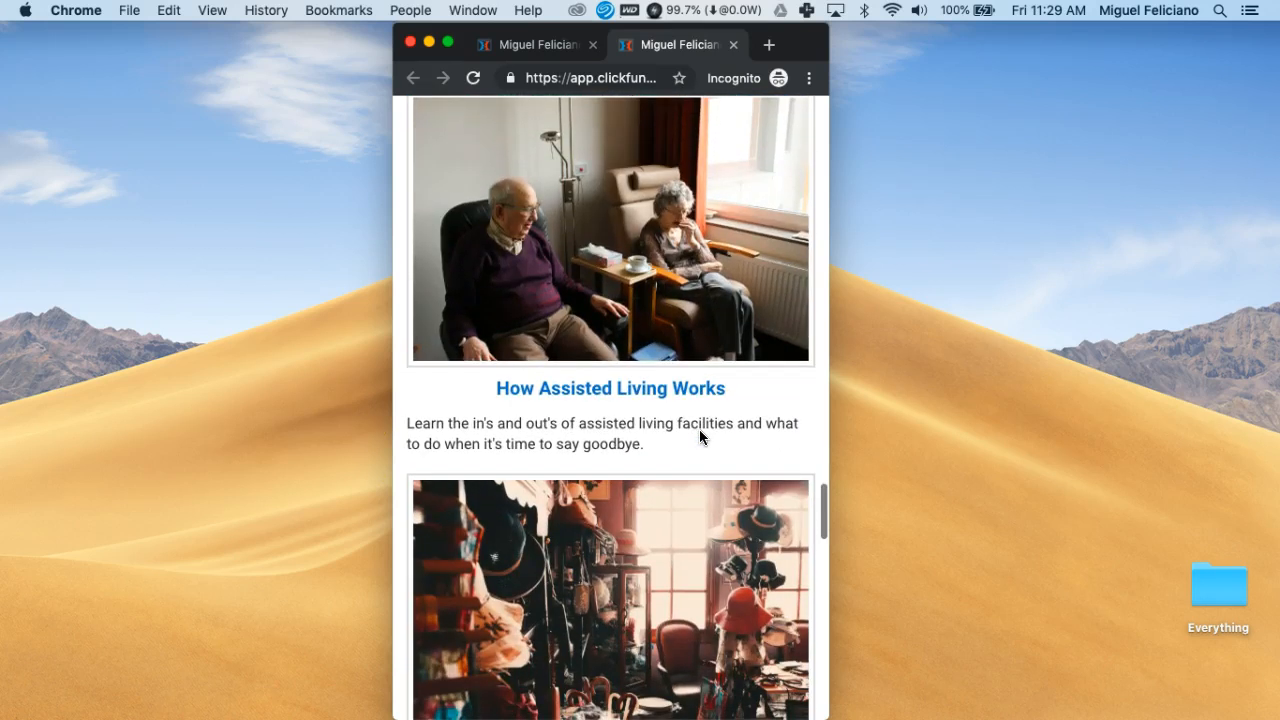
{"action": "scroll", "coordinate": [700, 435], "scroll_direction": "down", "scroll_amount": 4}
{"action": "left_click", "coordinate": [698, 468]}
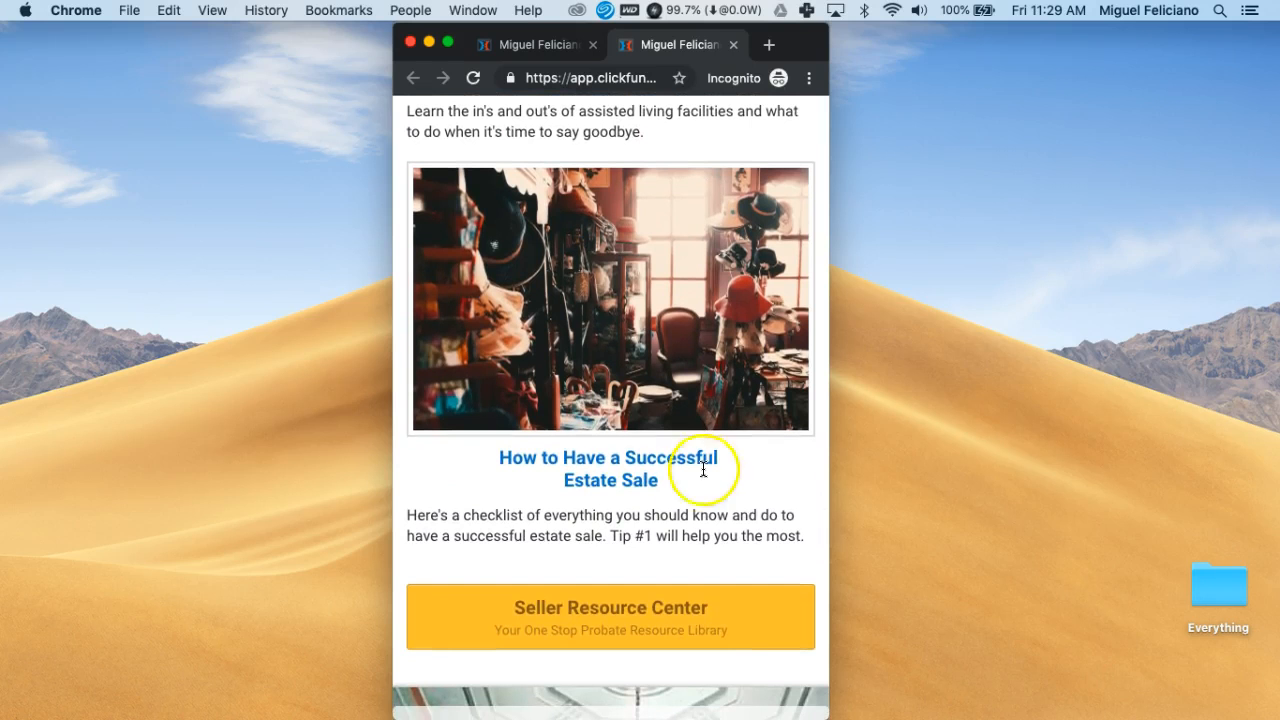
{"action": "scroll", "coordinate": [694, 480], "scroll_direction": "down", "scroll_amount": 2}
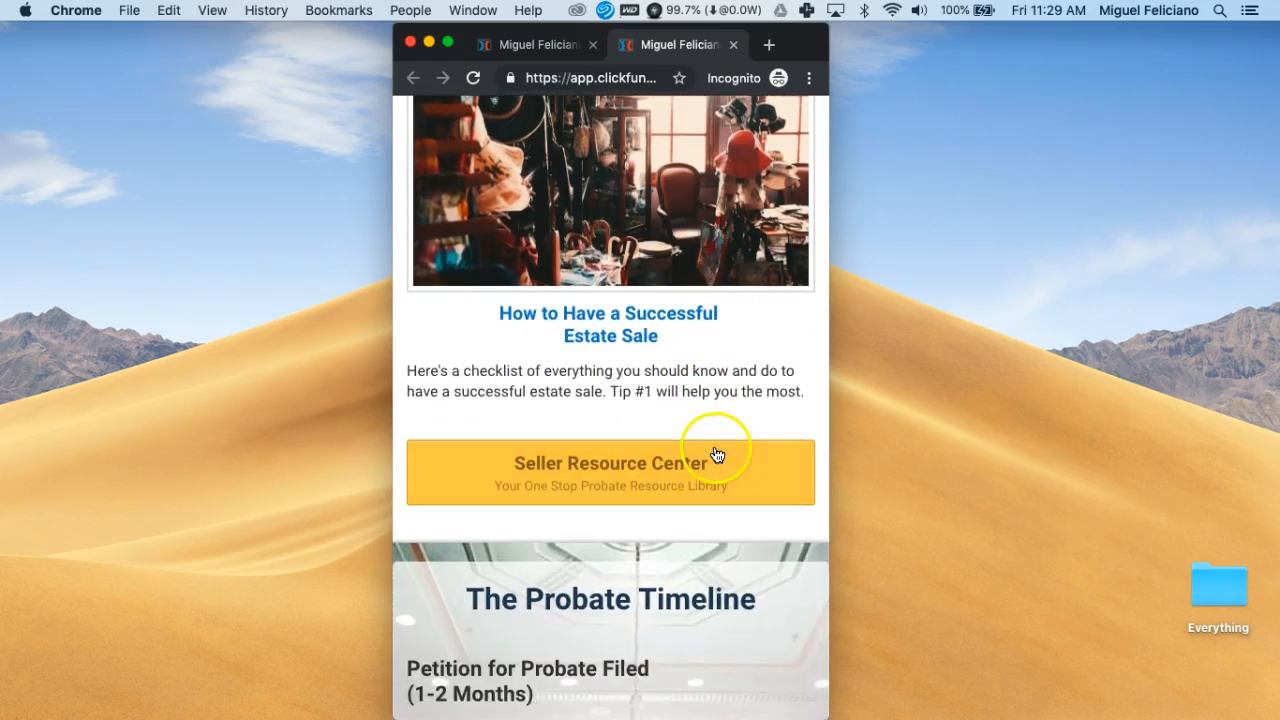
{"action": "scroll", "coordinate": [744, 470], "scroll_direction": "down", "scroll_amount": 6}
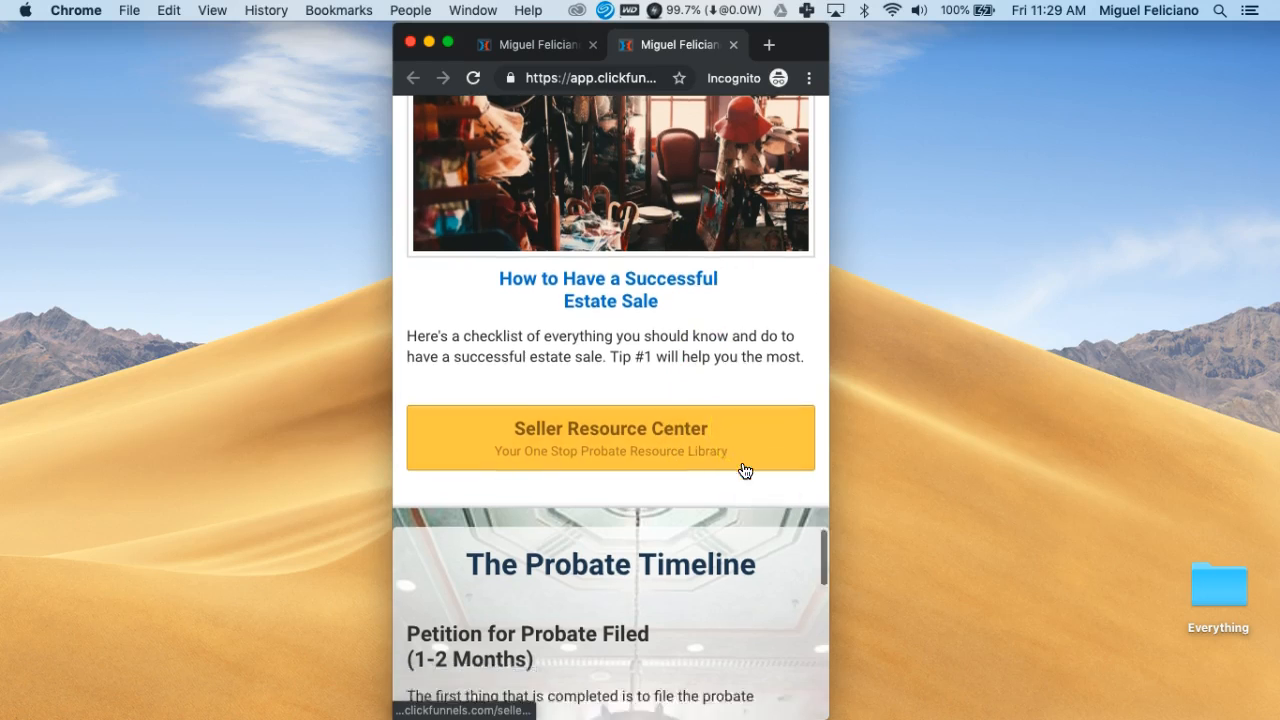
{"action": "scroll", "coordinate": [744, 470], "scroll_direction": "down", "scroll_amount": 1}
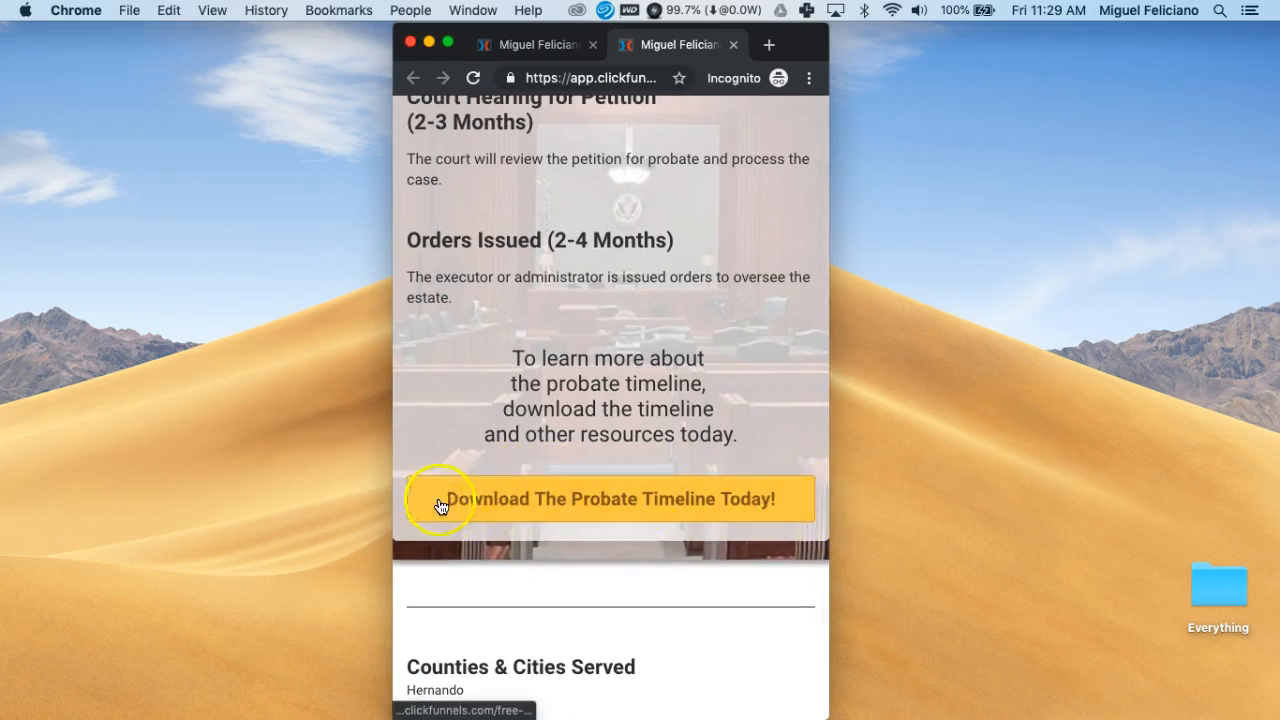
Scroll to the mobile footer and highlight the name and Copyright 2019 parts of the copyright line
{"action": "scroll", "coordinate": [560, 500], "scroll_direction": "down", "scroll_amount": 4}
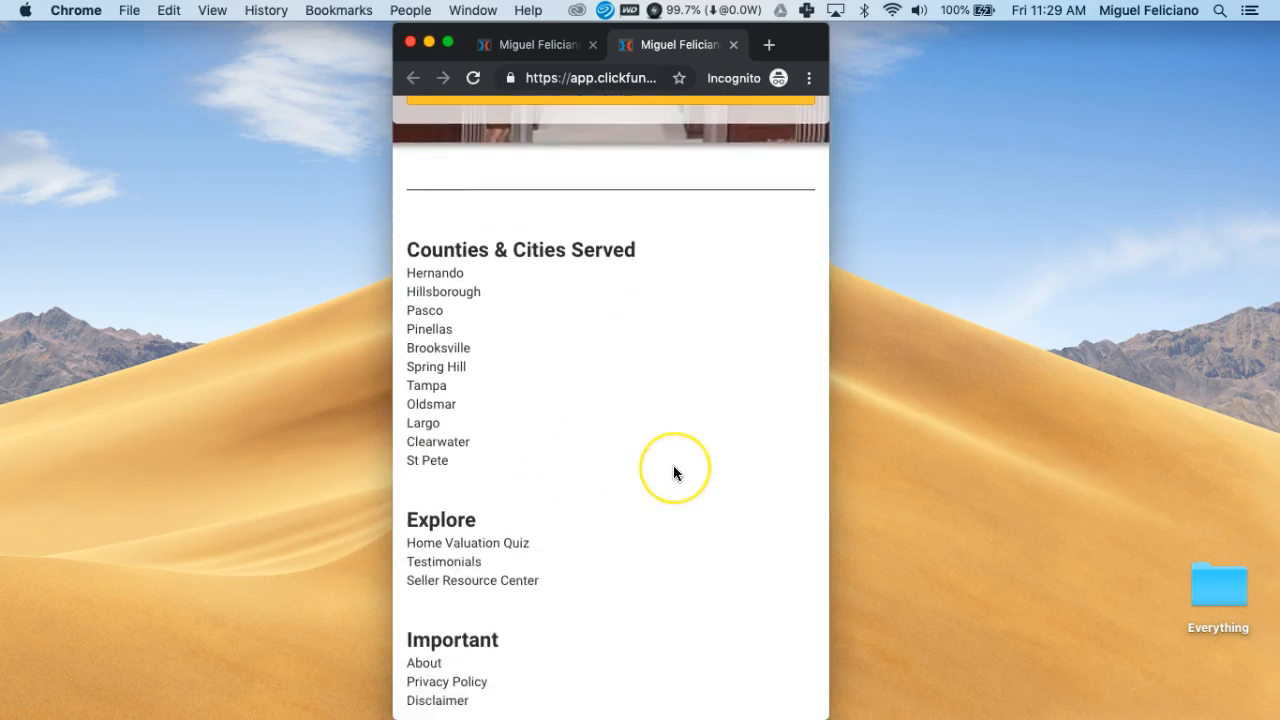
{"action": "scroll", "coordinate": [673, 470], "scroll_direction": "down", "scroll_amount": 3}
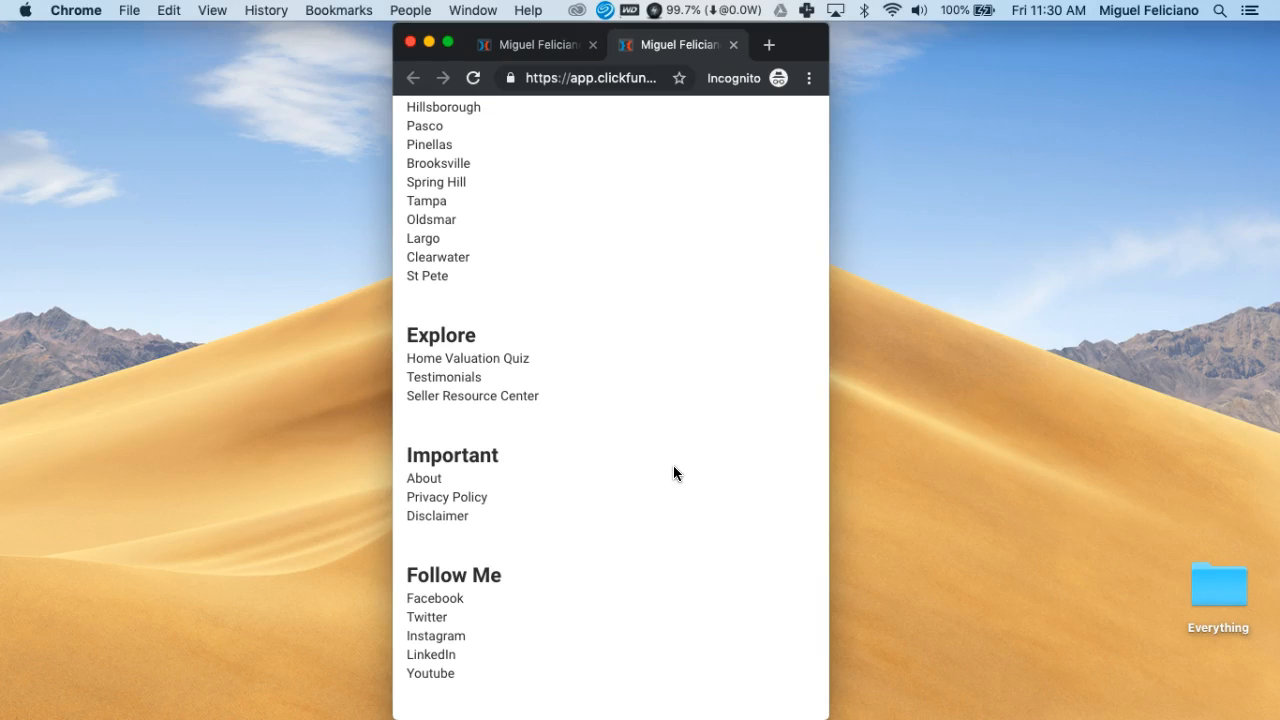
{"action": "scroll", "coordinate": [673, 465], "scroll_direction": "down", "scroll_amount": 2}
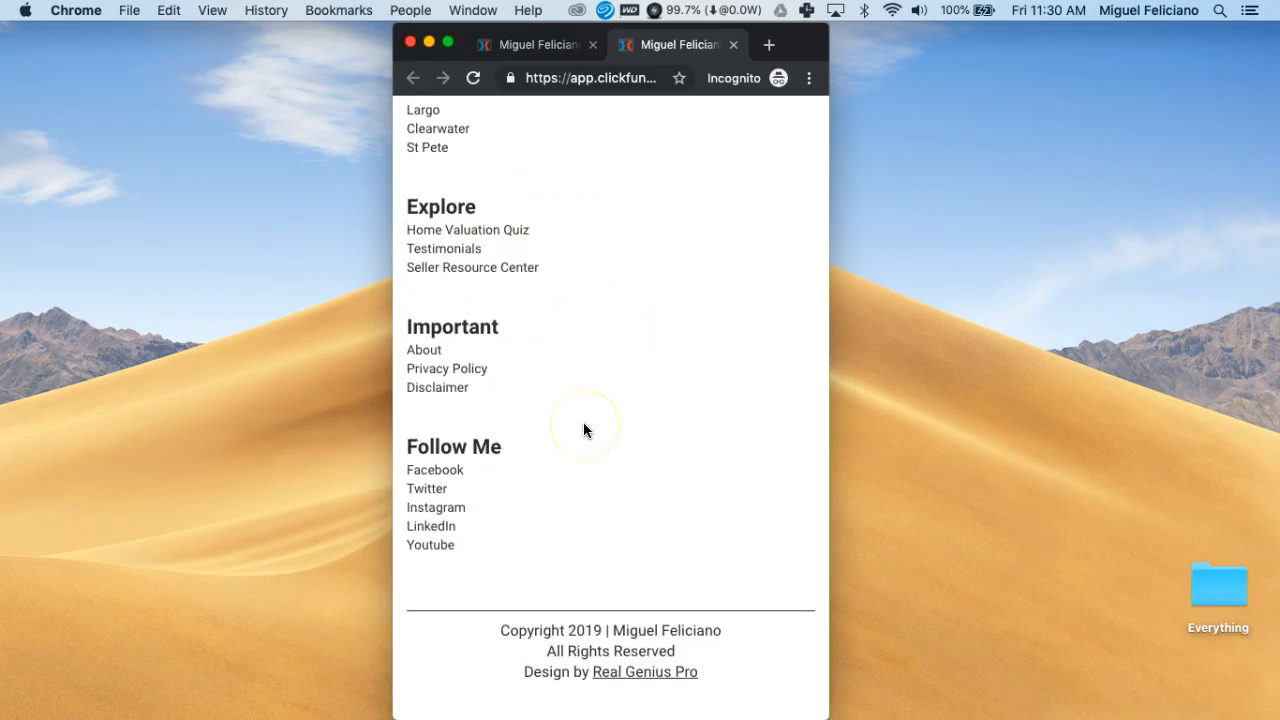
{"action": "left_click_drag", "start_coordinate": [615, 632], "coordinate": [705, 627]}
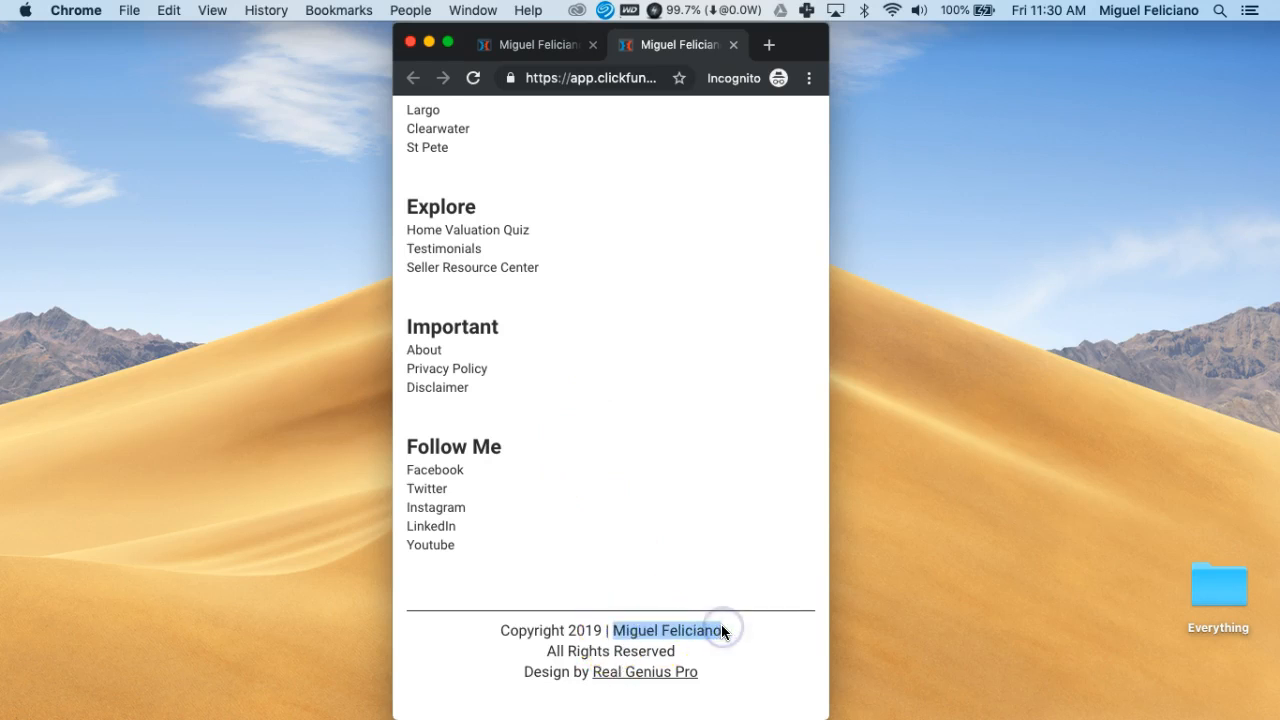
{"action": "left_click", "coordinate": [613, 631]}
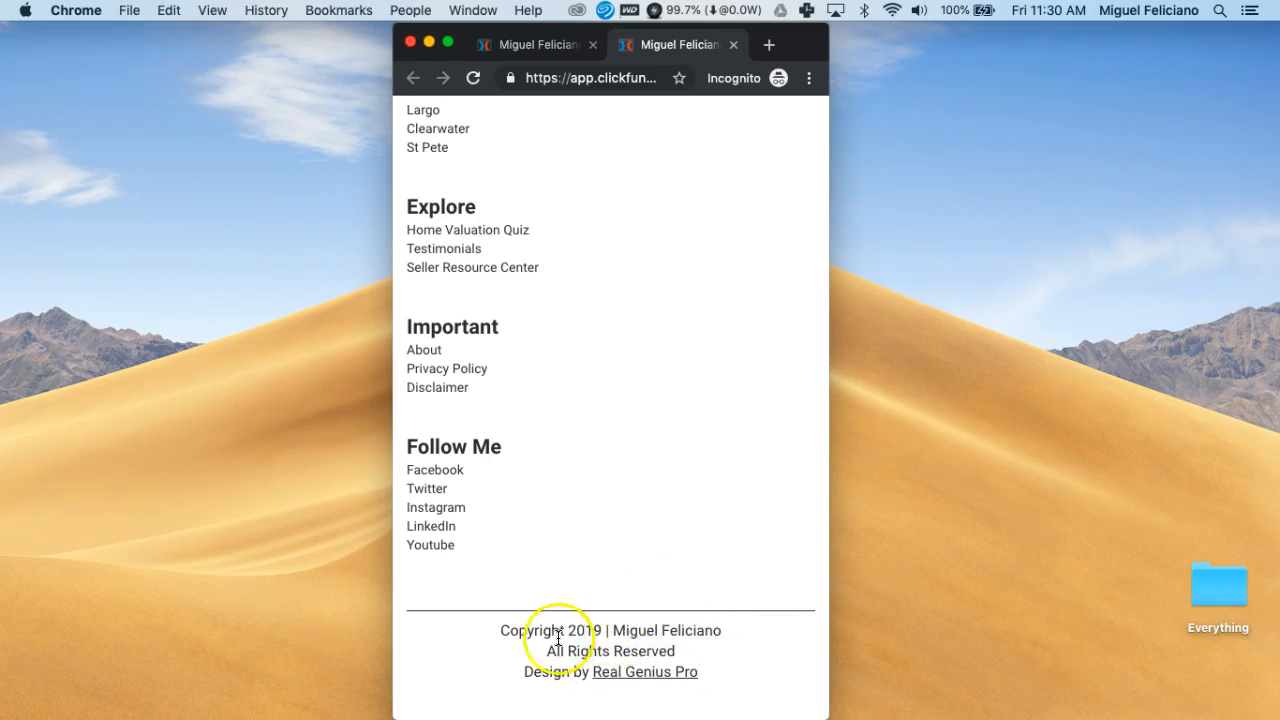
{"action": "left_click_drag", "start_coordinate": [502, 628], "coordinate": [728, 663]}
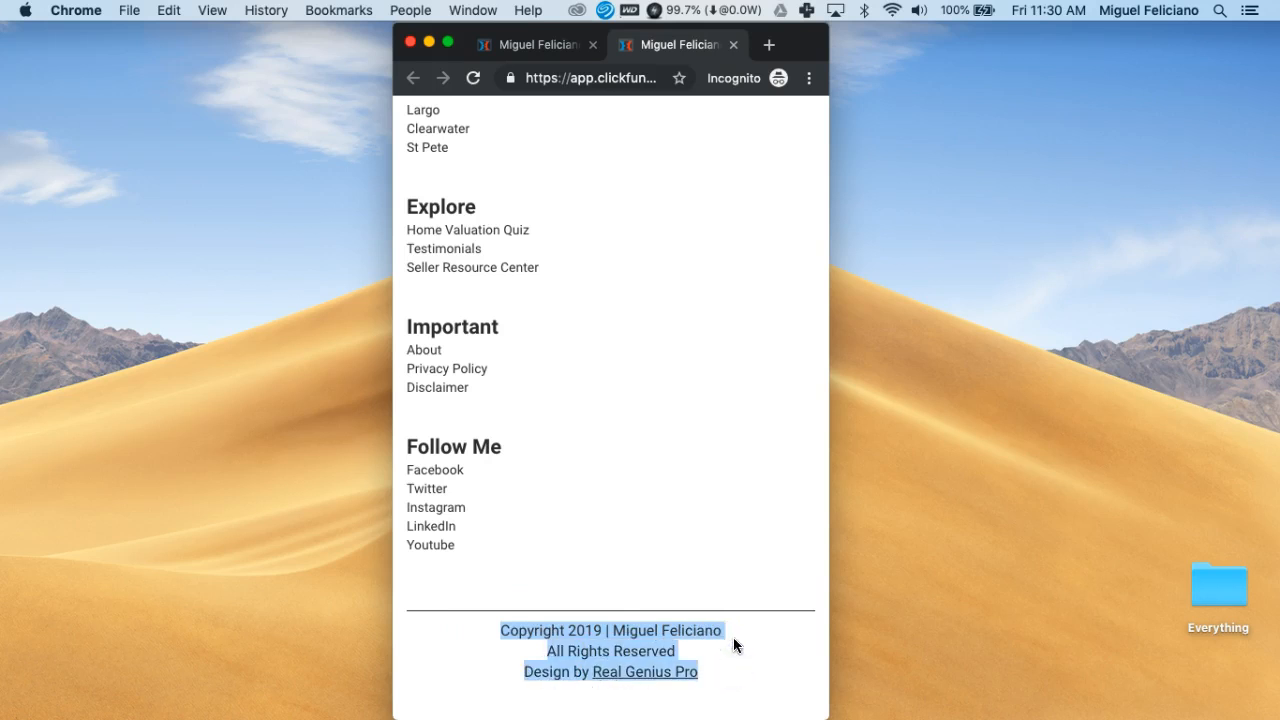
{"action": "left_click", "coordinate": [615, 629]}
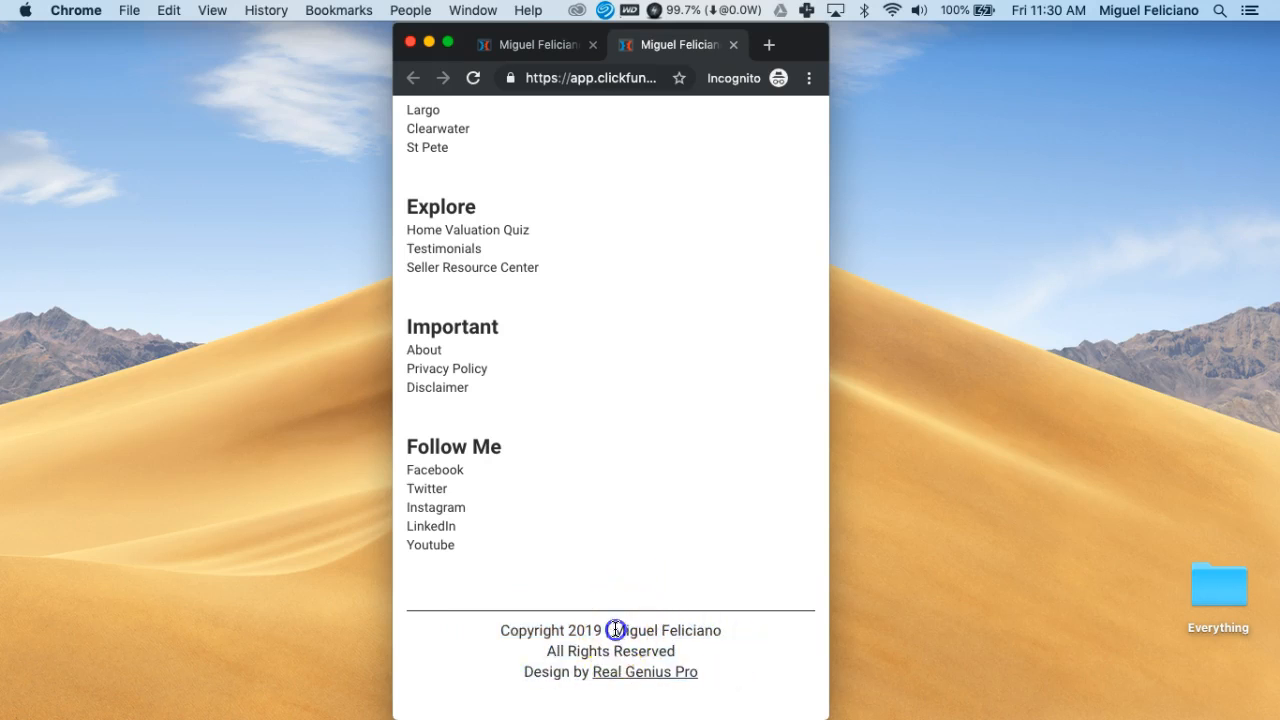
{"action": "left_click_drag", "start_coordinate": [604, 628], "coordinate": [498, 630]}
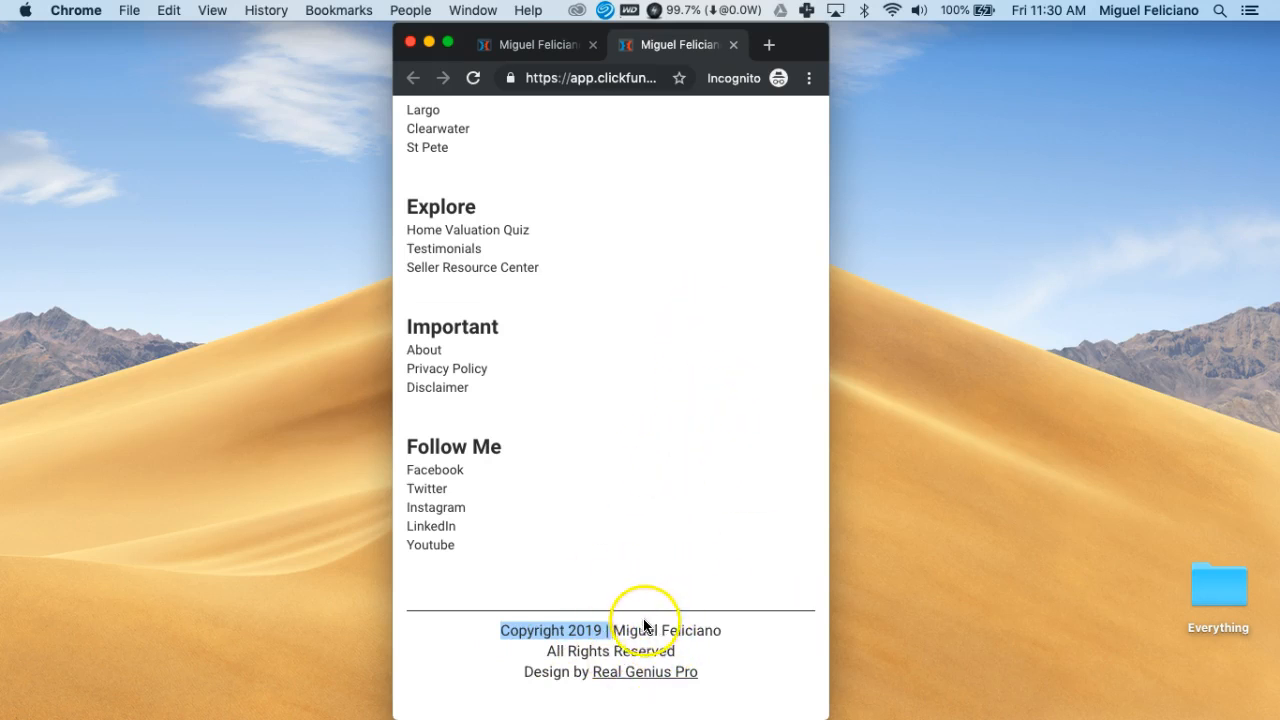
{"action": "left_click", "coordinate": [502, 631]}
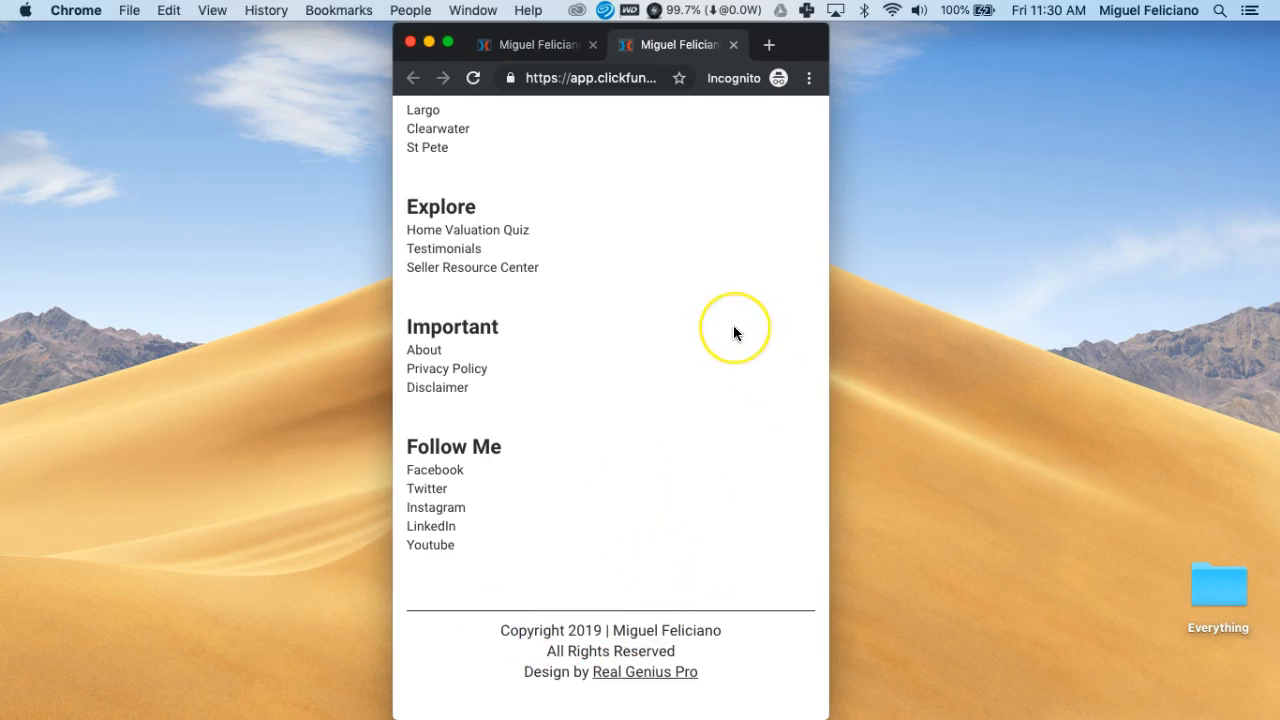
Scroll back up to the Probate CMA, Probate Process and Probate Timelines cards
{"action": "scroll", "coordinate": [733, 330], "scroll_direction": "up", "scroll_amount": 10}
{"action": "scroll", "coordinate": [733, 326], "scroll_direction": "up", "scroll_amount": 15}
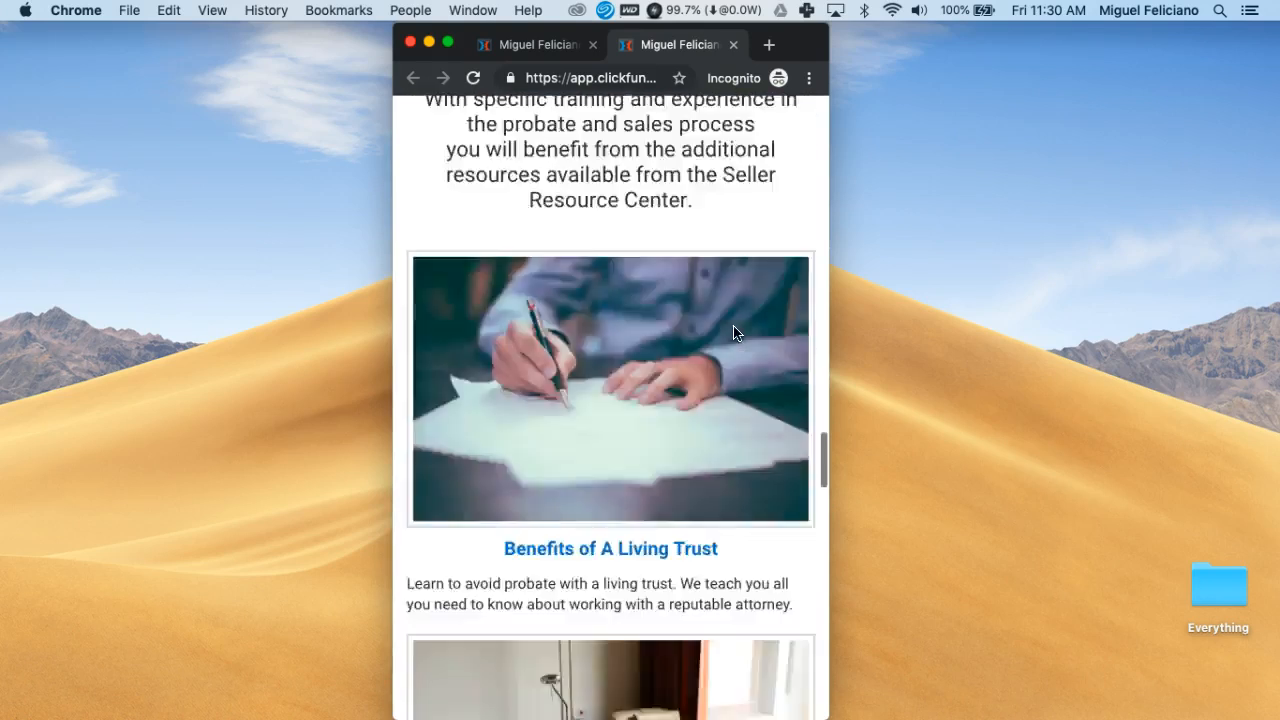
{"action": "scroll", "coordinate": [733, 333], "scroll_direction": "up", "scroll_amount": 15}
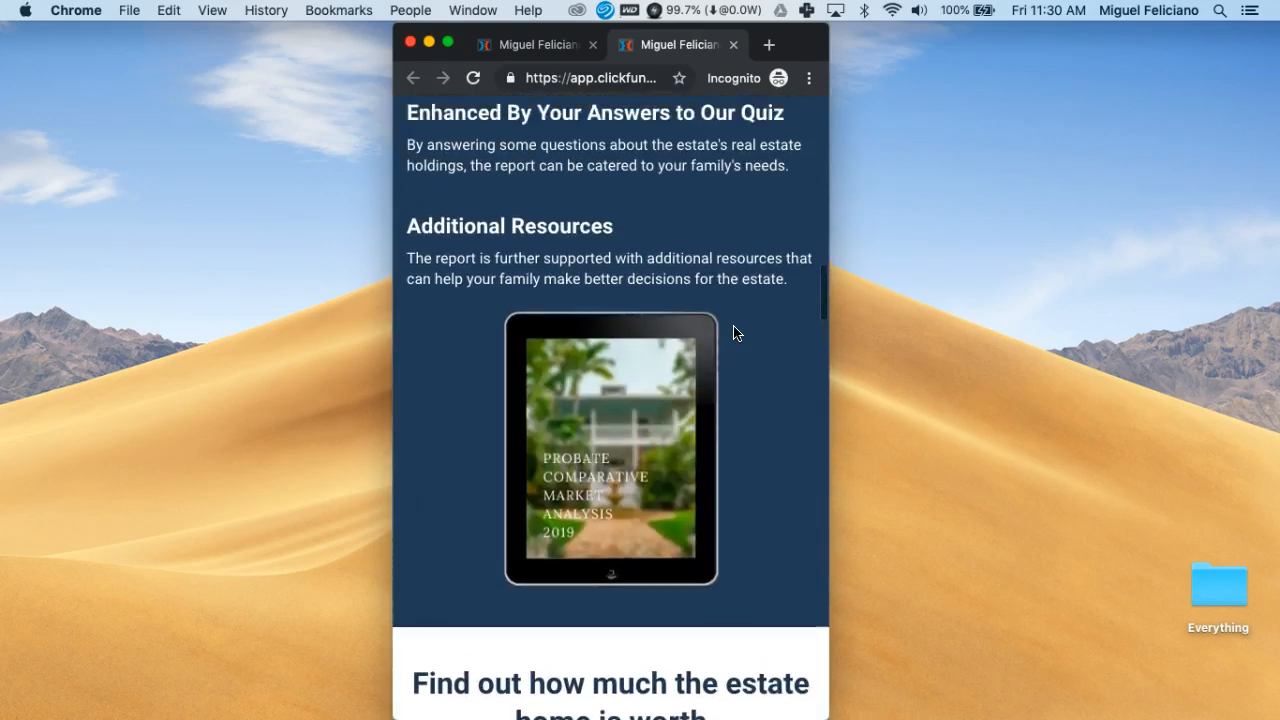
{"action": "scroll", "coordinate": [733, 333], "scroll_direction": "up", "scroll_amount": 10}
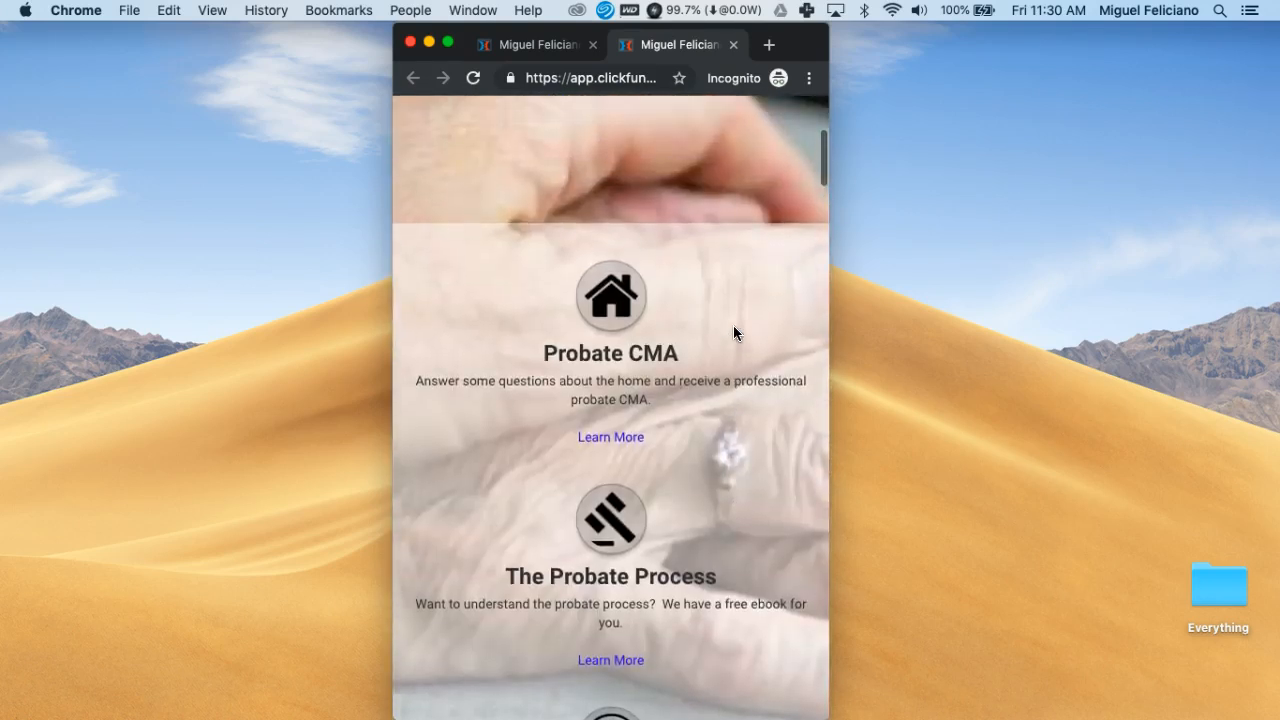
{"action": "scroll", "coordinate": [733, 333], "scroll_direction": "down", "scroll_amount": 4}
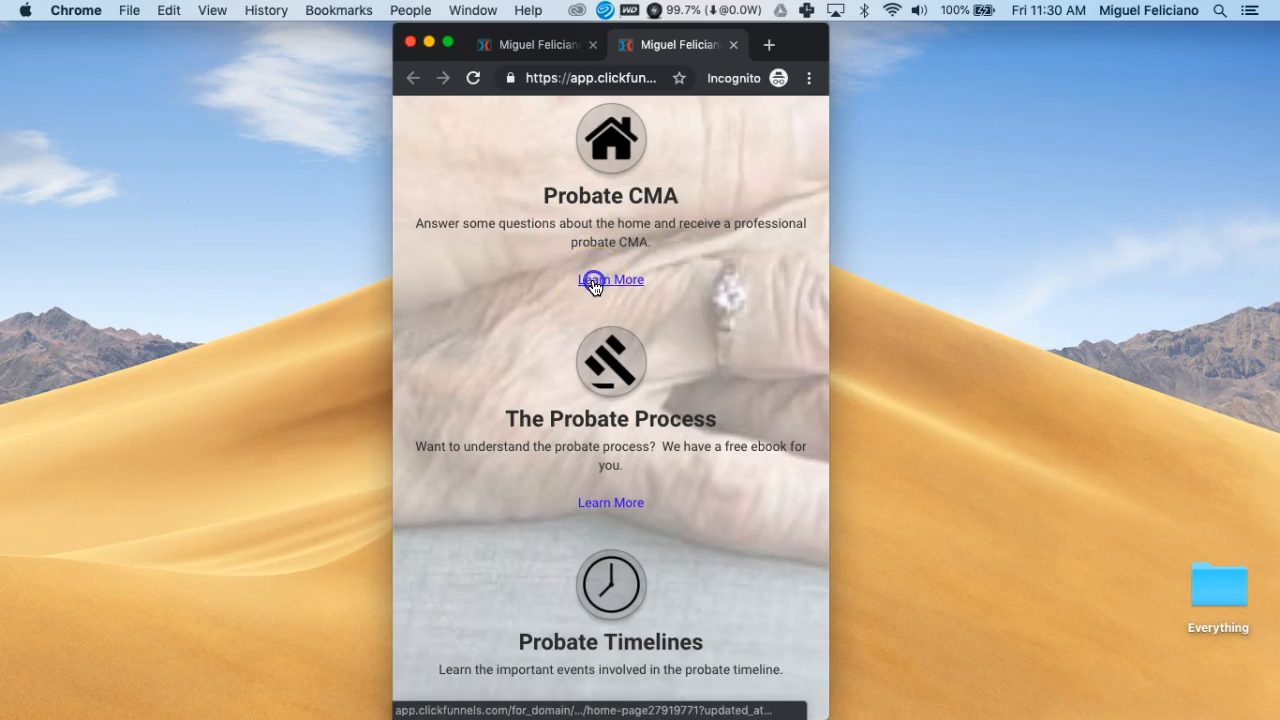
{"action": "scroll", "coordinate": [672, 300], "scroll_direction": "down", "scroll_amount": 2}
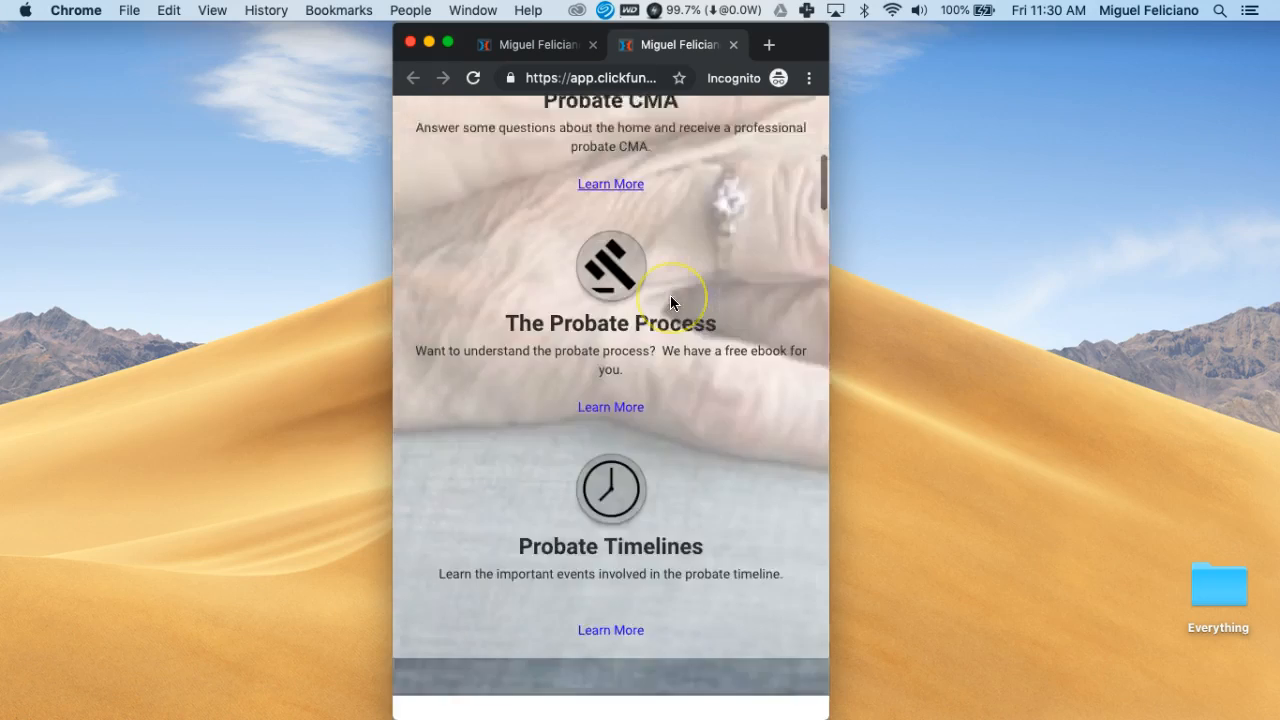
{"action": "scroll", "coordinate": [670, 302], "scroll_direction": "down", "scroll_amount": 10}
{"action": "scroll", "coordinate": [670, 302], "scroll_direction": "up", "scroll_amount": 10}
{"action": "scroll", "coordinate": [670, 302], "scroll_direction": "up", "scroll_amount": 6}
Stretch the Chrome window to both screen edges and scroll to check the desktop layout
{"action": "left_click_drag", "start_coordinate": [828, 300], "coordinate": [1276, 243]}
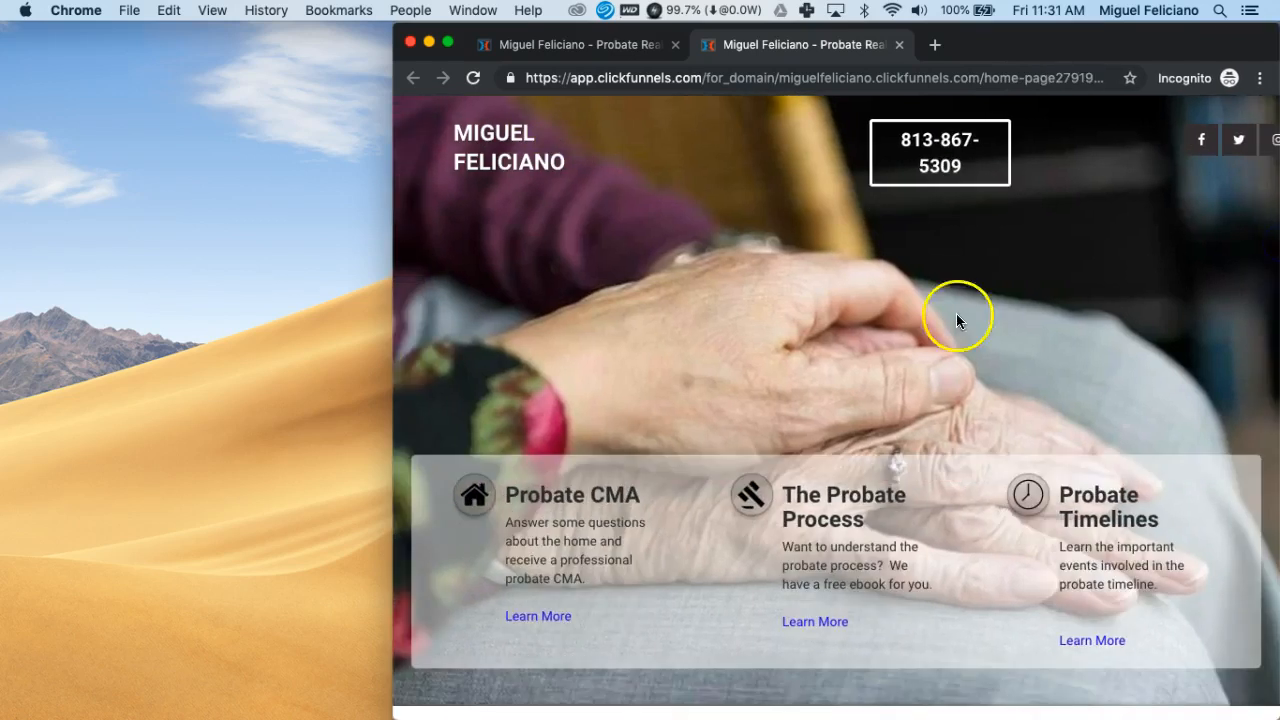
{"action": "left_click_drag", "start_coordinate": [394, 320], "coordinate": [2, 318]}
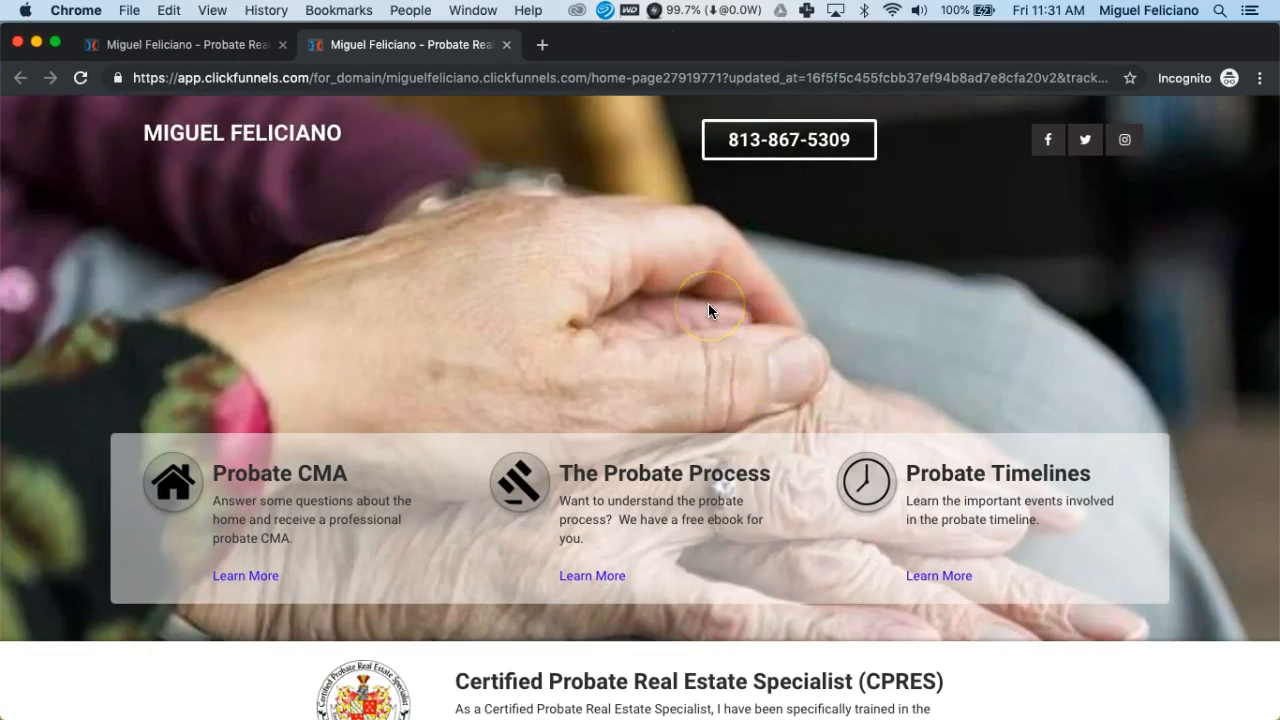
{"action": "scroll", "coordinate": [811, 350], "scroll_direction": "down", "scroll_amount": 8}
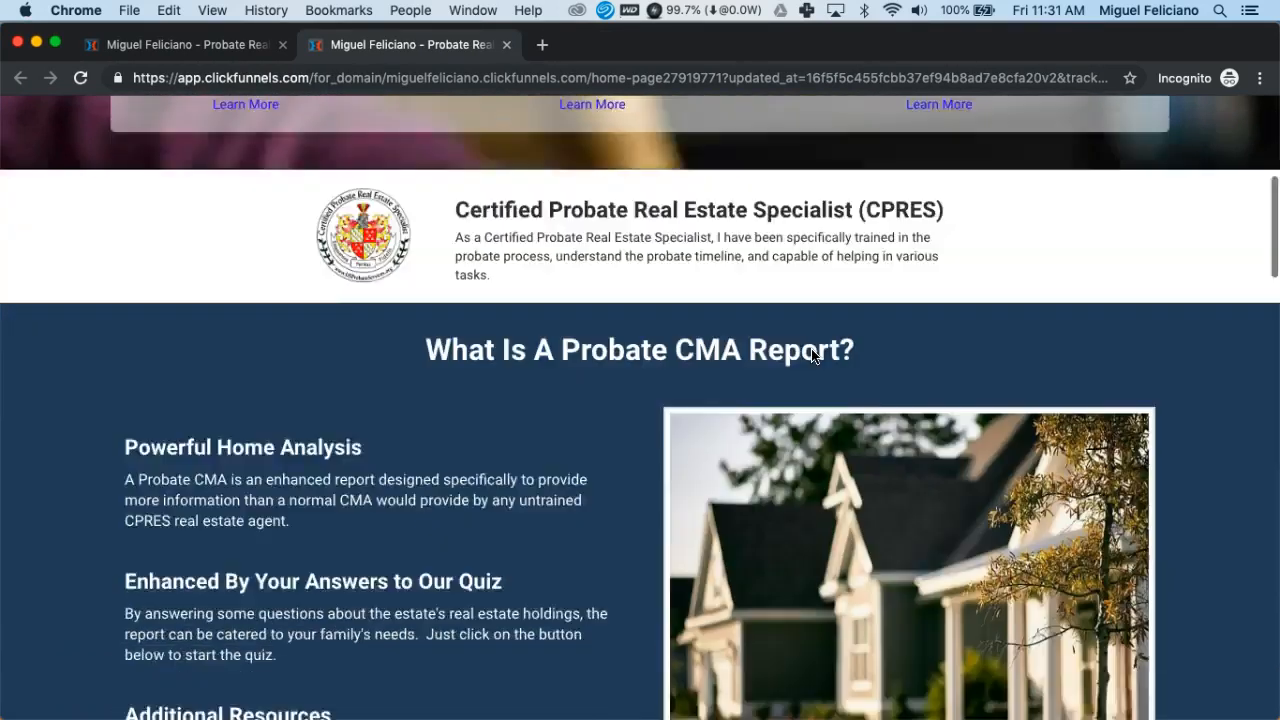
{"action": "scroll", "coordinate": [811, 349], "scroll_direction": "down", "scroll_amount": 3}
{"action": "scroll", "coordinate": [811, 349], "scroll_direction": "up", "scroll_amount": 10}
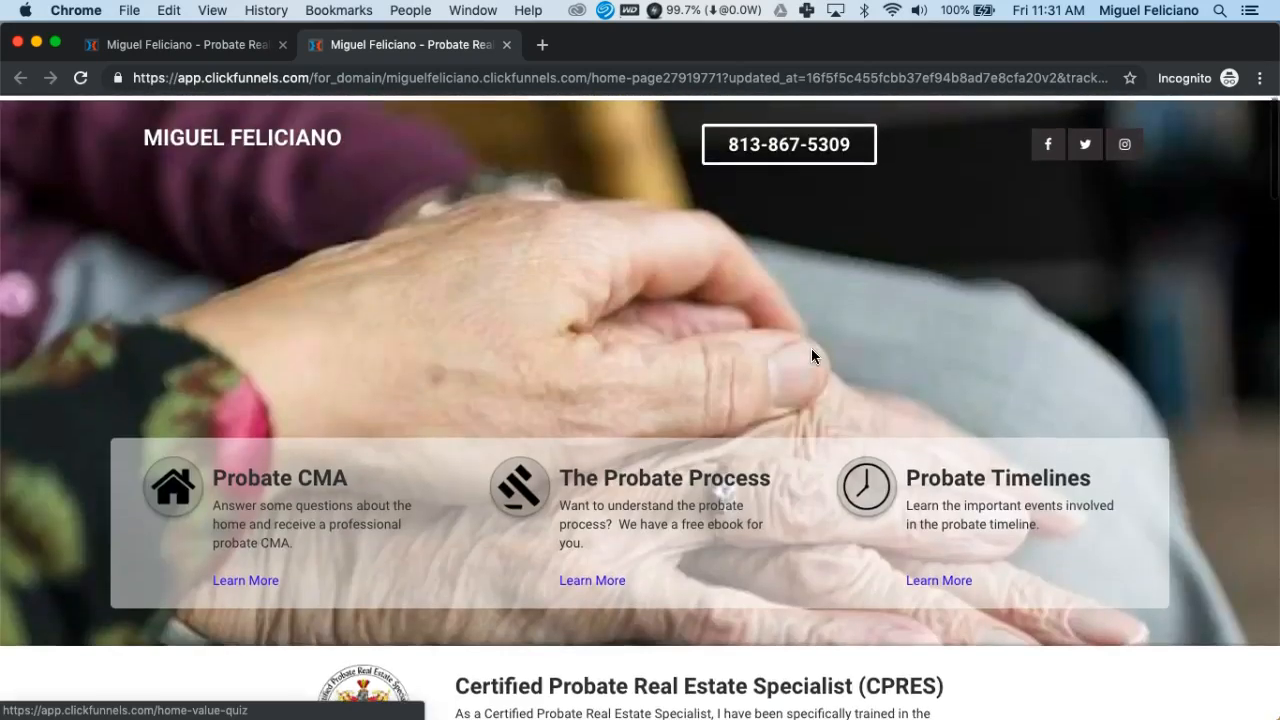